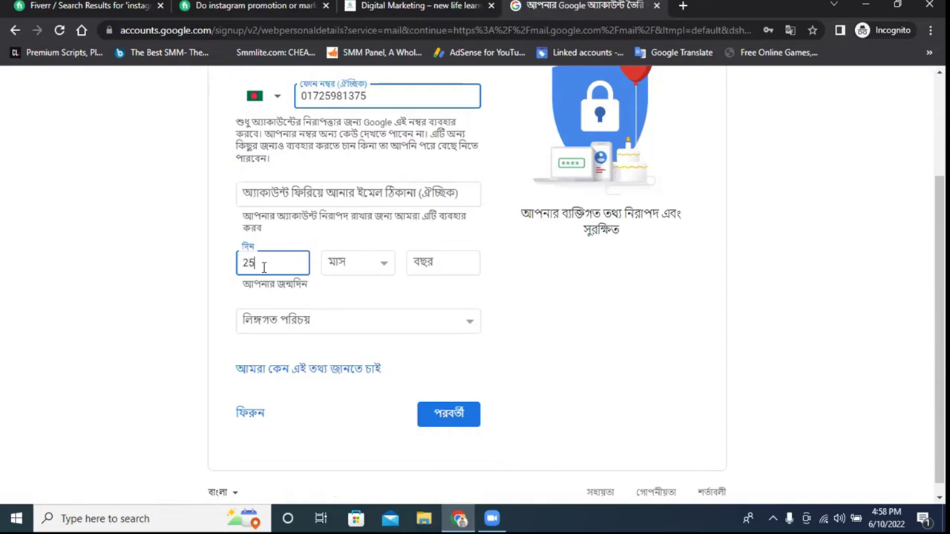
Set the birth date to December 1996 and the gender to male (পুরুষ)
{"action": "left_click", "coordinate": [351, 265]}
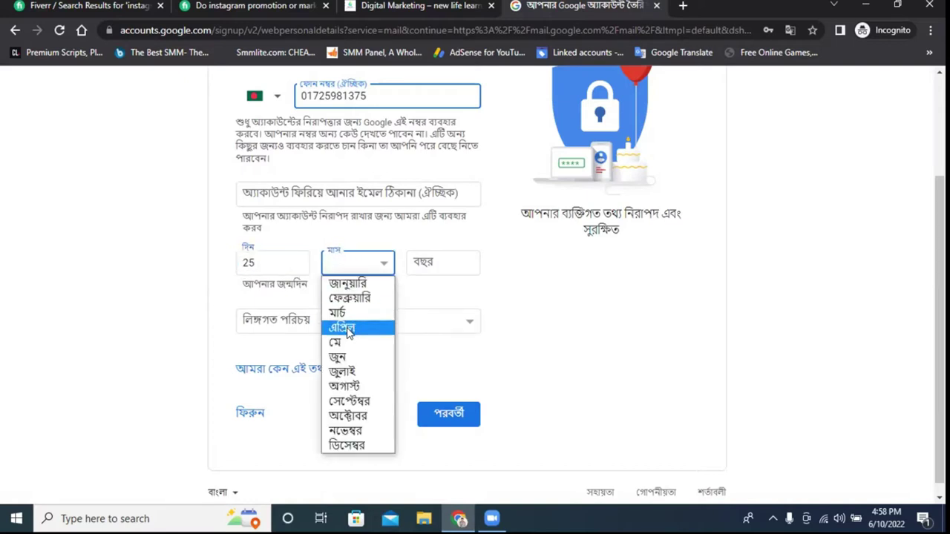
{"action": "left_click", "coordinate": [353, 446]}
{"action": "left_click", "coordinate": [437, 252]}
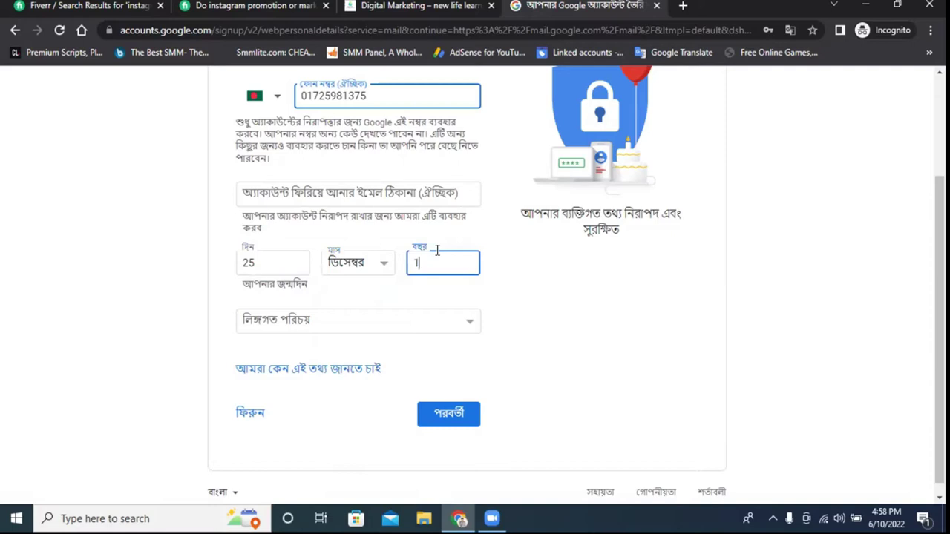
{"action": "type", "text": "1996"}
{"action": "left_click", "coordinate": [613, 340]}
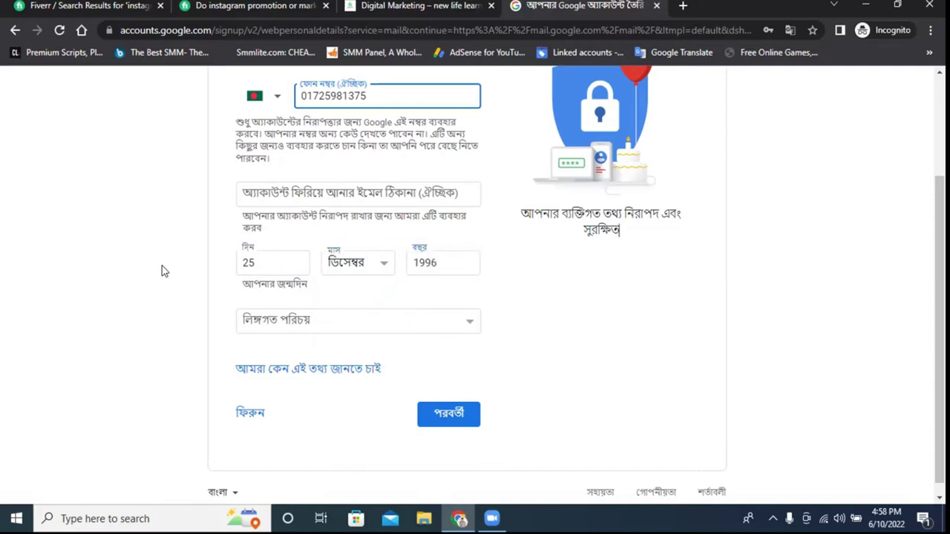
{"action": "left_click", "coordinate": [321, 321]}
{"action": "left_click", "coordinate": [293, 356]}
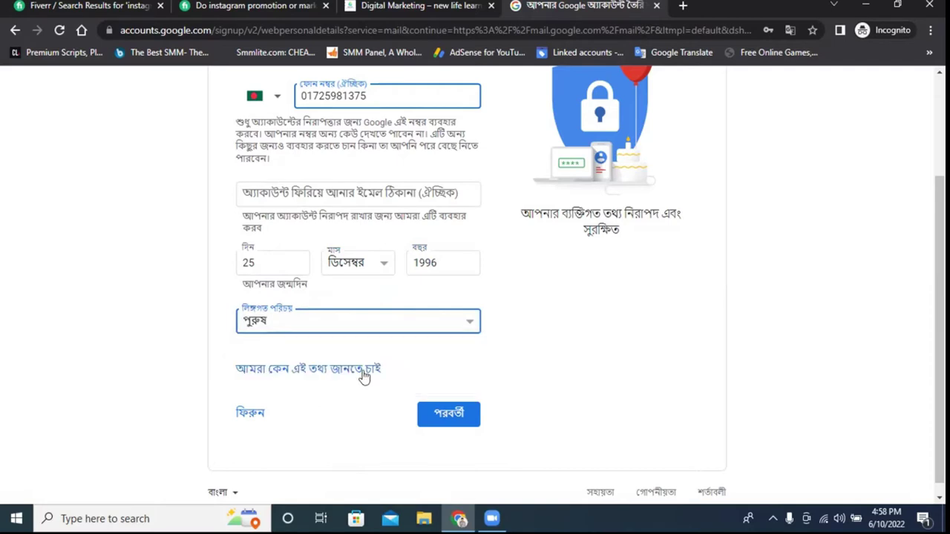
Agree to the phone-number use and accept the privacy terms to reach the inbox
{"action": "left_click", "coordinate": [453, 402]}
{"action": "scroll", "coordinate": [318, 339], "scroll_direction": "down", "scroll_amount": 2}
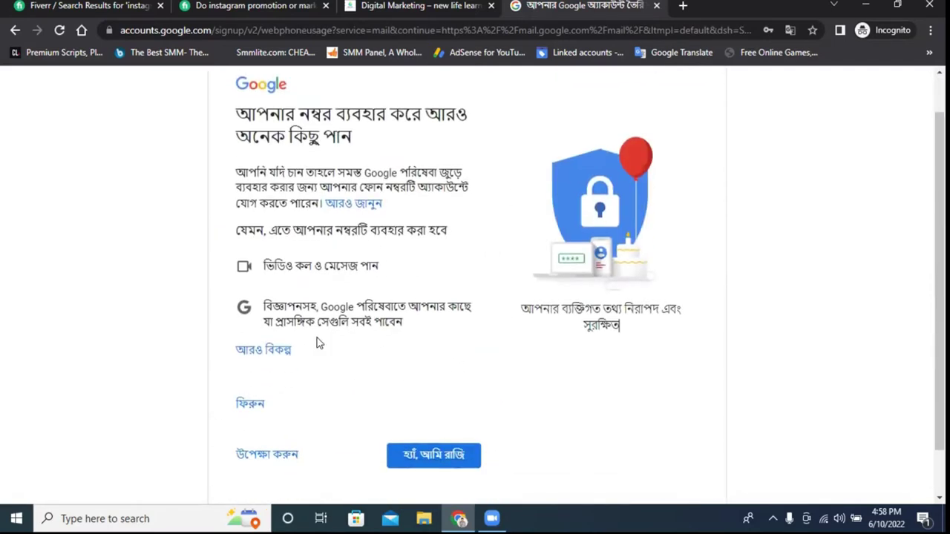
{"action": "left_click", "coordinate": [446, 405]}
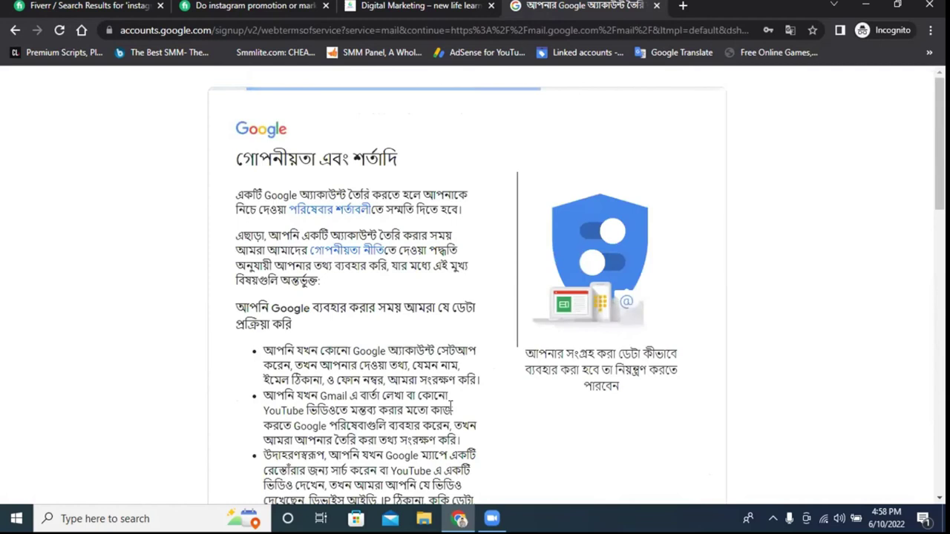
{"action": "scroll", "coordinate": [499, 186], "scroll_direction": "down", "scroll_amount": 15}
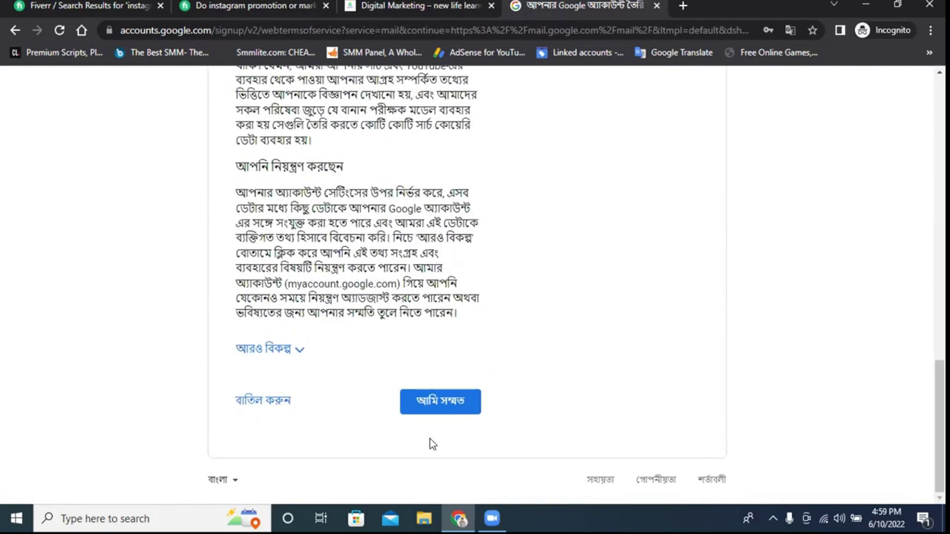
{"action": "left_click", "coordinate": [434, 458]}
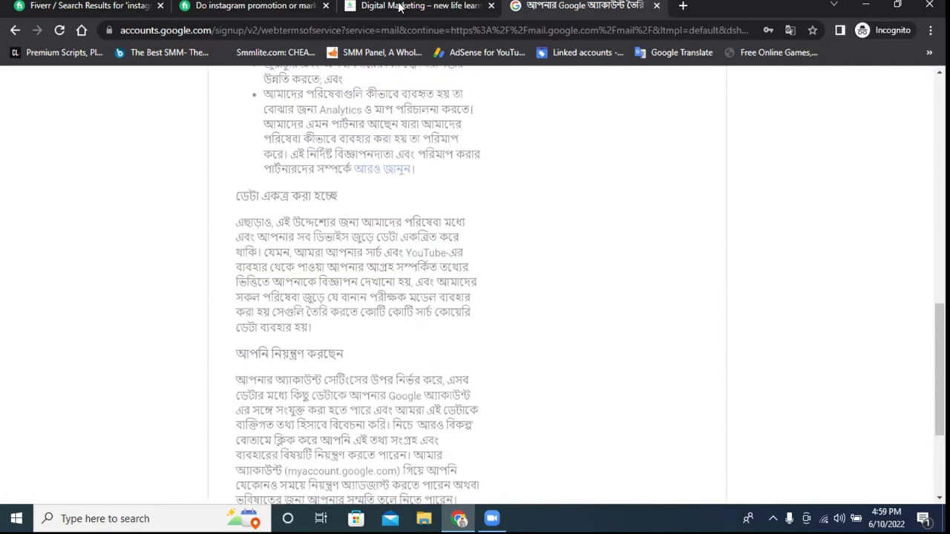
{"action": "scroll", "coordinate": [445, 252], "scroll_direction": "down", "scroll_amount": 3}
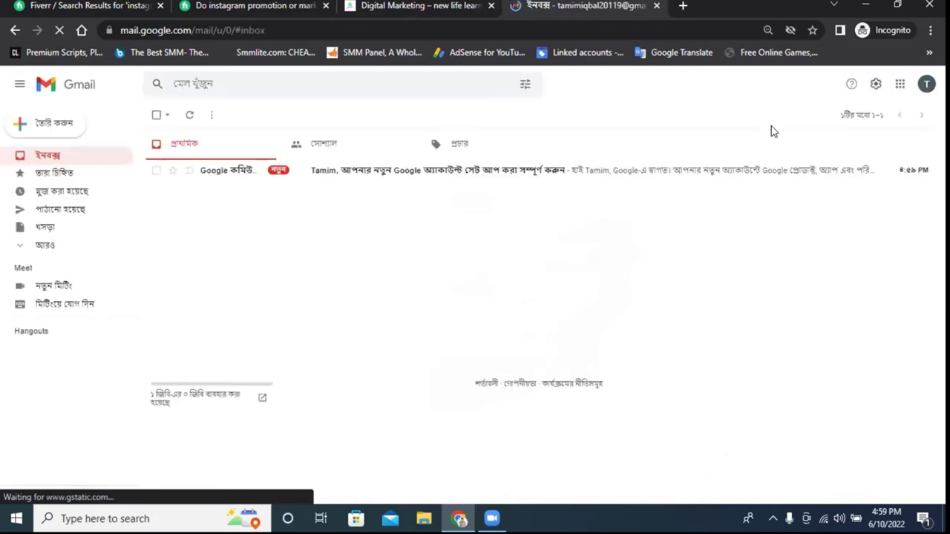
Copy the new account's email address from the account panel, then minimise the browser
{"action": "left_click", "coordinate": [926, 85]}
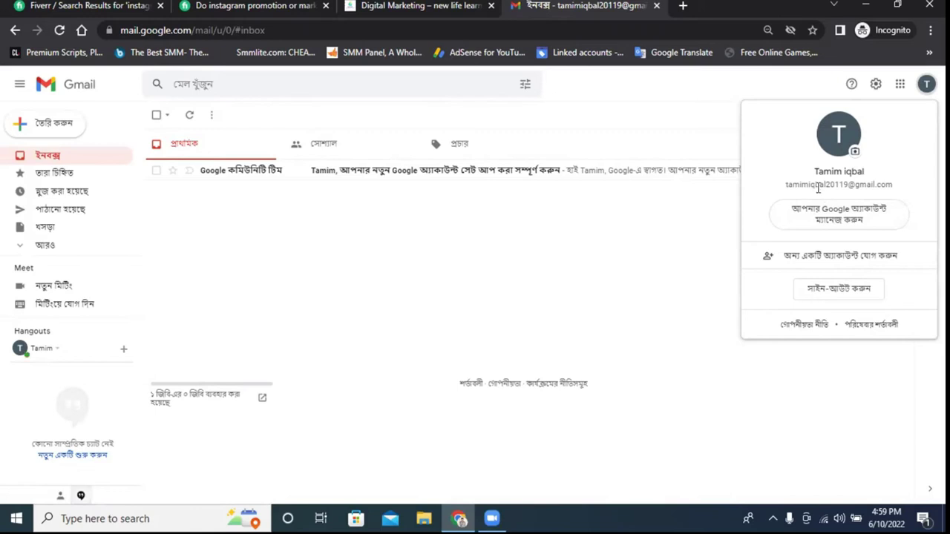
{"action": "triple_click", "coordinate": [818, 185]}
{"action": "key", "text": "ctrl+c"}
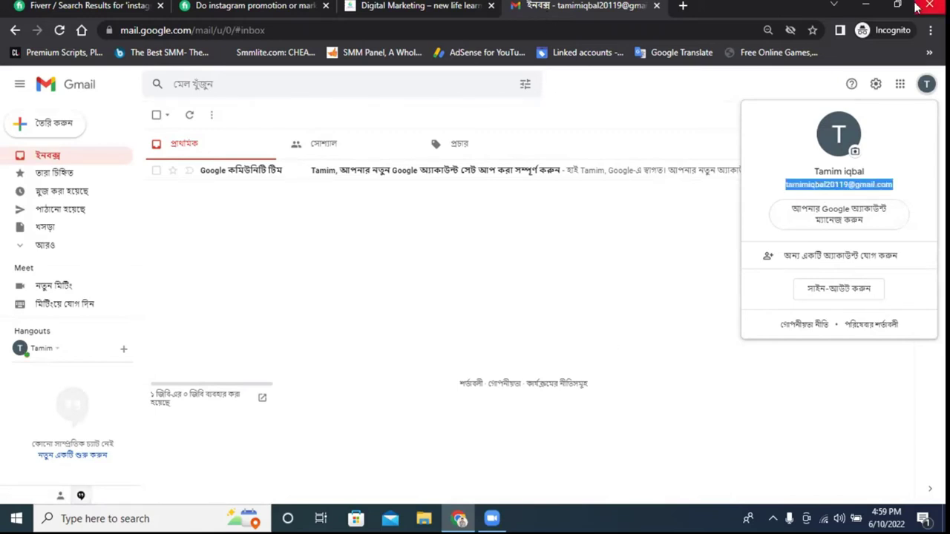
{"action": "left_click", "coordinate": [866, 6]}
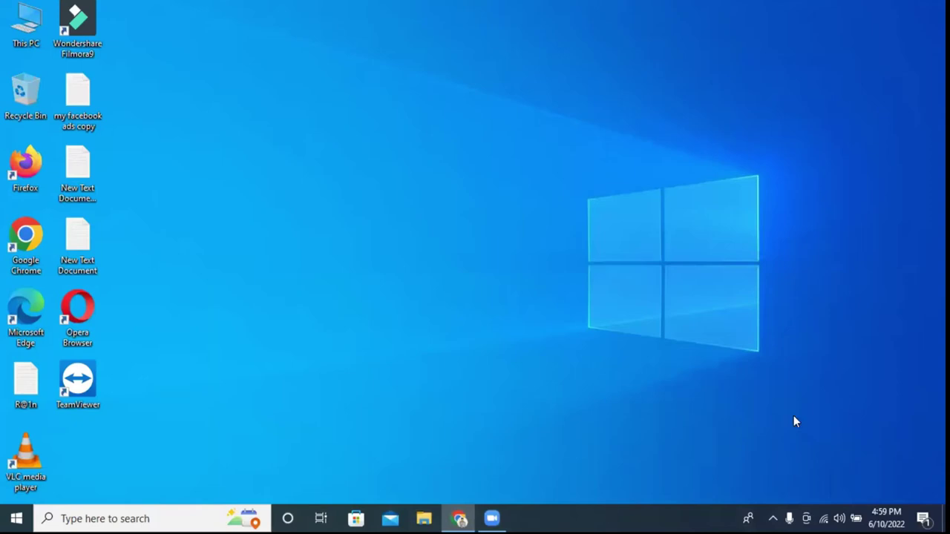
Launch Chrome with a saved profile, maximised, and load facebook.com
{"action": "double_click", "coordinate": [26, 237]}
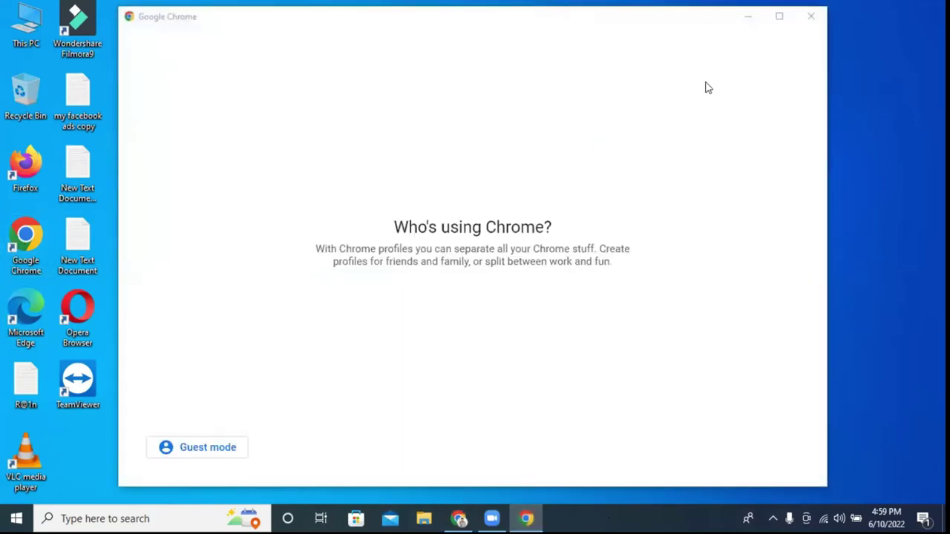
{"action": "scroll", "coordinate": [477, 339], "scroll_direction": "down", "scroll_amount": 5}
{"action": "left_click", "coordinate": [306, 320]}
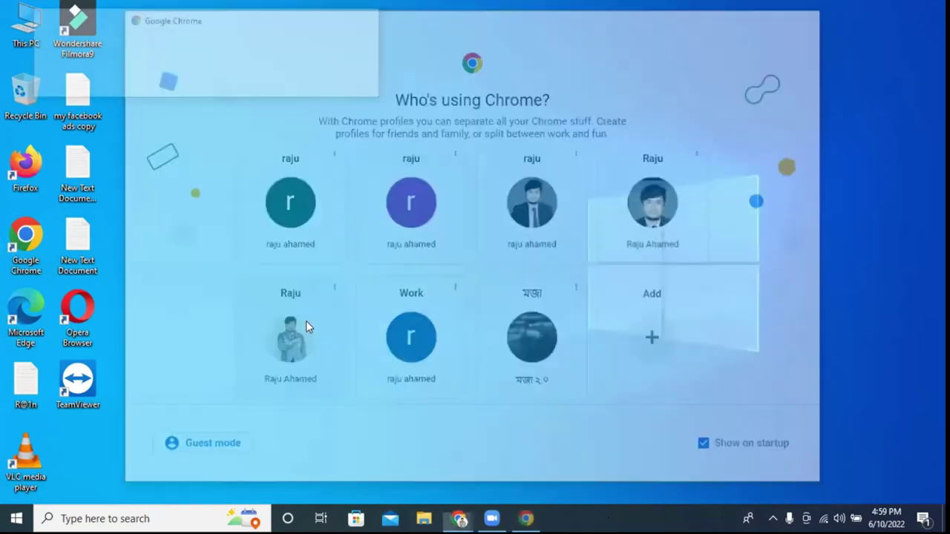
{"action": "left_click", "coordinate": [335, 16]}
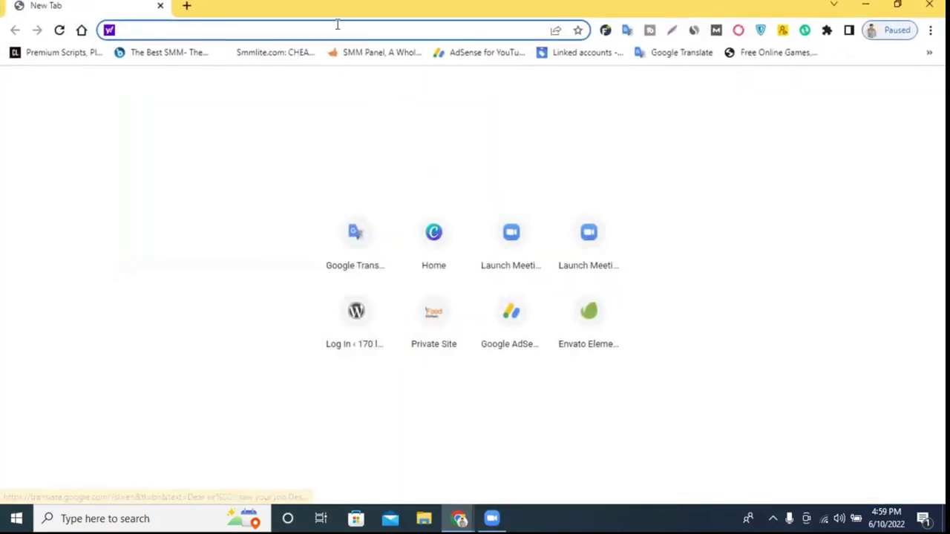
{"action": "type", "text": "fa"}
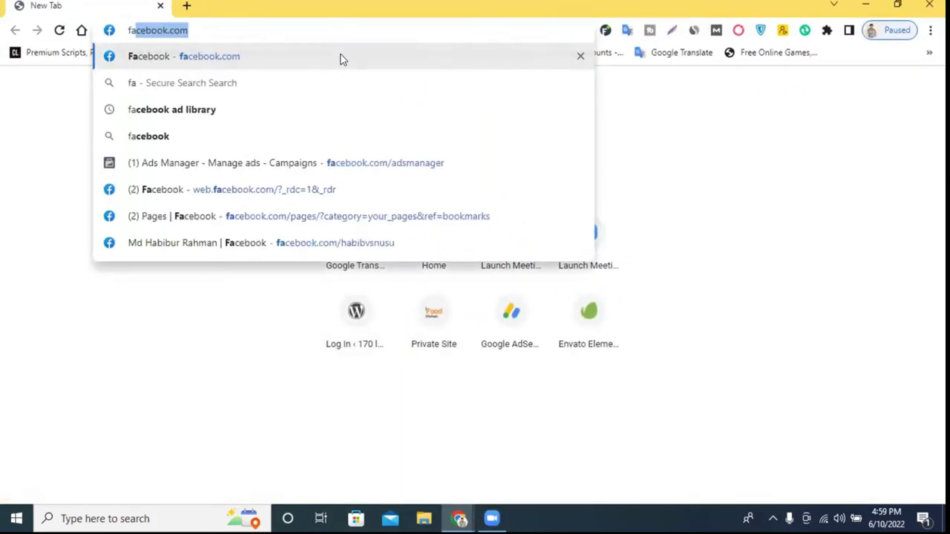
{"action": "key", "text": "Return"}
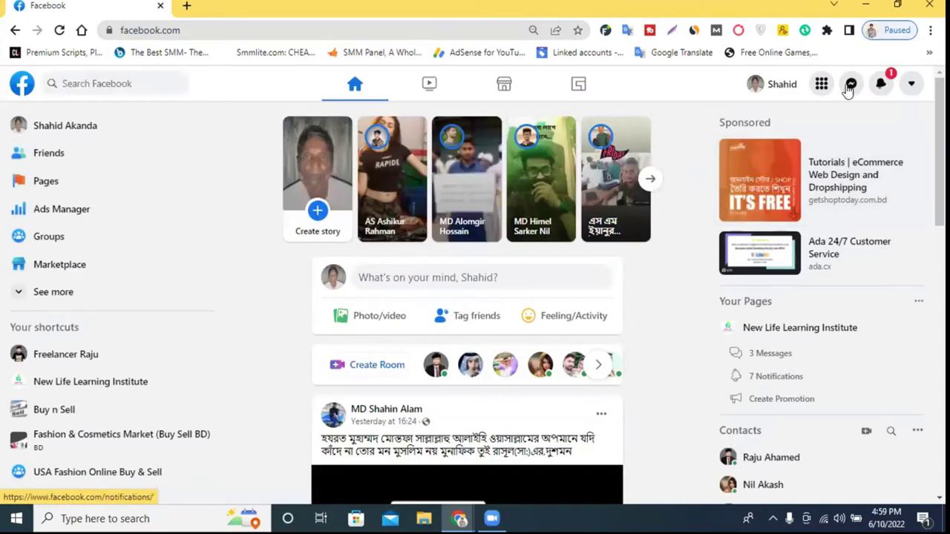
Send the copied Gmail address to a contact in Messenger, then close the chat
{"action": "left_click", "coordinate": [851, 85]}
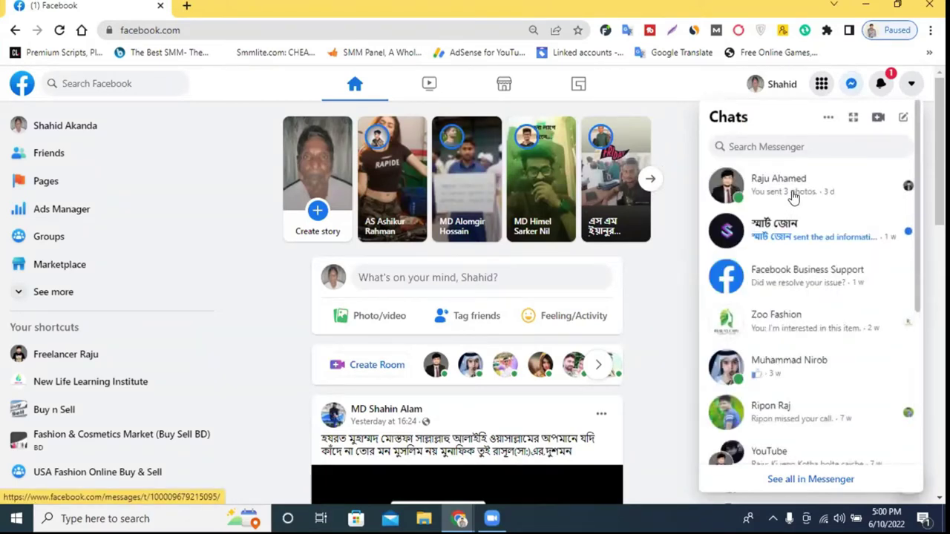
{"action": "left_click", "coordinate": [793, 194]}
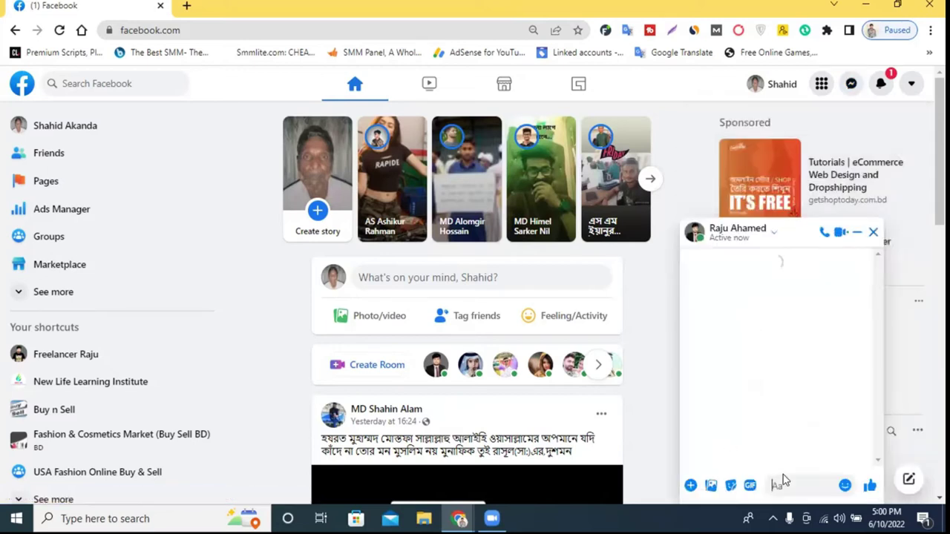
{"action": "key", "text": "ctrl+v"}
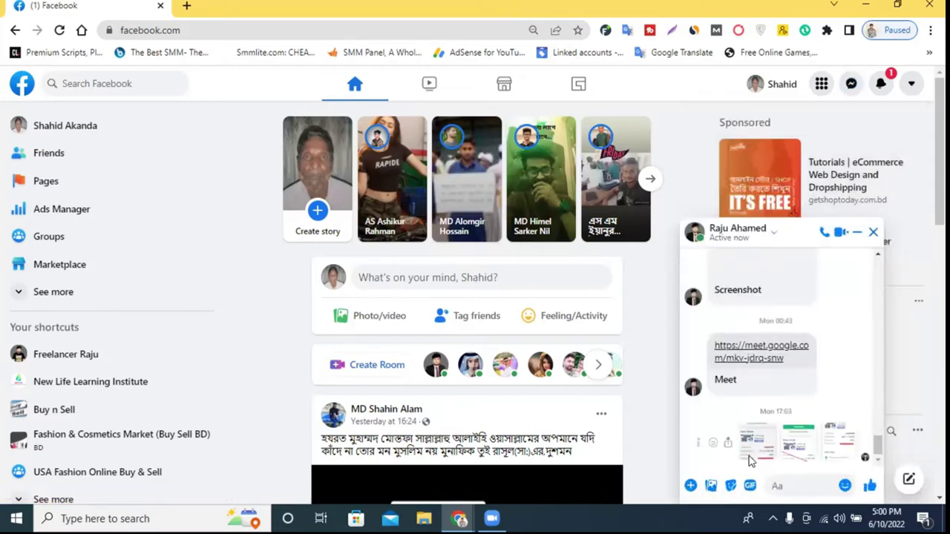
{"action": "key", "text": "Return"}
{"action": "left_click", "coordinate": [874, 234]}
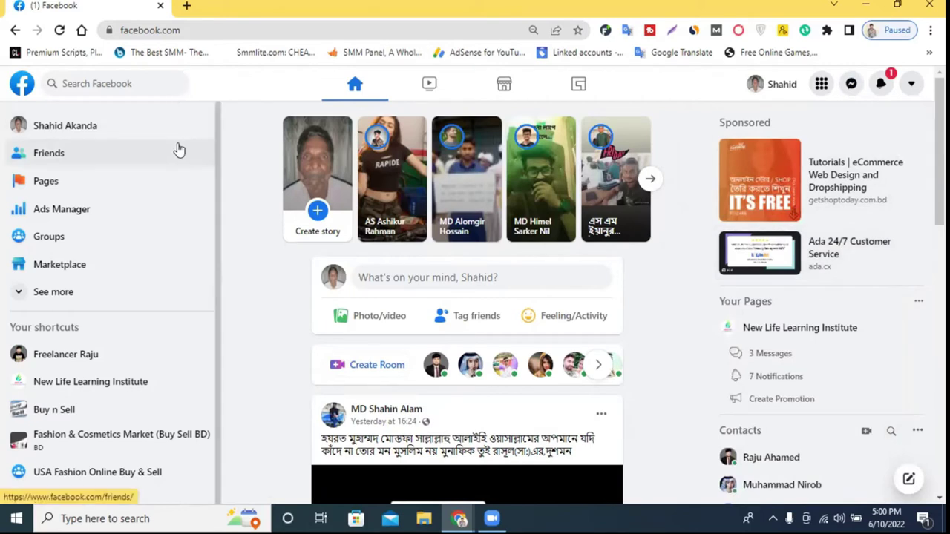
Bring back the incognito window and return to its Gmail inbox tab
{"action": "left_click", "coordinate": [453, 524]}
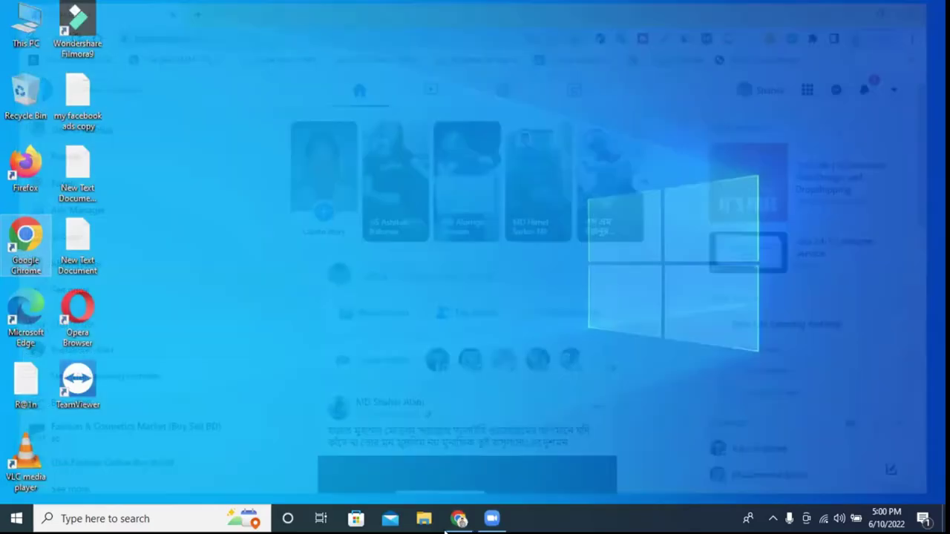
{"action": "left_click", "coordinate": [458, 519]}
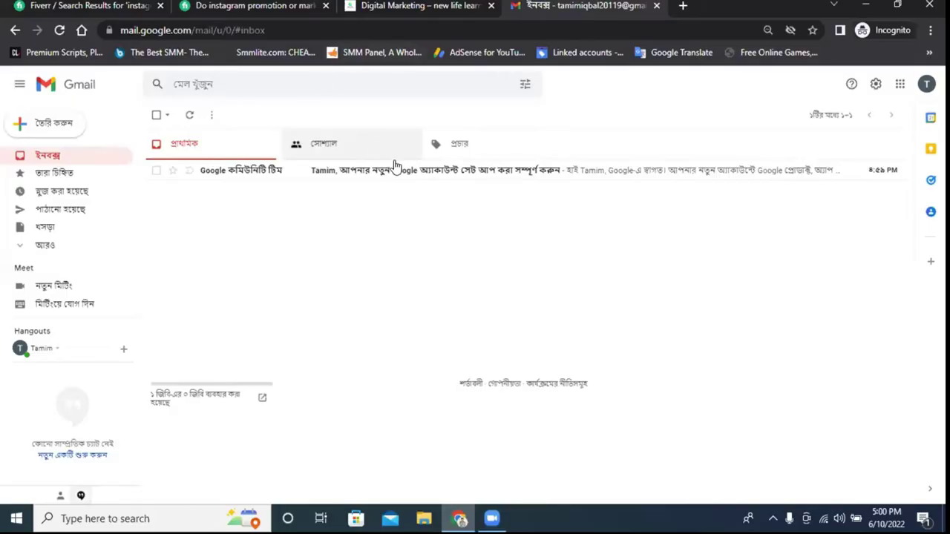
{"action": "left_click", "coordinate": [926, 84]}
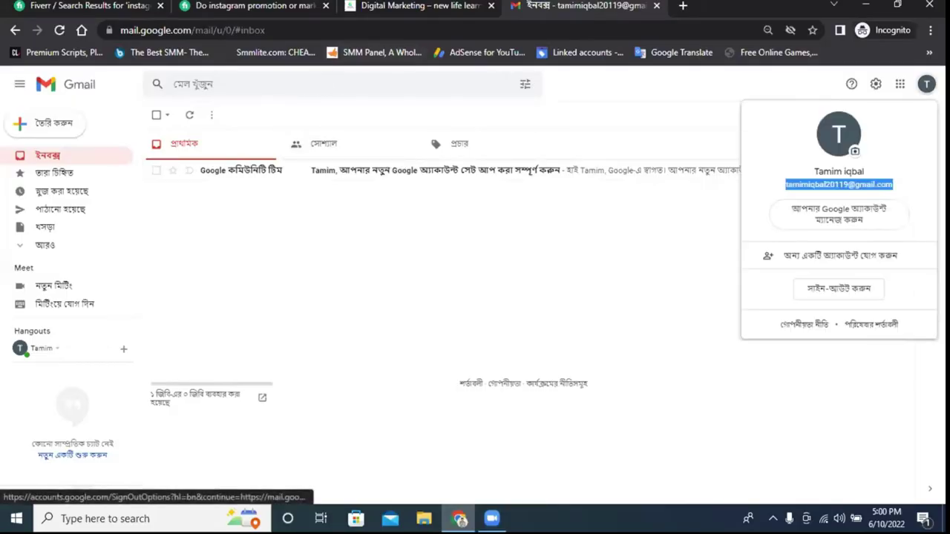
{"action": "left_click", "coordinate": [625, 245]}
{"action": "left_click", "coordinate": [423, 6]}
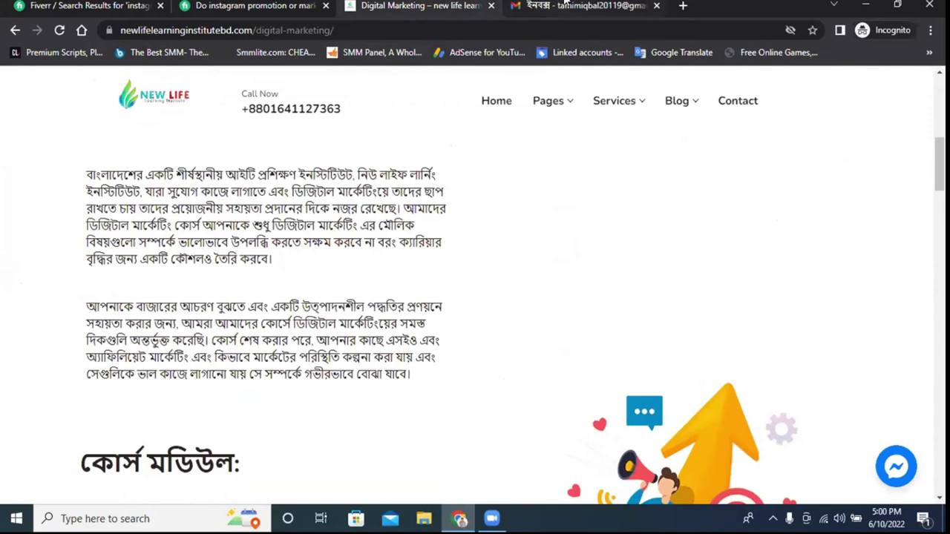
{"action": "left_click", "coordinate": [566, 5]}
{"action": "left_click", "coordinate": [212, 8]}
{"action": "left_click", "coordinate": [574, 5]}
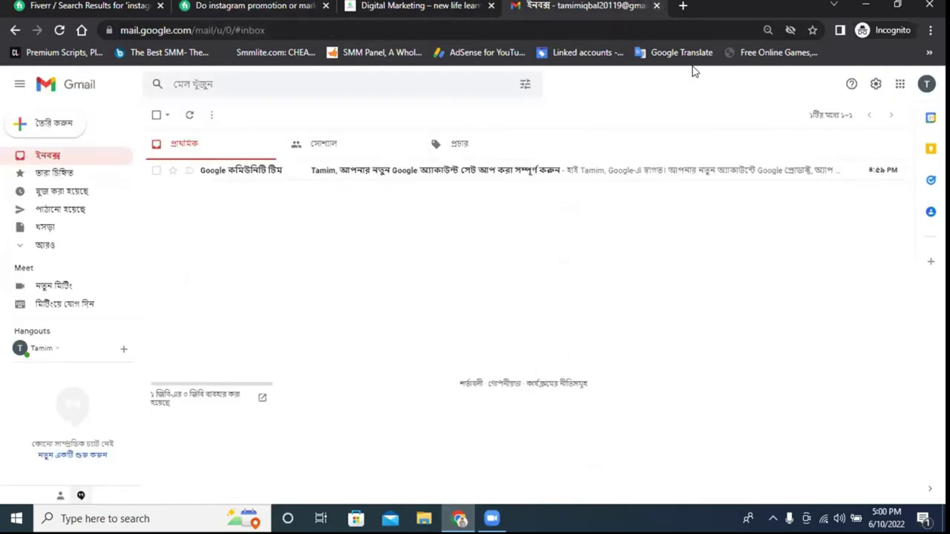
Load fiverr.com in a new tab
{"action": "left_click", "coordinate": [683, 6]}
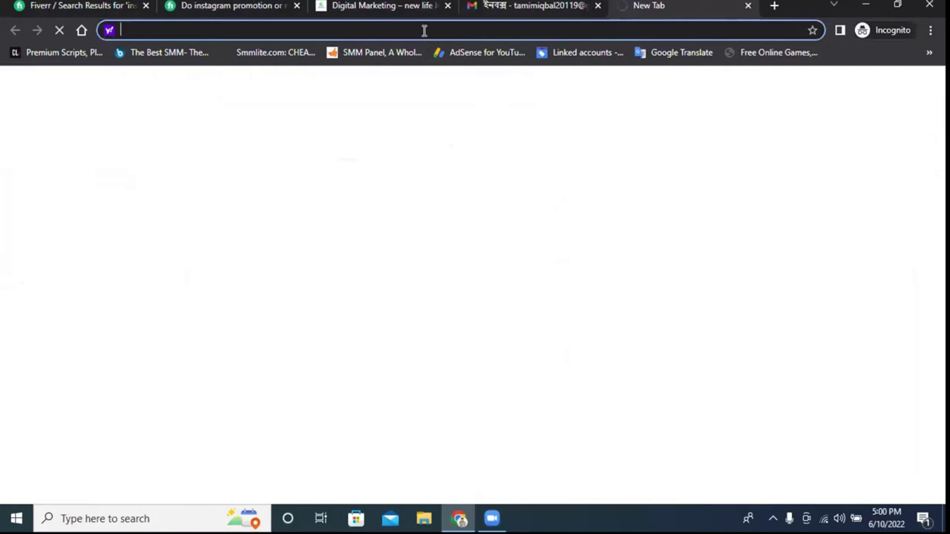
{"action": "type", "text": "fi"}
{"action": "key", "text": "Return"}
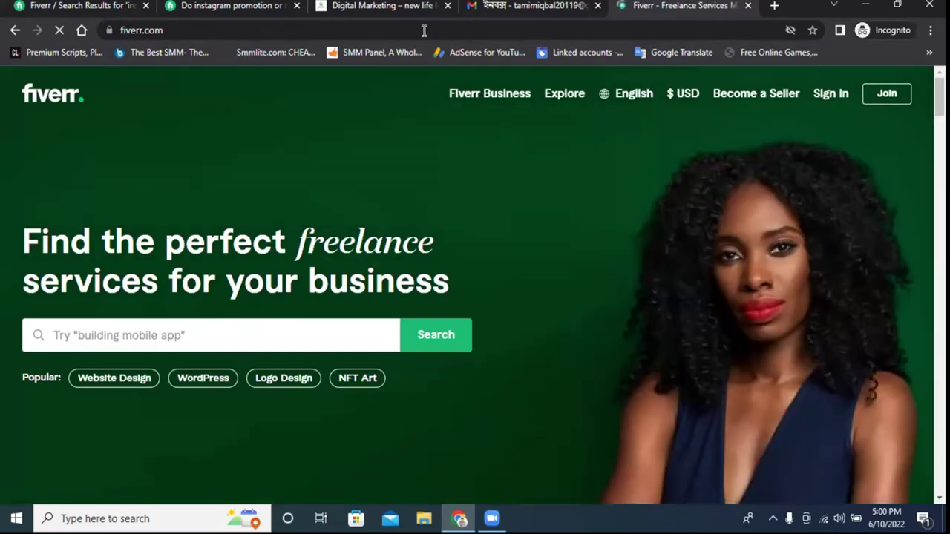
Glance at the Gmail inbox and return to the Fiverr homepage
{"action": "left_click", "coordinate": [532, 5]}
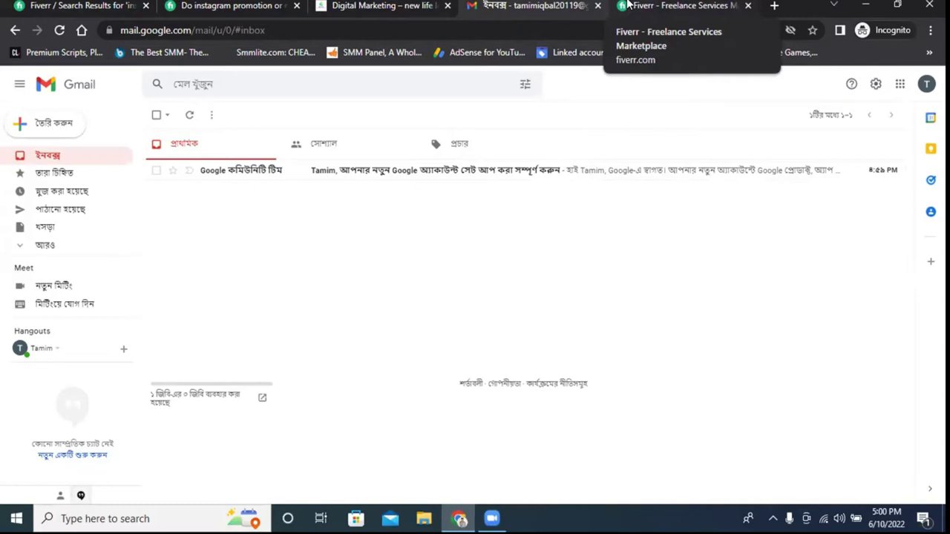
{"action": "left_click", "coordinate": [627, 5]}
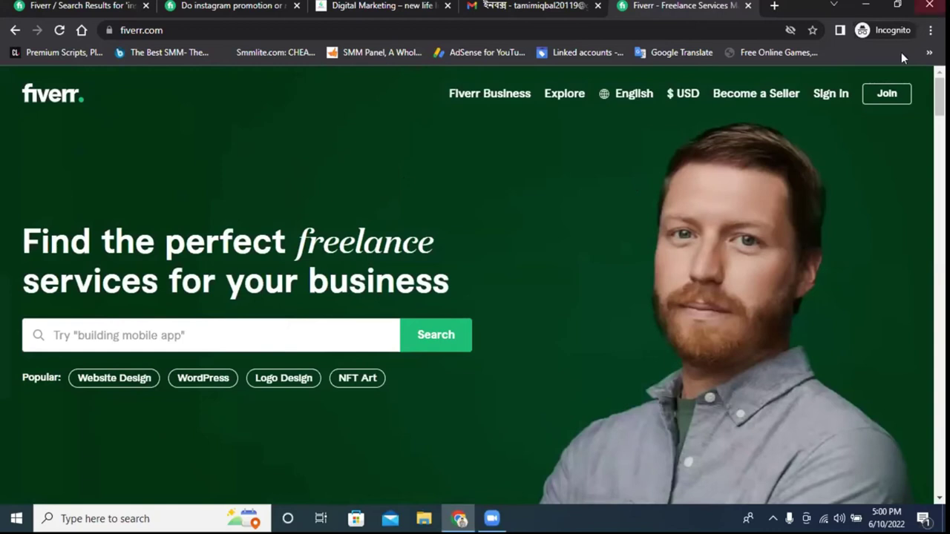
{"action": "scroll", "coordinate": [657, 234], "scroll_direction": "down", "scroll_amount": 3}
{"action": "scroll", "coordinate": [658, 233], "scroll_direction": "up", "scroll_amount": 3}
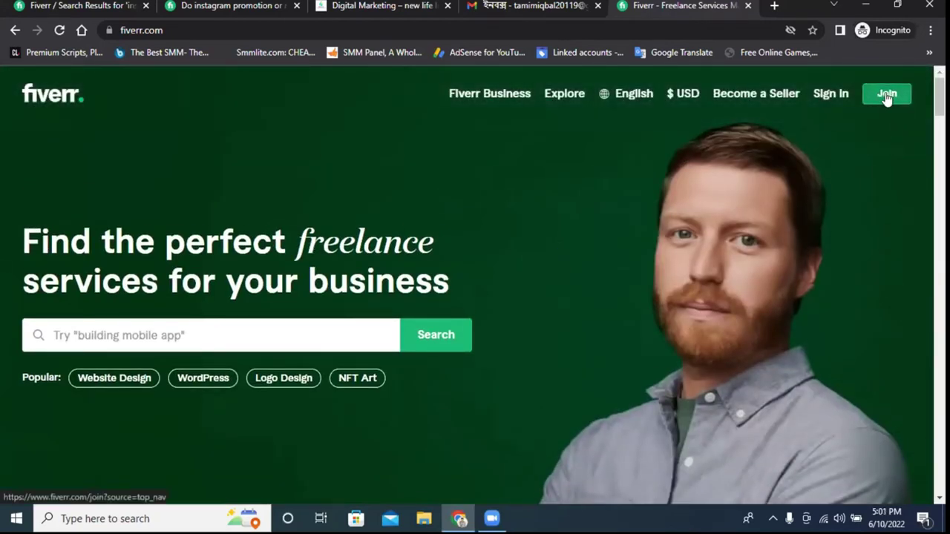
Join Fiverr with the pasted Gmail address, then switch to the Instagram promotion gig tab
{"action": "left_click", "coordinate": [888, 94]}
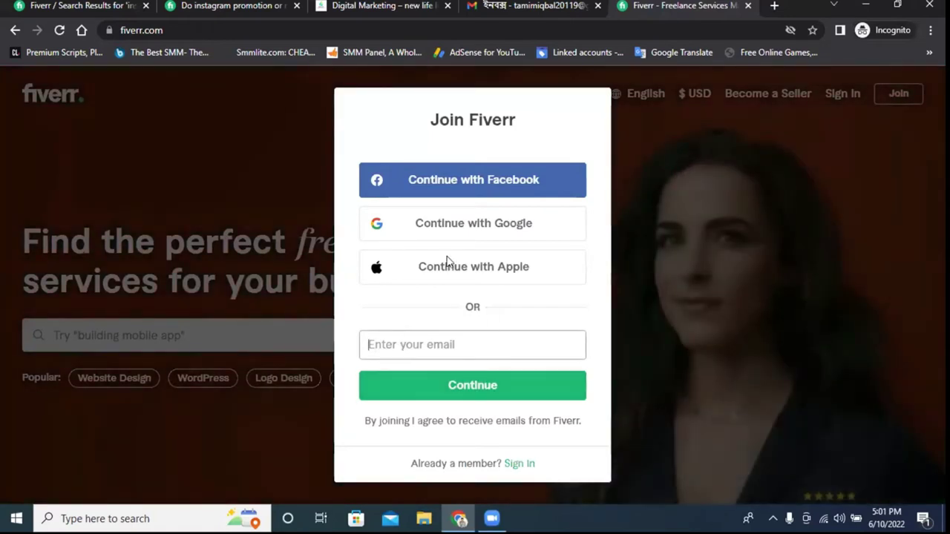
{"action": "left_click", "coordinate": [445, 345]}
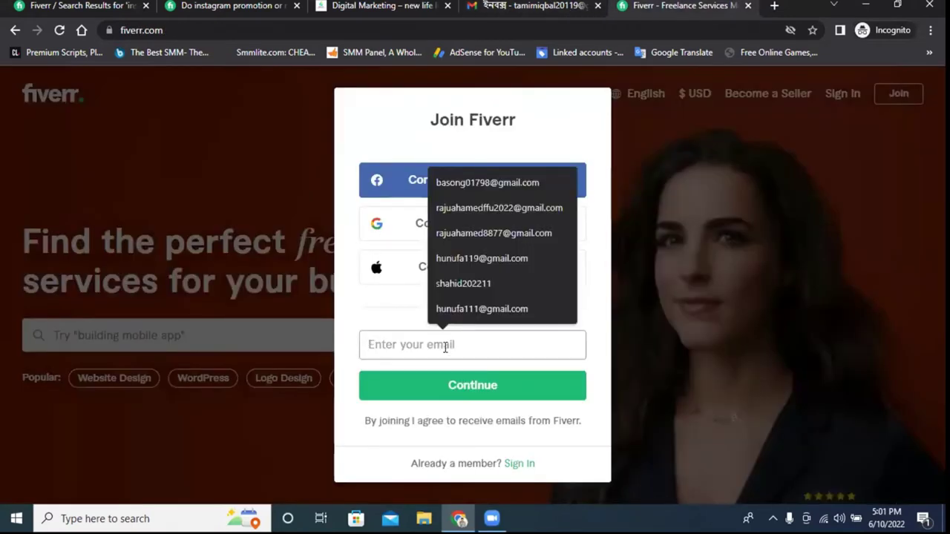
{"action": "key", "text": "ctrl+v"}
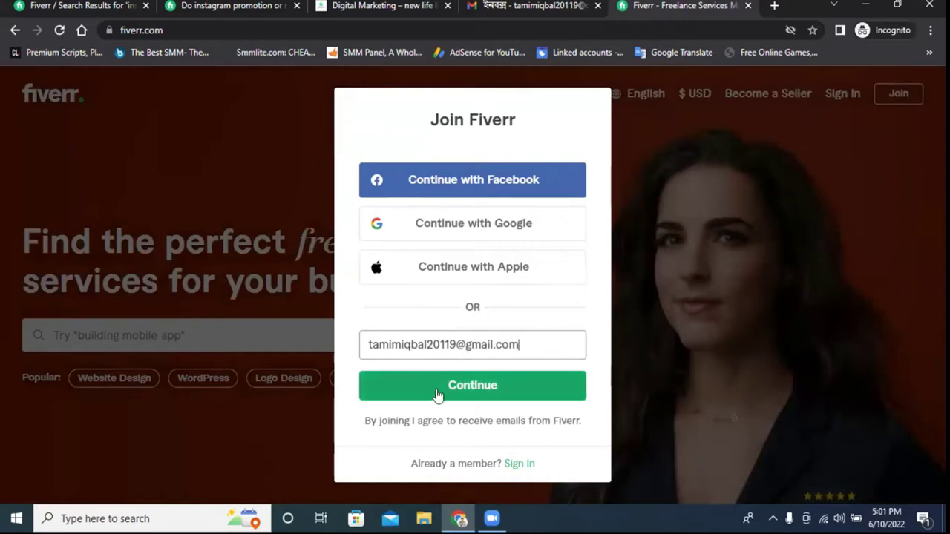
{"action": "left_click", "coordinate": [475, 388]}
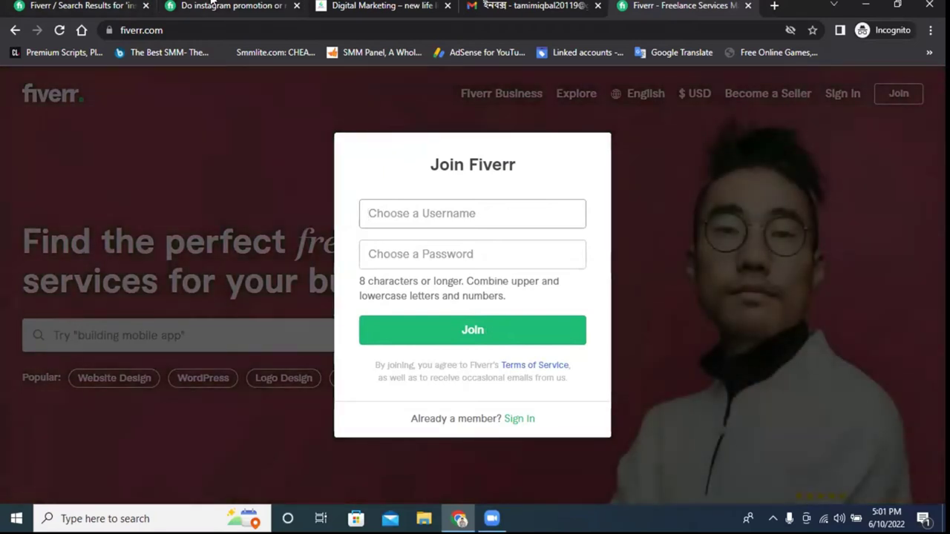
{"action": "left_click", "coordinate": [230, 5]}
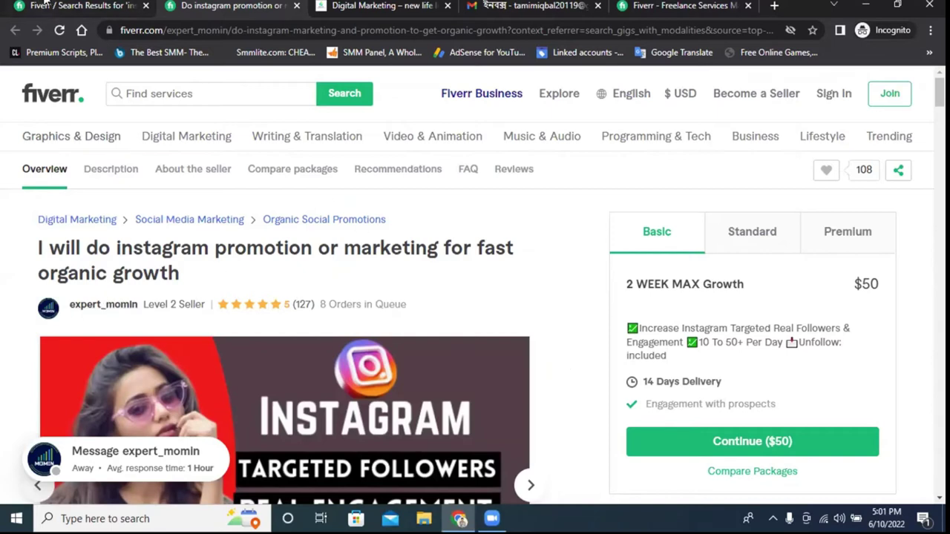
Scroll through the Instagram promotion search results, then return to the Join Fiverr username step
{"action": "key", "text": "ctrl+shift+Tab"}
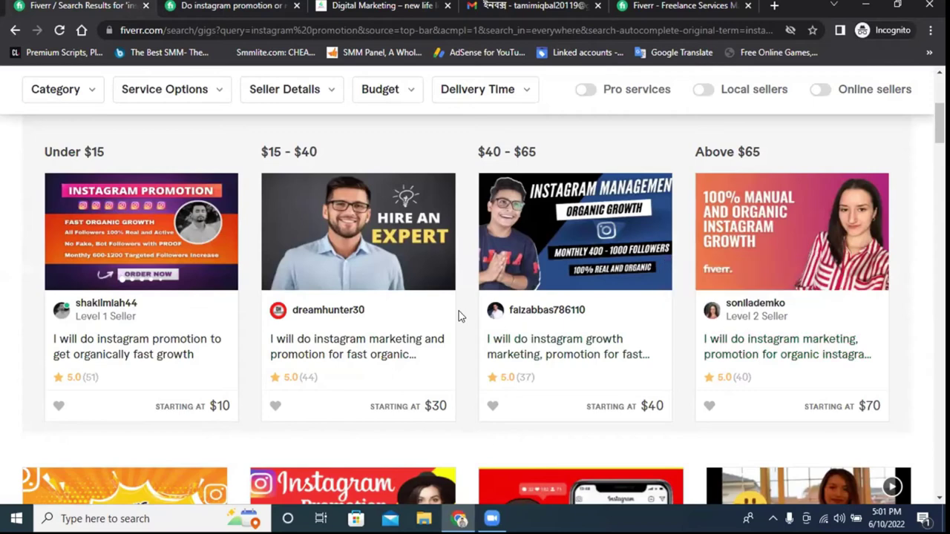
{"action": "scroll", "coordinate": [458, 311], "scroll_direction": "down", "scroll_amount": 3}
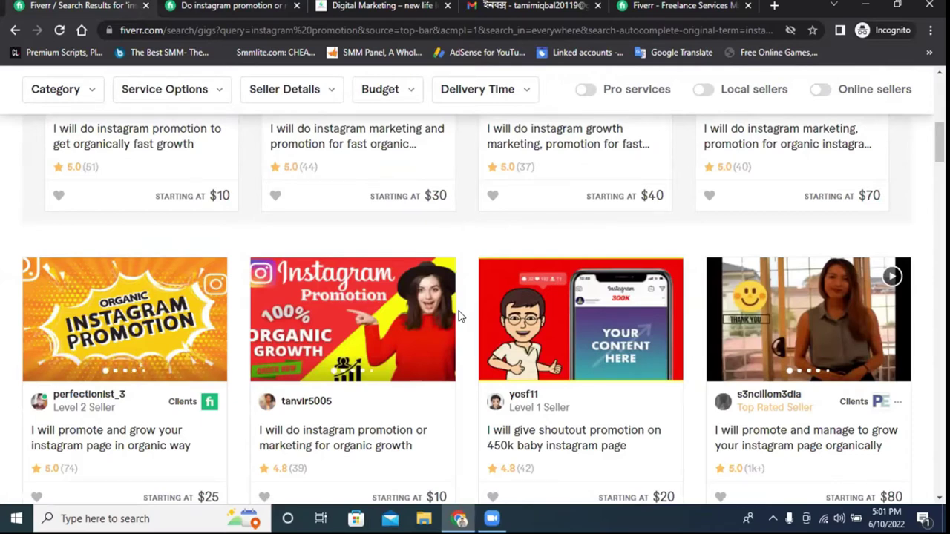
{"action": "scroll", "coordinate": [459, 315], "scroll_direction": "up", "scroll_amount": 7}
{"action": "scroll", "coordinate": [458, 315], "scroll_direction": "down", "scroll_amount": 4}
{"action": "scroll", "coordinate": [458, 316], "scroll_direction": "up", "scroll_amount": 2}
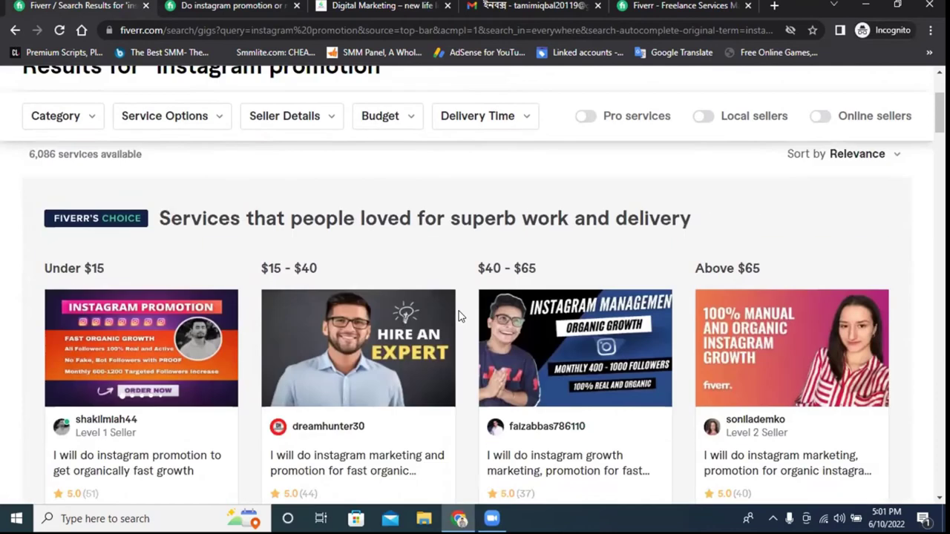
{"action": "scroll", "coordinate": [738, 310], "scroll_direction": "down", "scroll_amount": 3}
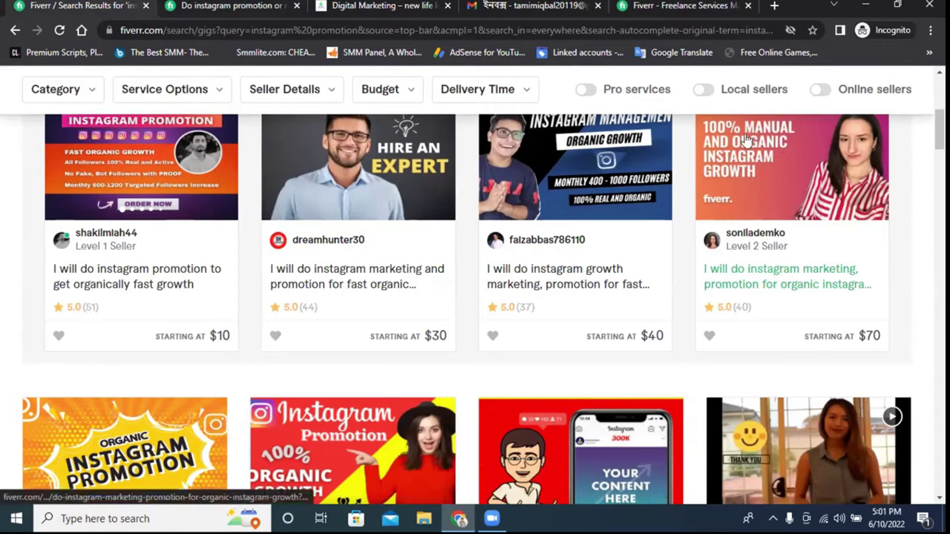
{"action": "scroll", "coordinate": [359, 317], "scroll_direction": "down", "scroll_amount": 5}
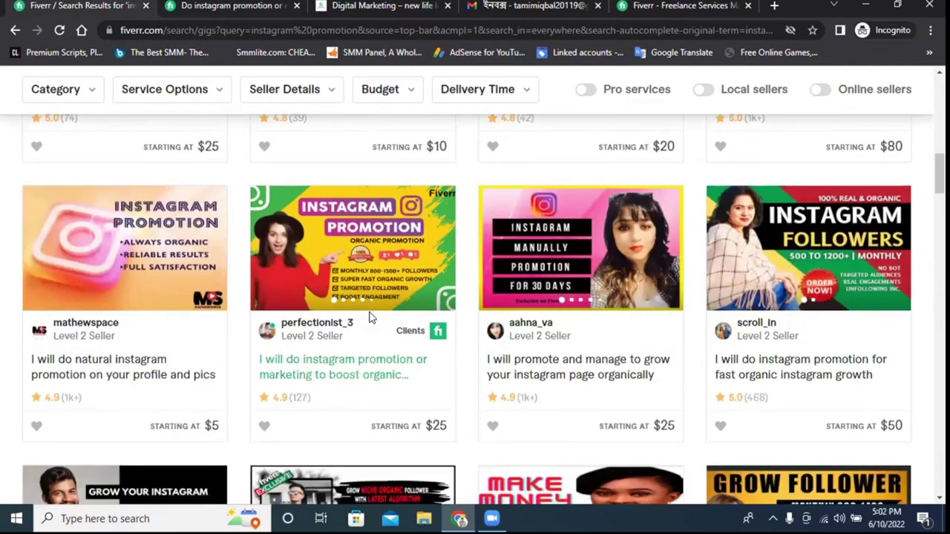
{"action": "scroll", "coordinate": [371, 318], "scroll_direction": "down", "scroll_amount": 3}
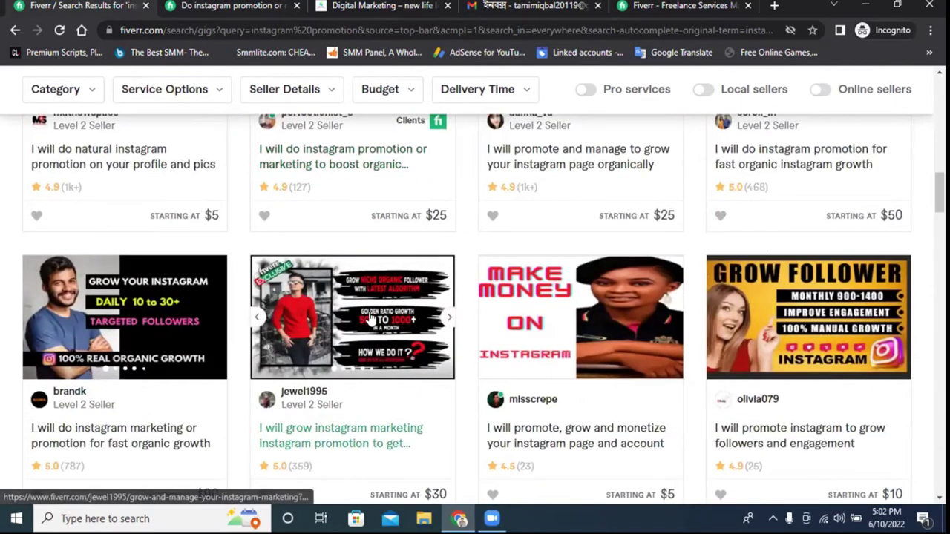
{"action": "left_click", "coordinate": [371, 318]}
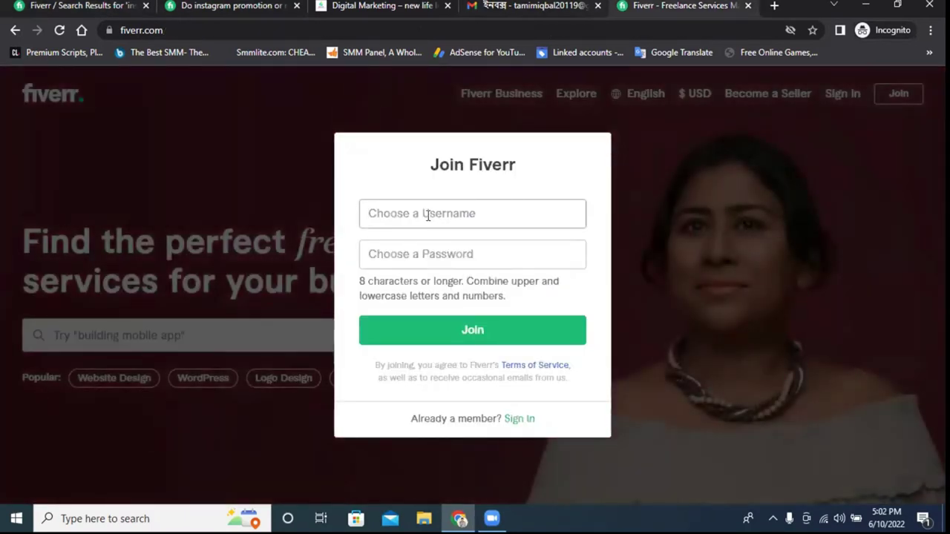
Replace the taken username 'Instagram' with the user's name plus _IG Expert, removing the space
{"action": "left_click", "coordinate": [427, 215]}
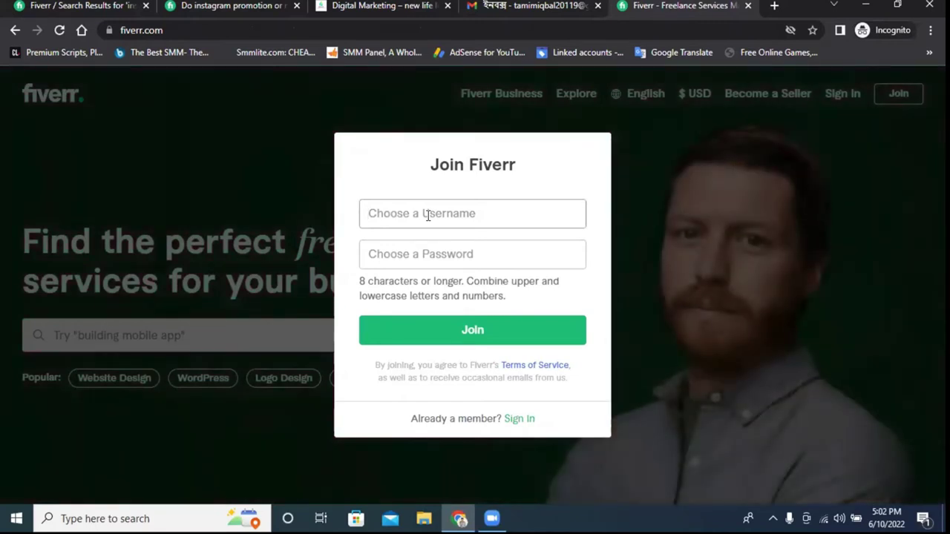
{"action": "type", "text": "Instagram"}
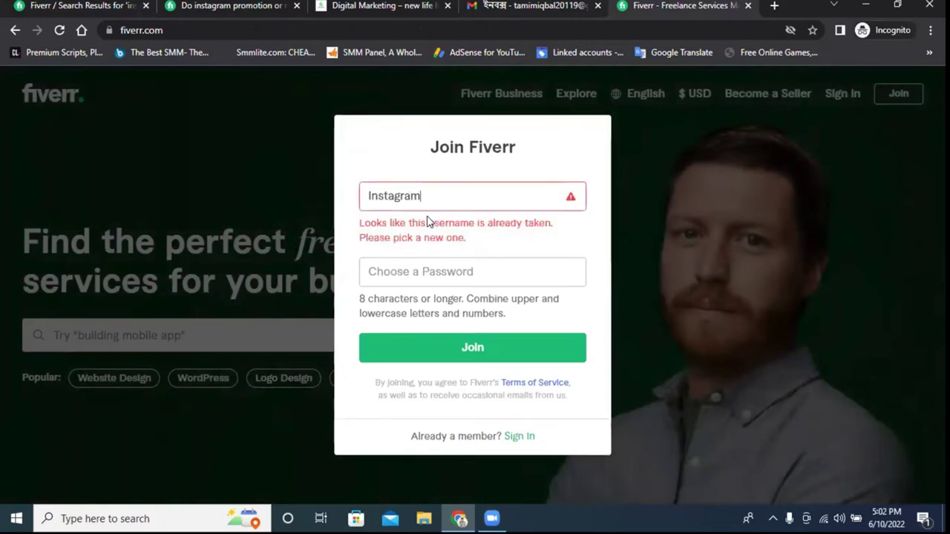
{"action": "key", "text": "BackSpace"}
{"action": "key", "text": "BackSpace"}
{"action": "key", "text": "BackSpace"}
{"action": "key", "text": "BackSpace"}
{"action": "key", "text": "BackSpace"}
{"action": "key", "text": "BackSpace"}
{"action": "key", "text": "BackSpace"}
{"action": "key", "text": "BackSpace"}
{"action": "key", "text": "BackSpace"}
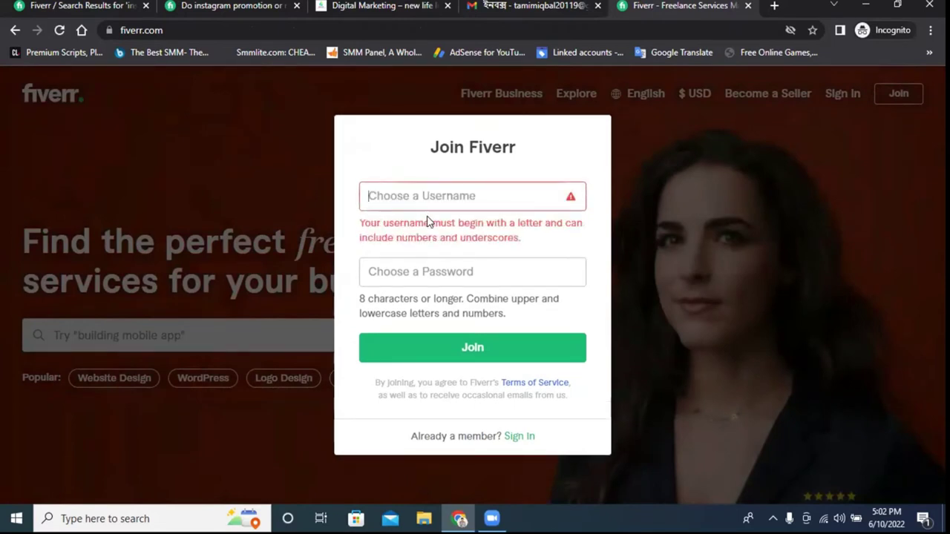
{"action": "type", "text": "Tamim"}
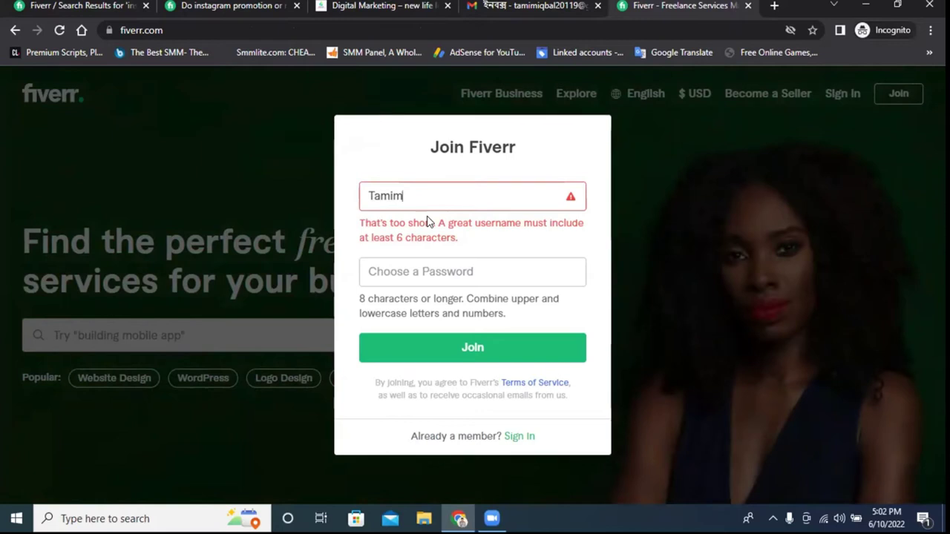
{"action": "type", "text": "_"}
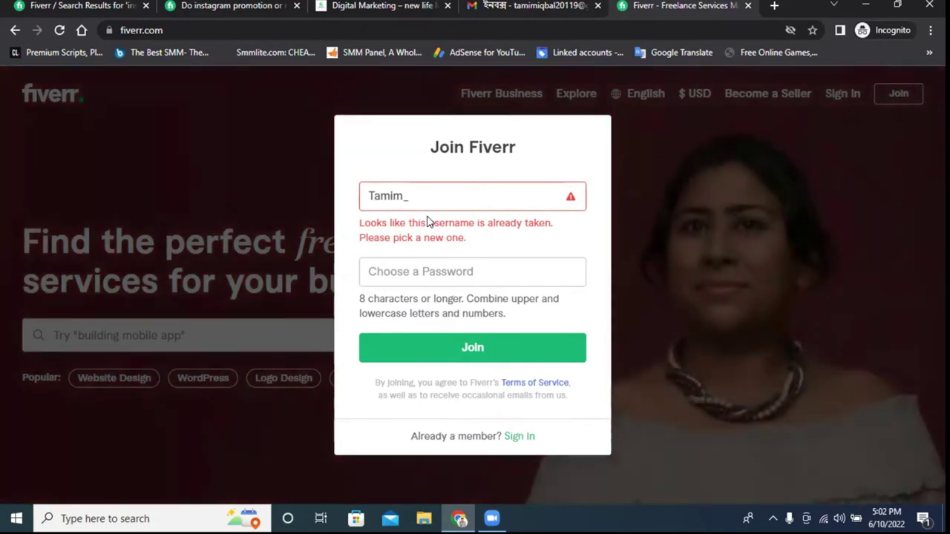
{"action": "type", "text": "IG"}
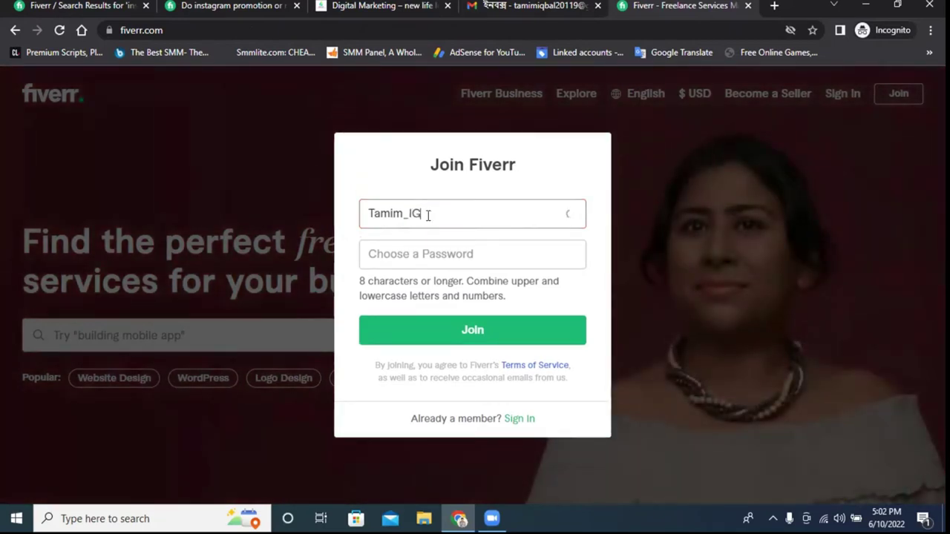
{"action": "type", "text": " Expert"}
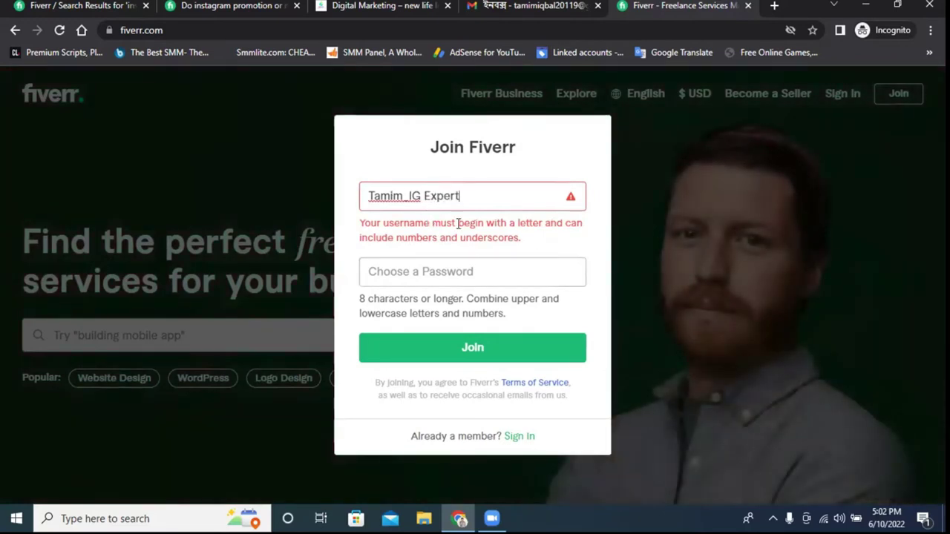
{"action": "left_click", "coordinate": [427, 194]}
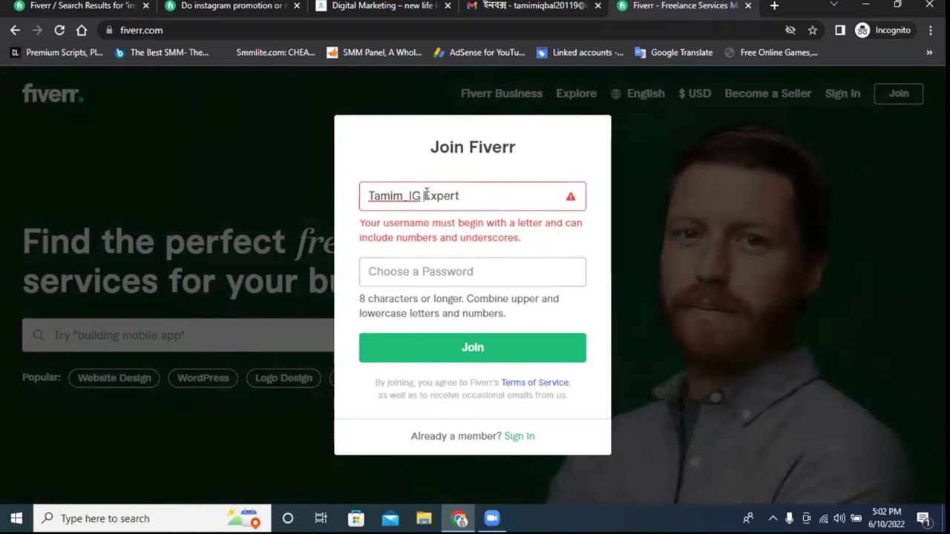
{"action": "key", "text": "BackSpace"}
Underscore the username, then try deleting IG_ so it reads name_Expert
{"action": "type", "text": "_"}
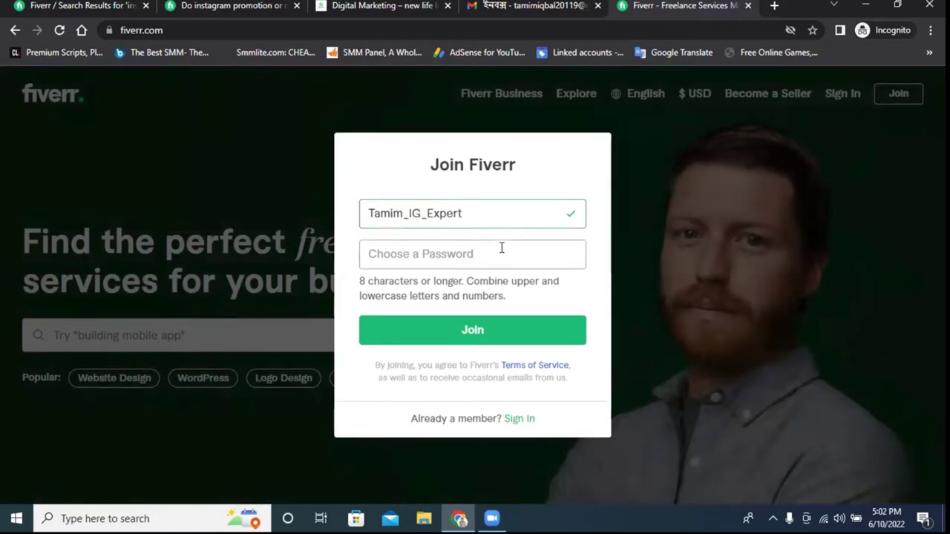
{"action": "left_click_drag", "start_coordinate": [426, 213], "coordinate": [432, 213]}
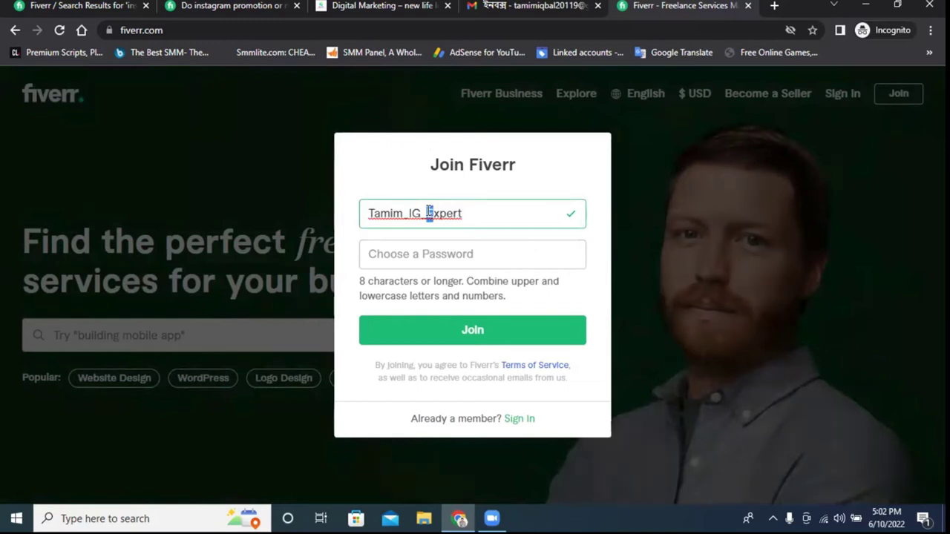
{"action": "left_click", "coordinate": [531, 236]}
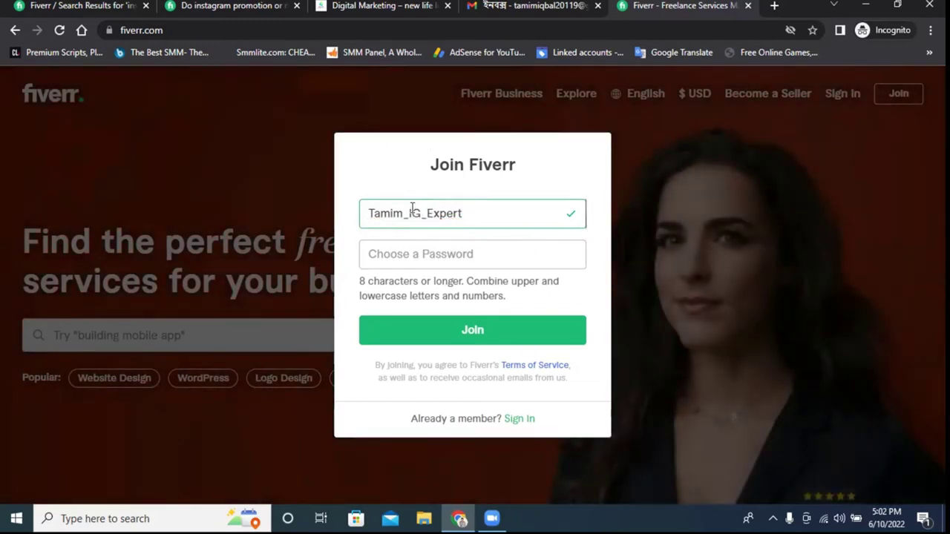
{"action": "left_click_drag", "start_coordinate": [427, 213], "coordinate": [403, 211]}
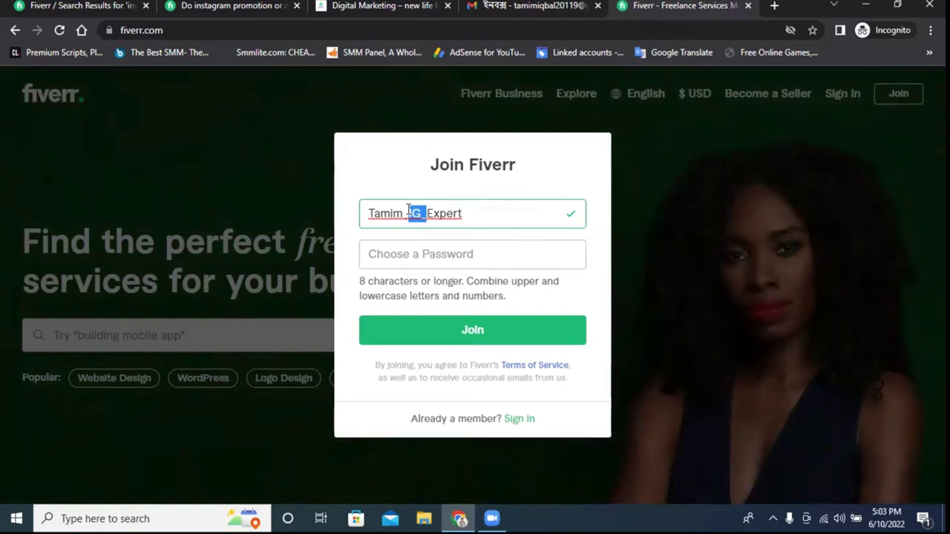
{"action": "key", "text": "BackSpace"}
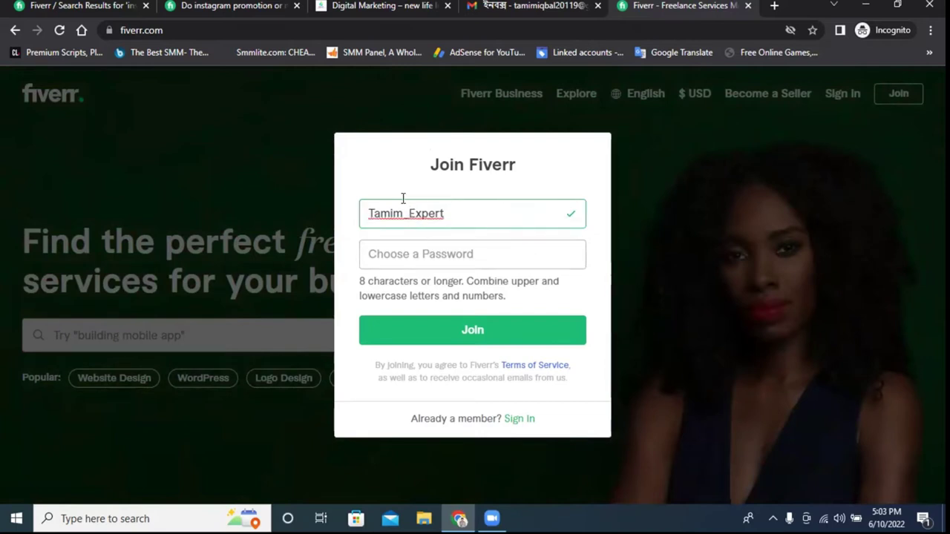
{"action": "double_click", "coordinate": [429, 216]}
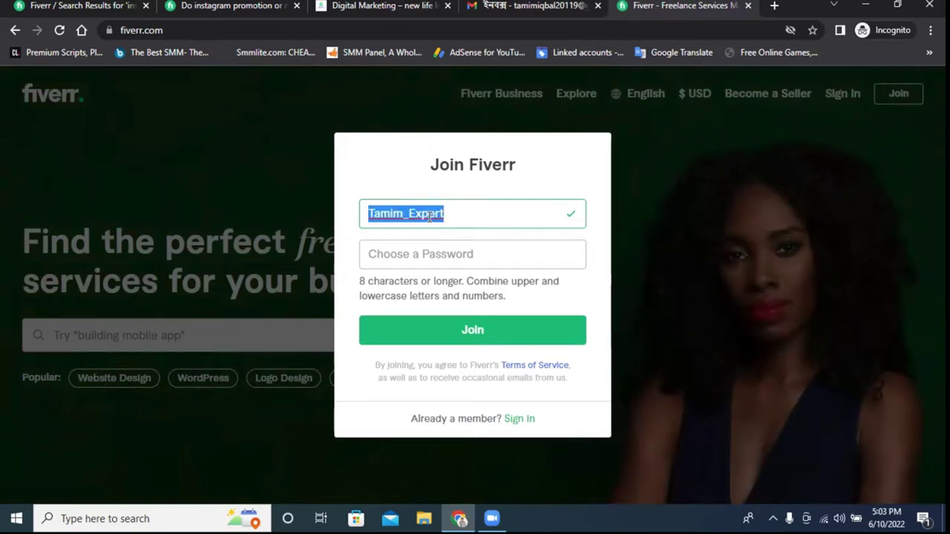
{"action": "double_click", "coordinate": [429, 215]}
{"action": "double_click", "coordinate": [426, 214]}
{"action": "left_click", "coordinate": [429, 214]}
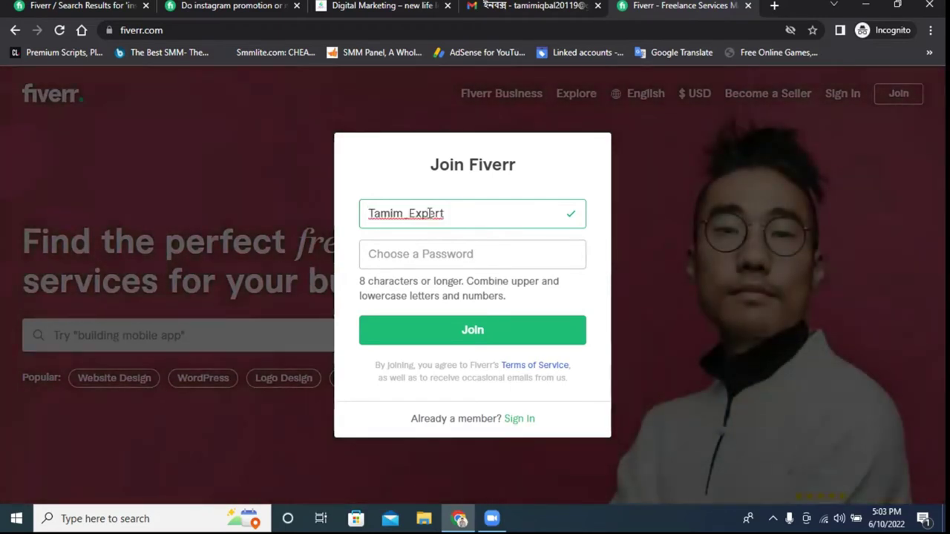
{"action": "double_click", "coordinate": [429, 213]}
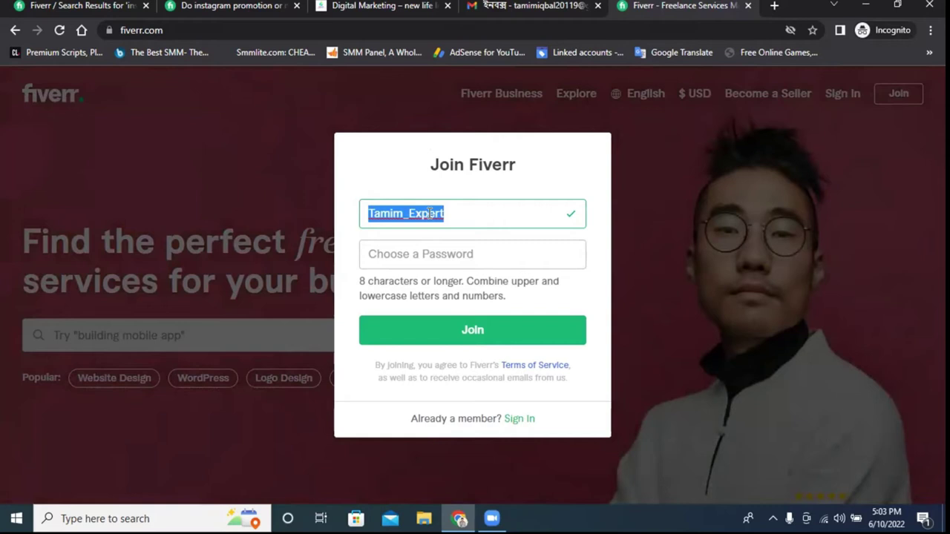
Restore the username to the user's name plus _IG_Expert so it validates
{"action": "left_click", "coordinate": [410, 212]}
{"action": "type", "text": "Dig"}
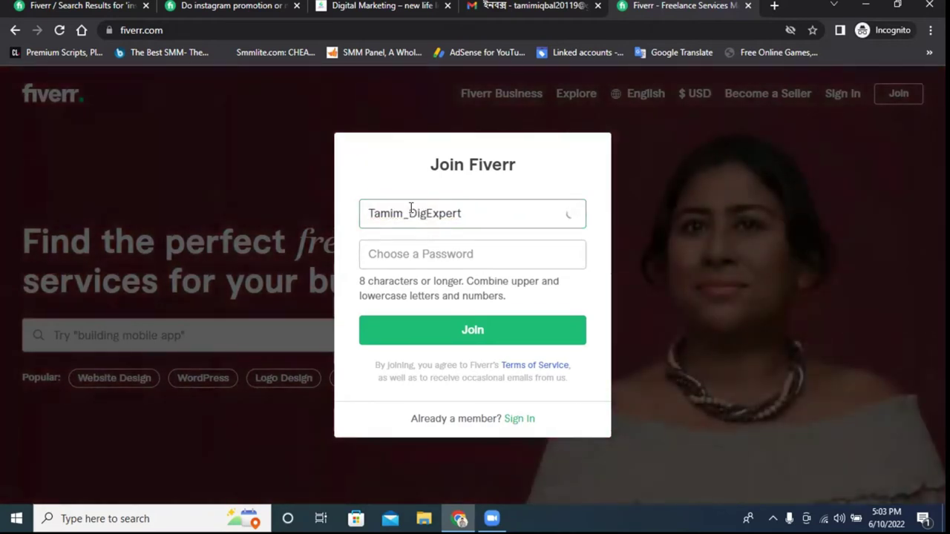
{"action": "key", "text": "BackSpace"}
{"action": "key", "text": "BackSpace"}
{"action": "key", "text": "BackSpace"}
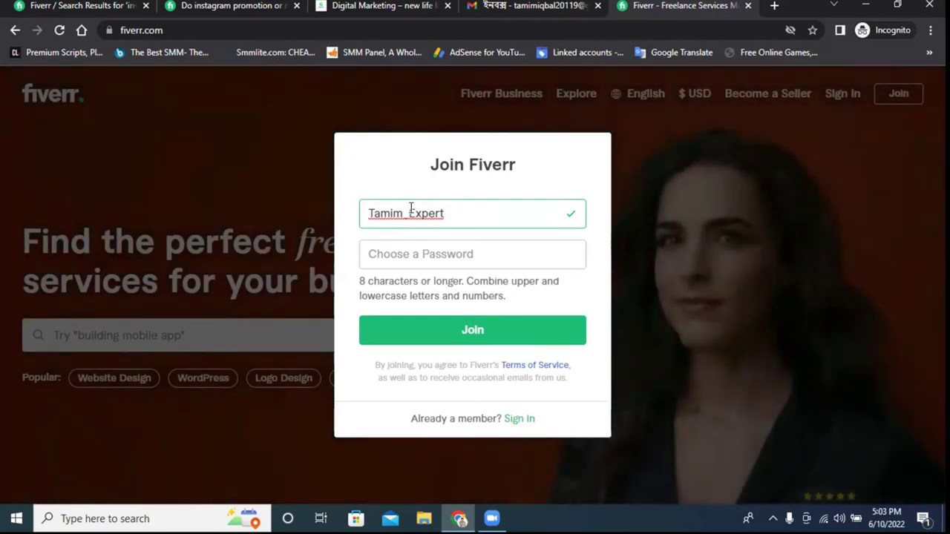
{"action": "key", "text": "BackSpace"}
{"action": "type", "text": "_I"}
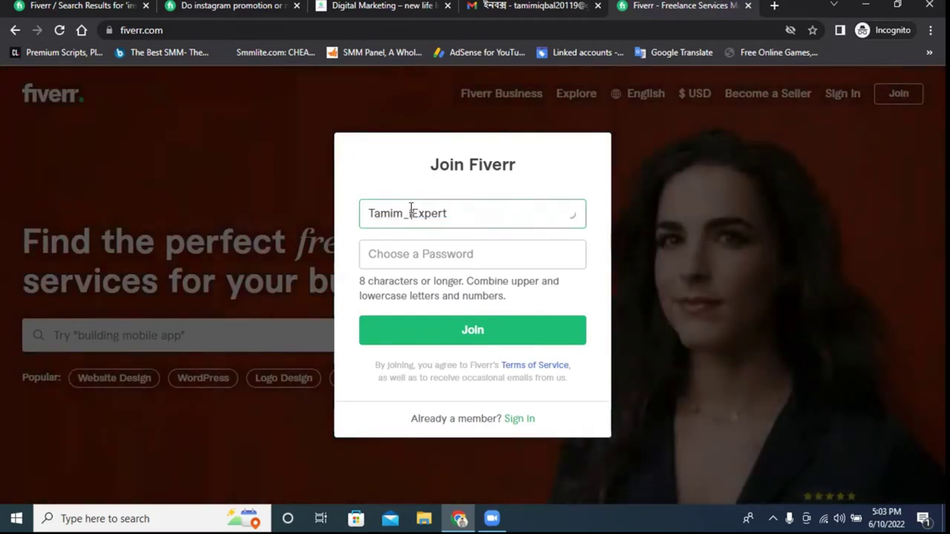
{"action": "type", "text": "G"}
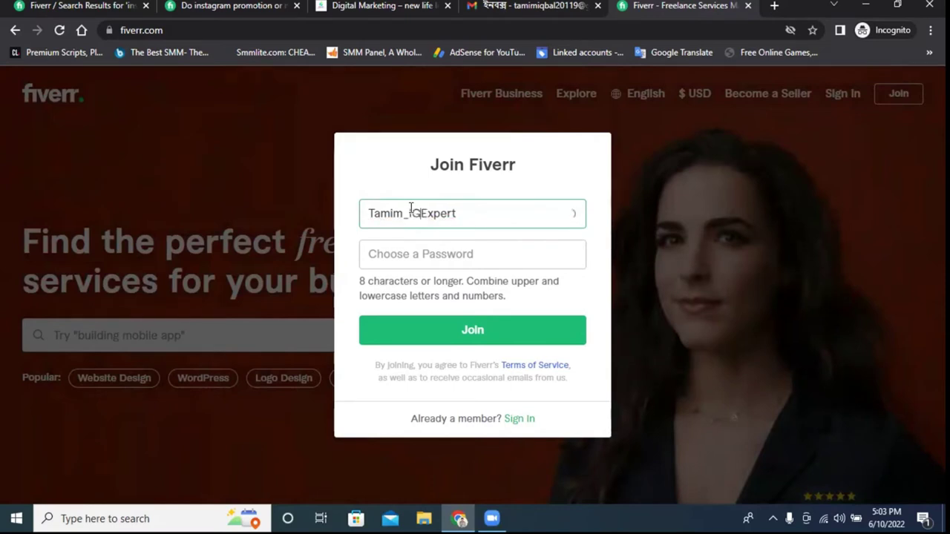
{"action": "type", "text": "_"}
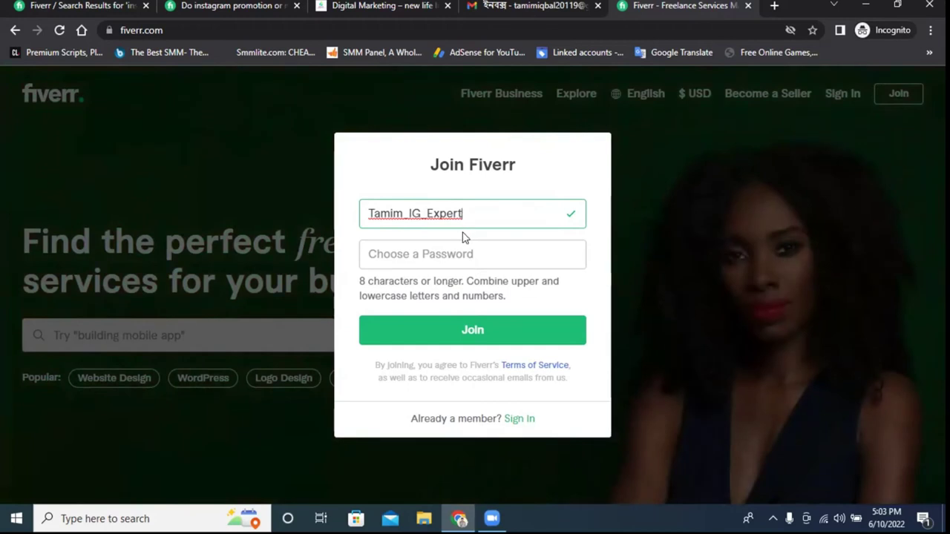
{"action": "double_click", "coordinate": [439, 211]}
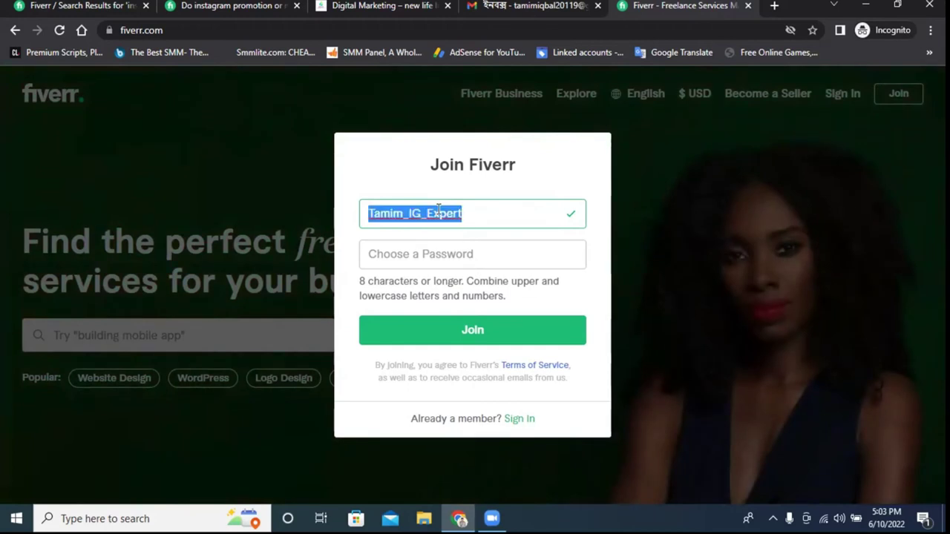
Enter the account password, retyping it until correct, and submit the Join form
{"action": "left_click", "coordinate": [415, 251]}
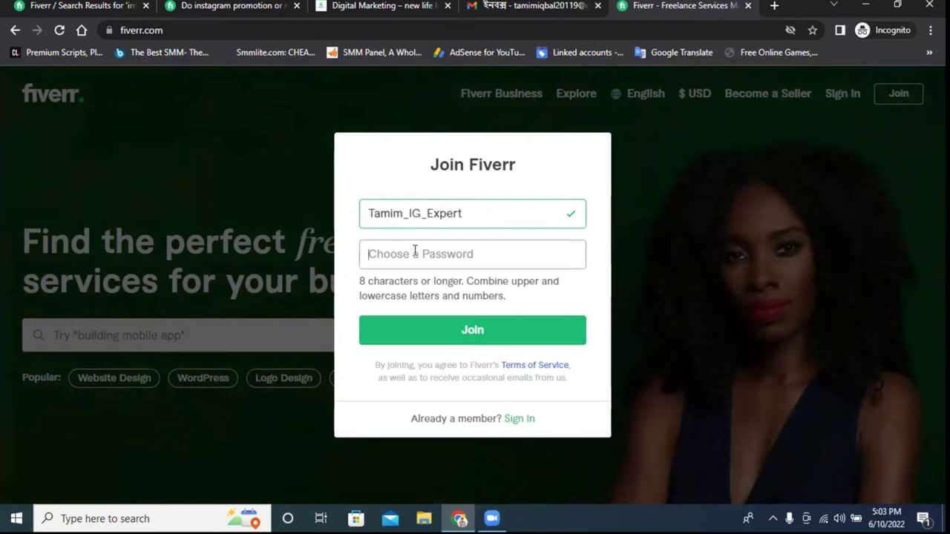
{"action": "type", "text": "T"}
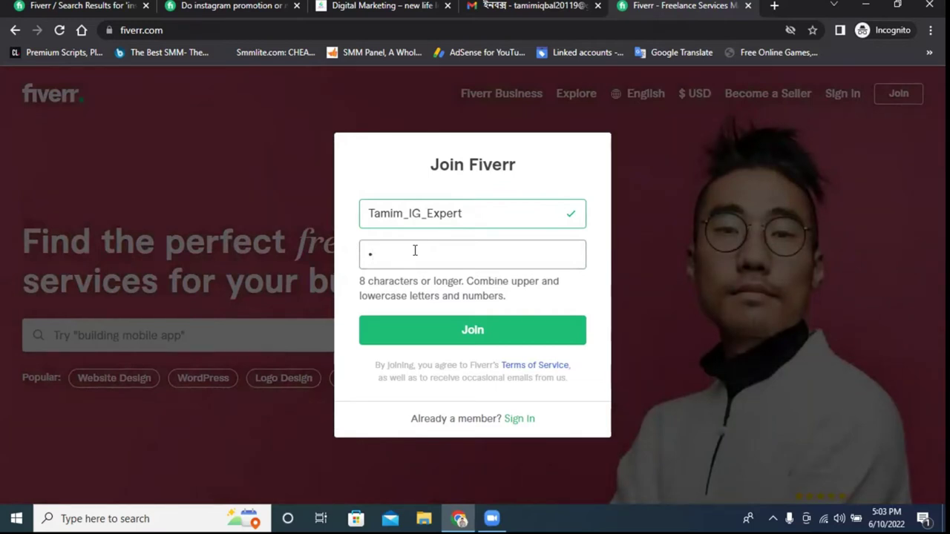
{"action": "type", "text": "*****"}
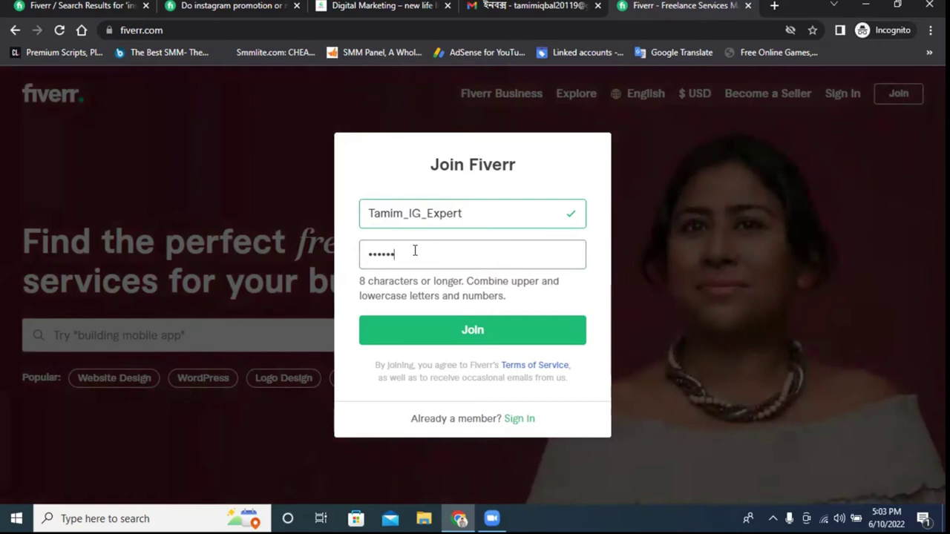
{"action": "key", "text": "BackSpace"}
{"action": "key", "text": "BackSpace"}
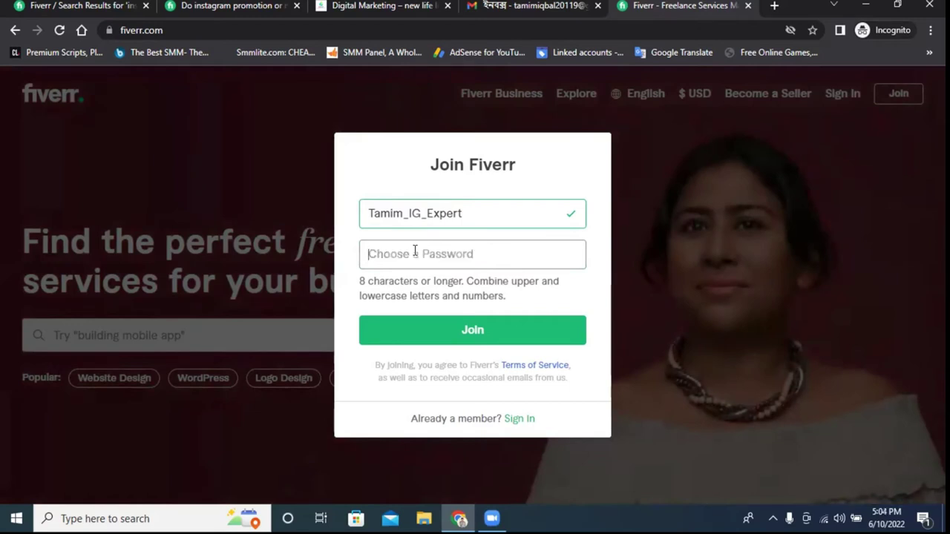
{"action": "type", "text": "•••"}
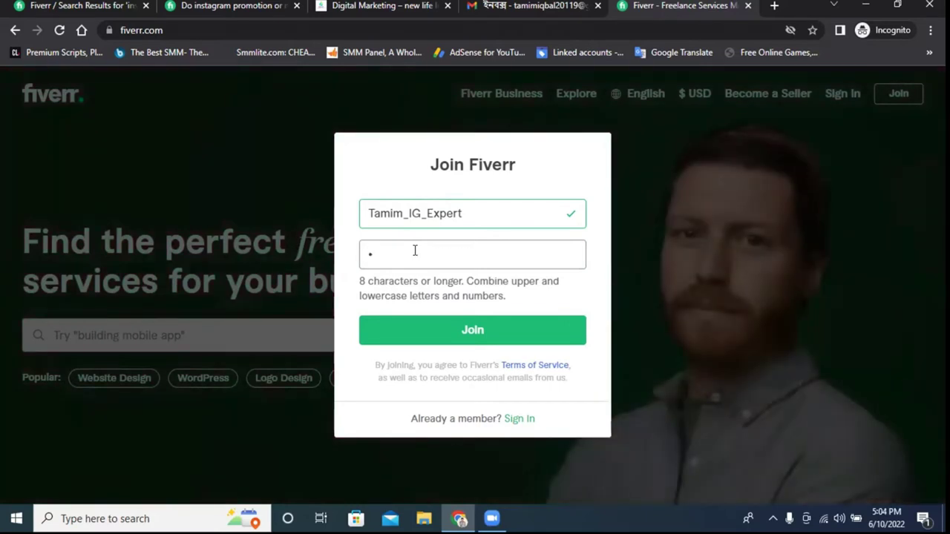
{"action": "type", "text": "••••"}
{"action": "key", "text": "BackSpace"}
{"action": "key", "text": "BackSpace"}
{"action": "key", "text": "BackSpace"}
{"action": "key", "text": "BackSpace"}
{"action": "key", "text": "BackSpace"}
{"action": "type", "text": "••••"}
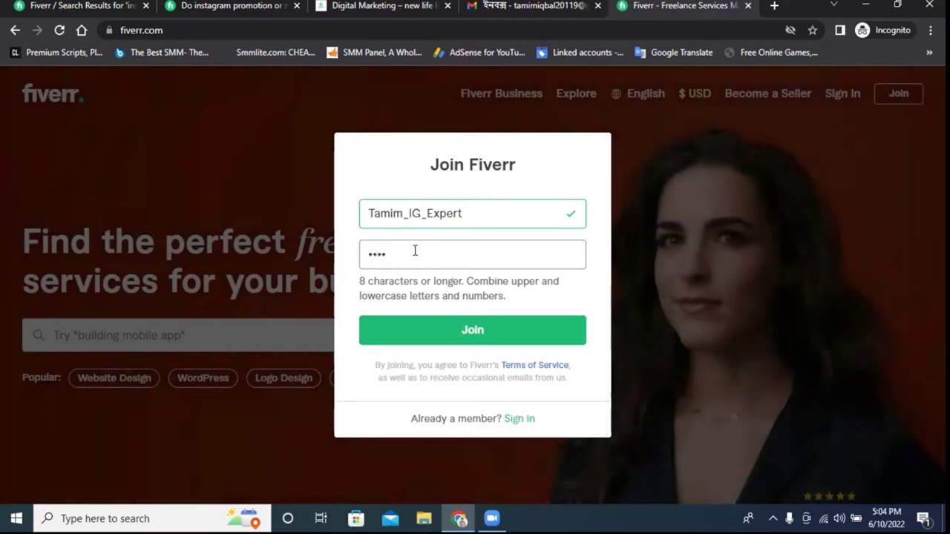
{"action": "key", "text": "BackSpace"}
{"action": "key", "text": "BackSpace"}
{"action": "key", "text": "BackSpace"}
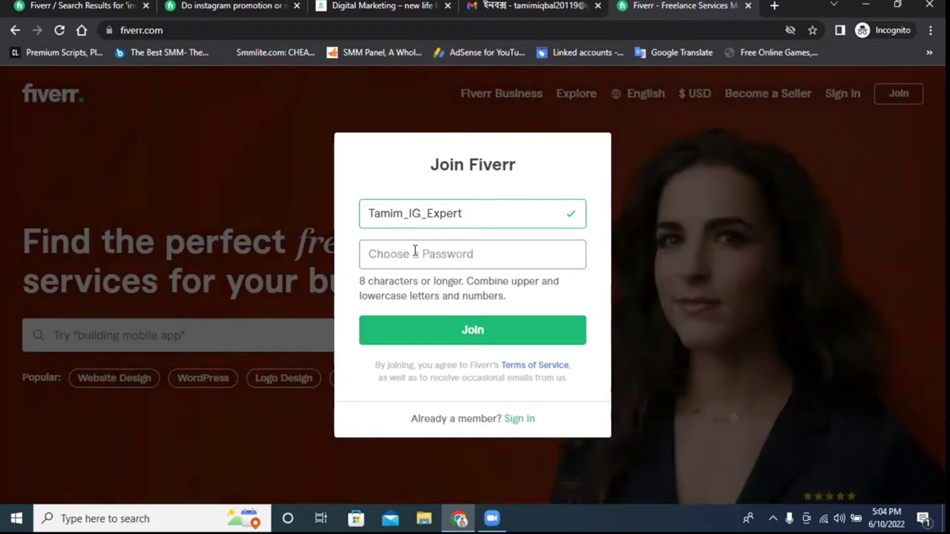
{"action": "type", "text": "••••••"}
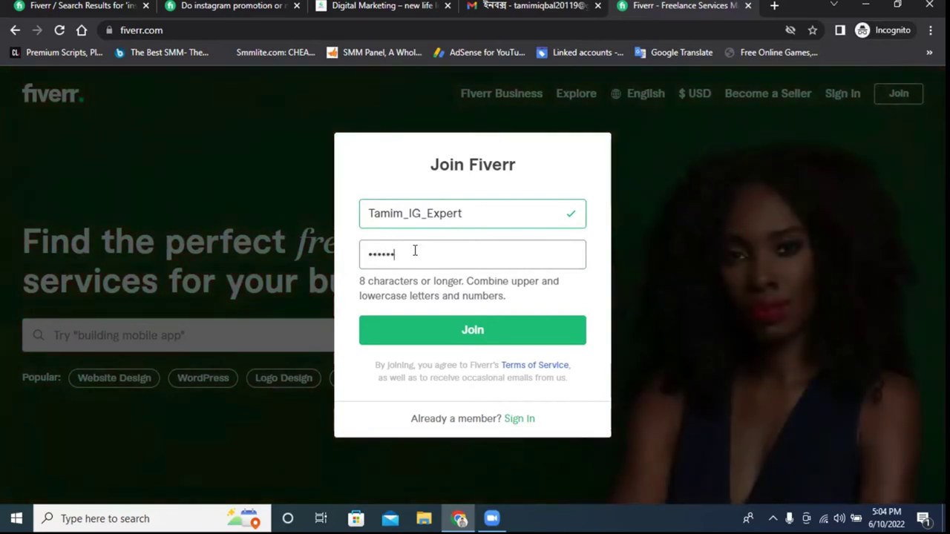
{"action": "type", "text": "••••"}
{"action": "left_click", "coordinate": [478, 332]}
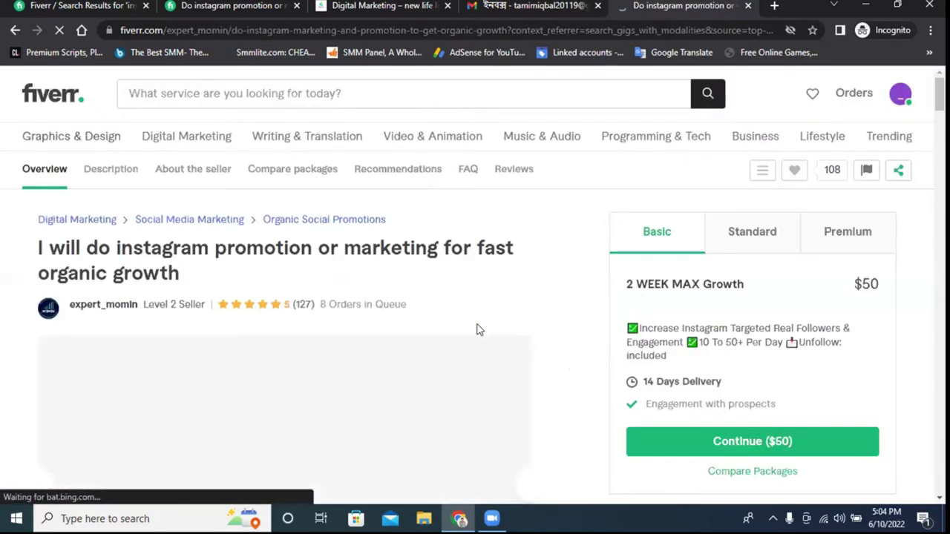
Open the profile avatar's menu and view the new profile with its activation notice
{"action": "left_click", "coordinate": [902, 103]}
{"action": "left_click", "coordinate": [902, 102]}
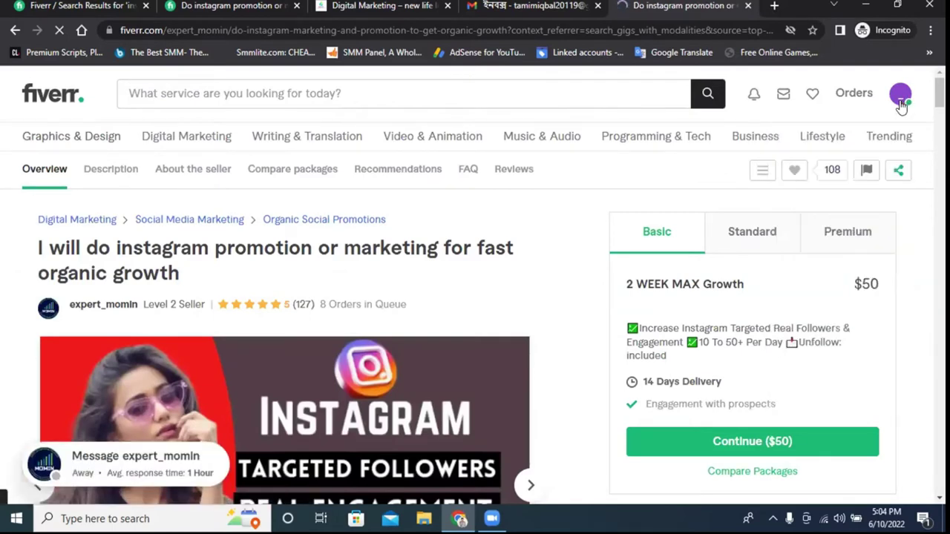
{"action": "left_click", "coordinate": [902, 104]}
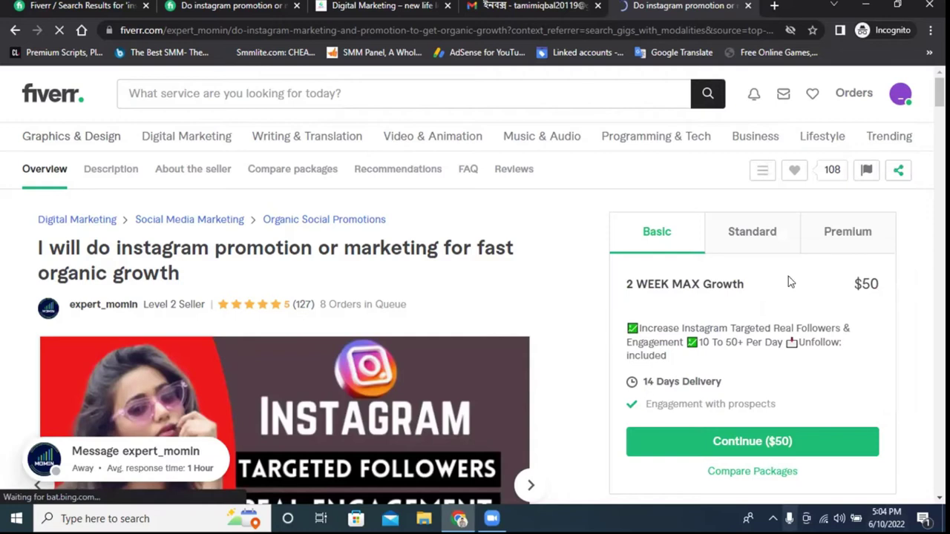
{"action": "scroll", "coordinate": [615, 230], "scroll_direction": "down", "scroll_amount": 2}
{"action": "scroll", "coordinate": [617, 238], "scroll_direction": "up", "scroll_amount": 2}
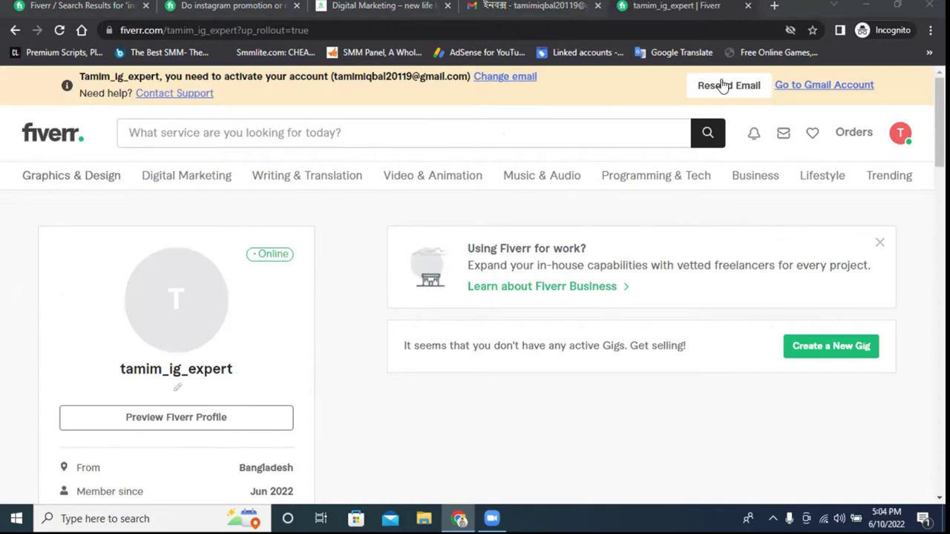
Resend Fiverr's activation email, then open it in Gmail and follow its activation link
{"action": "left_click", "coordinate": [725, 85]}
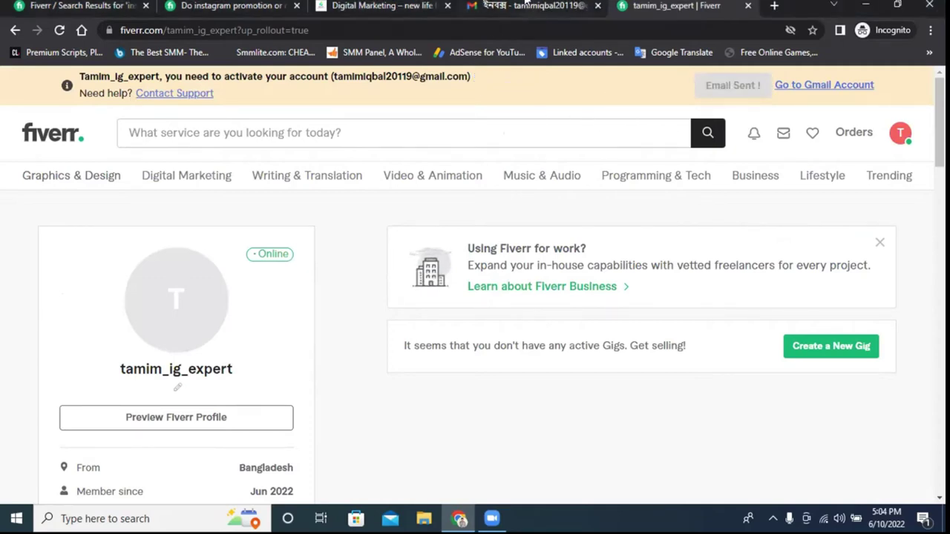
{"action": "left_click", "coordinate": [529, 6]}
{"action": "left_click", "coordinate": [407, 174]}
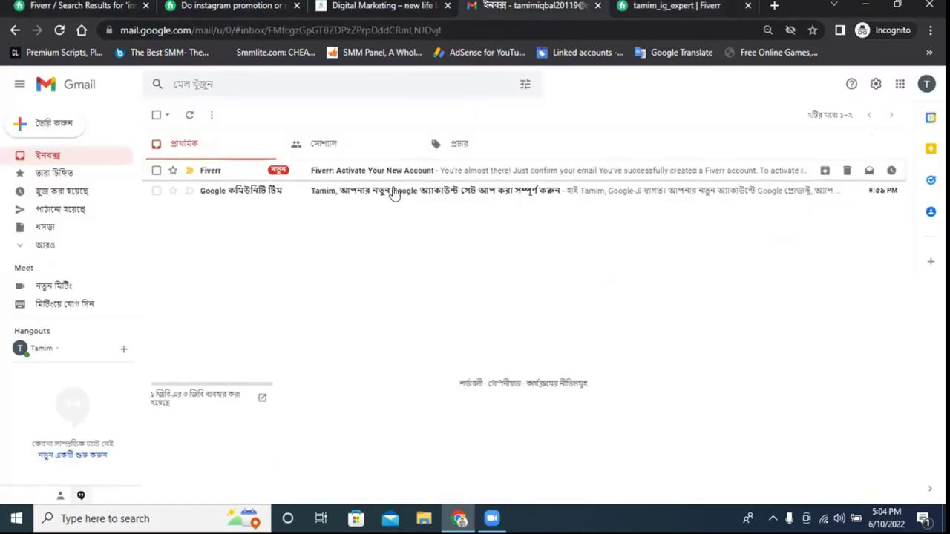
{"action": "scroll", "coordinate": [531, 293], "scroll_direction": "down", "scroll_amount": 2}
{"action": "left_click", "coordinate": [532, 290]}
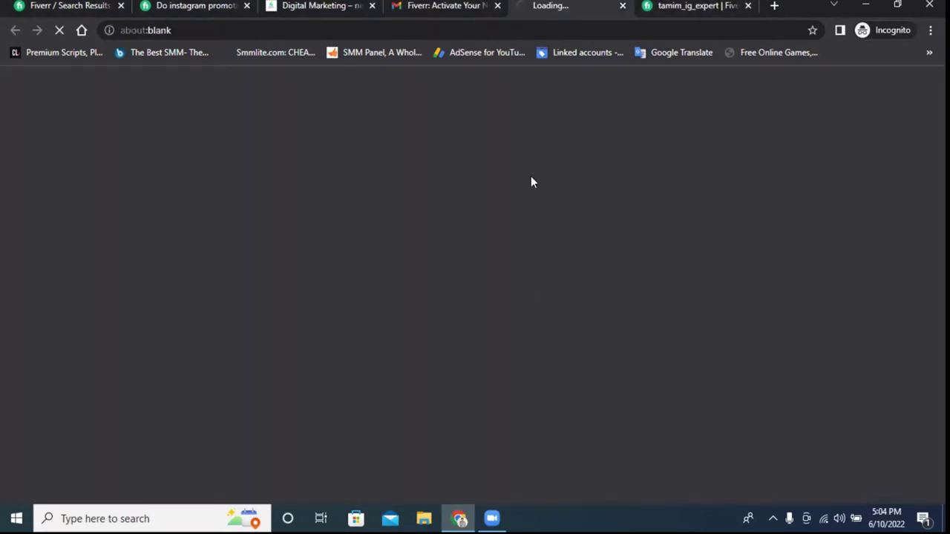
Check the activation error page, close it, and retry the email's activation link
{"action": "left_click", "coordinate": [564, 6]}
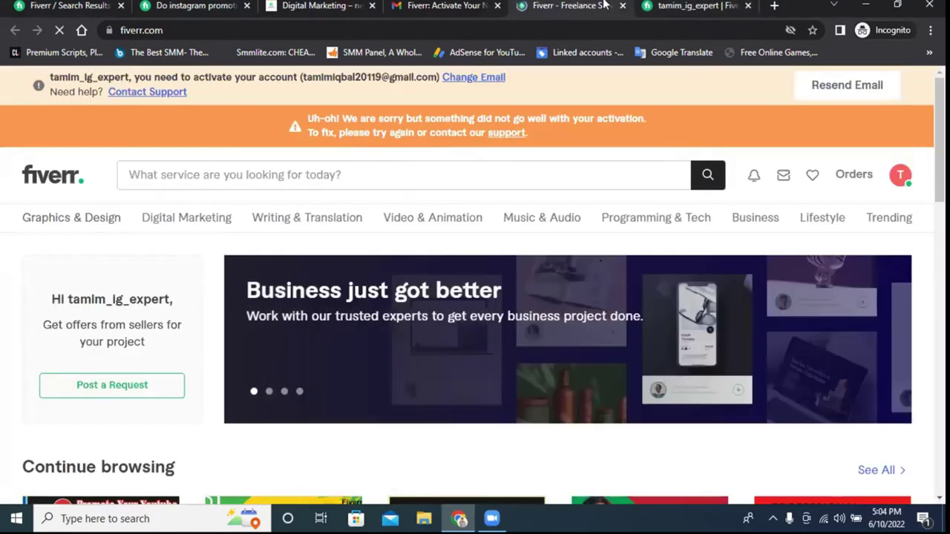
{"action": "key", "text": "ctrl+Tab"}
{"action": "key", "text": "ctrl+shift+Tab"}
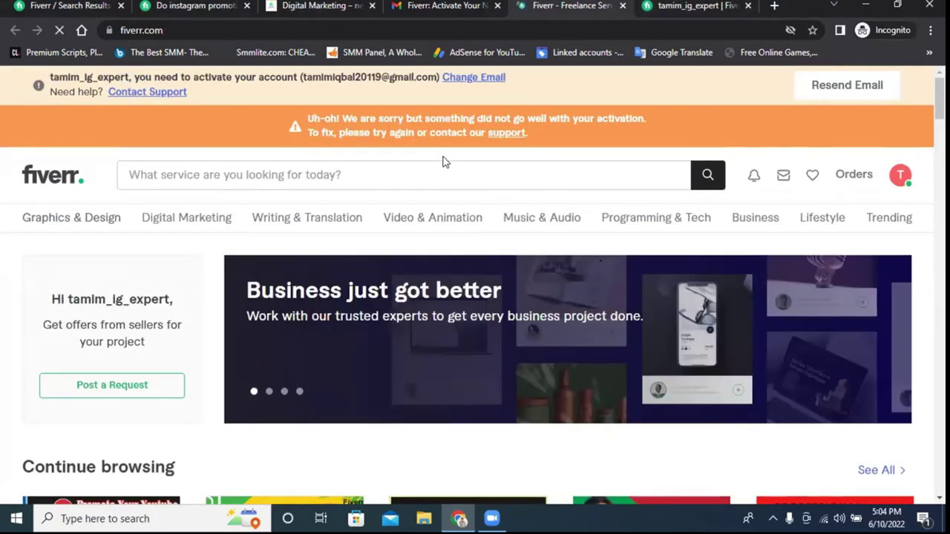
{"action": "left_click", "coordinate": [622, 6]}
{"action": "left_click", "coordinate": [453, 4]}
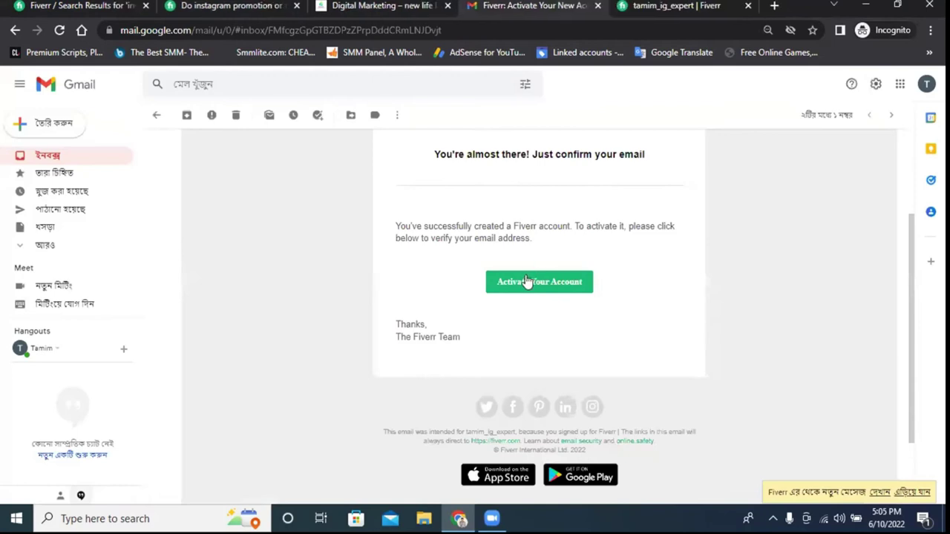
{"action": "left_click", "coordinate": [526, 282]}
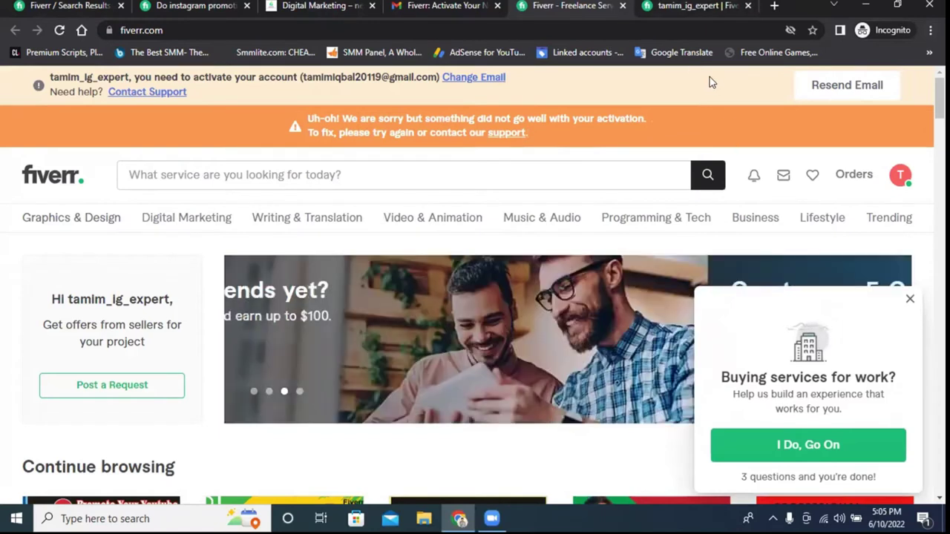
Check the new account's Fiverr profile page, then return to the activation email in Gmail
{"action": "left_click", "coordinate": [899, 182]}
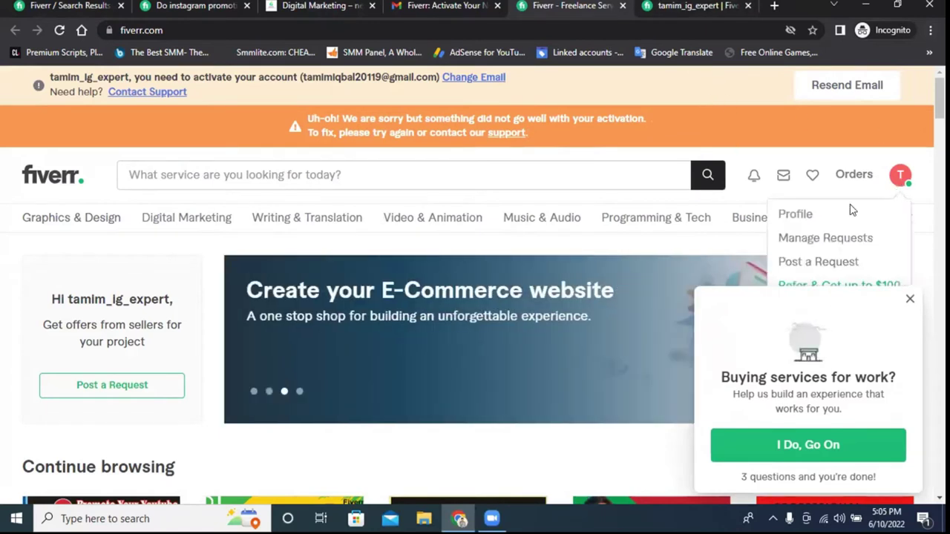
{"action": "left_click", "coordinate": [795, 213]}
{"action": "left_click", "coordinate": [416, 8]}
{"action": "scroll", "coordinate": [472, 270], "scroll_direction": "up", "scroll_amount": 2}
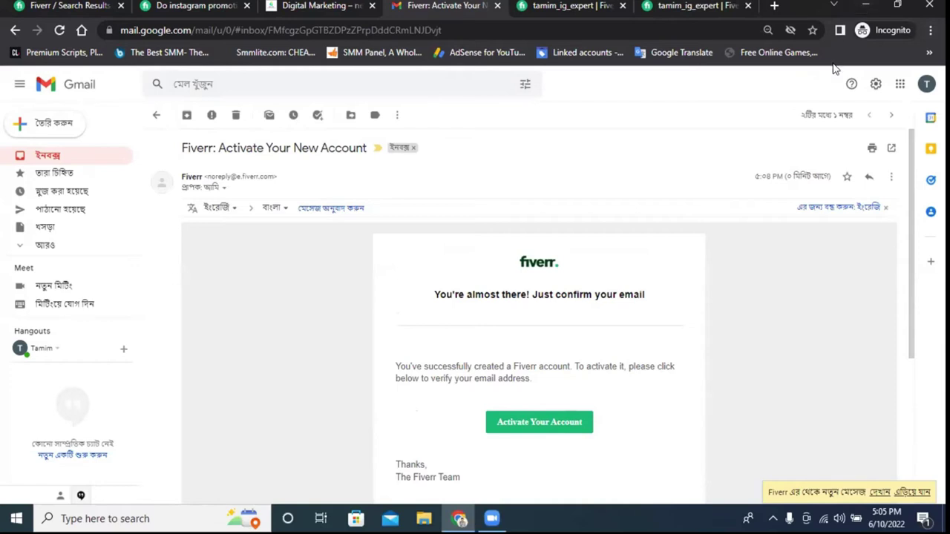
Return to the new account's Fiverr profile page, then minimize Chrome and switch to Zoom
{"action": "left_click", "coordinate": [683, 5]}
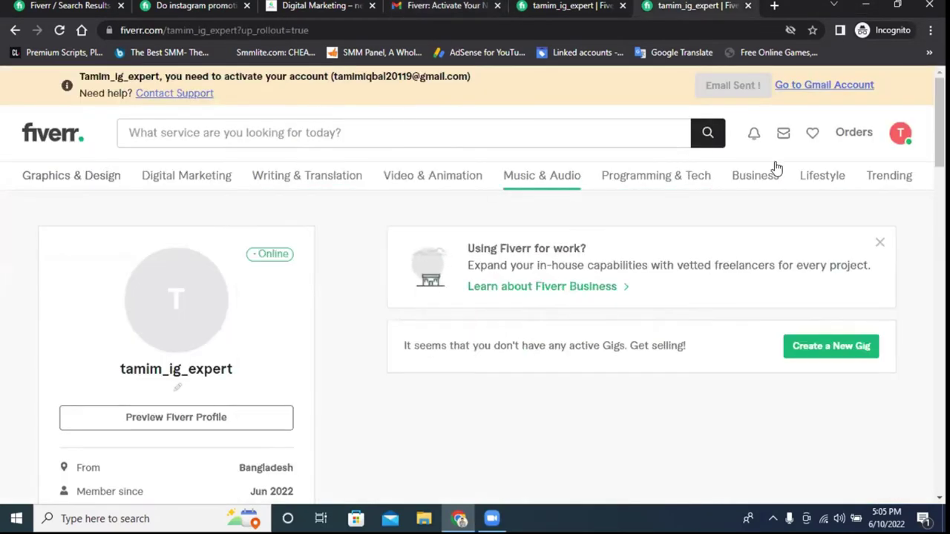
{"action": "left_click", "coordinate": [567, 6]}
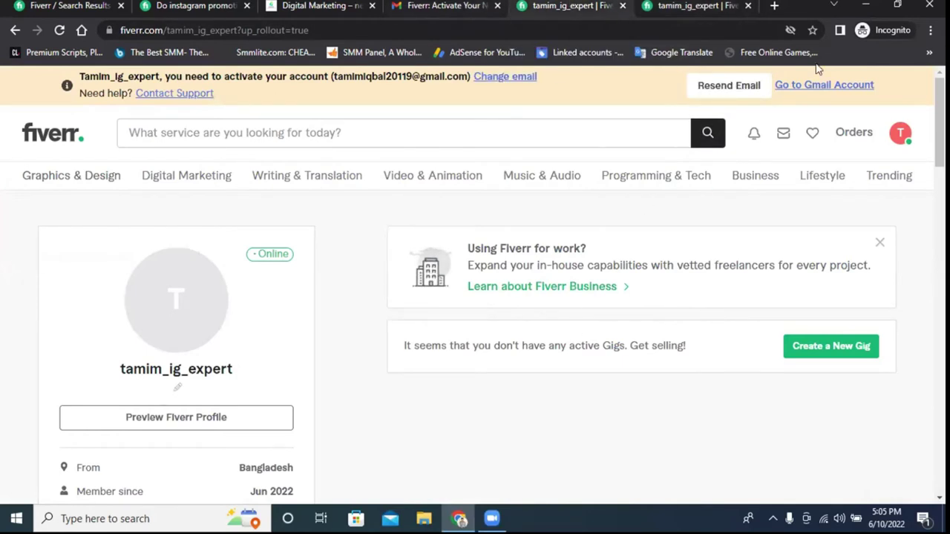
{"action": "left_click", "coordinate": [869, 5]}
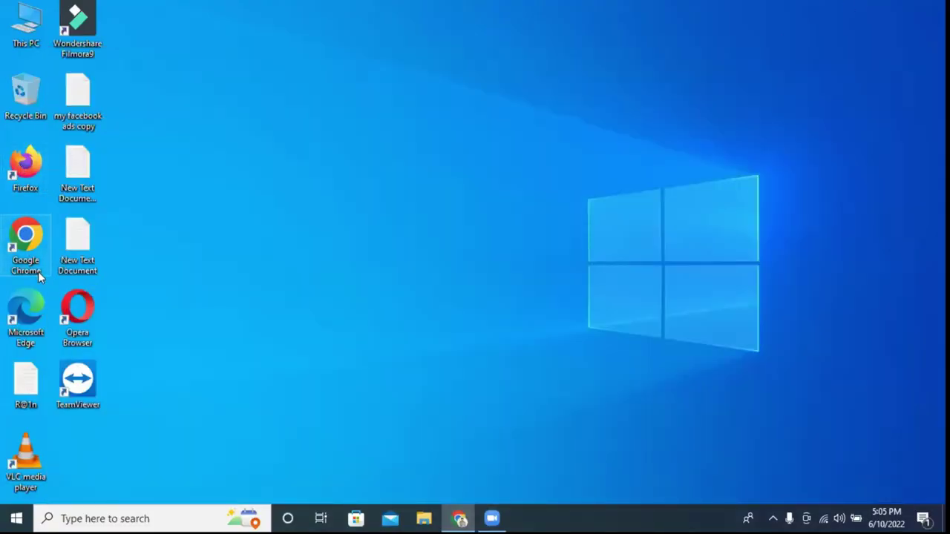
{"action": "left_click", "coordinate": [460, 519]}
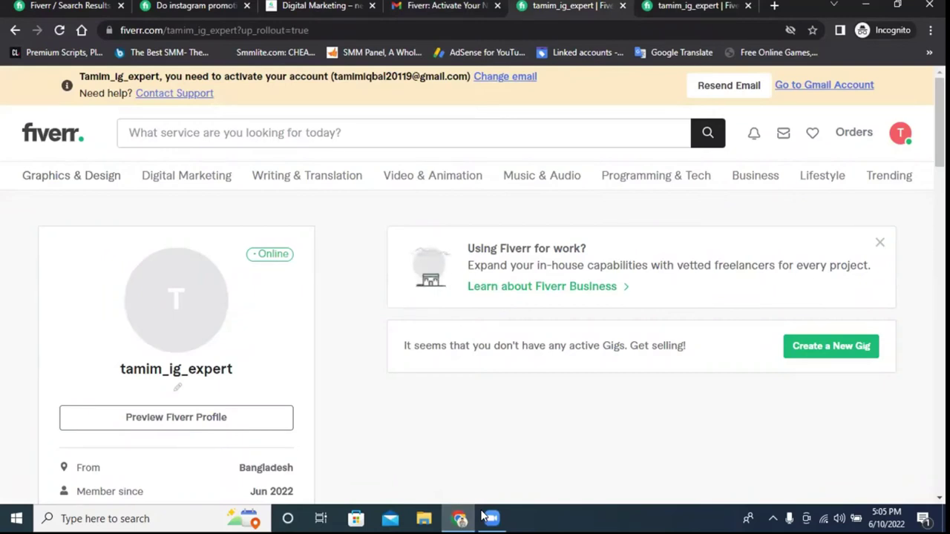
{"action": "left_click", "coordinate": [483, 516]}
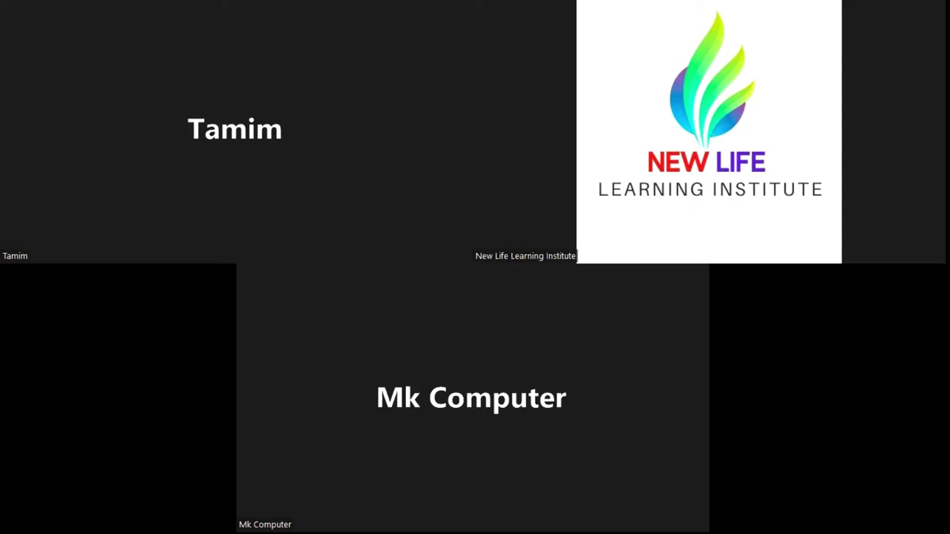
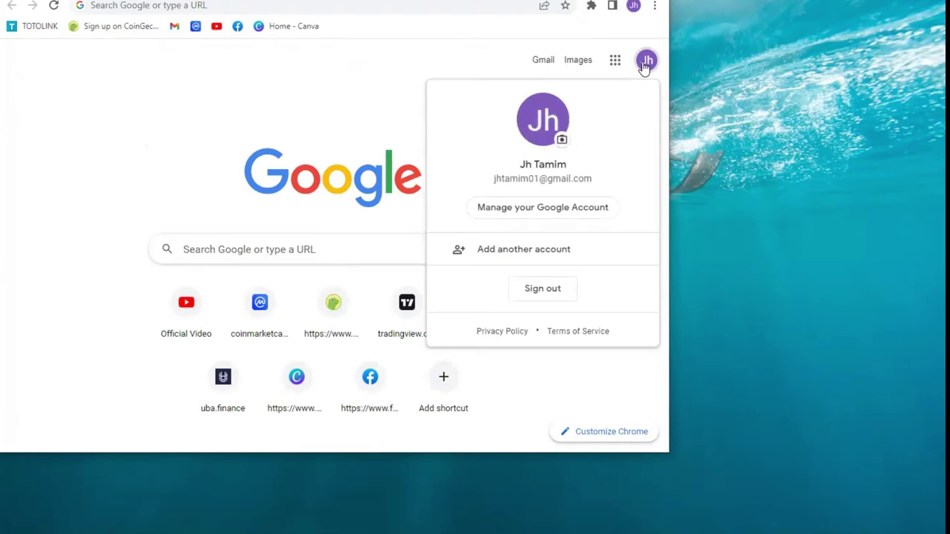
Sign in a second Google account with its email and password, accepting a new Chrome profile
{"action": "left_click", "coordinate": [534, 252]}
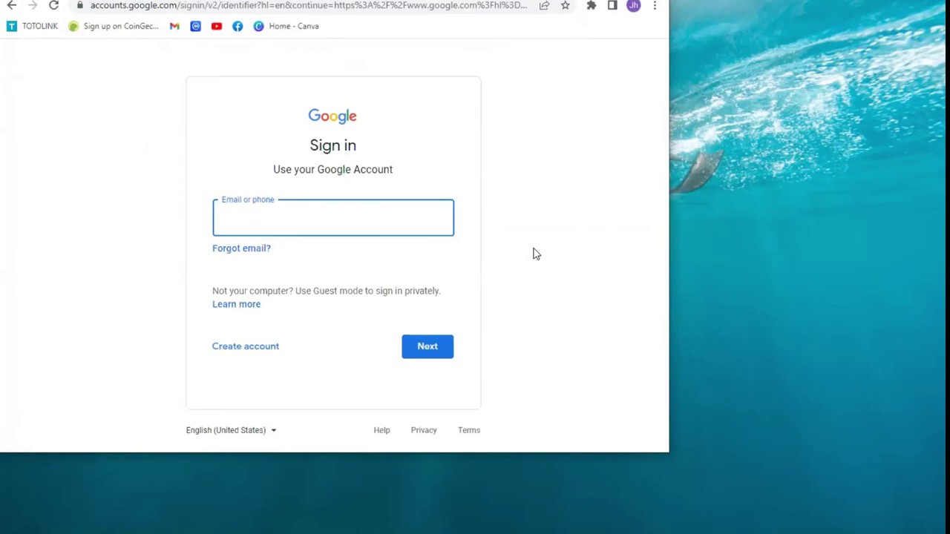
{"action": "left_click", "coordinate": [352, 218]}
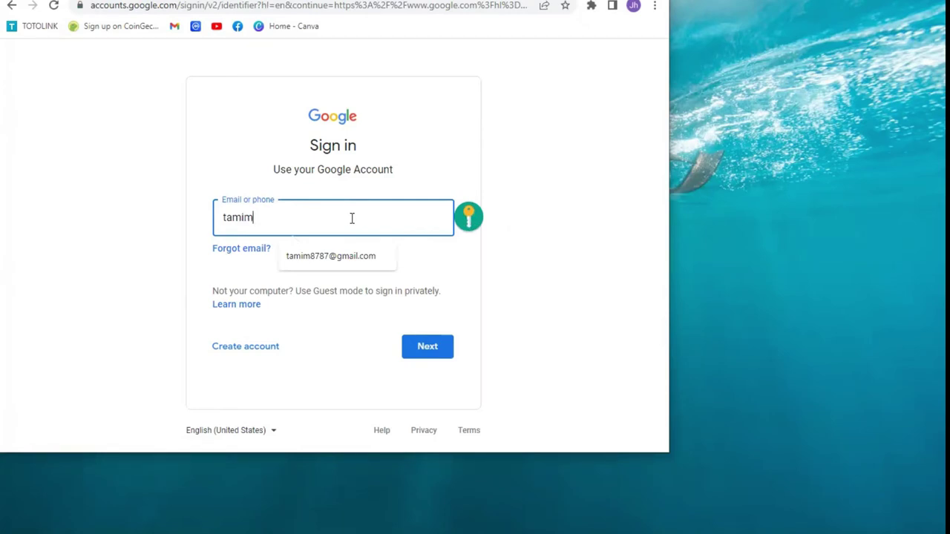
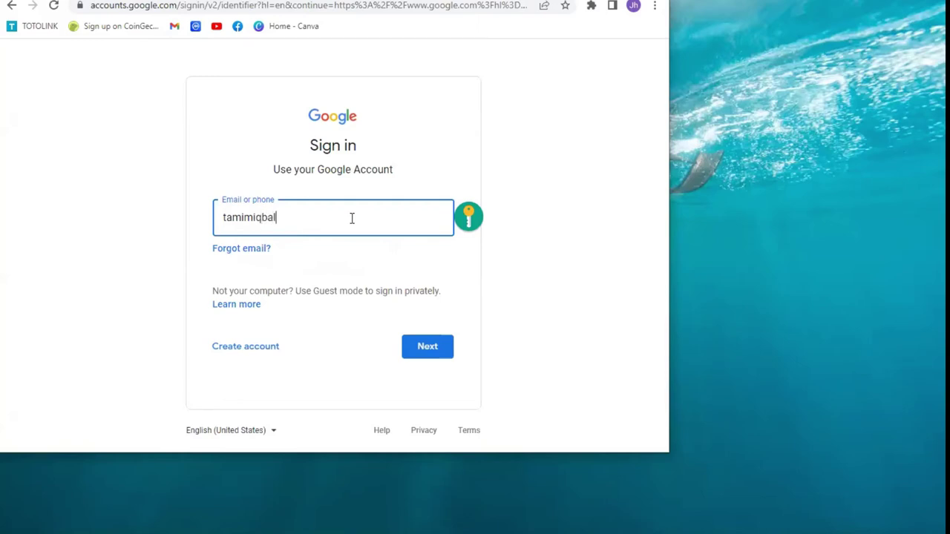
{"action": "left_click", "coordinate": [432, 356]}
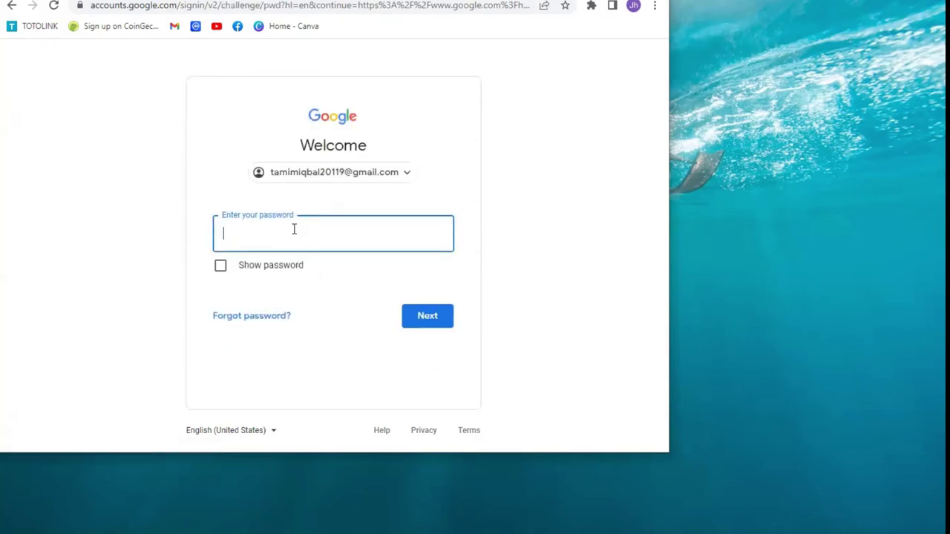
{"action": "type", "text": "**********"}
{"action": "left_click", "coordinate": [415, 316]}
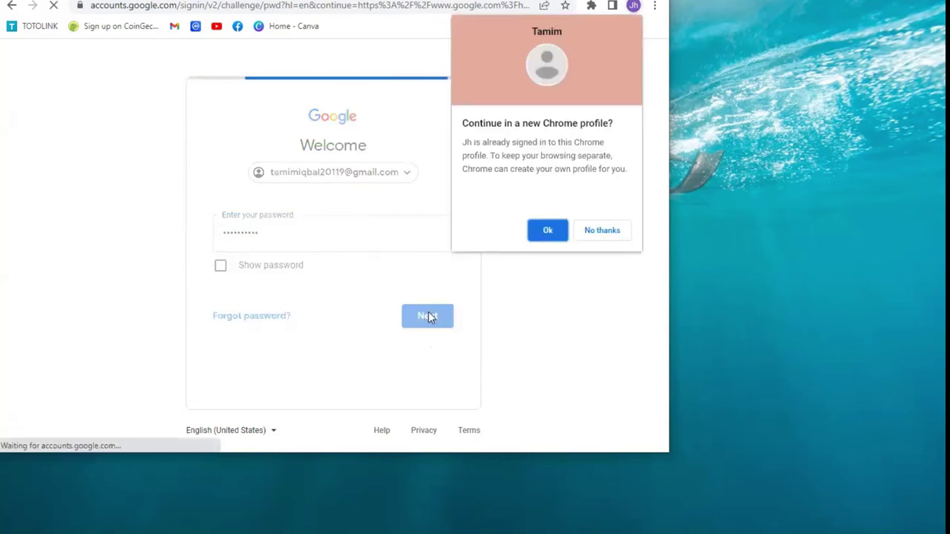
{"action": "left_click", "coordinate": [547, 234]}
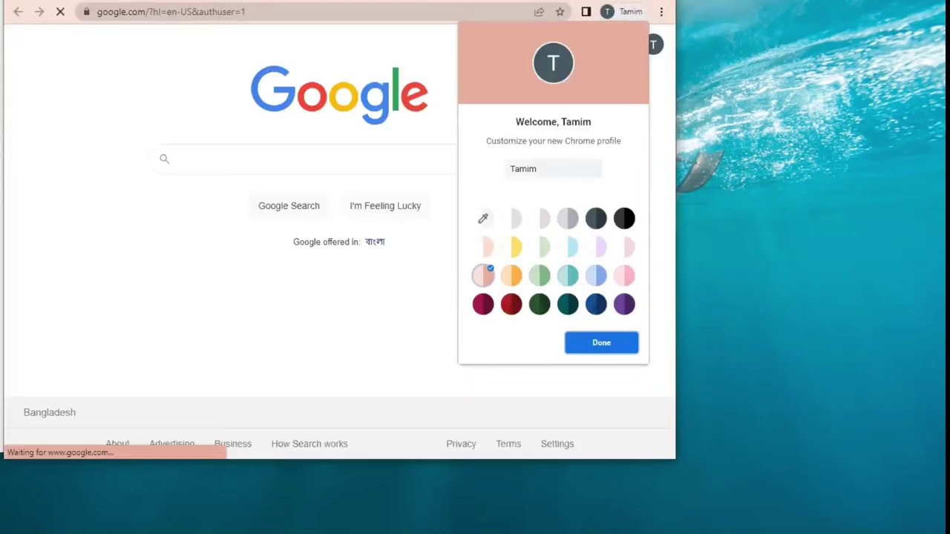
Finish the new Chrome profile setup and load fiverr.com in a new tab
{"action": "left_click", "coordinate": [594, 349]}
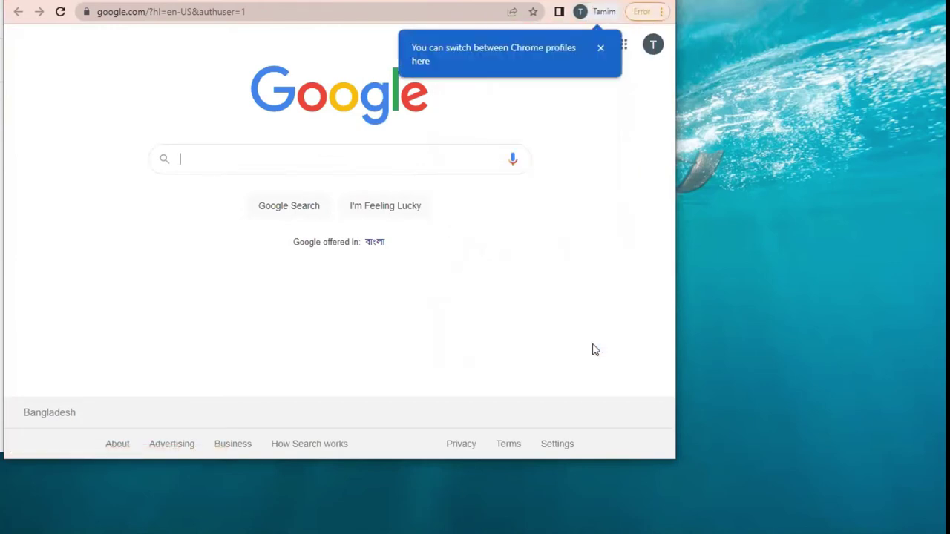
{"action": "key", "text": "ctrl+t"}
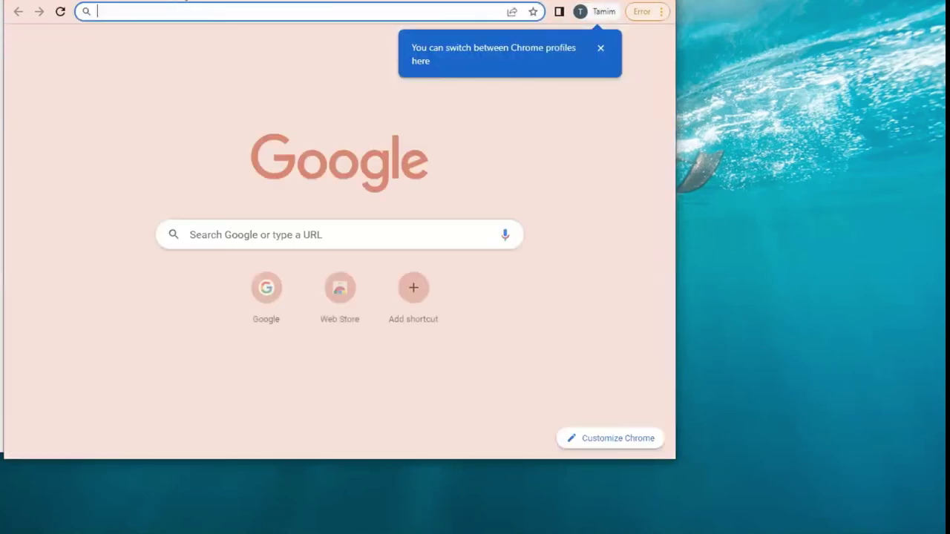
{"action": "type", "text": "foi"}
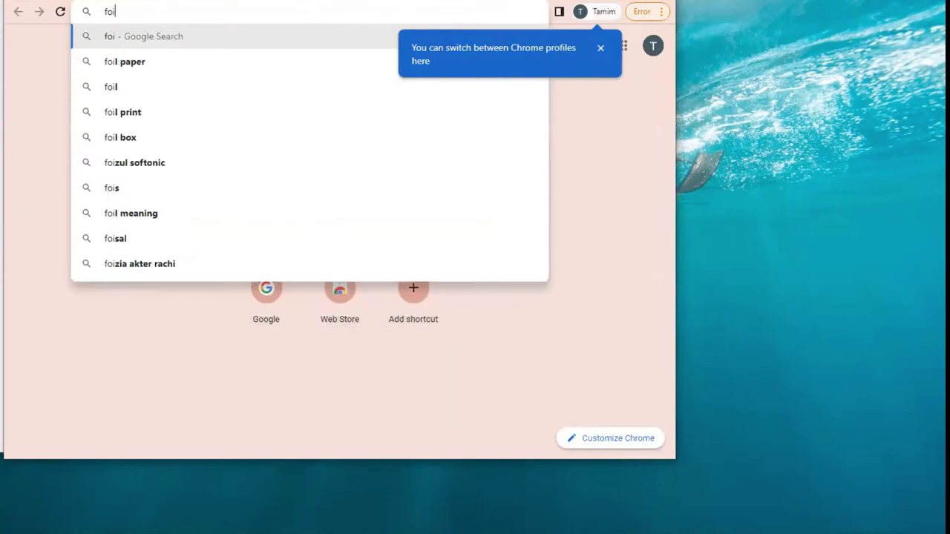
{"action": "key", "text": "BackSpace"}
{"action": "key", "text": "BackSpace"}
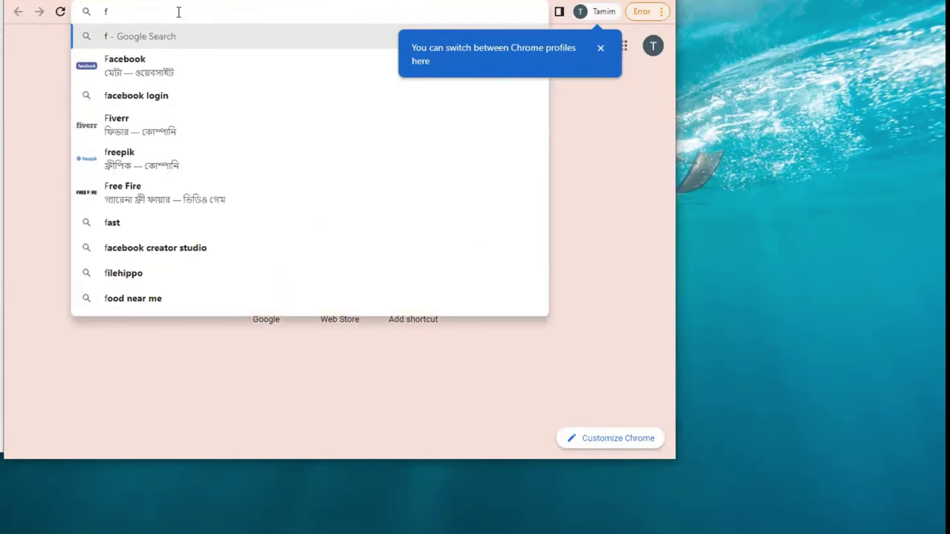
{"action": "type", "text": "iverr"}
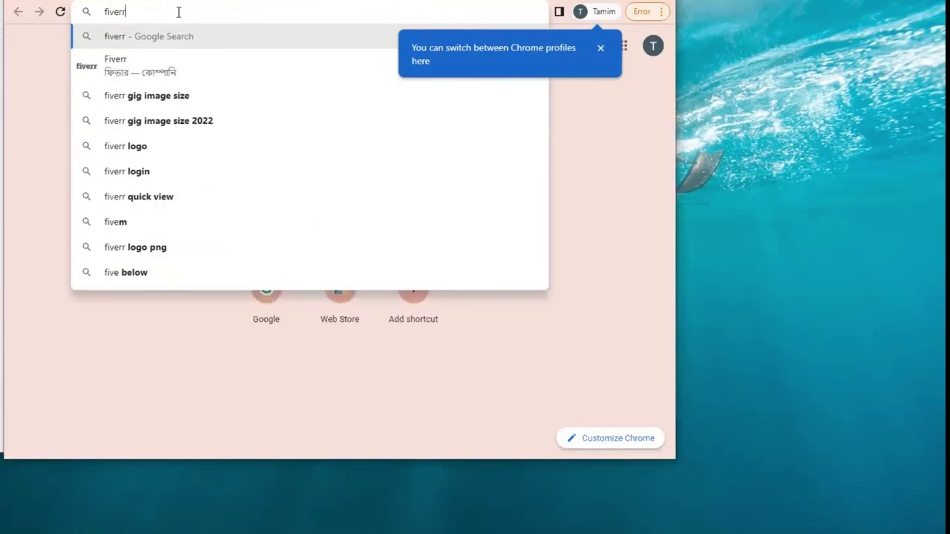
{"action": "type", "text": ".com"}
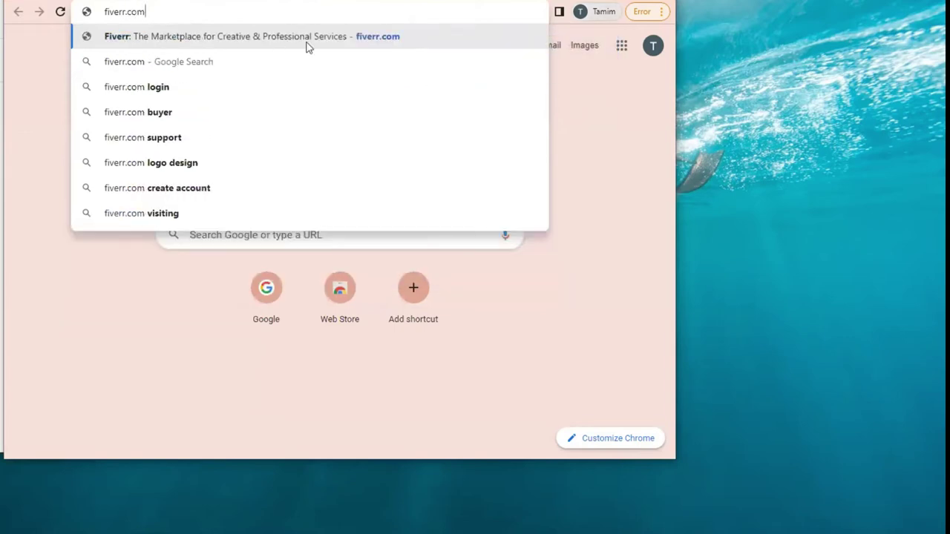
{"action": "left_click", "coordinate": [308, 41]}
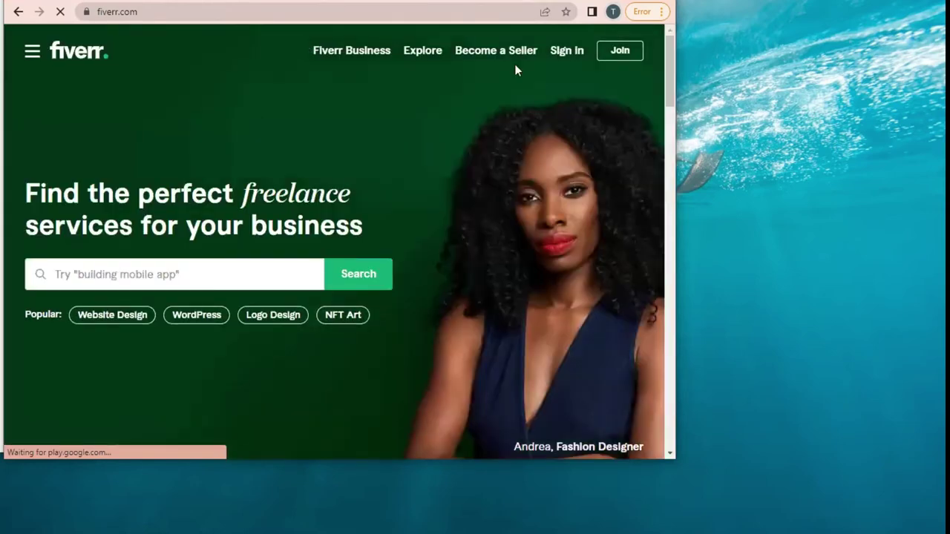
Open Fiverr's sign-in page and enter the account username
{"action": "left_click", "coordinate": [561, 53]}
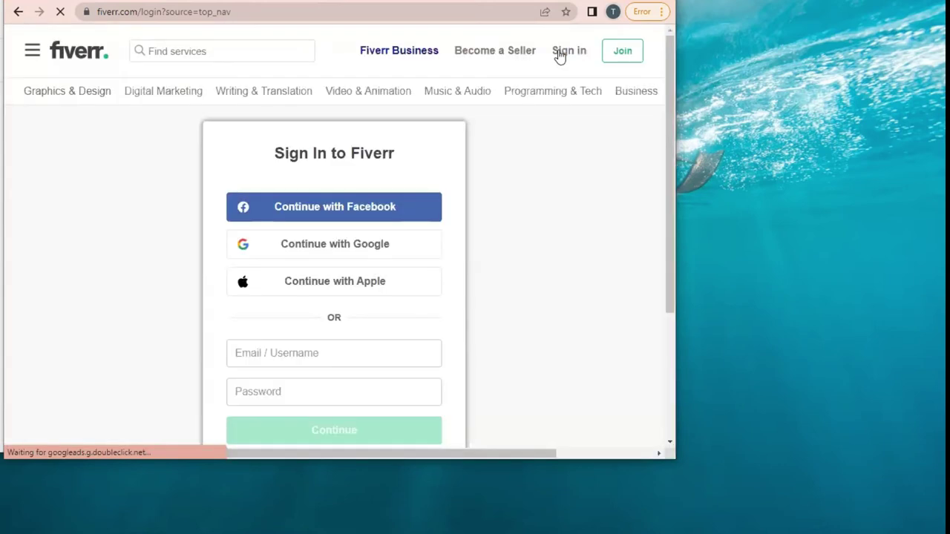
{"action": "left_click", "coordinate": [272, 353]}
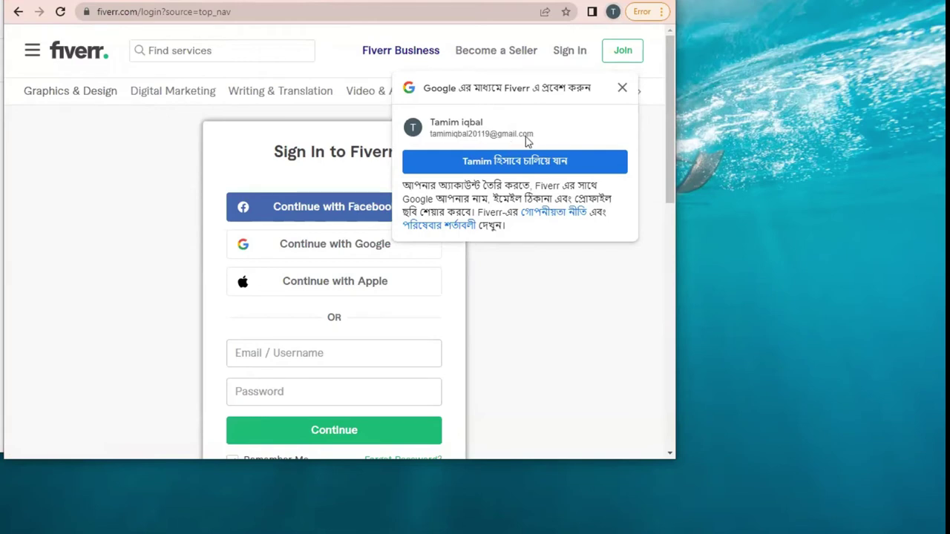
{"action": "left_click", "coordinate": [259, 354]}
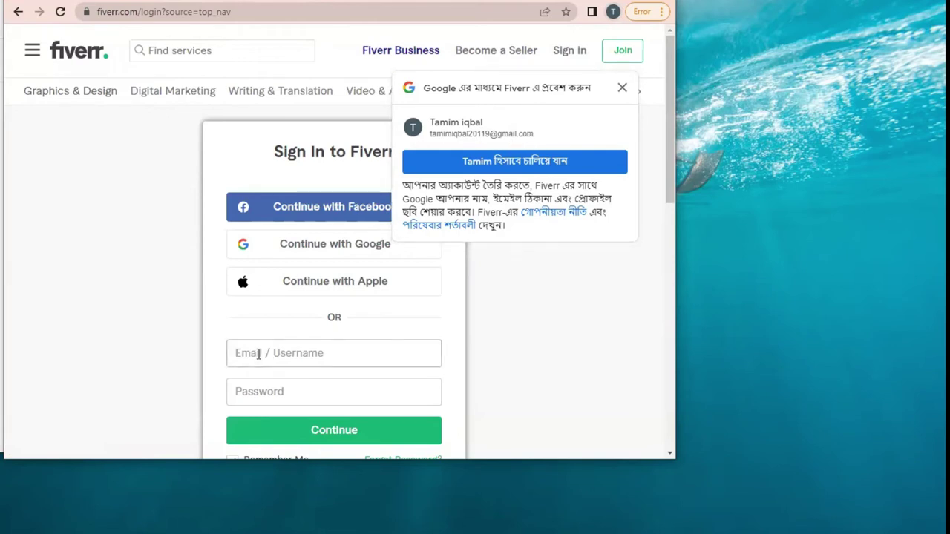
{"action": "type", "text": "tamim"}
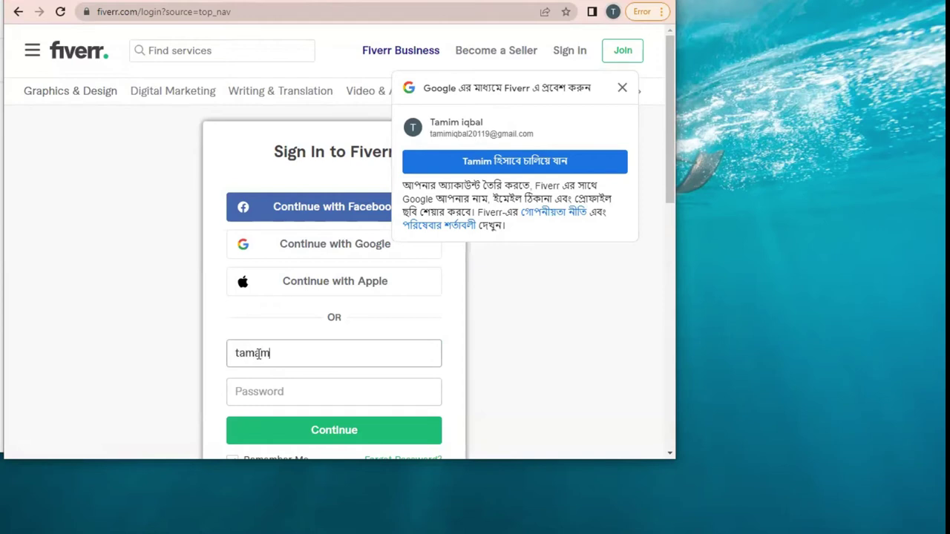
{"action": "key", "text": "BackSpace"}
{"action": "key", "text": "BackSpace"}
{"action": "type", "text": "im_IG"}
{"action": "type", "text": " expert"}
Enter the account password, sign in to Fiverr, and switch to the Google homepage tab
{"action": "left_click", "coordinate": [281, 391]}
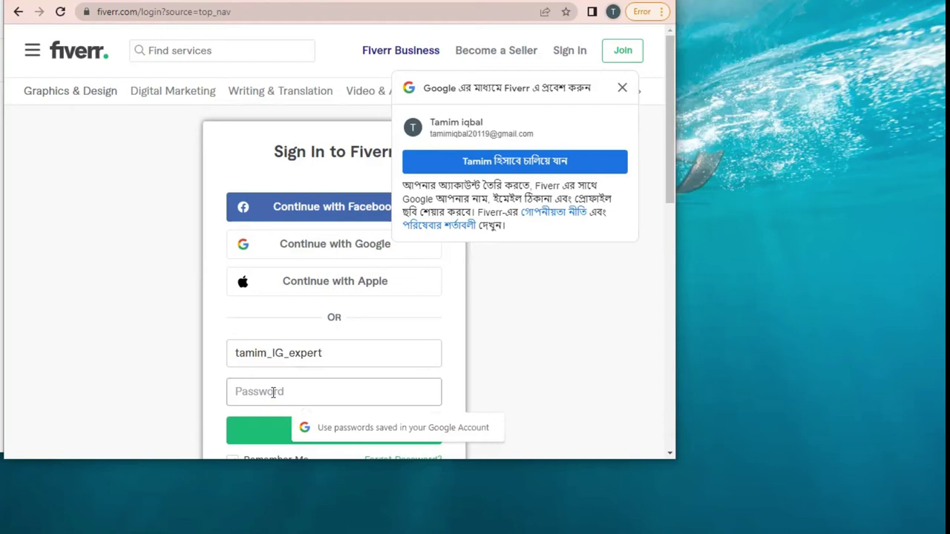
{"action": "type", "text": "*"}
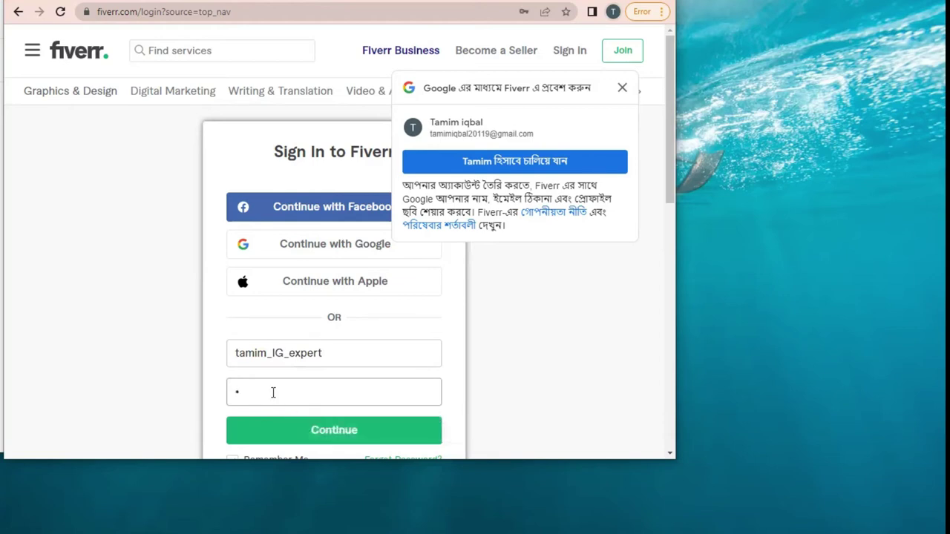
{"action": "type", "text": "**"}
{"action": "key", "text": "BackSpace"}
{"action": "key", "text": "BackSpace"}
{"action": "key", "text": "BackSpace"}
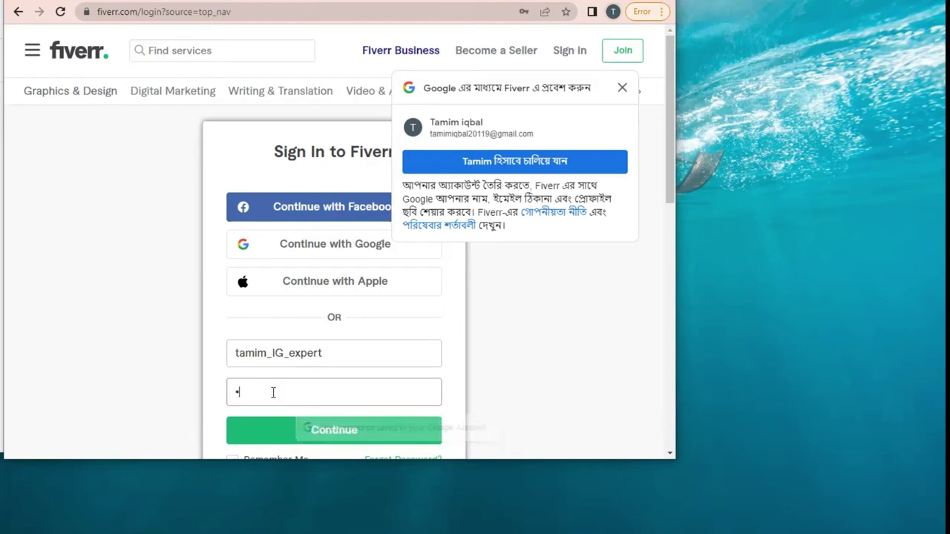
{"action": "type", "text": "**"}
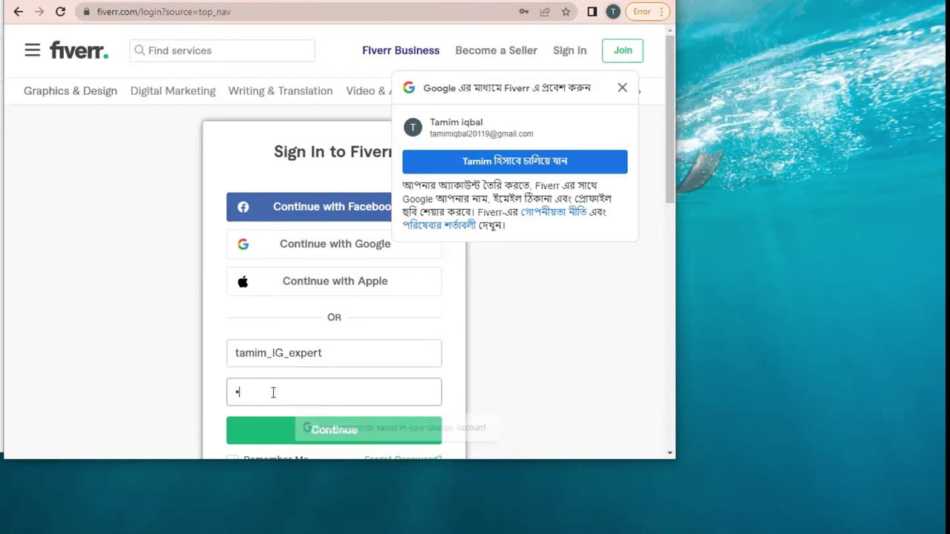
{"action": "type", "text": "****"}
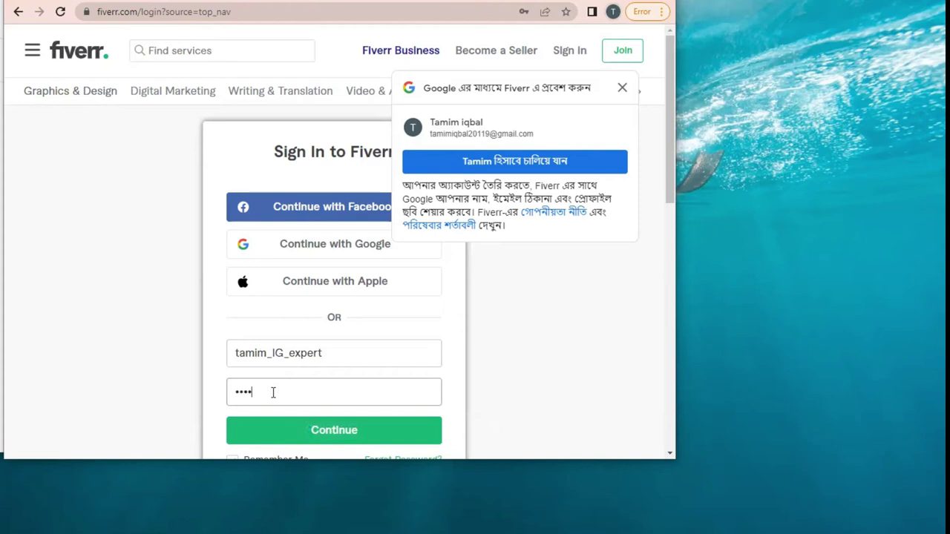
{"action": "type", "text": "****"}
{"action": "left_click", "coordinate": [324, 439]}
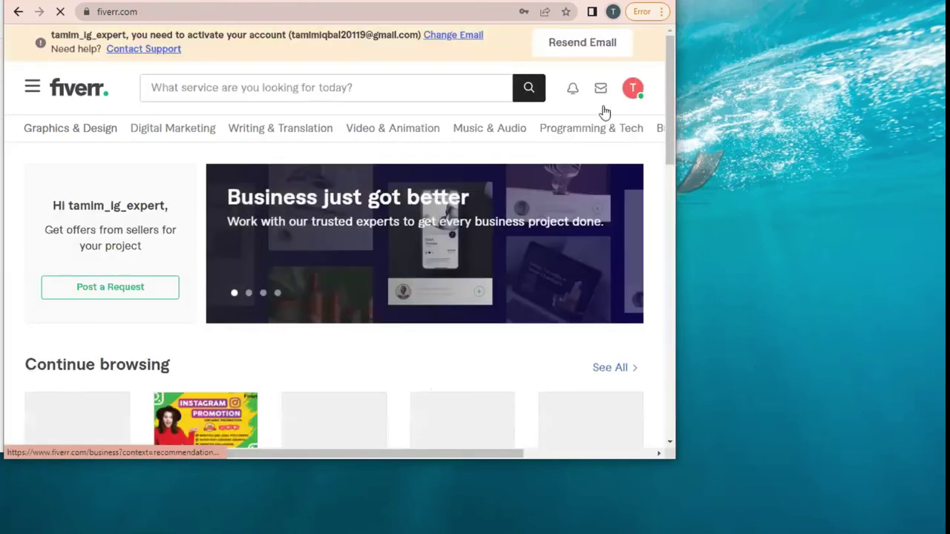
{"action": "left_click", "coordinate": [88, 1]}
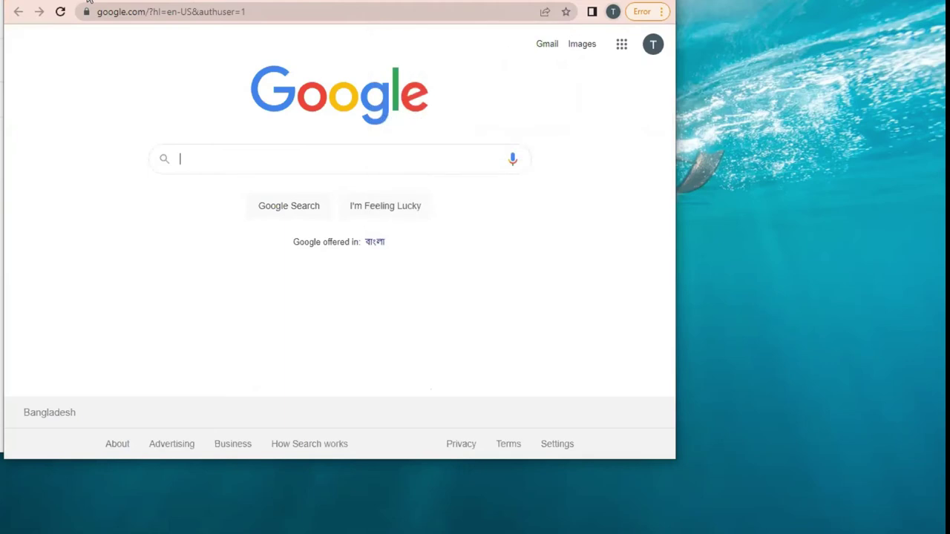
In Gmail, open the 'Fiverr: Activate Your New Account' email and follow its Activate Your Account link
{"action": "left_click", "coordinate": [546, 44]}
{"action": "key", "text": "super+Up"}
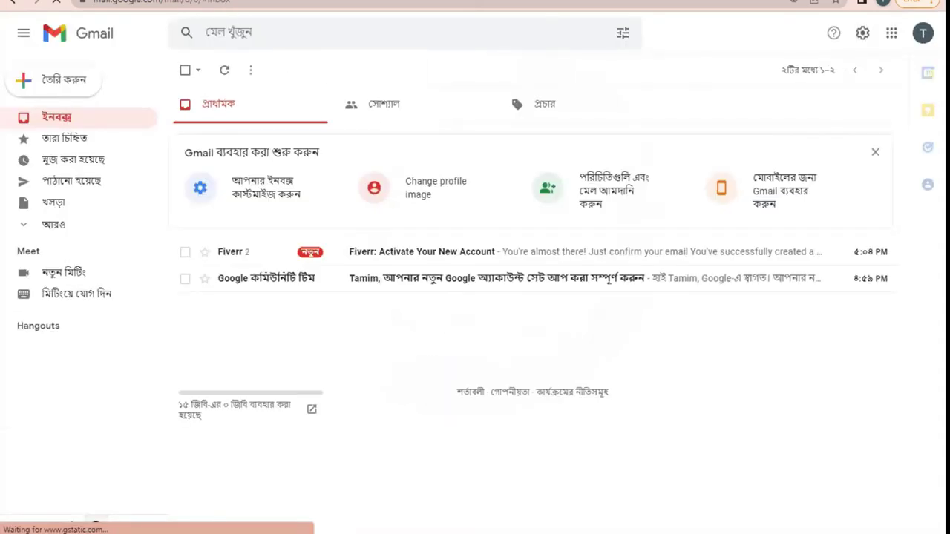
{"action": "left_click", "coordinate": [379, 256]}
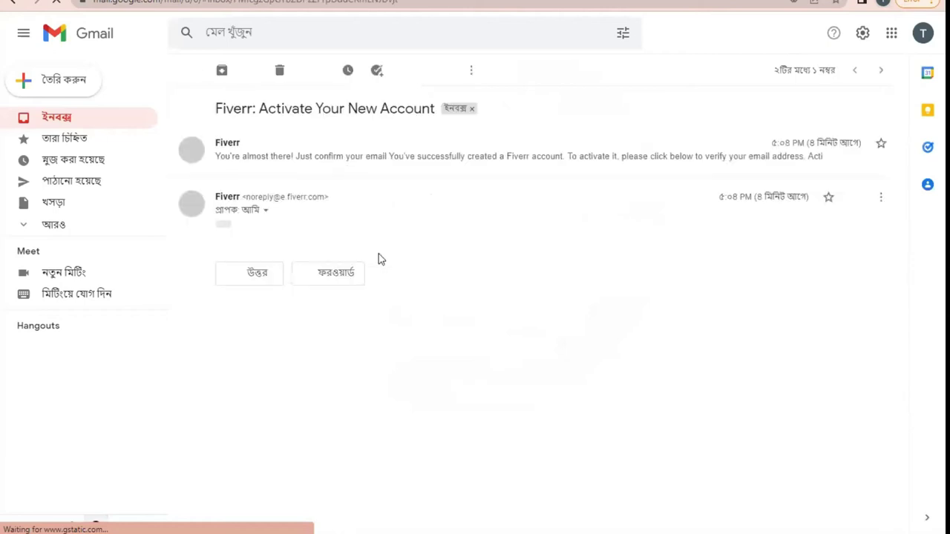
{"action": "left_click", "coordinate": [289, 155]}
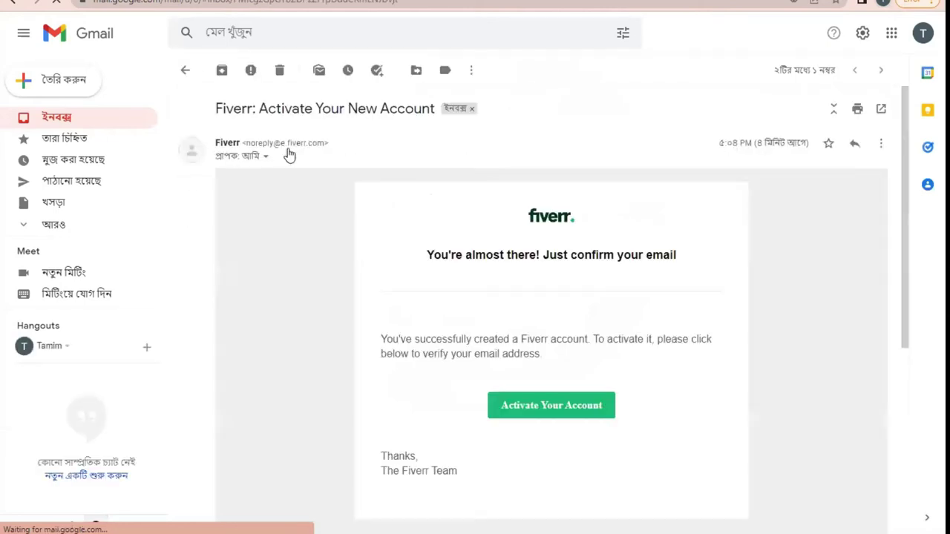
{"action": "left_click", "coordinate": [533, 405]}
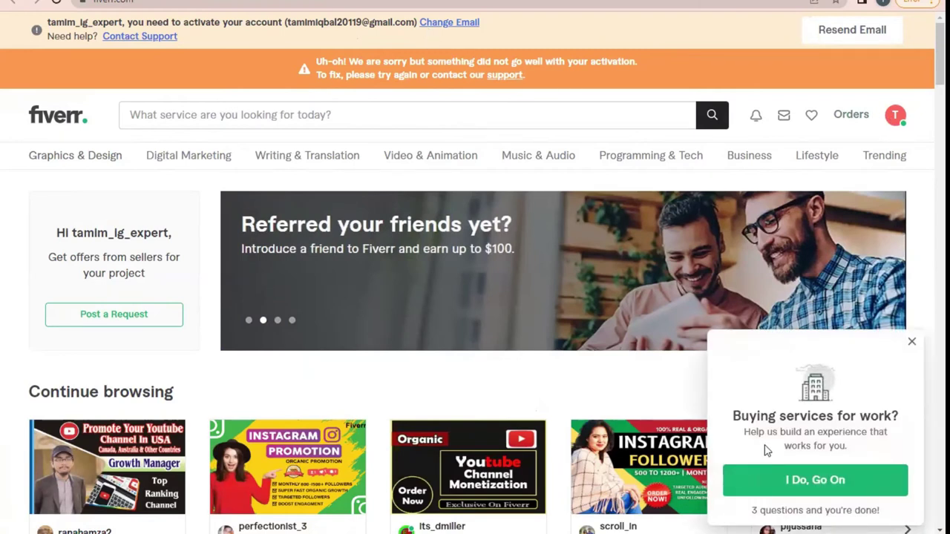
Answer the work-services prompt, reload Fiverr, resend the activation email and go to Gmail
{"action": "left_click", "coordinate": [799, 481]}
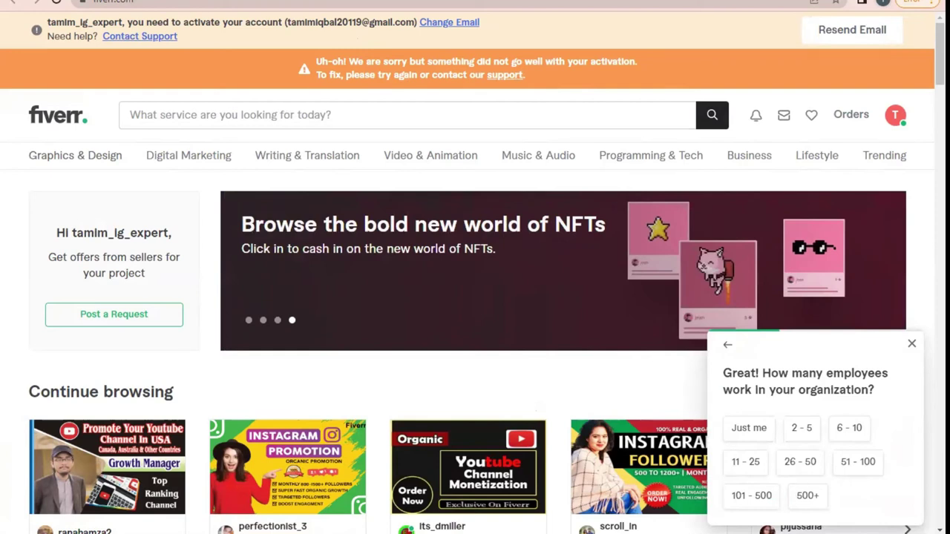
{"action": "key", "text": "F5"}
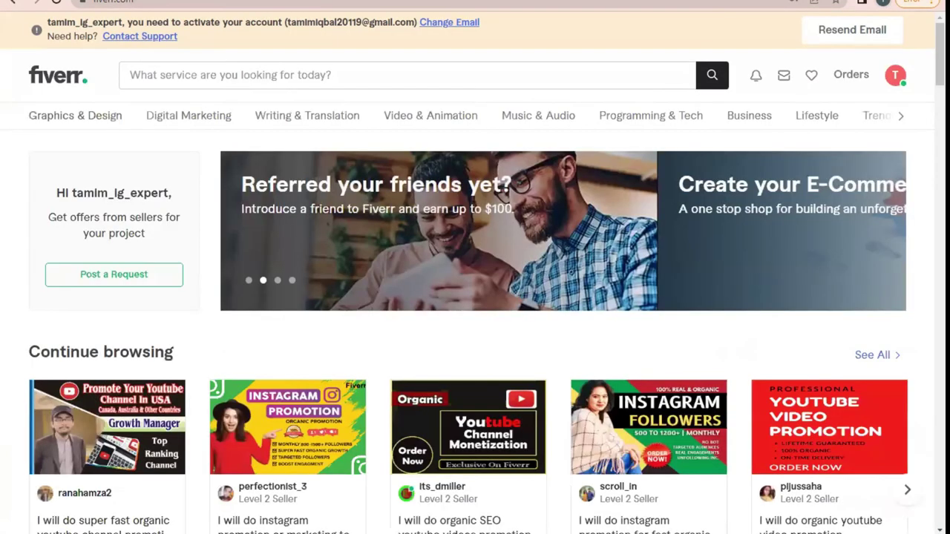
{"action": "left_click", "coordinate": [832, 36]}
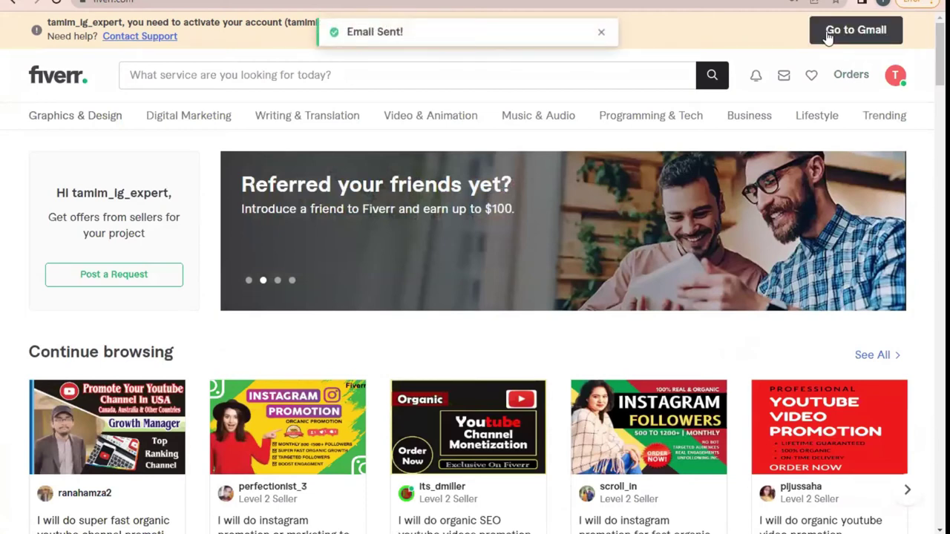
{"action": "left_click", "coordinate": [830, 37]}
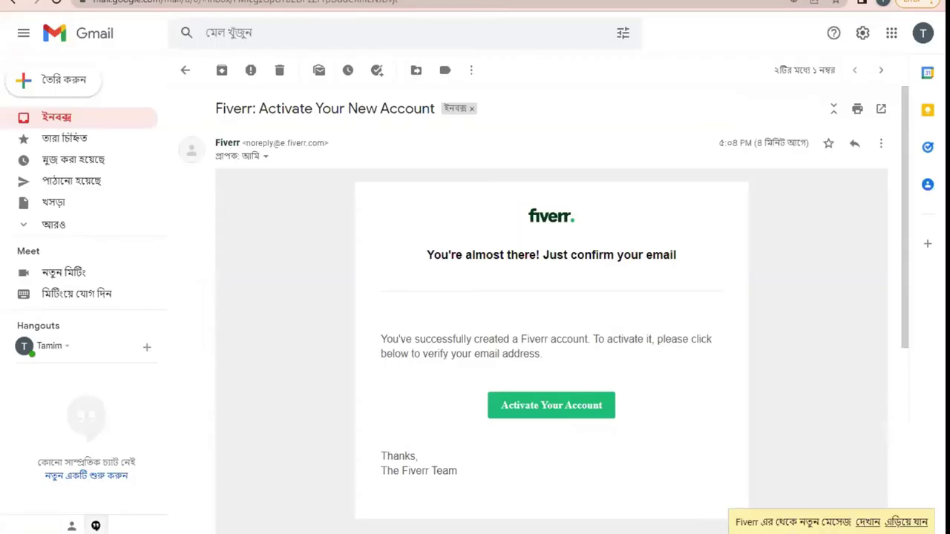
Return to the inbox, reopen the Fiverr activation conversation, and select the sender name Fiverr
{"action": "left_click", "coordinate": [185, 69]}
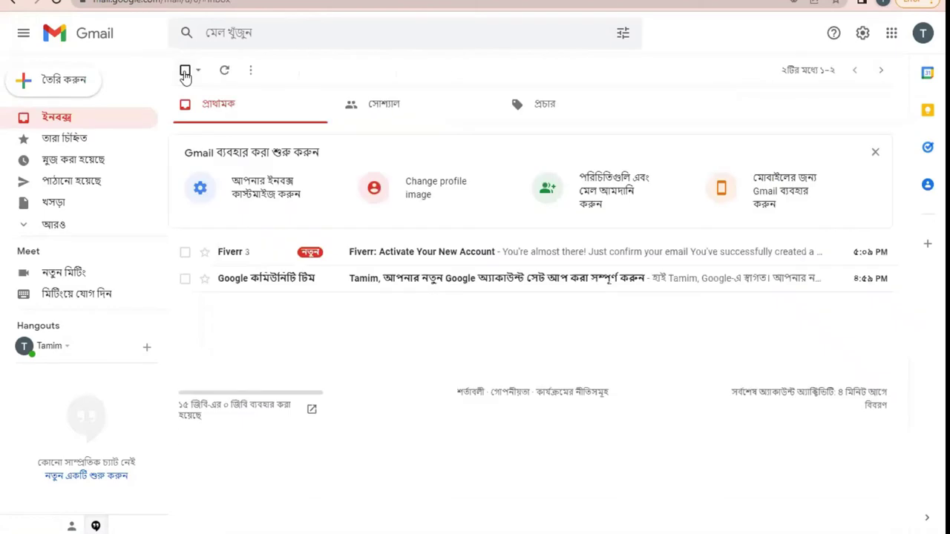
{"action": "left_click", "coordinate": [339, 253]}
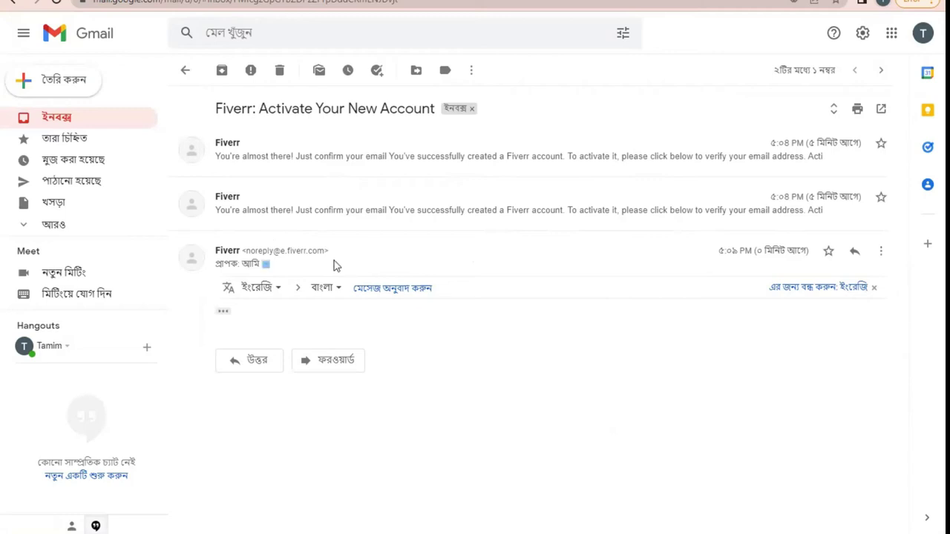
{"action": "double_click", "coordinate": [226, 251]}
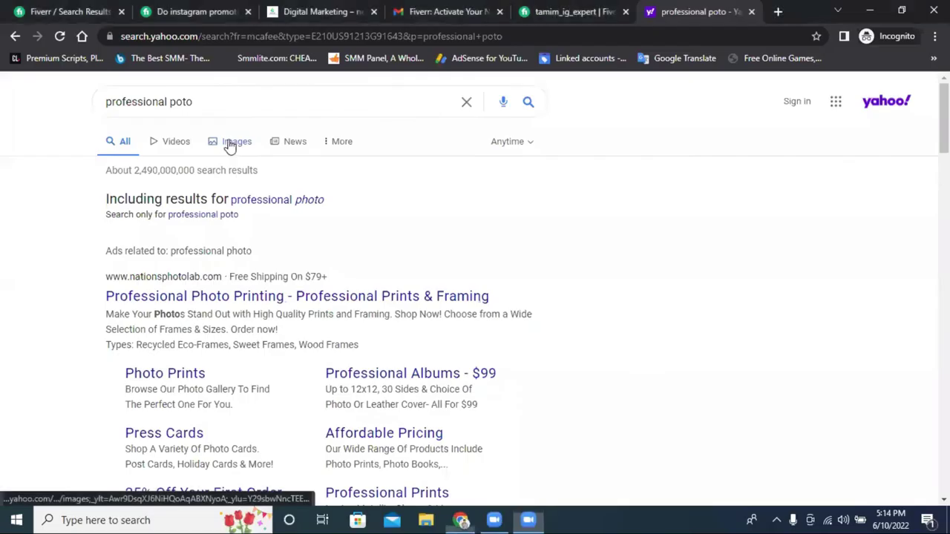
Browse Yahoo image results for professional photo, then return to the Fiverr tabs
{"action": "left_click", "coordinate": [230, 143]}
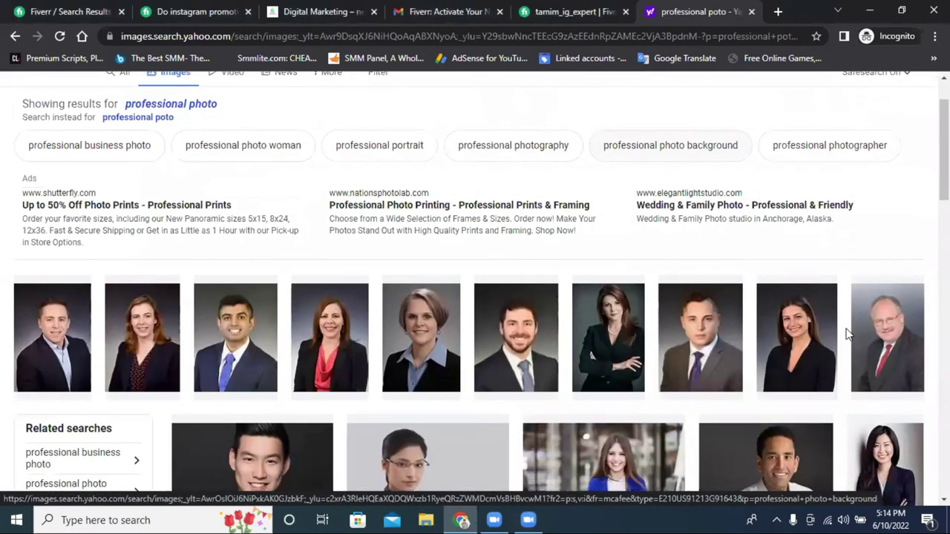
{"action": "scroll", "coordinate": [277, 299], "scroll_direction": "up", "scroll_amount": 1}
{"action": "scroll", "coordinate": [271, 308], "scroll_direction": "down", "scroll_amount": 3}
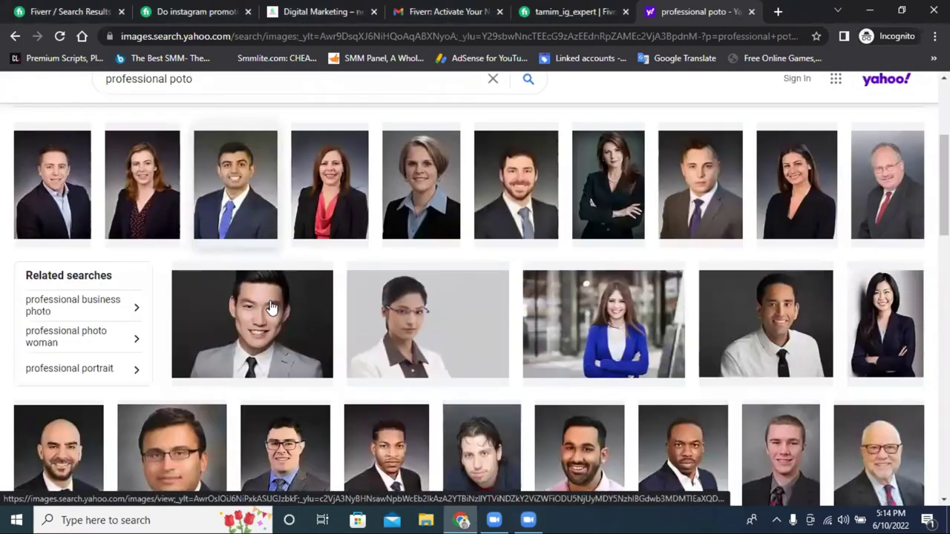
{"action": "scroll", "coordinate": [267, 305], "scroll_direction": "up", "scroll_amount": 2}
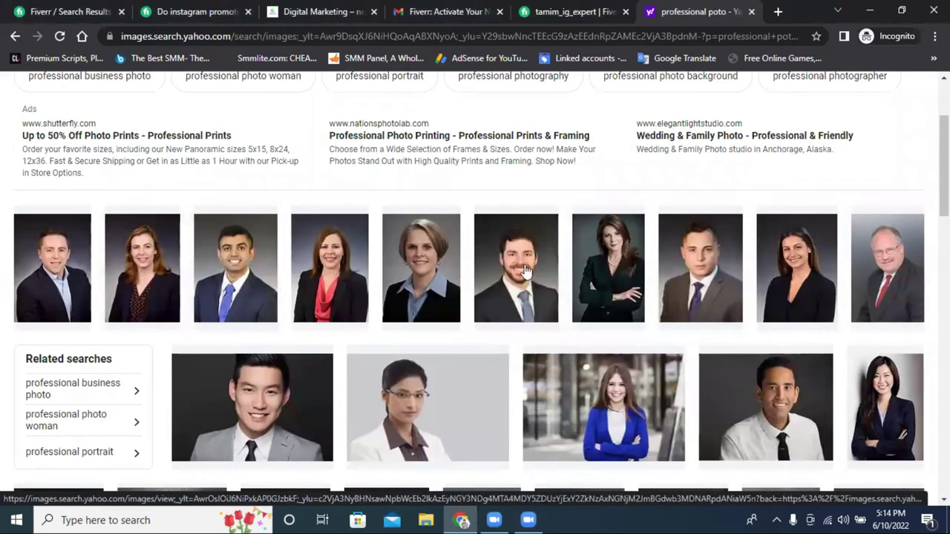
{"action": "scroll", "coordinate": [813, 272], "scroll_direction": "down", "scroll_amount": 3}
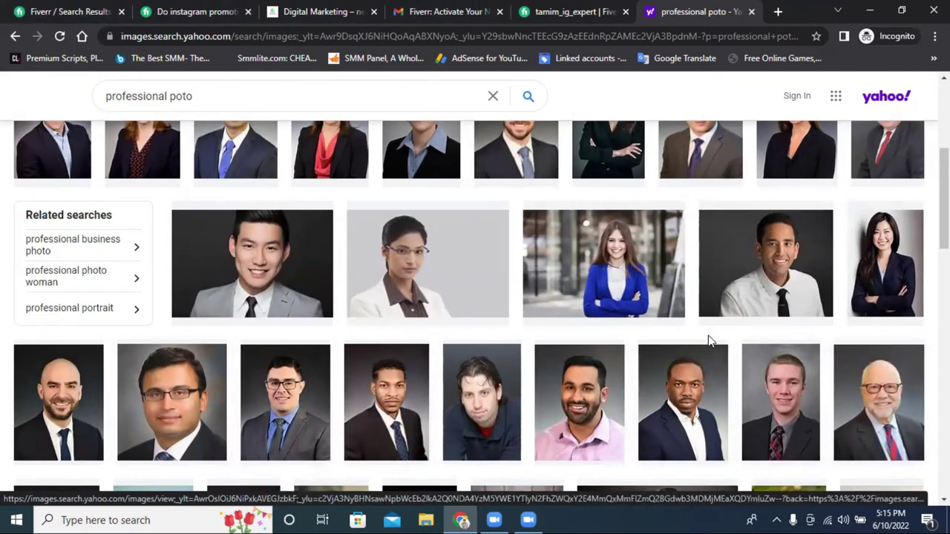
{"action": "scroll", "coordinate": [706, 334], "scroll_direction": "down", "scroll_amount": 3}
{"action": "scroll", "coordinate": [705, 336], "scroll_direction": "up", "scroll_amount": 4}
{"action": "scroll", "coordinate": [704, 333], "scroll_direction": "up", "scroll_amount": 3}
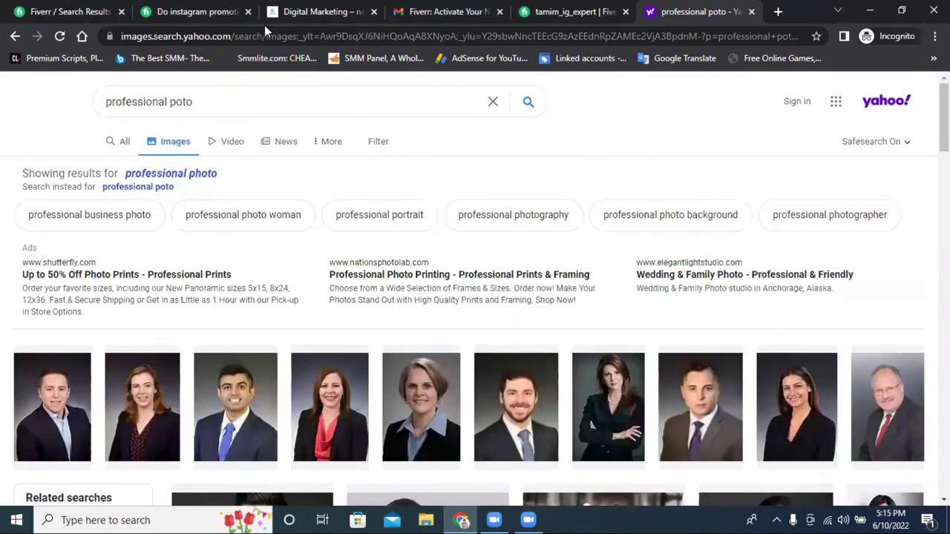
{"action": "left_click", "coordinate": [223, 7]}
{"action": "left_click", "coordinate": [86, 7]}
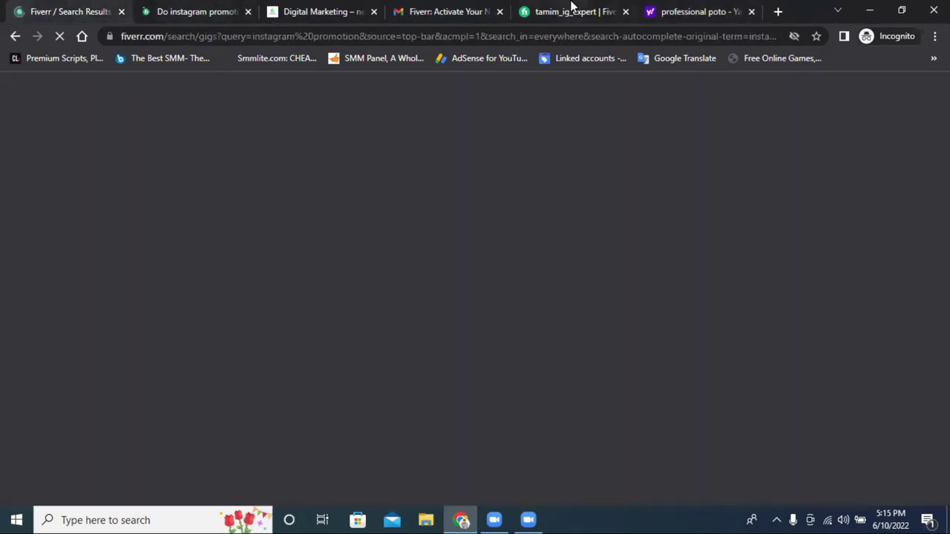
Type the profile description 'I am a Professional Digital Marketer and SEO Expert'
{"action": "left_click", "coordinate": [575, 9]}
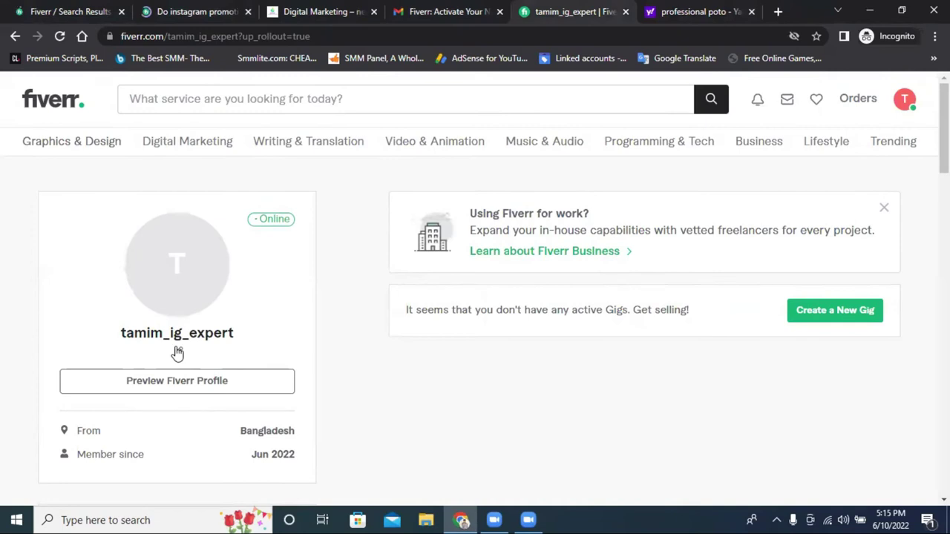
{"action": "left_click", "coordinate": [178, 352]}
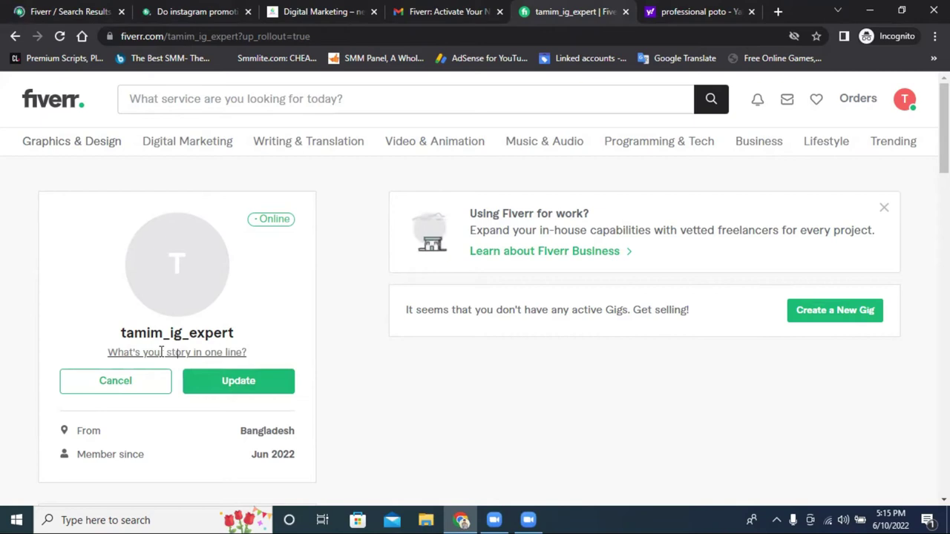
{"action": "type", "text": "u"}
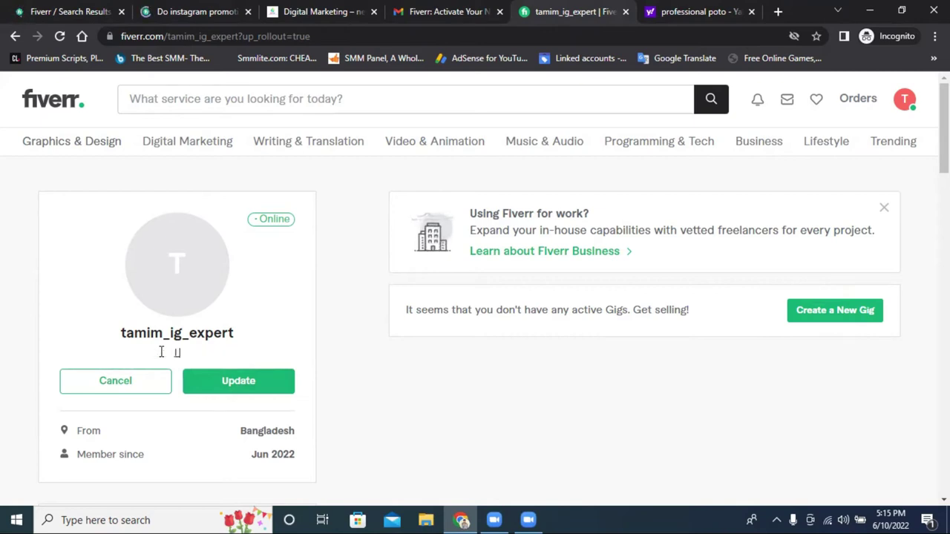
{"action": "type", "text": "am a Profess"}
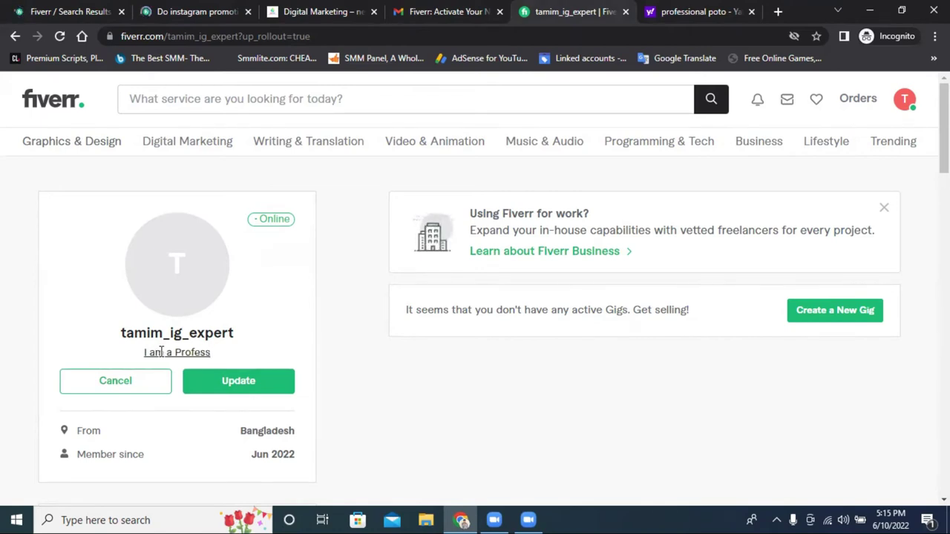
{"action": "type", "text": "ional "}
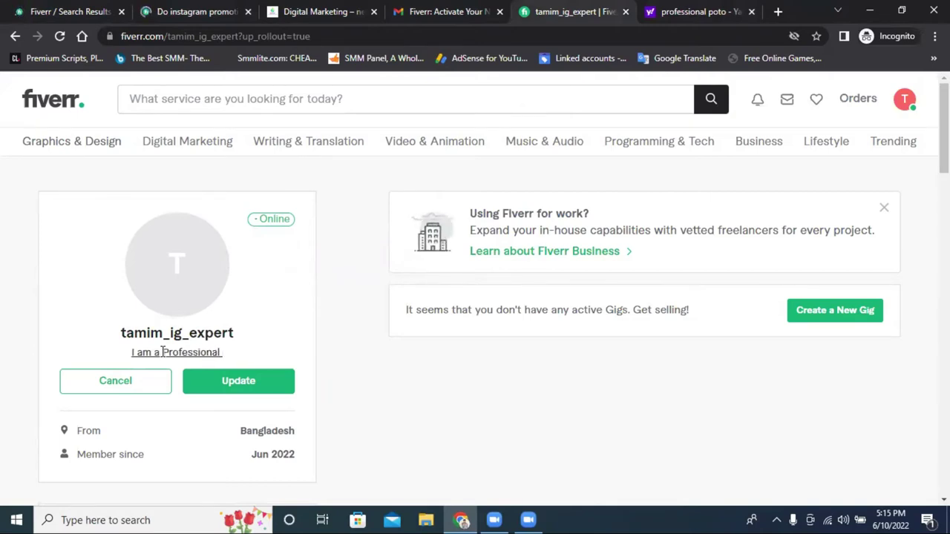
{"action": "type", "text": "Digi"}
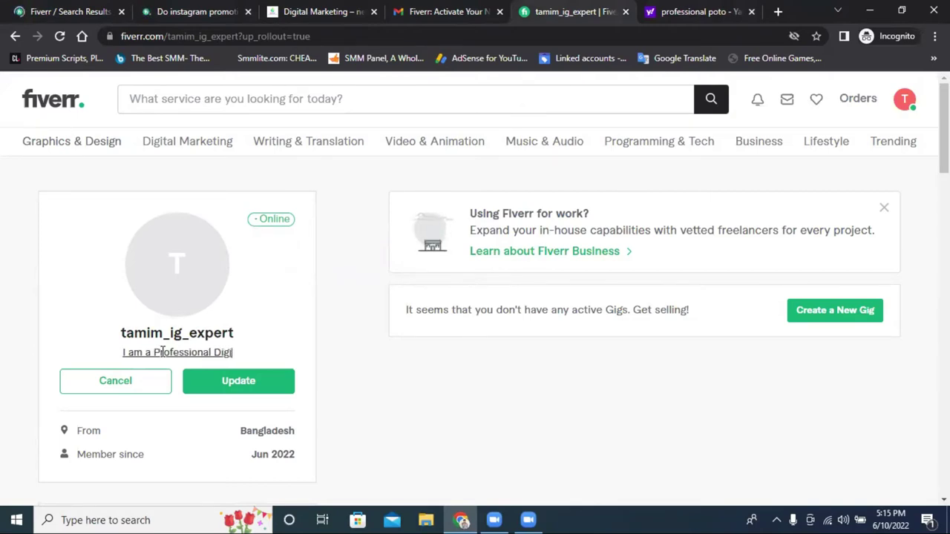
{"action": "type", "text": "tal "}
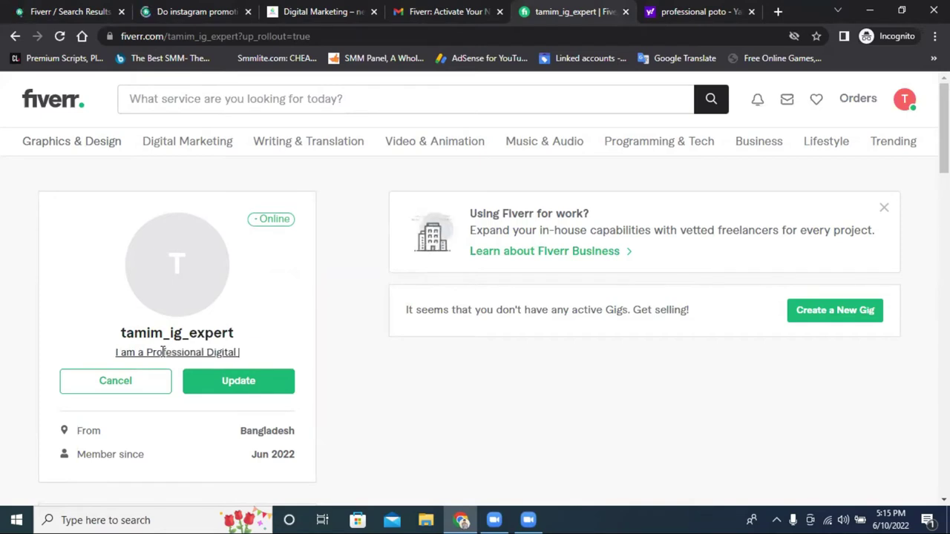
{"action": "type", "text": "Mar"}
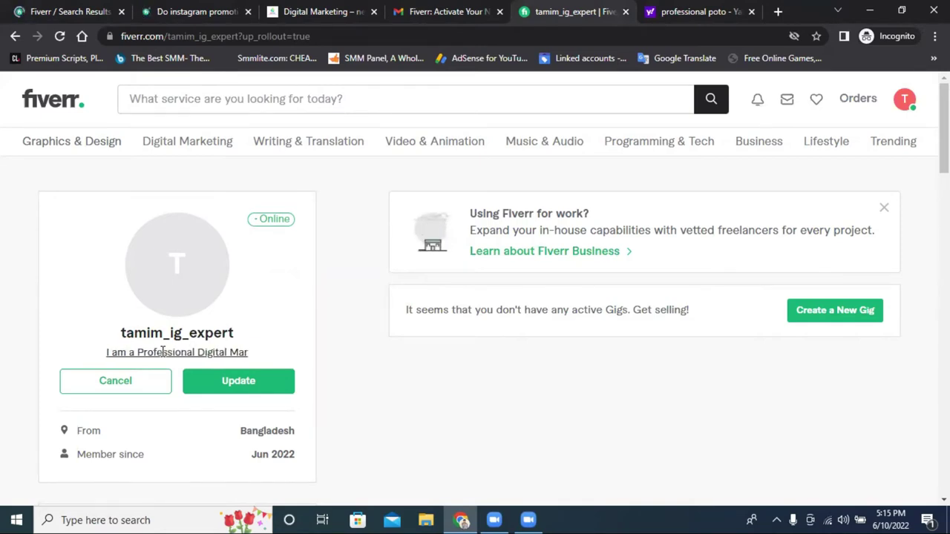
{"action": "type", "text": "ket"}
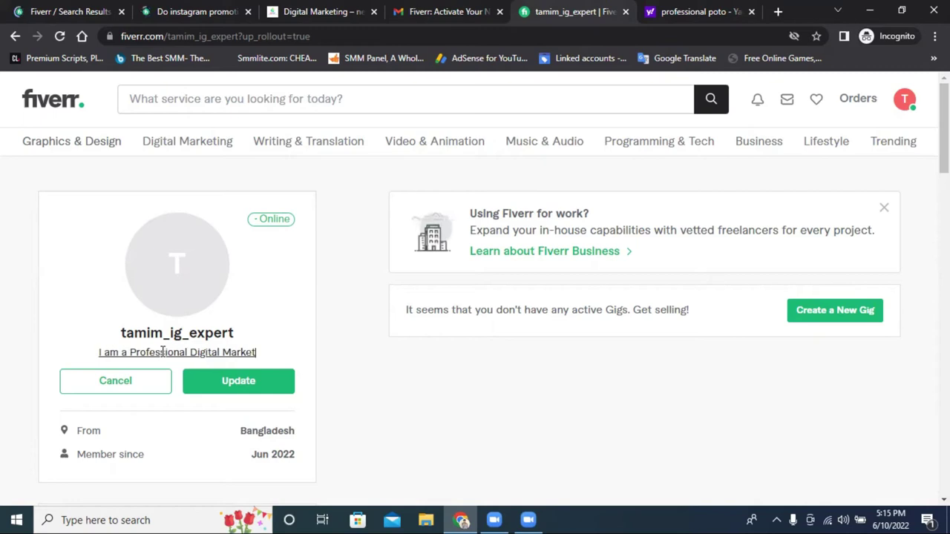
{"action": "type", "text": "er"}
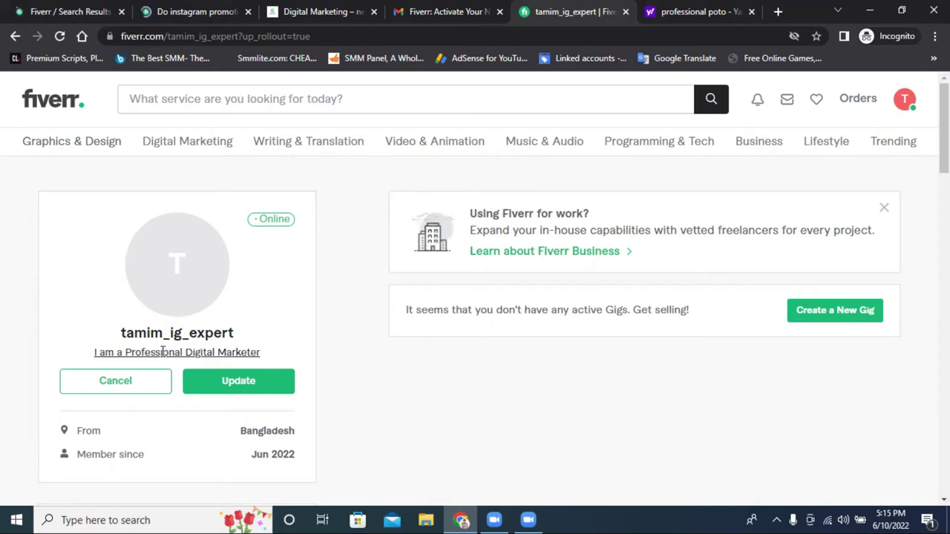
{"action": "type", "text": " an"}
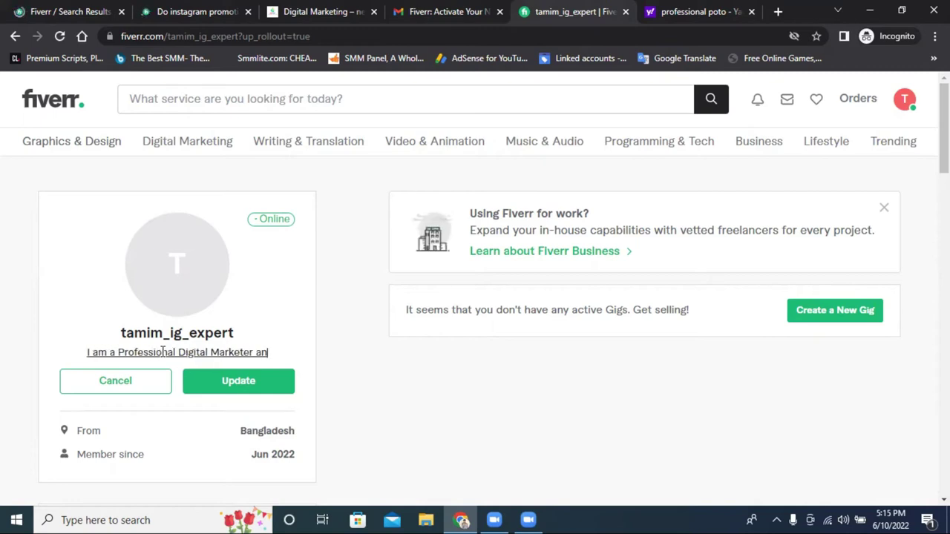
{"action": "type", "text": "d SE"}
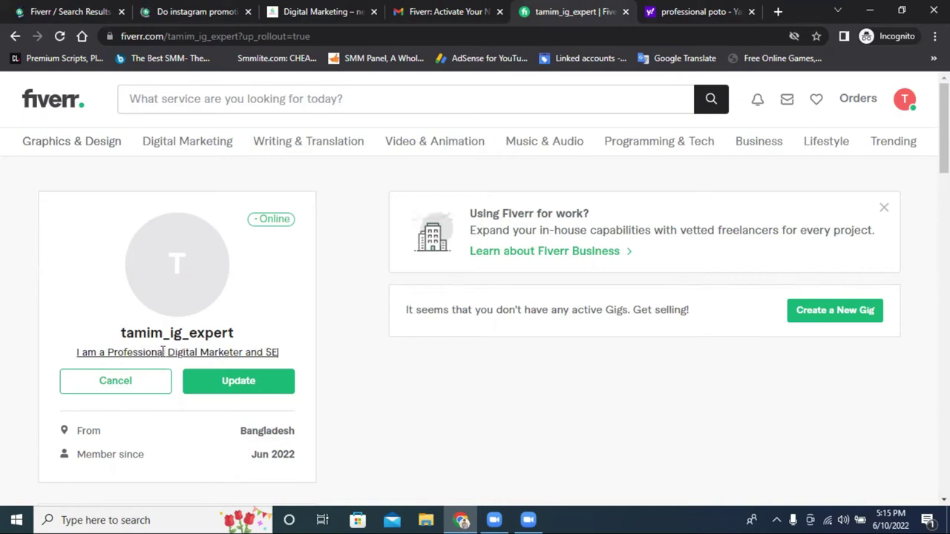
{"action": "type", "text": "O "}
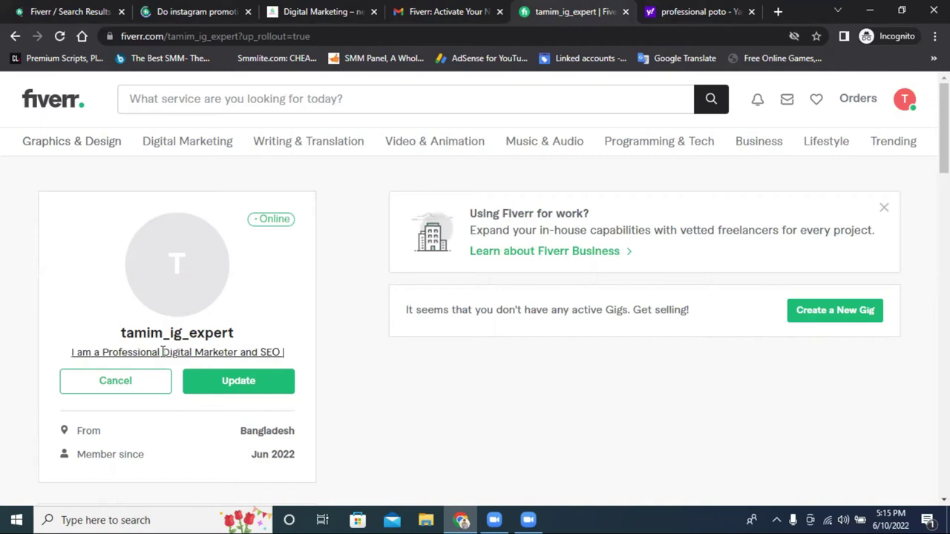
{"action": "type", "text": "E"}
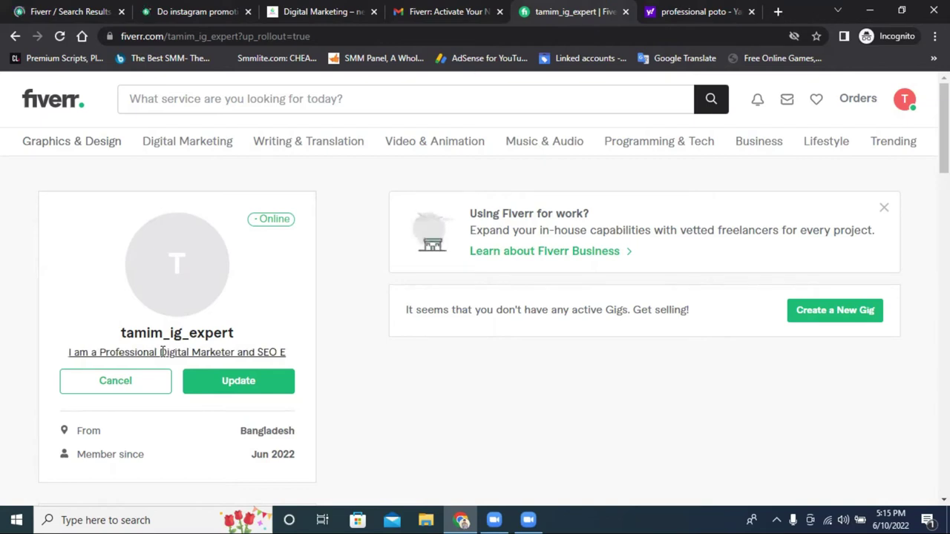
{"action": "type", "text": "X"}
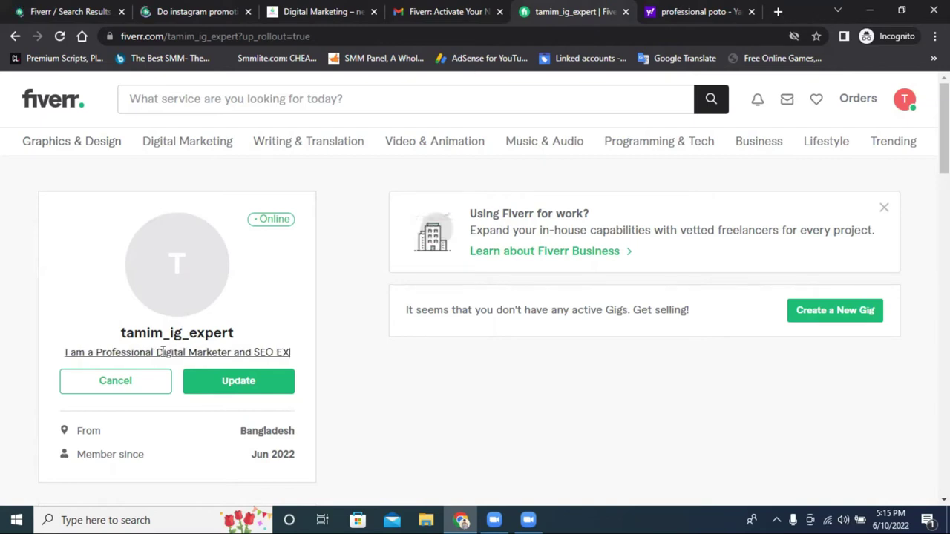
{"action": "key", "text": "BackSpace"}
{"action": "type", "text": "xpert"}
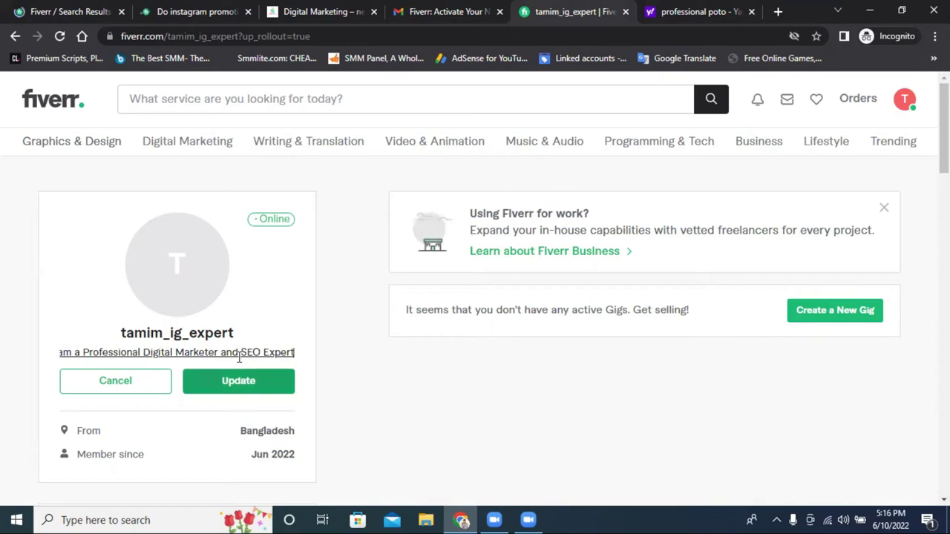
Insert 'Instagram Markete' before 'and SEO Expert' and check spelling suggestions for Markete
{"action": "double_click", "coordinate": [221, 355]}
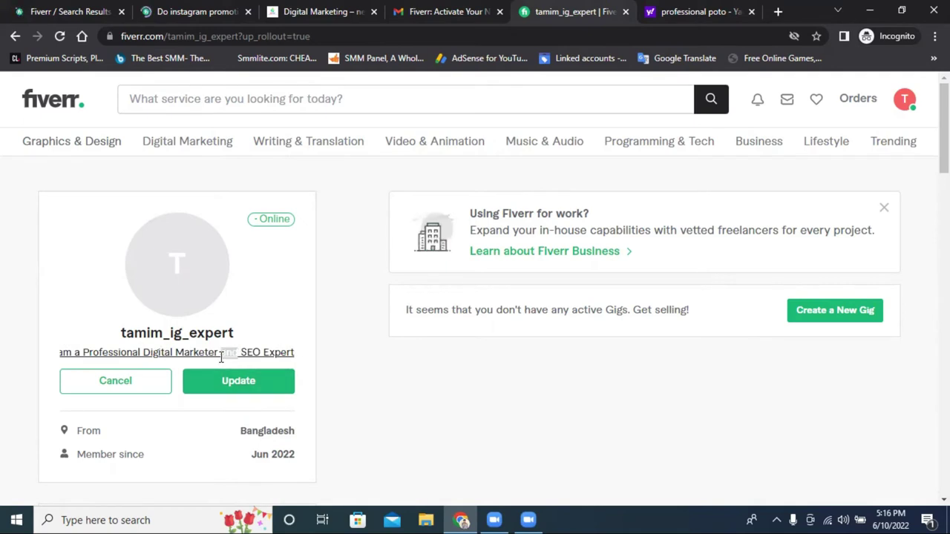
{"action": "type", "text": "and"}
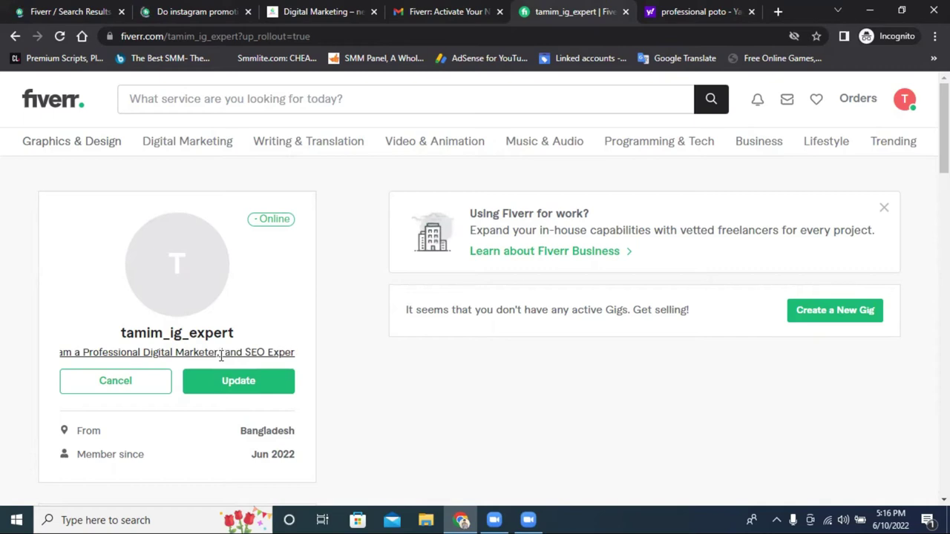
{"action": "type", "text": " instagram"}
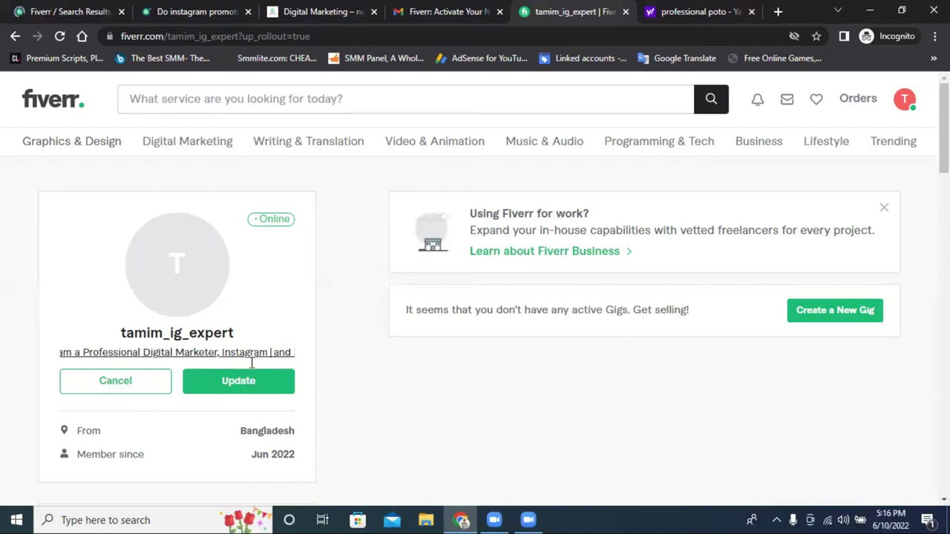
{"action": "type", "text": " Markete"}
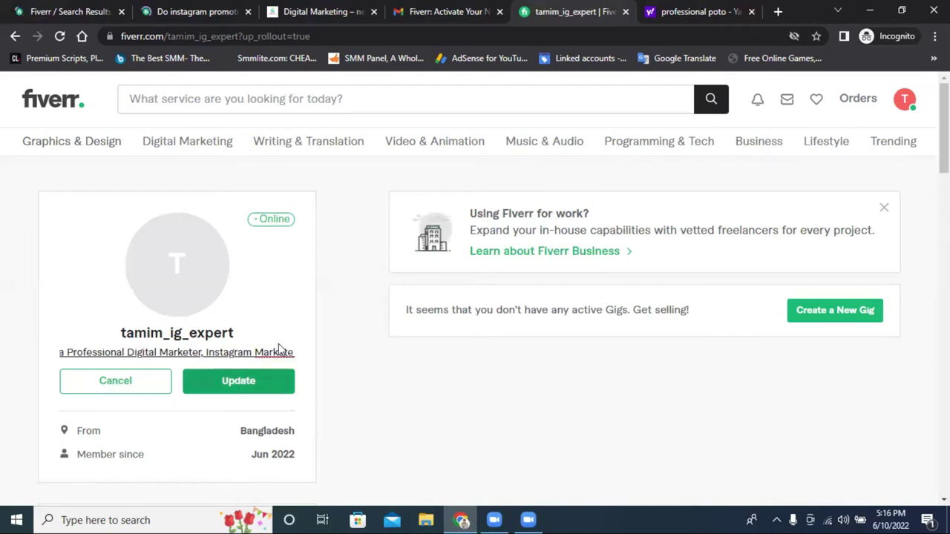
{"action": "right_click", "coordinate": [279, 344]}
{"action": "left_click", "coordinate": [282, 352]}
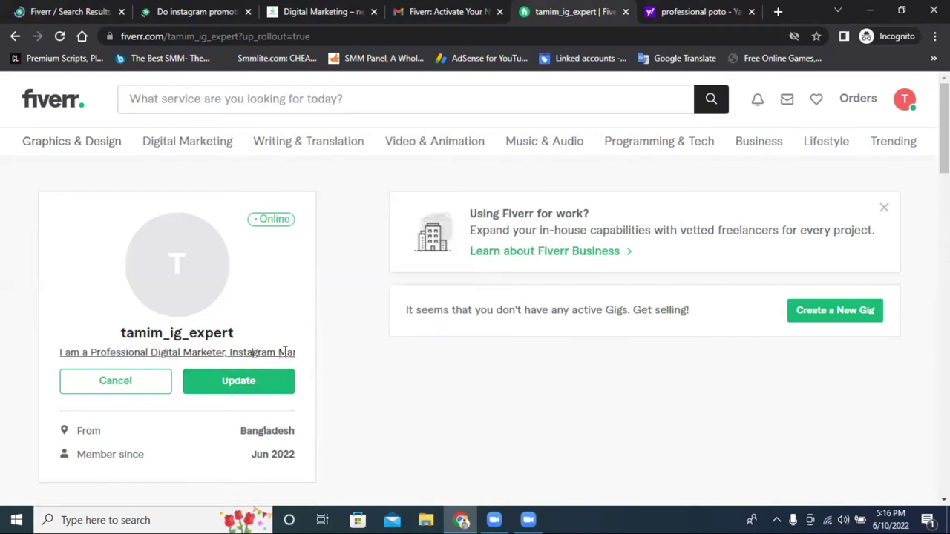
{"action": "right_click", "coordinate": [283, 352]}
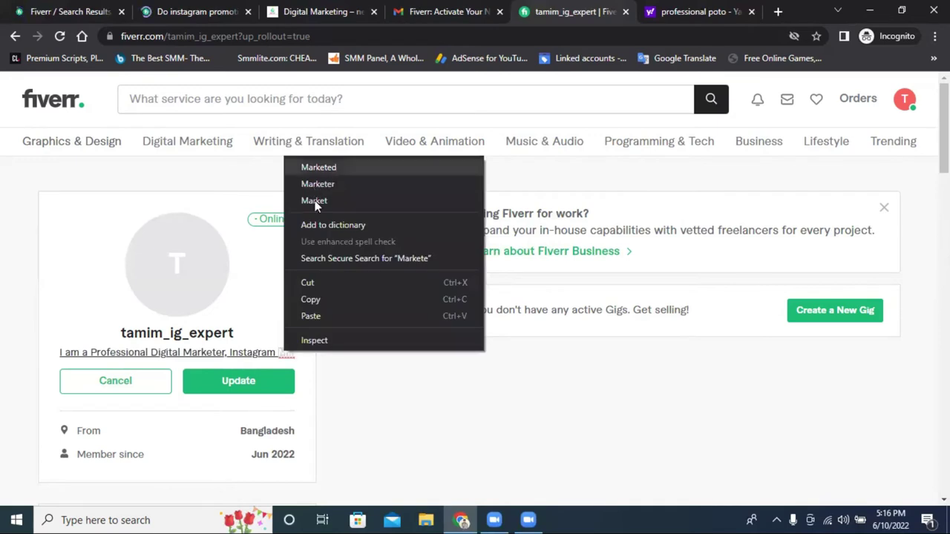
{"action": "left_click", "coordinate": [329, 294]}
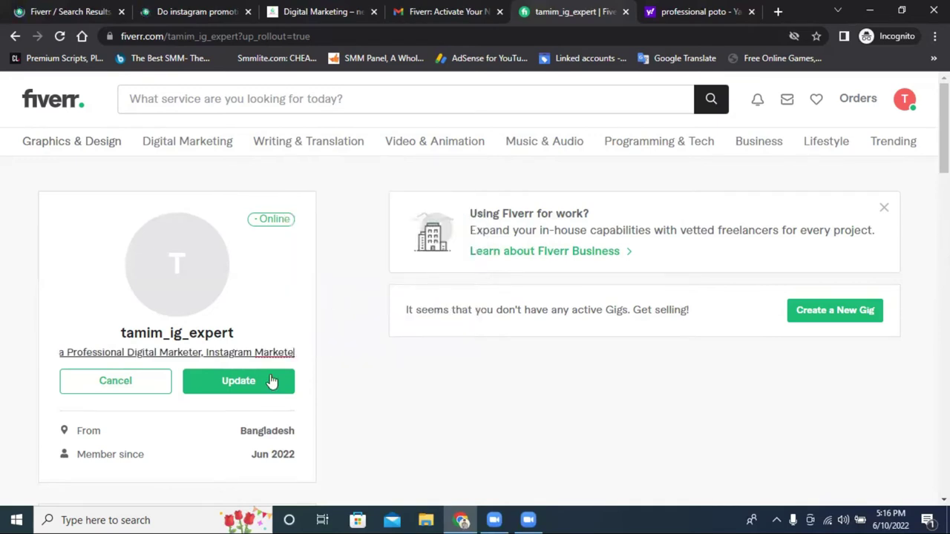
Save the description, then replace 'and' with '&' and try updating again
{"action": "left_click", "coordinate": [254, 380]}
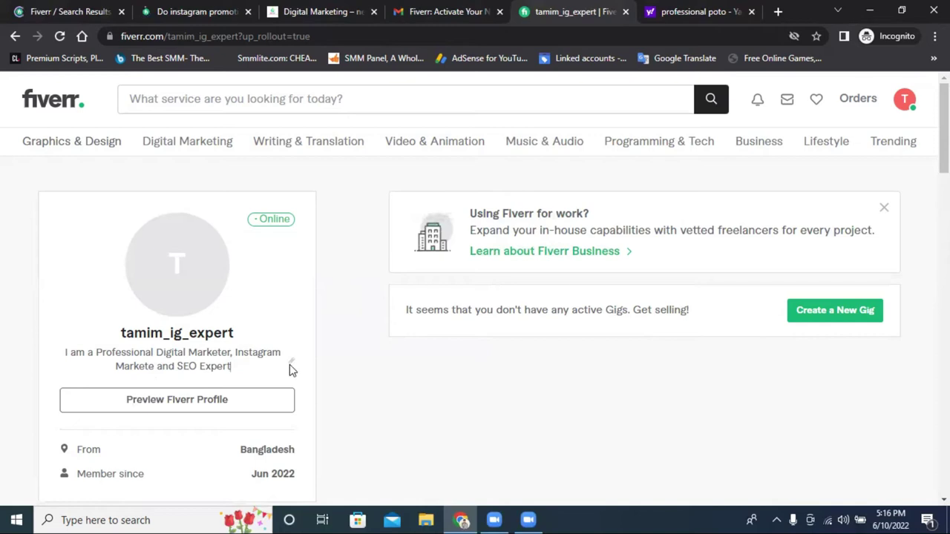
{"action": "left_click", "coordinate": [213, 358]}
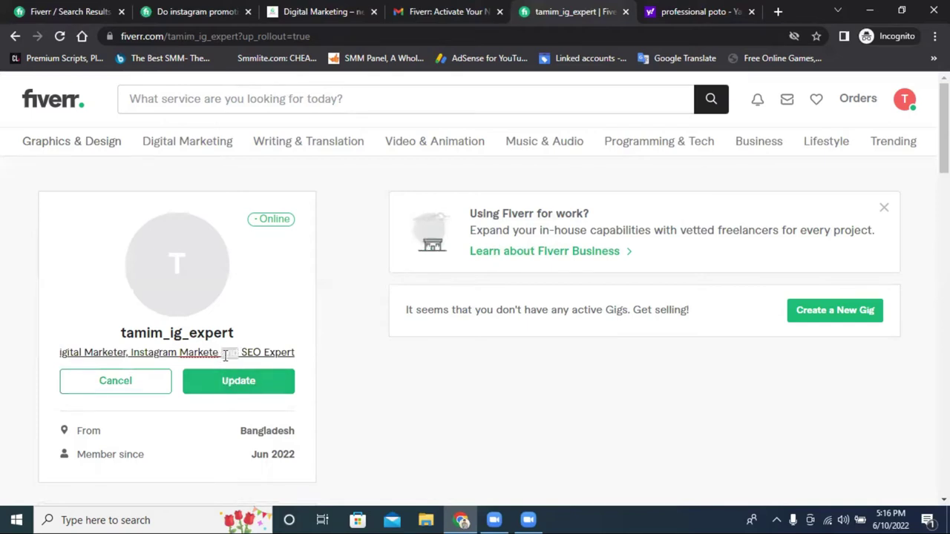
{"action": "type", "text": "&"}
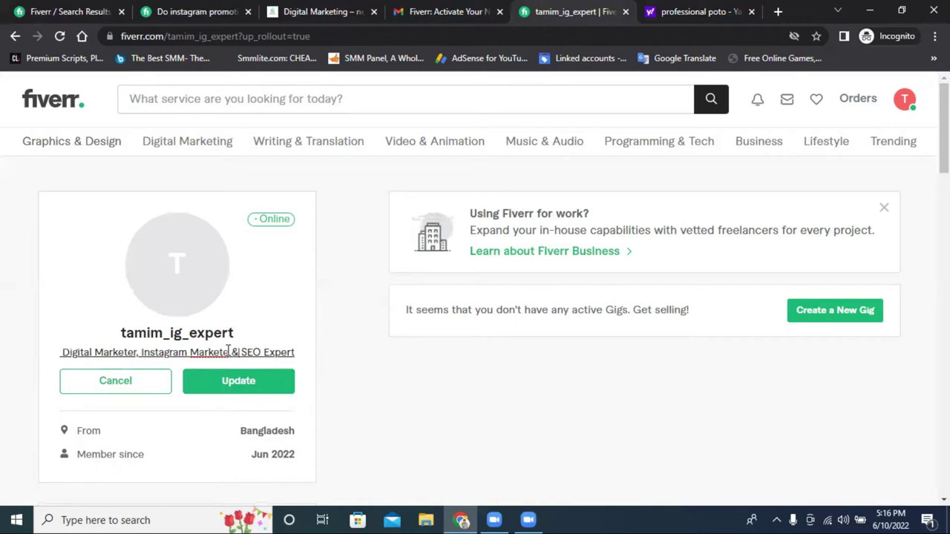
{"action": "left_click", "coordinate": [232, 392]}
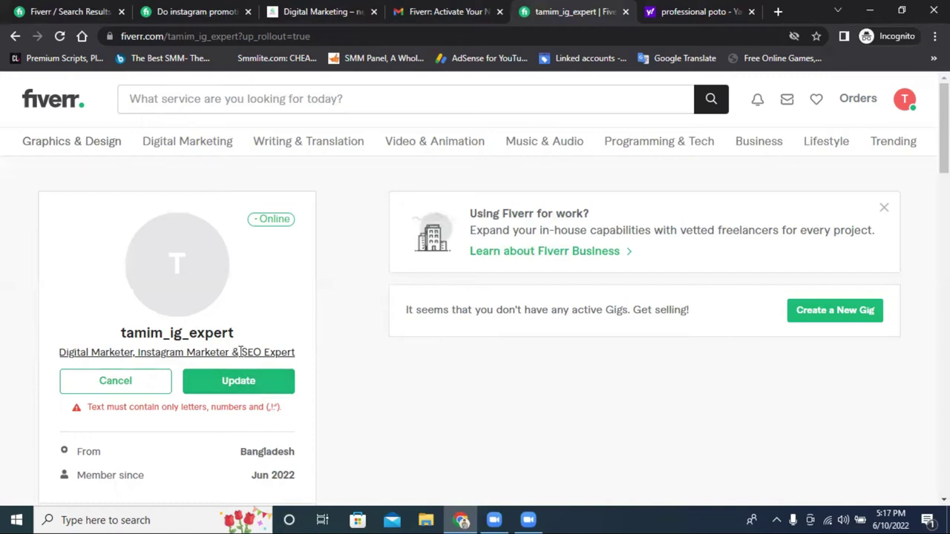
Replace the '&' with 'an' and save the description
{"action": "left_click", "coordinate": [232, 381]}
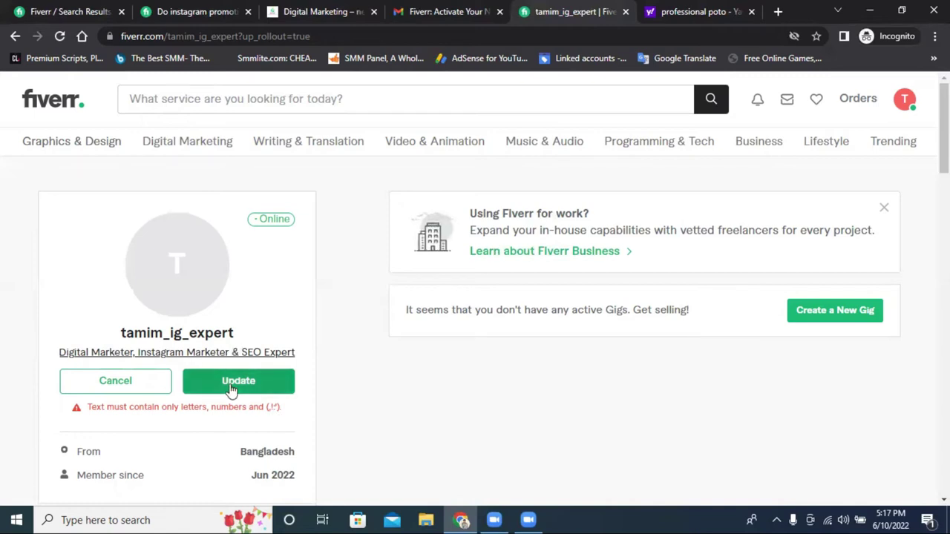
{"action": "key", "text": "BackSpace"}
{"action": "left_click", "coordinate": [231, 387]}
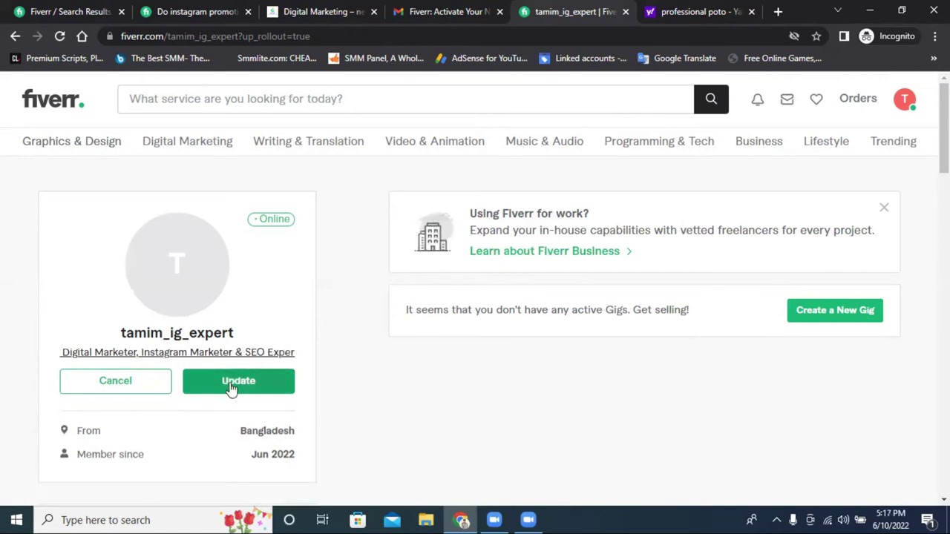
{"action": "triple_click", "coordinate": [233, 359]}
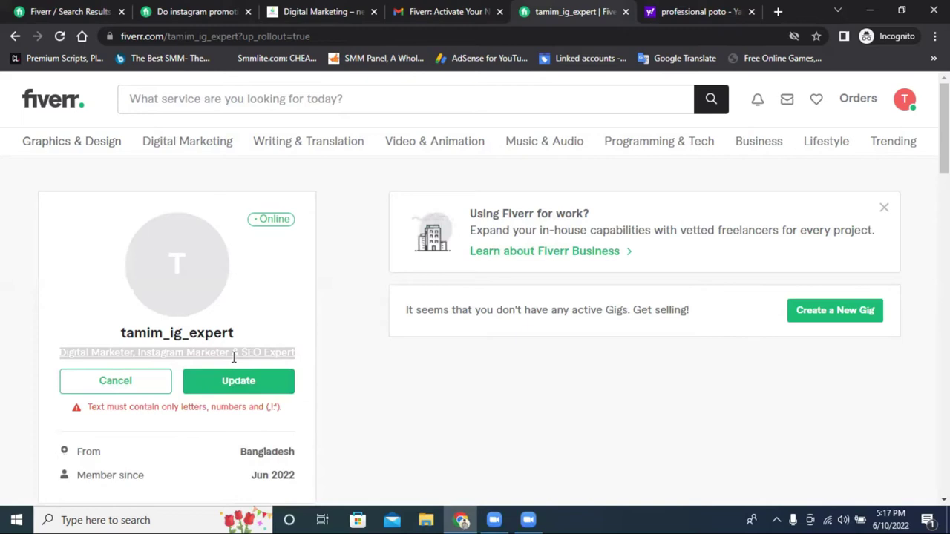
{"action": "left_click", "coordinate": [234, 355]}
{"action": "type", "text": "an"}
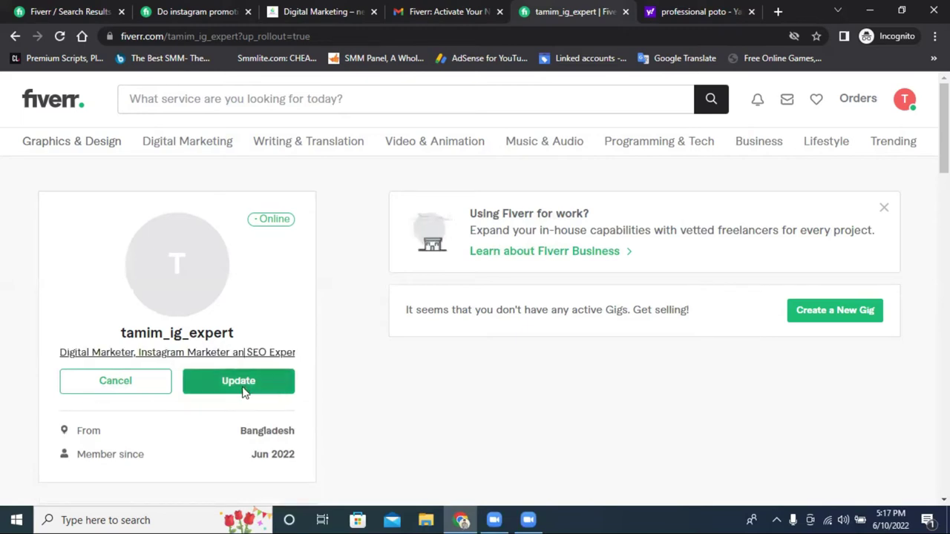
{"action": "left_click", "coordinate": [238, 382]}
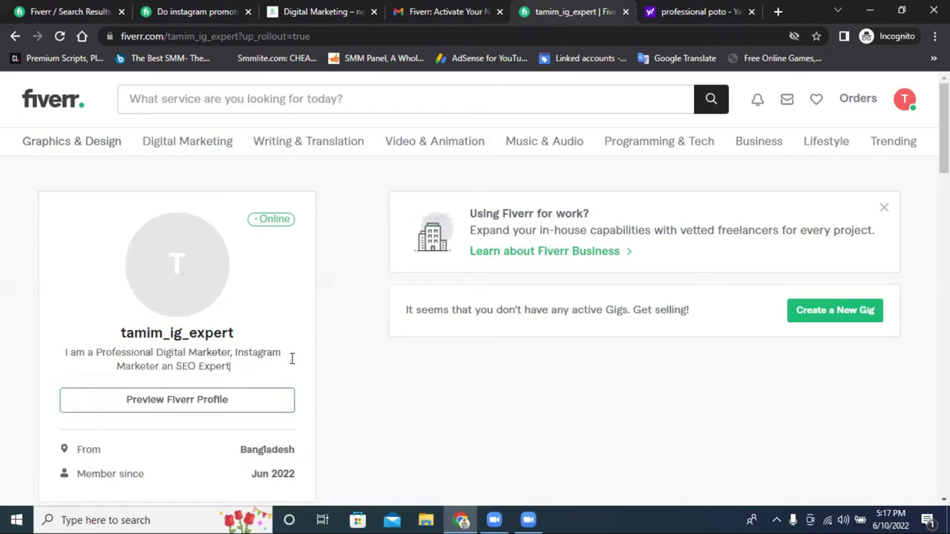
Remove 'Instagram Marketer' and the comma so it reads '…Digital Marketer and SEO Expert', then save
{"action": "left_click", "coordinate": [256, 360]}
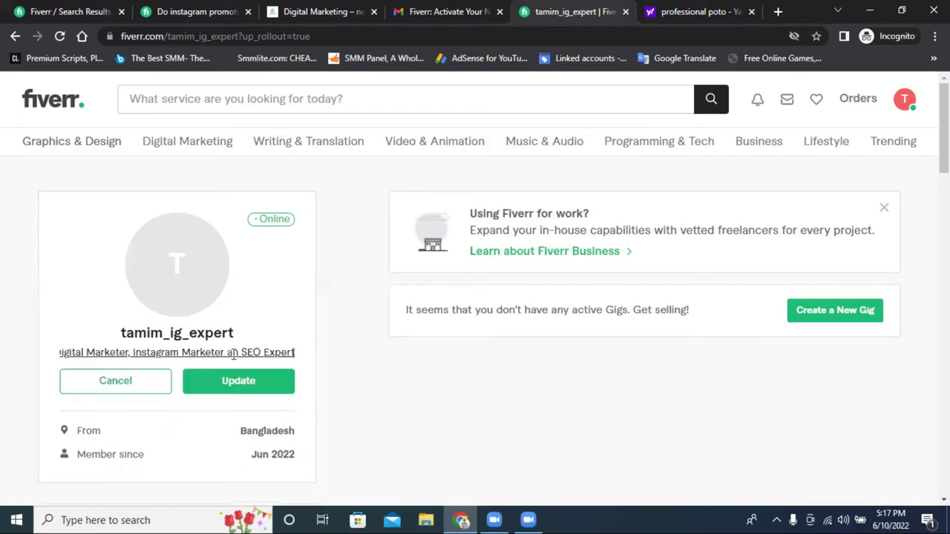
{"action": "left_click_drag", "start_coordinate": [109, 355], "coordinate": [29, 358]}
{"action": "left_click", "coordinate": [92, 354]}
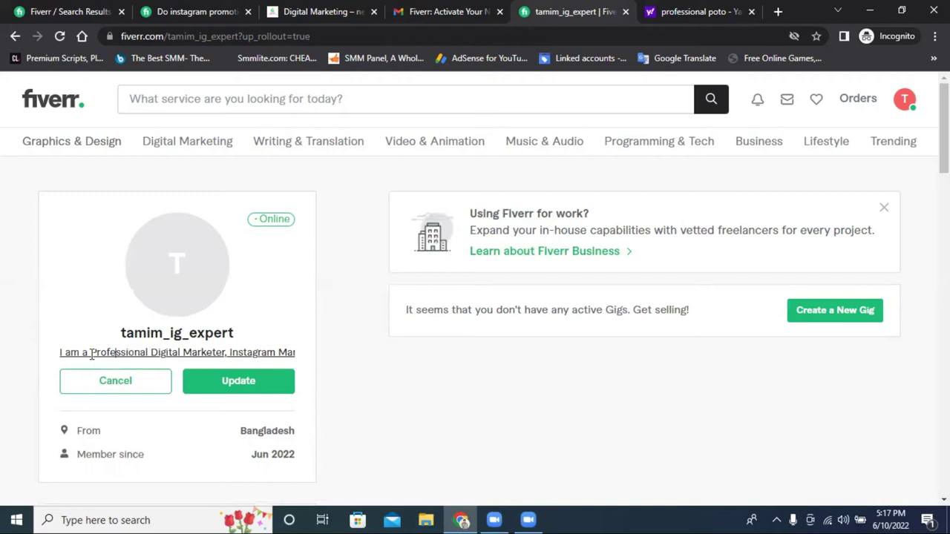
{"action": "left_click", "coordinate": [87, 355]}
{"action": "left_click", "coordinate": [233, 381]}
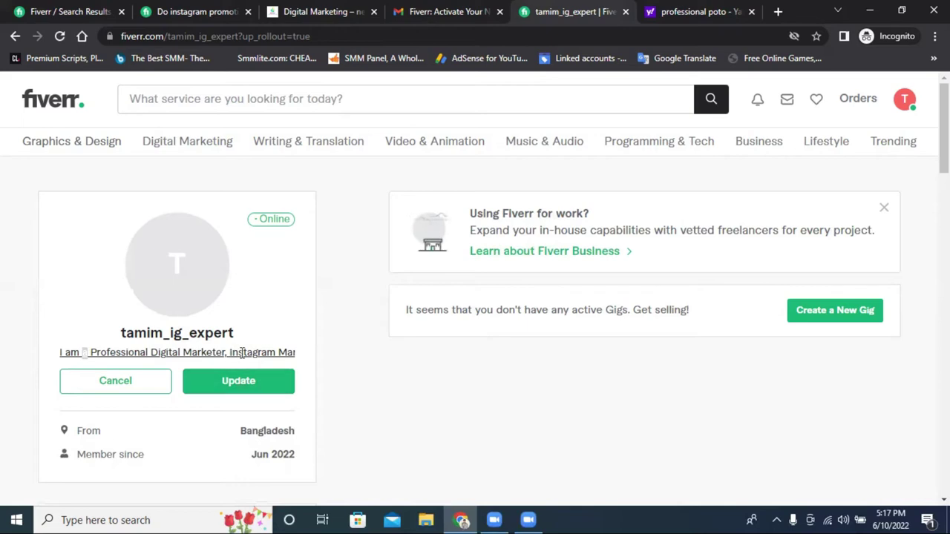
{"action": "left_click_drag", "start_coordinate": [178, 353], "coordinate": [239, 349]}
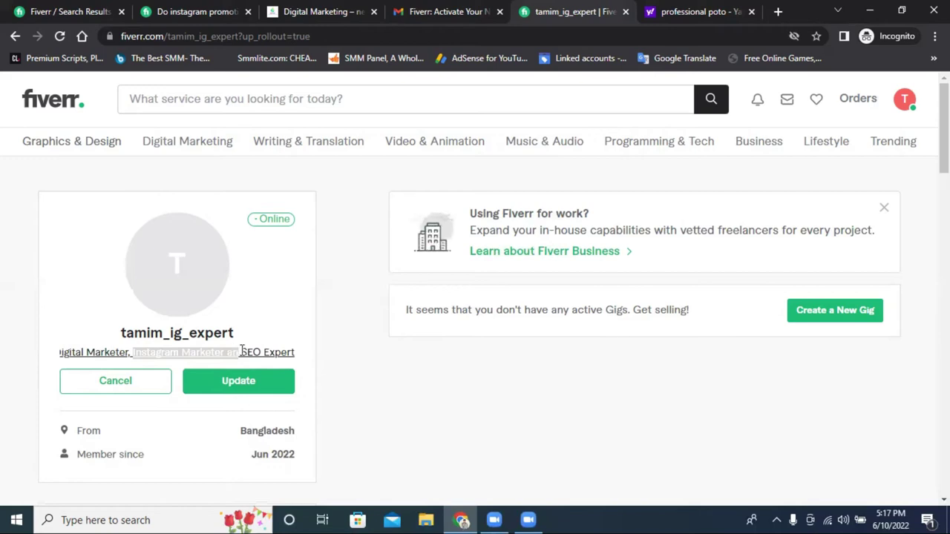
{"action": "left_click", "coordinate": [214, 352]}
{"action": "left_click", "coordinate": [134, 352], "text": "shift"}
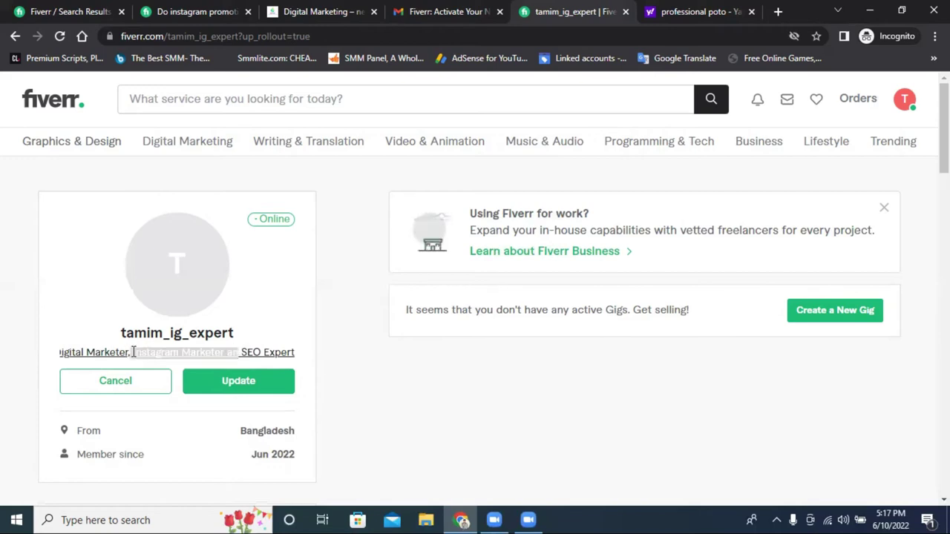
{"action": "type", "text": "and"}
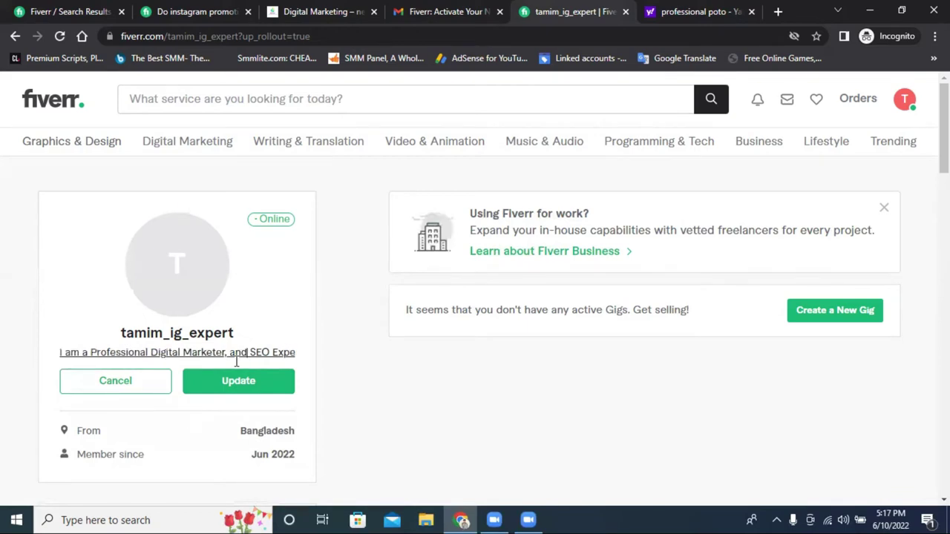
{"action": "left_click", "coordinate": [228, 352]}
{"action": "key", "text": "BackSpace"}
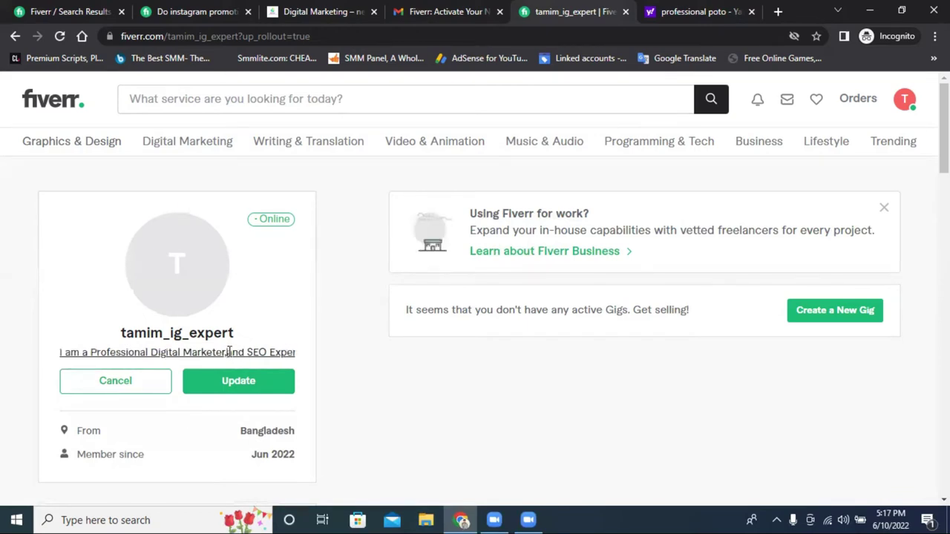
{"action": "left_click", "coordinate": [238, 383]}
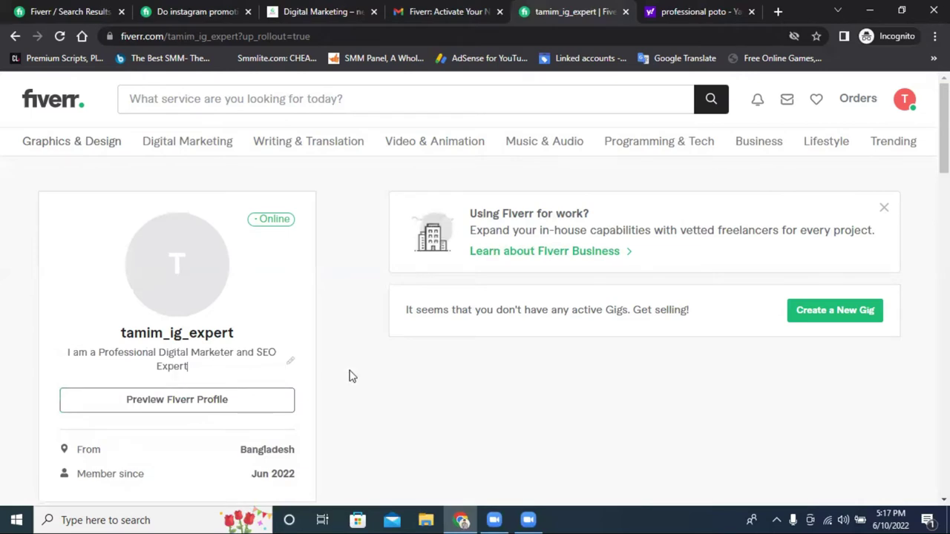
Scroll the profile page down to the empty Description section below the tagline and languages
{"action": "scroll", "coordinate": [119, 252], "scroll_direction": "down", "scroll_amount": 2}
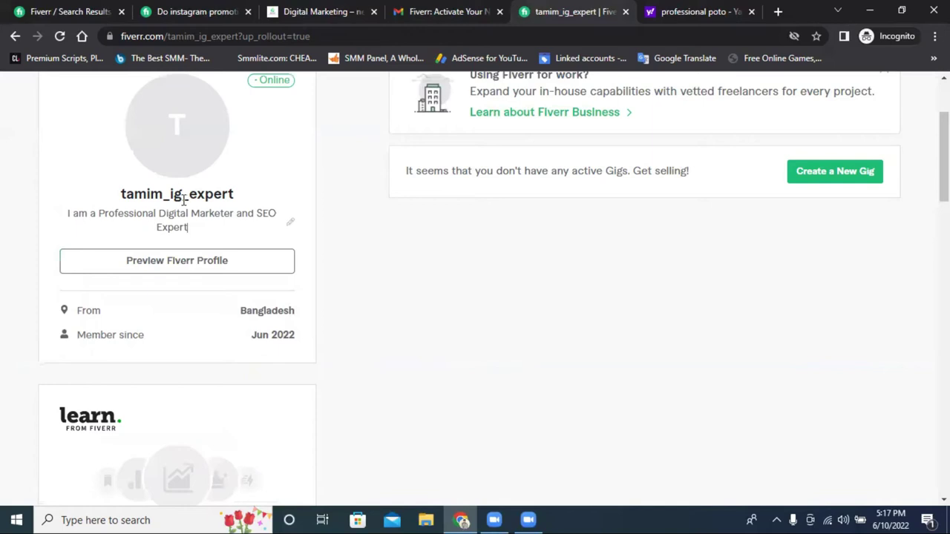
{"action": "double_click", "coordinate": [184, 198]}
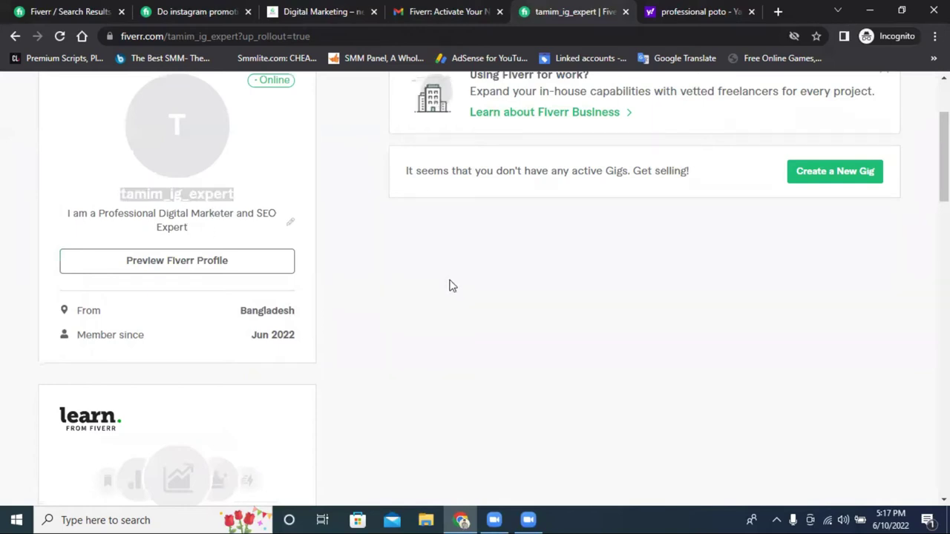
{"action": "left_click", "coordinate": [358, 312]}
{"action": "scroll", "coordinate": [358, 312], "scroll_direction": "down", "scroll_amount": 1}
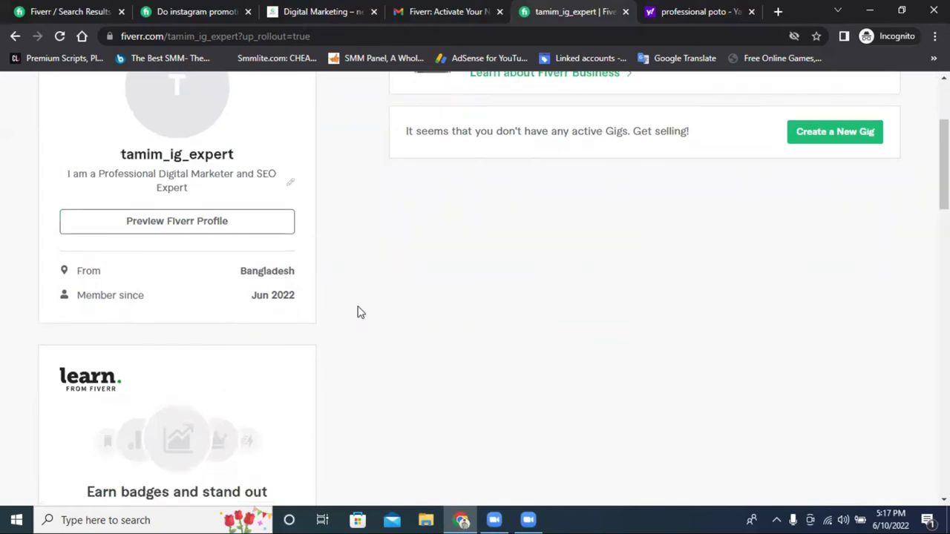
{"action": "scroll", "coordinate": [227, 242], "scroll_direction": "up", "scroll_amount": 2}
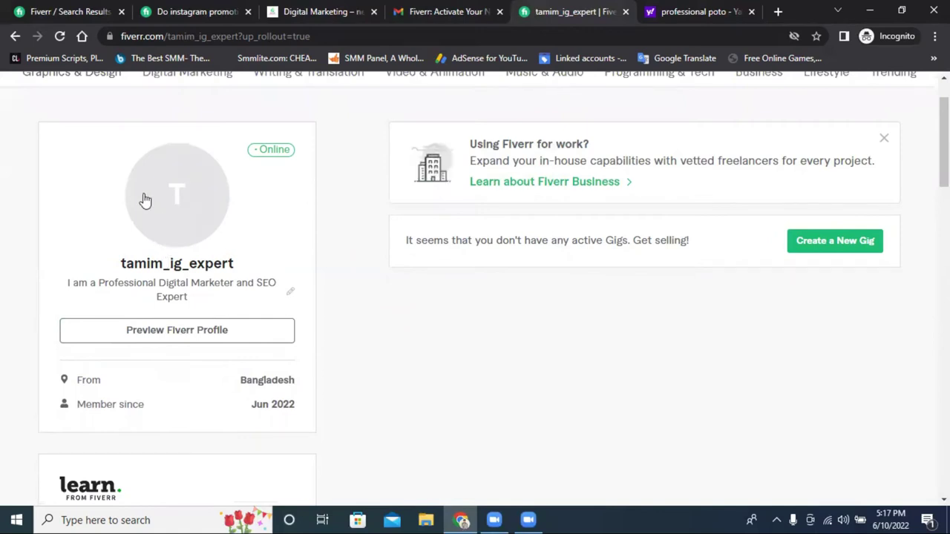
{"action": "scroll", "coordinate": [586, 468], "scroll_direction": "down", "scroll_amount": 1}
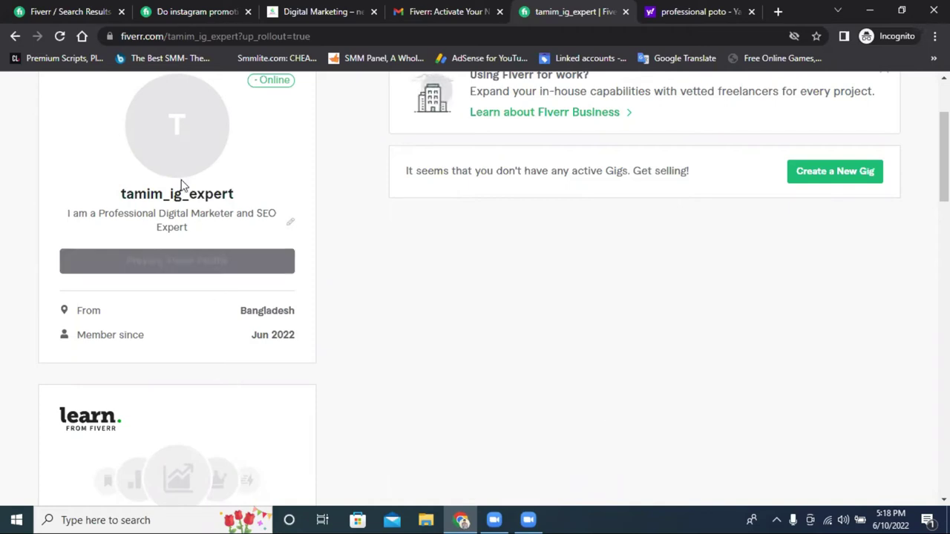
{"action": "scroll", "coordinate": [166, 187], "scroll_direction": "up", "scroll_amount": 1}
{"action": "scroll", "coordinate": [222, 229], "scroll_direction": "up", "scroll_amount": 1}
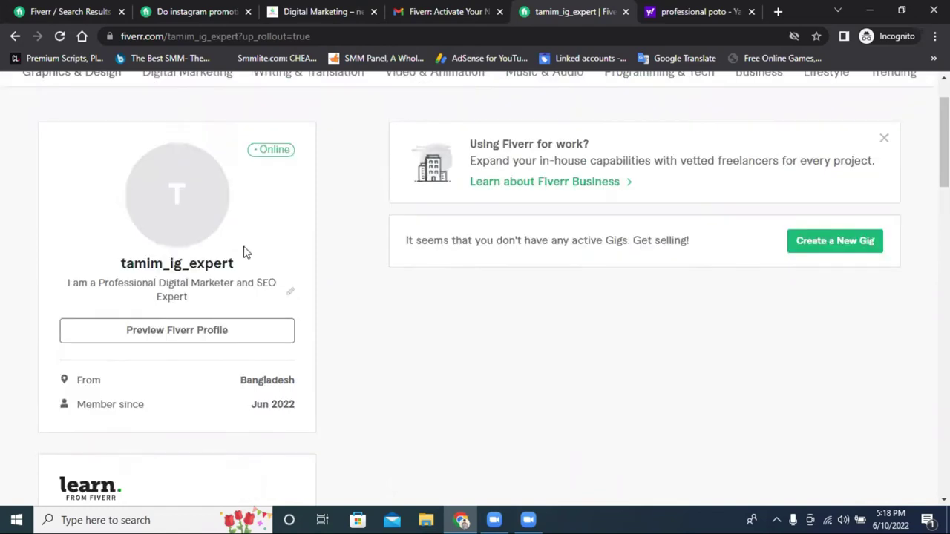
{"action": "scroll", "coordinate": [276, 268], "scroll_direction": "down", "scroll_amount": 3}
{"action": "scroll", "coordinate": [242, 282], "scroll_direction": "down", "scroll_amount": 3}
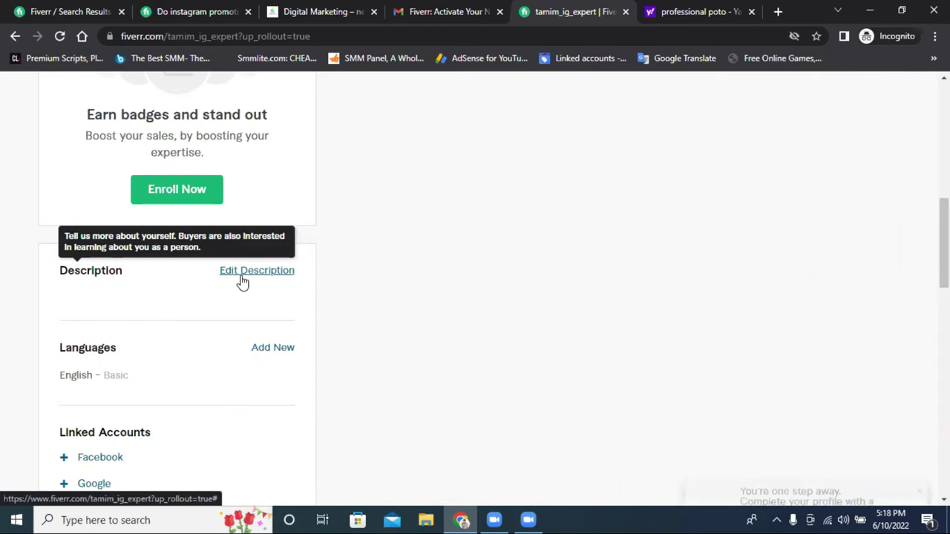
Begin the Description with 'I am an Experienced Digital Marketer. Expert in Facebook Marketing, Facebook ad'
{"action": "left_click", "coordinate": [869, 486]}
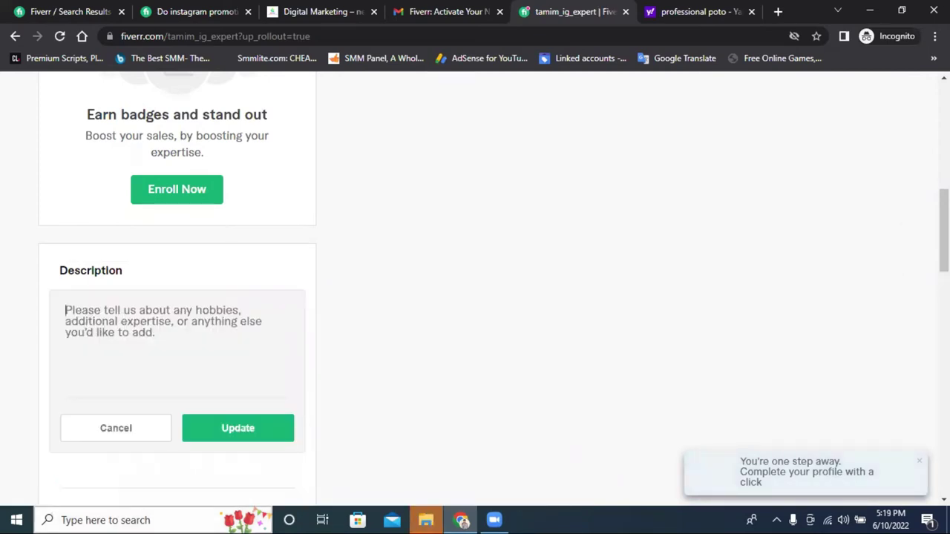
{"action": "type", "text": "I am"}
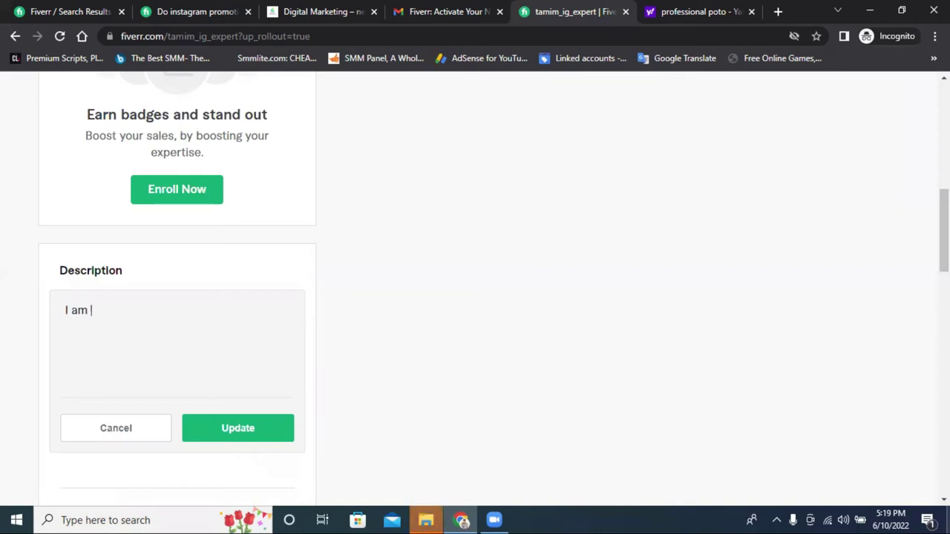
{"action": "type", "text": "an Experienced"}
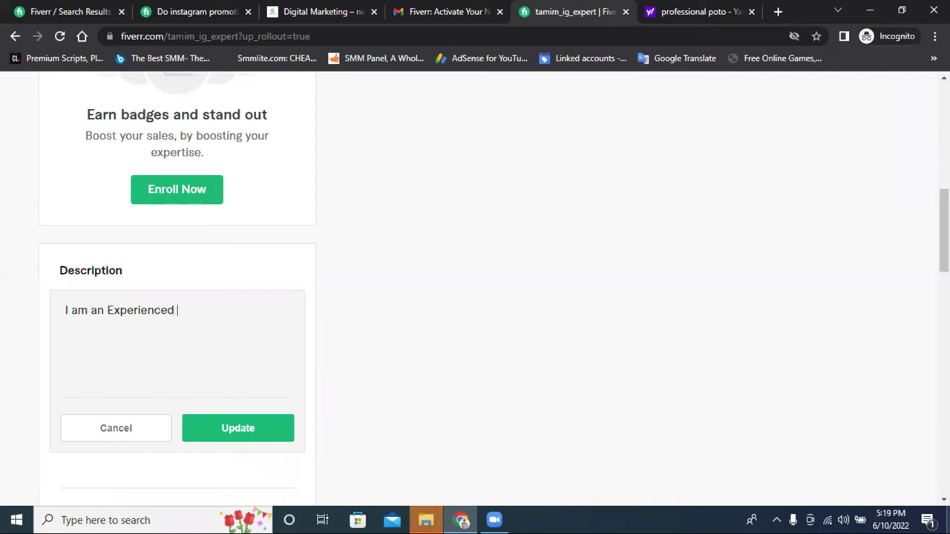
{"action": "type", "text": " Digital Marketer"}
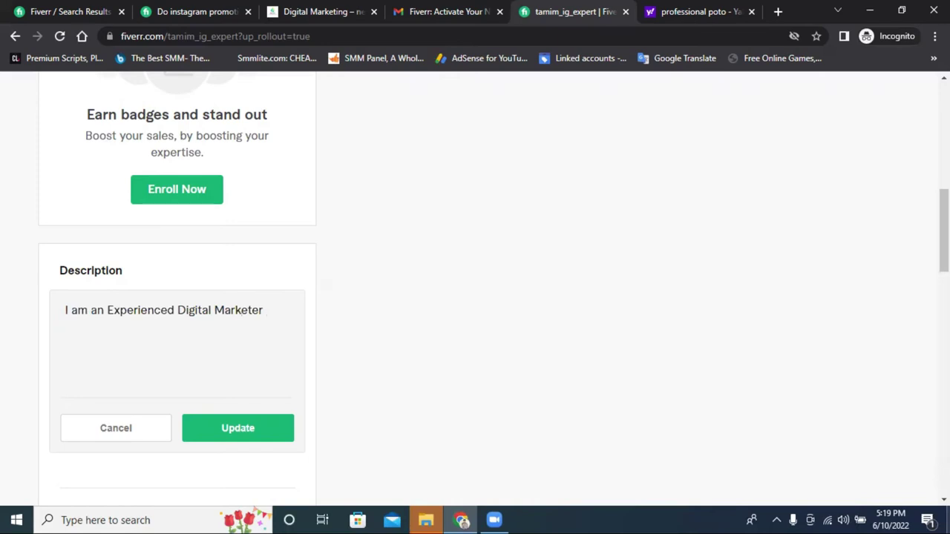
{"action": "key", "text": "BackSpace"}
{"action": "type", "text": "r. Expert in Facebook "}
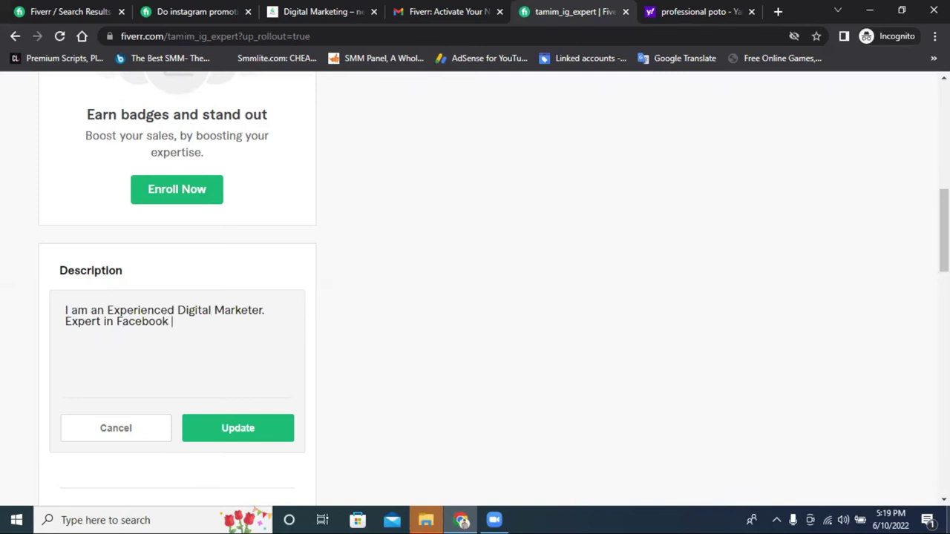
{"action": "type", "text": "Marketing, "}
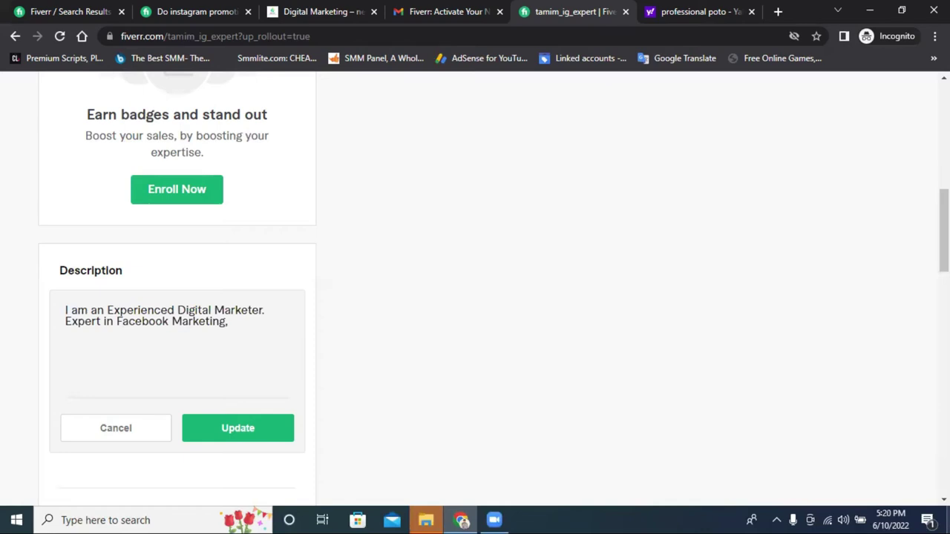
{"action": "type", "text": "Facebook "}
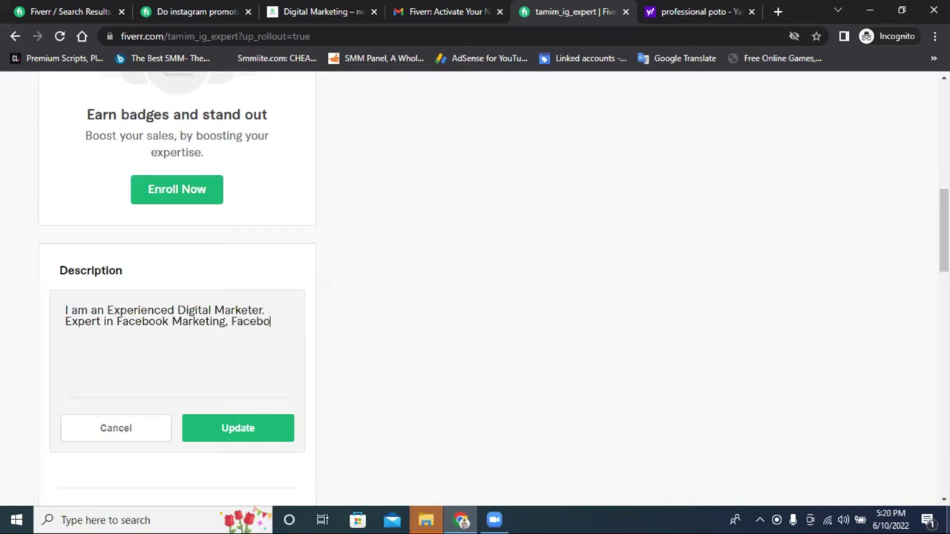
{"action": "type", "text": "ads"}
{"action": "key", "text": "BackSpace"}
Continue with 'Campaign, Facebook Promotion, Instagram Marketer, Youtube Marketing,', fixing typos along the way
{"action": "type", "text": "Cam"}
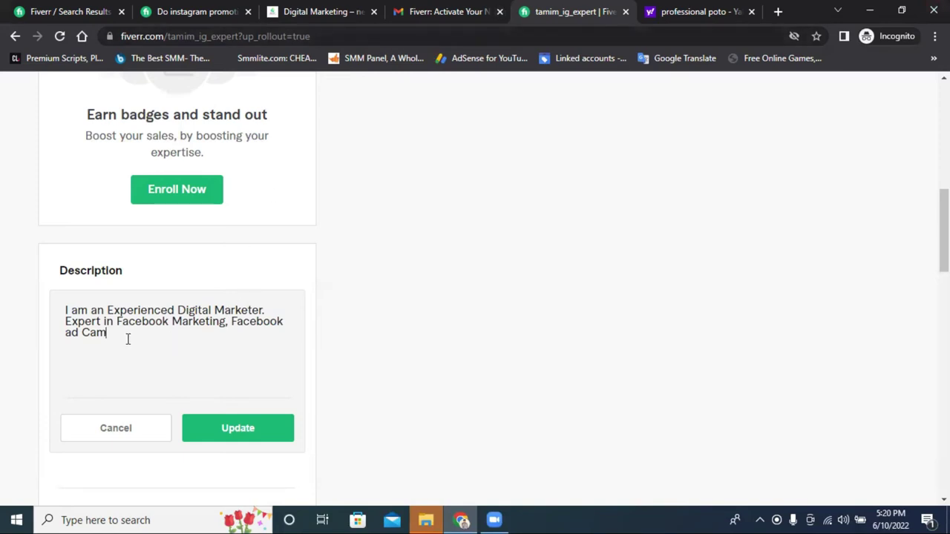
{"action": "type", "text": "paign,"}
{"action": "type", "text": "Facebook "}
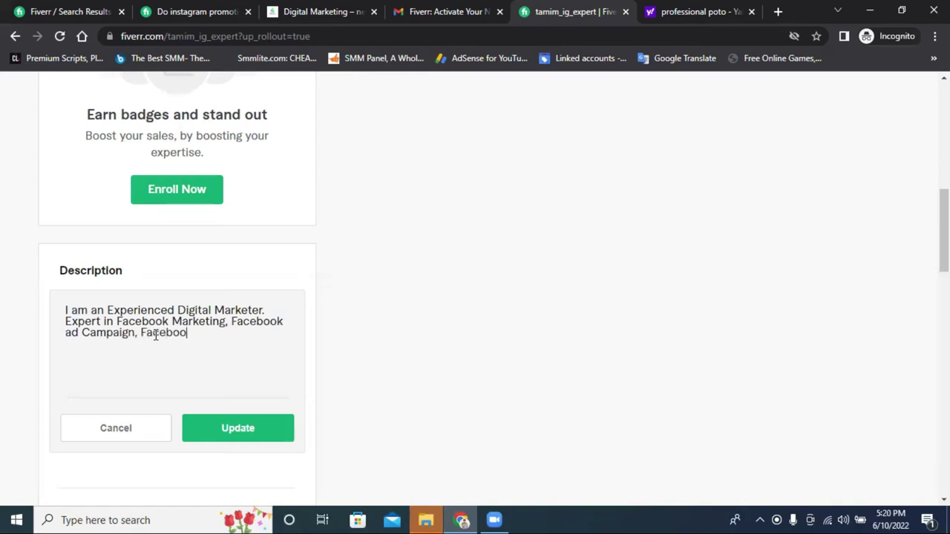
{"action": "type", "text": "Promotion, Insg"}
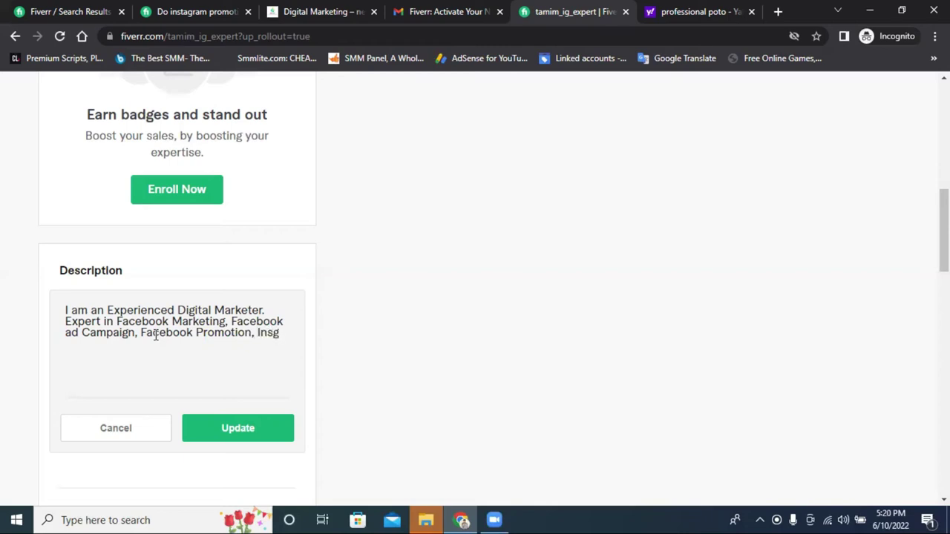
{"action": "key", "text": "BackSpace"}
{"action": "type", "text": "tagram "}
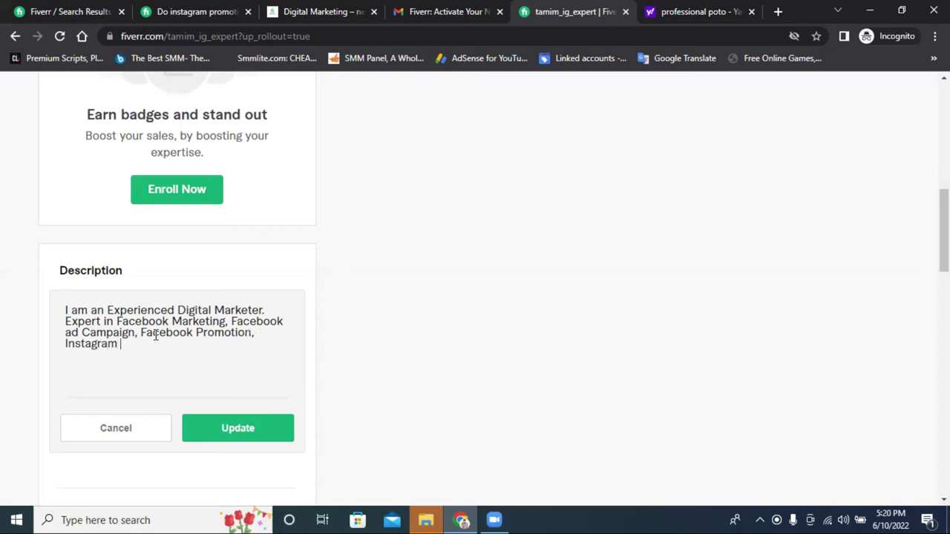
{"action": "type", "text": "ma"}
{"action": "key", "text": "BackSpace"}
{"action": "key", "text": "BackSpace"}
{"action": "type", "text": "Marketer"}
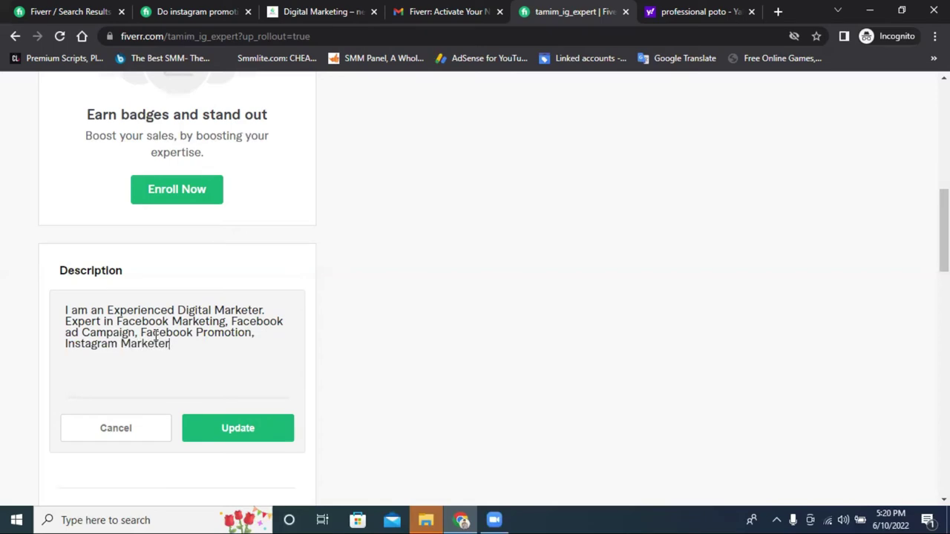
{"action": "type", "text": ","}
{"action": "type", "text": "Youtube Marketi"}
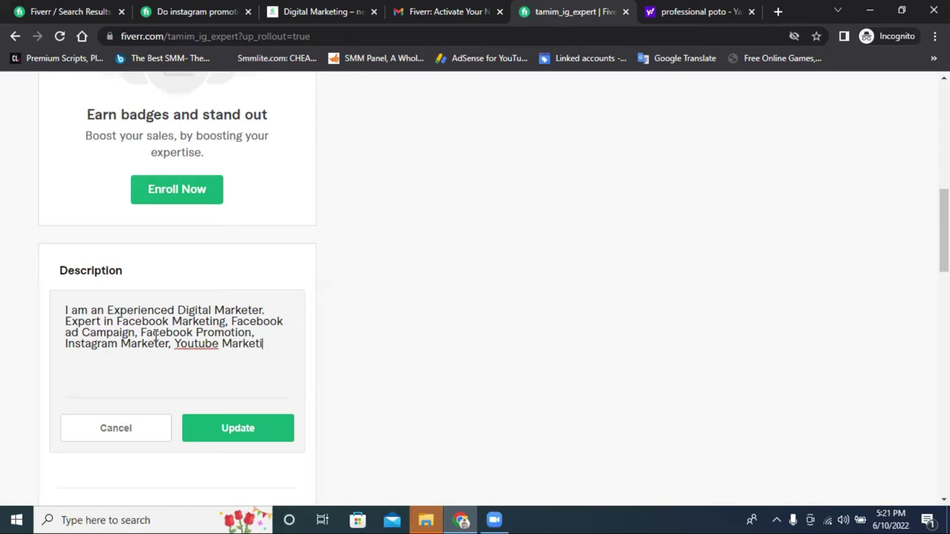
{"action": "type", "text": "ng,"}
Correct 'Youtube' to 'YouTube' using the spell-check suggestion
{"action": "right_click", "coordinate": [185, 353]}
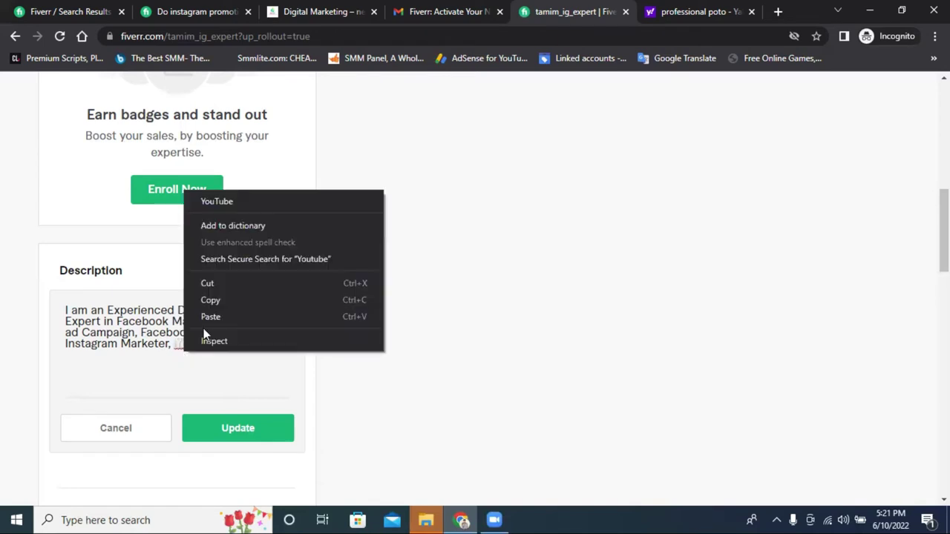
{"action": "left_click", "coordinate": [265, 205]}
{"action": "left_click", "coordinate": [280, 350]}
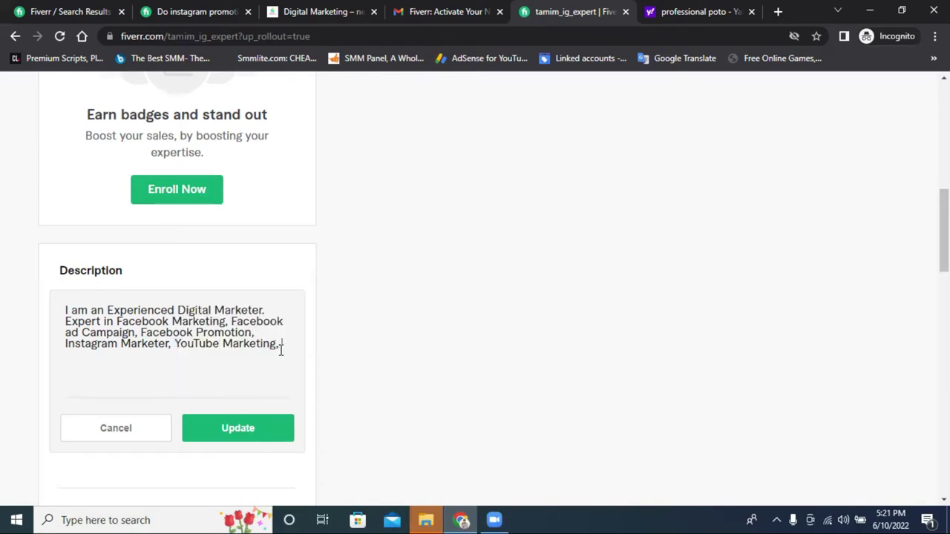
Append 'Link Building, Video Editing, and Graphive' to the Description
{"action": "type", "text": "Link Building"}
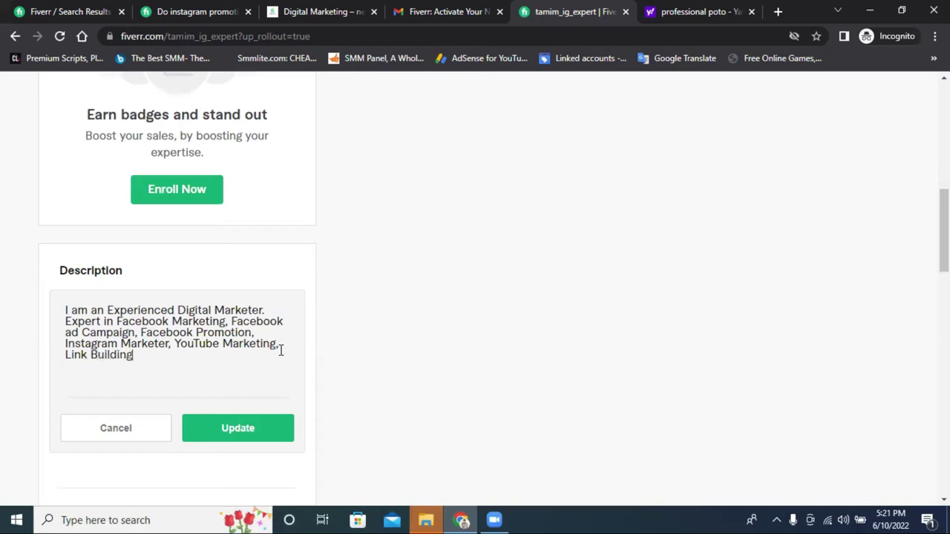
{"action": "type", "text": ","}
{"action": "type", "text": "Video Editing"}
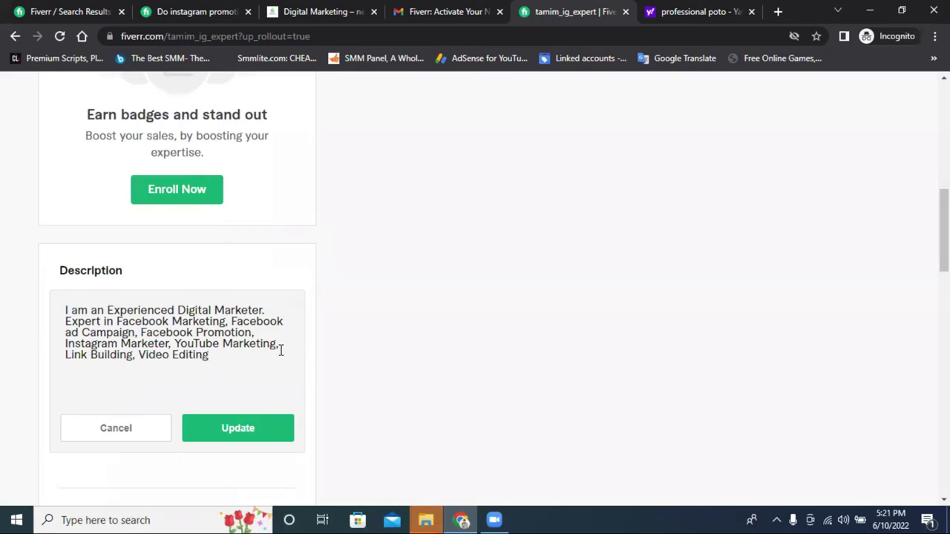
{"action": "type", "text": ","}
{"action": "type", "text": "and"}
{"action": "key", "text": "BackSpace"}
{"action": "key", "text": "BackSpace"}
{"action": "key", "text": "BackSpace"}
{"action": "key", "text": "BackSpace"}
{"action": "key", "text": "BackSpace"}
{"action": "type", "text": "and Graphive"}
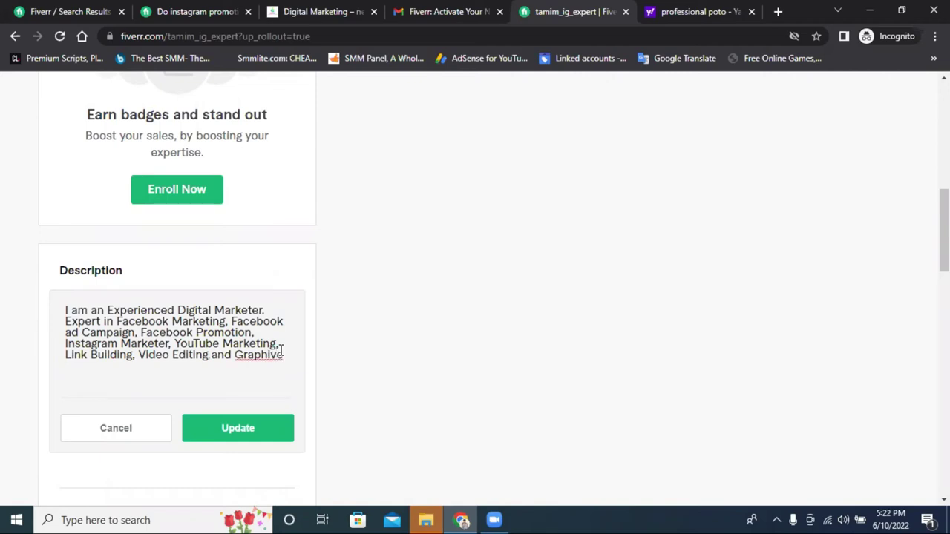
Delete the misspelled final word 'Graphive' after spell-check offers no usable fix
{"action": "right_click", "coordinate": [264, 360]}
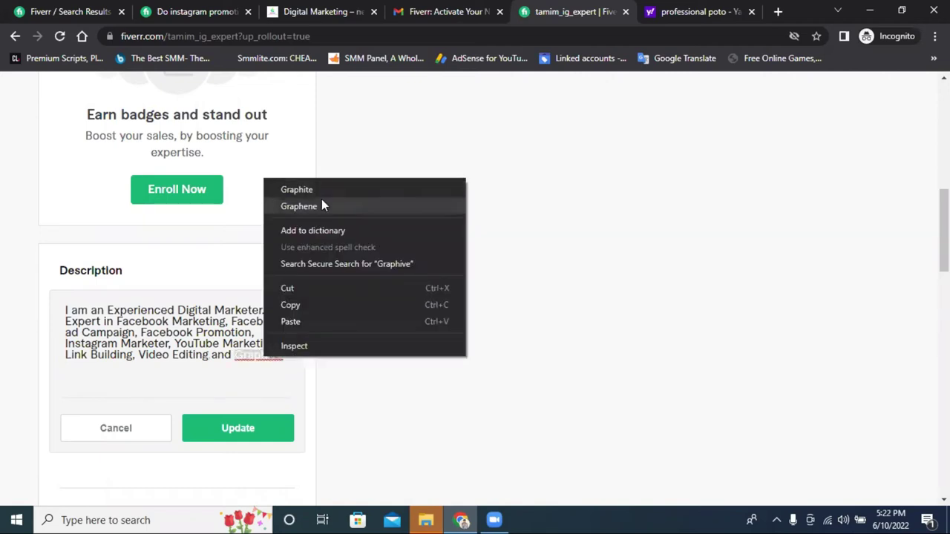
{"action": "left_click", "coordinate": [245, 360]}
{"action": "left_click", "coordinate": [277, 356]}
{"action": "key", "text": "BackSpace"}
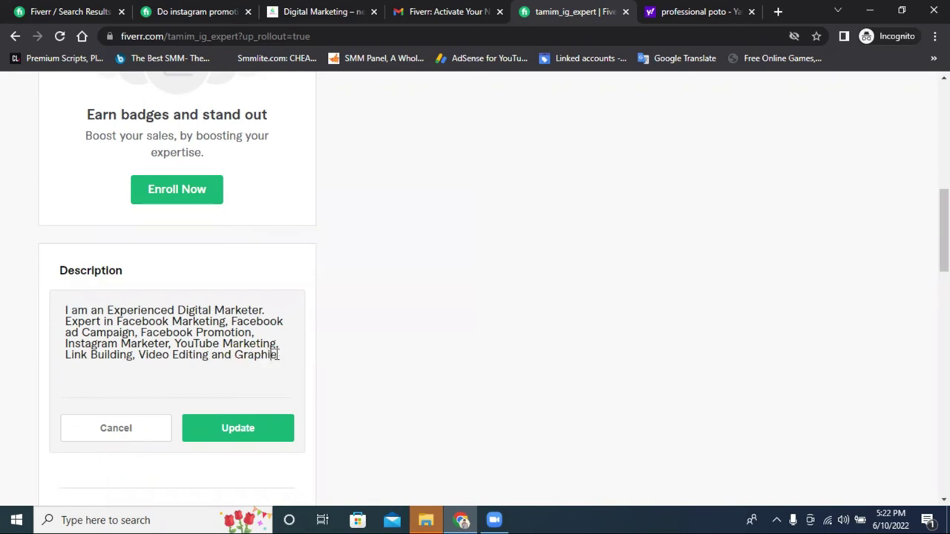
{"action": "right_click", "coordinate": [263, 362]}
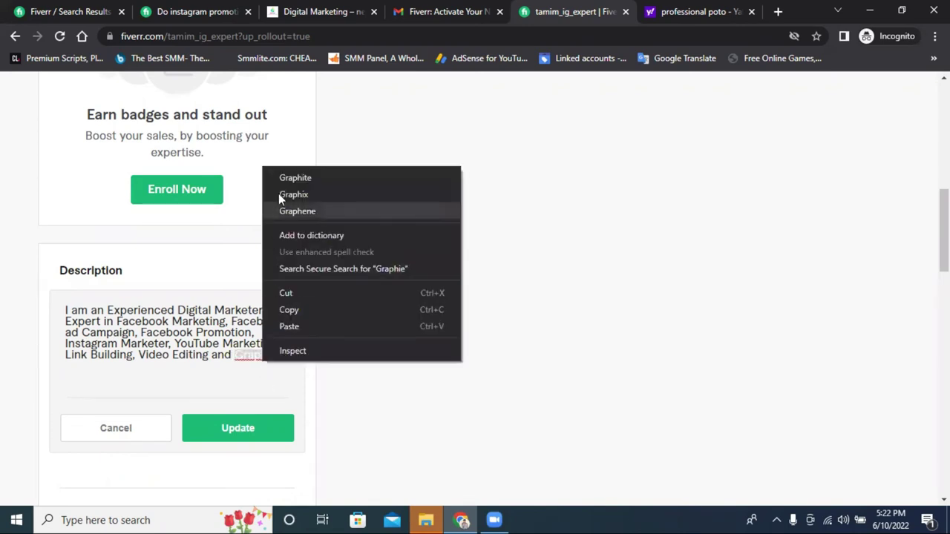
{"action": "left_click", "coordinate": [239, 358]}
{"action": "left_click", "coordinate": [250, 357]}
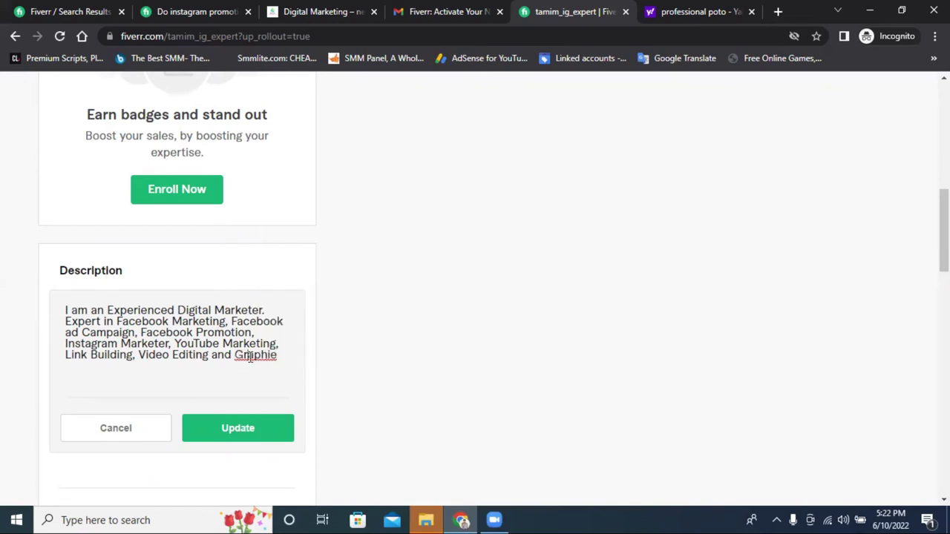
{"action": "double_click", "coordinate": [250, 357]}
{"action": "key", "text": "BackSpace"}
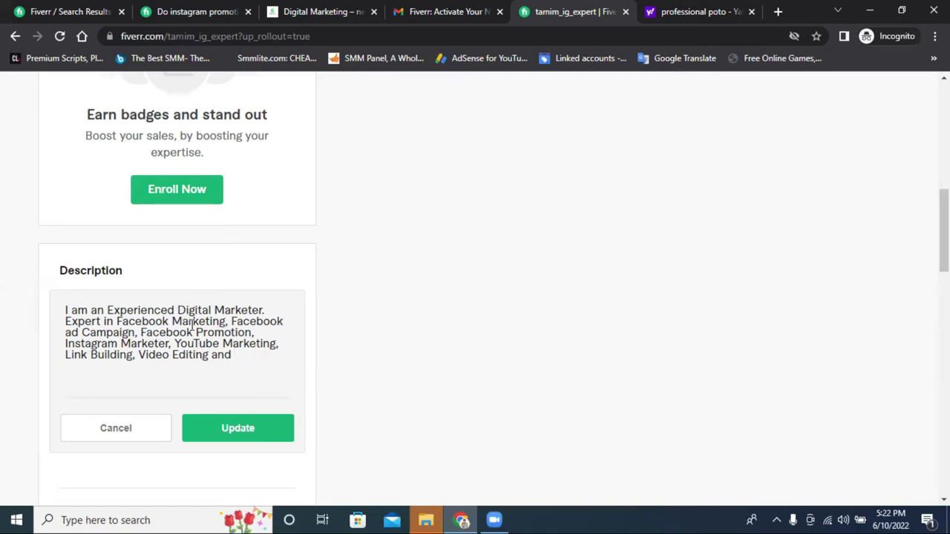
Move 'Link Building' to the end after 'and', finishing it with a period
{"action": "left_click_drag", "start_coordinate": [66, 356], "coordinate": [134, 362]}
{"action": "right_click", "coordinate": [133, 362]}
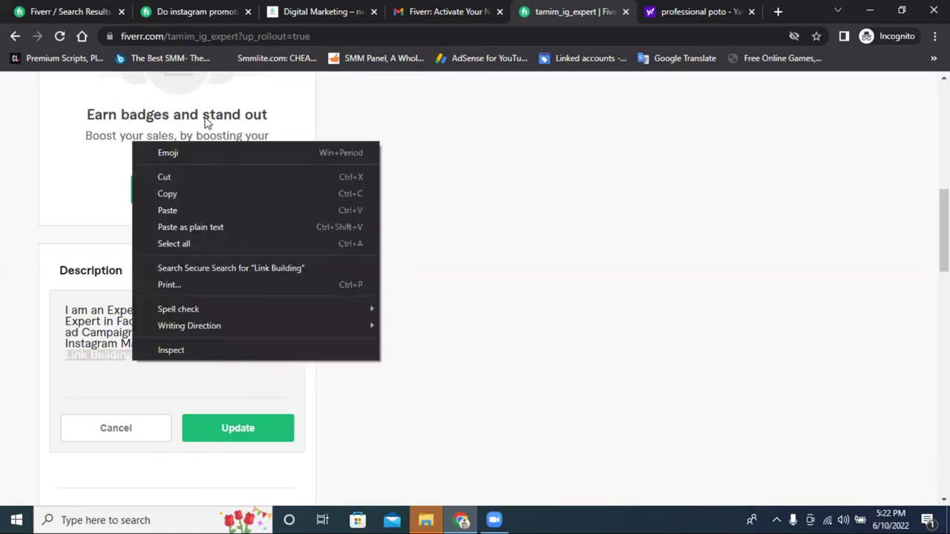
{"action": "left_click", "coordinate": [186, 174]}
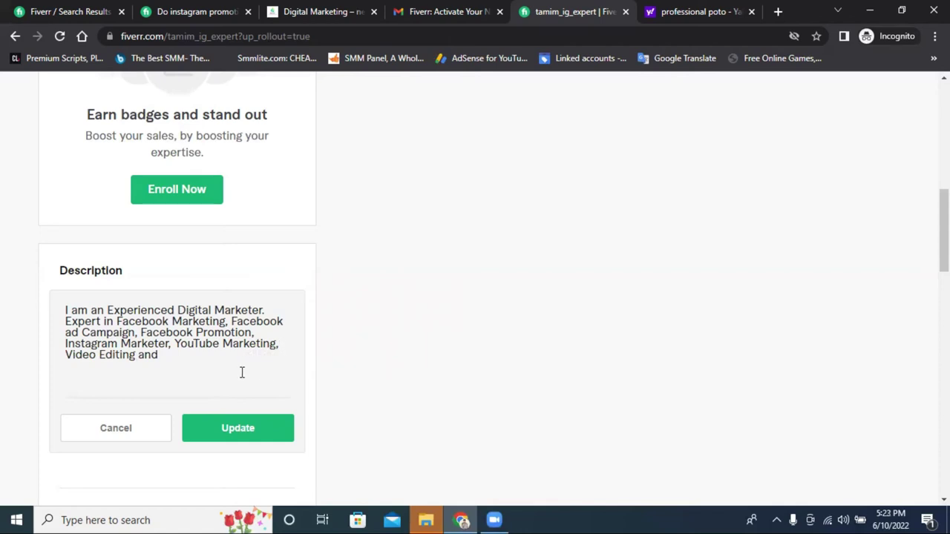
{"action": "key", "text": "ctrl+v"}
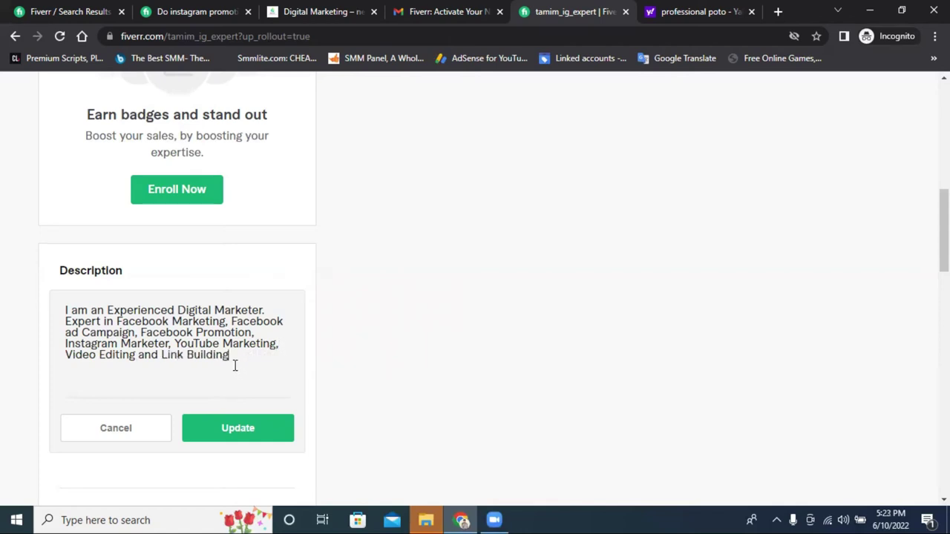
{"action": "type", "text": "."}
Insert 'Twitter Marketing, Pinterest Marketing,' before Video Editing, correcting 'Pintarest' via spell-check
{"action": "key", "text": "Home"}
{"action": "type", "text": "Twi"}
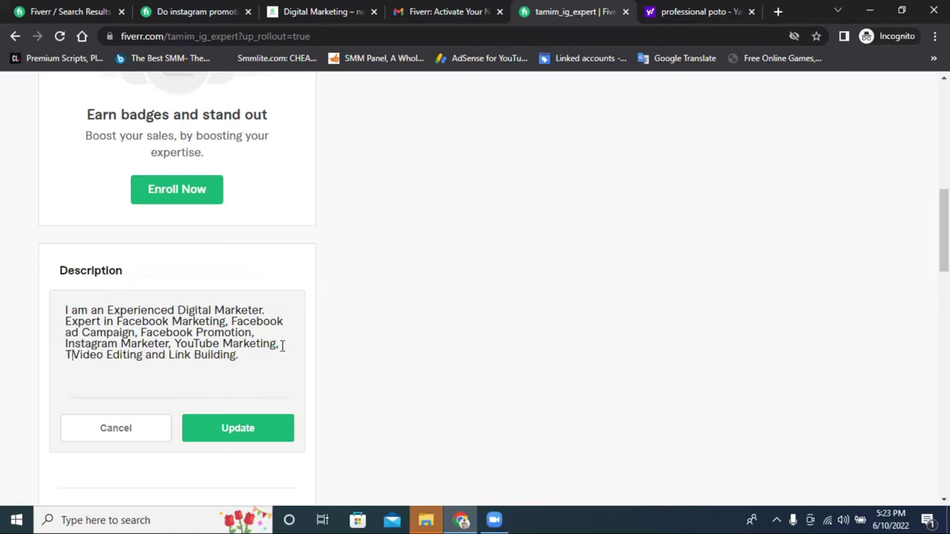
{"action": "type", "text": "tter"}
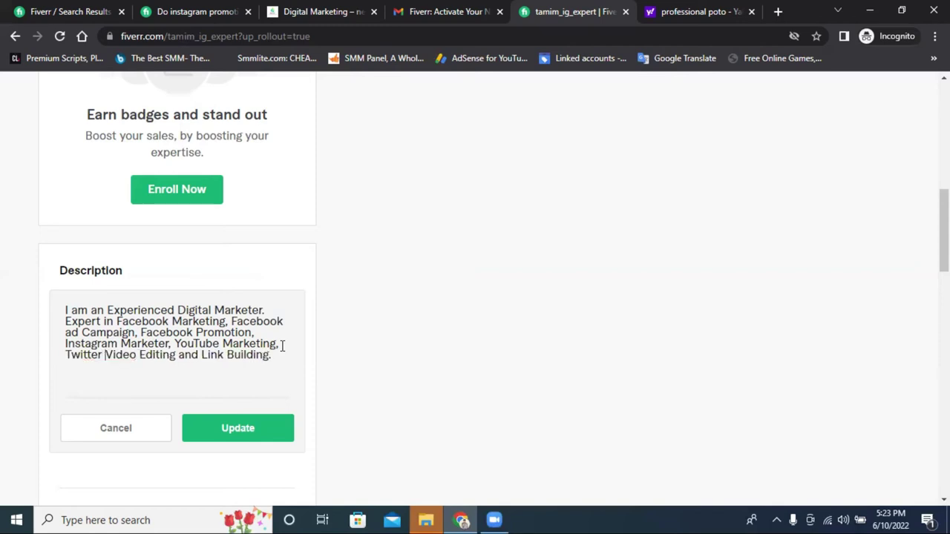
{"action": "type", "text": " Market"}
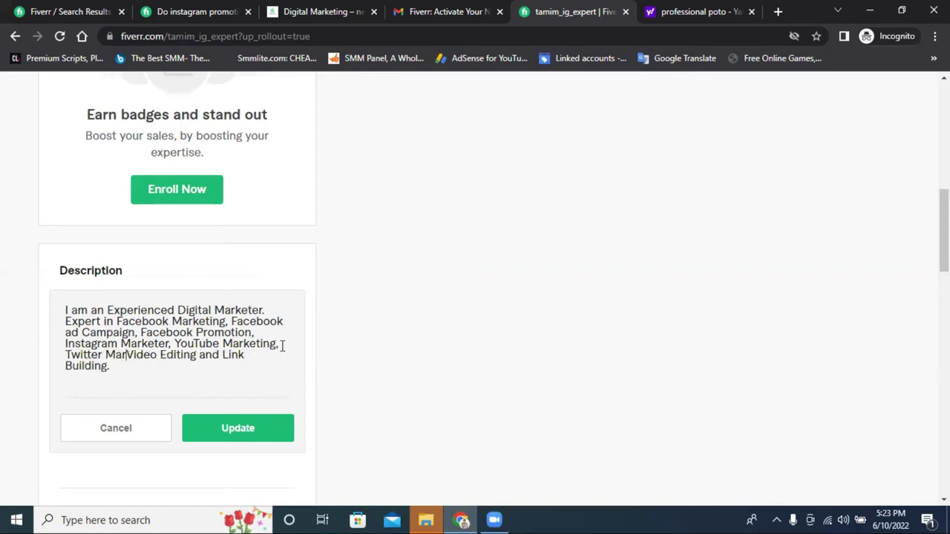
{"action": "type", "text": "ing"}
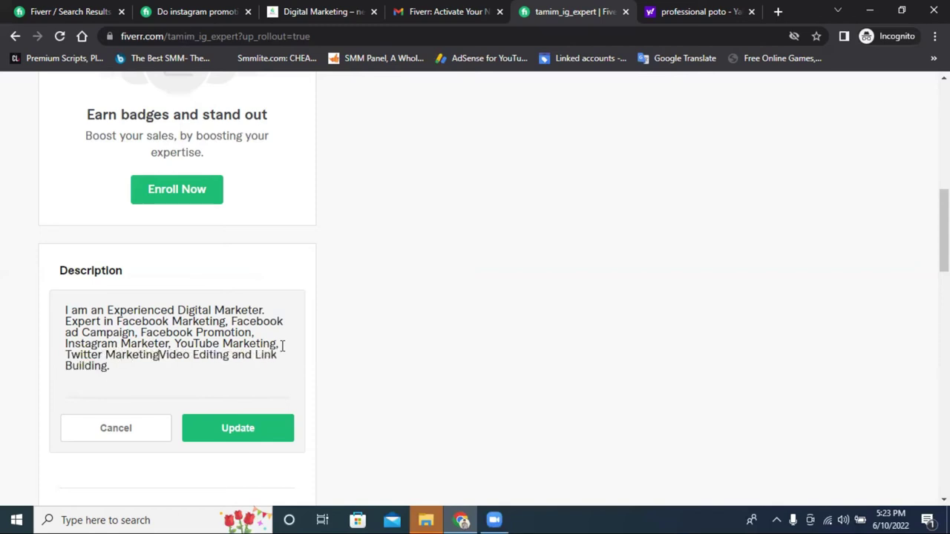
{"action": "type", "text": ", "}
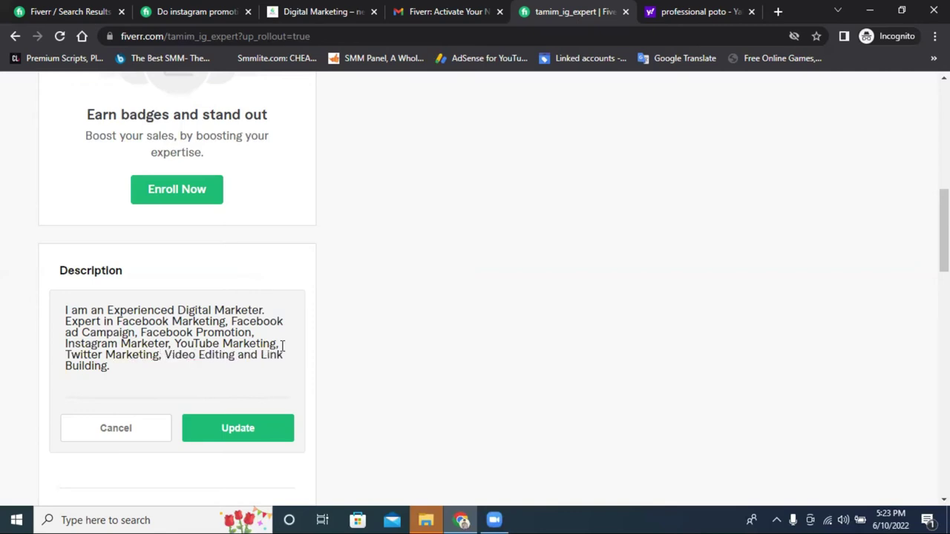
{"action": "type", "text": "Pintar"}
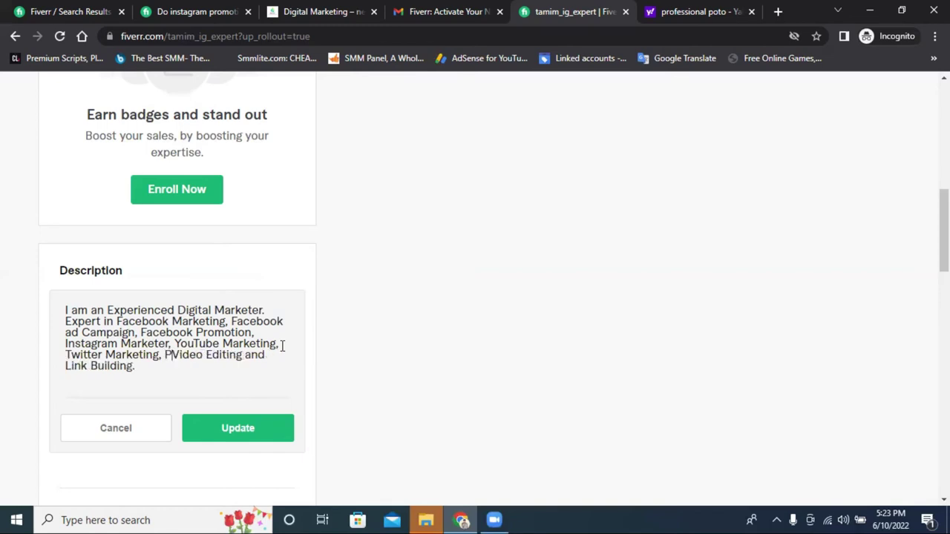
{"action": "type", "text": "est"}
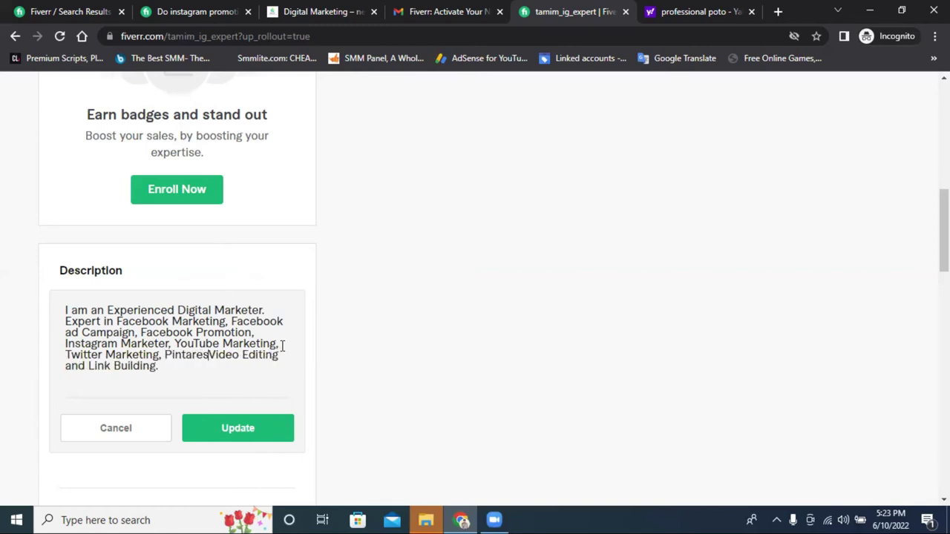
{"action": "right_click", "coordinate": [168, 358]}
{"action": "key", "text": "Escape"}
{"action": "right_click", "coordinate": [169, 358]}
{"action": "left_click", "coordinate": [238, 199]}
{"action": "type", "text": "Mark"}
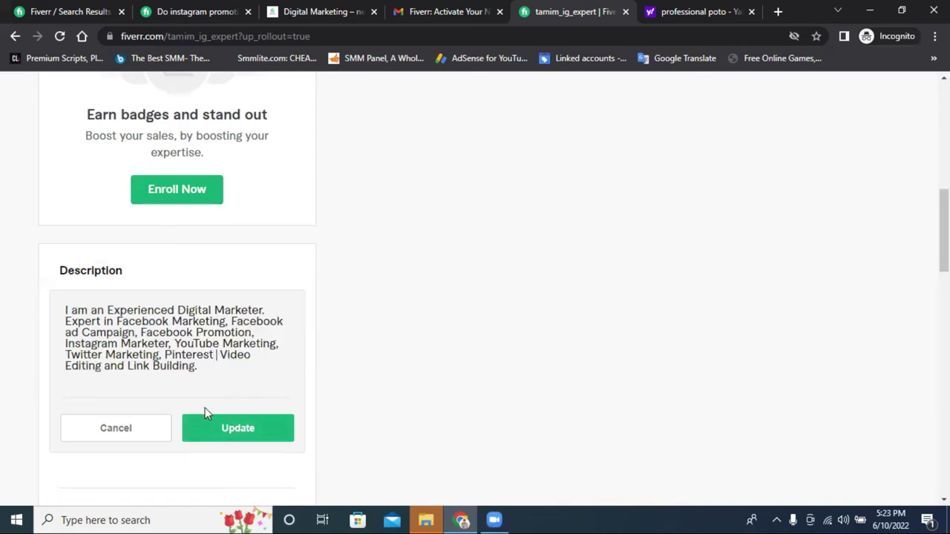
{"action": "type", "text": "eting"}
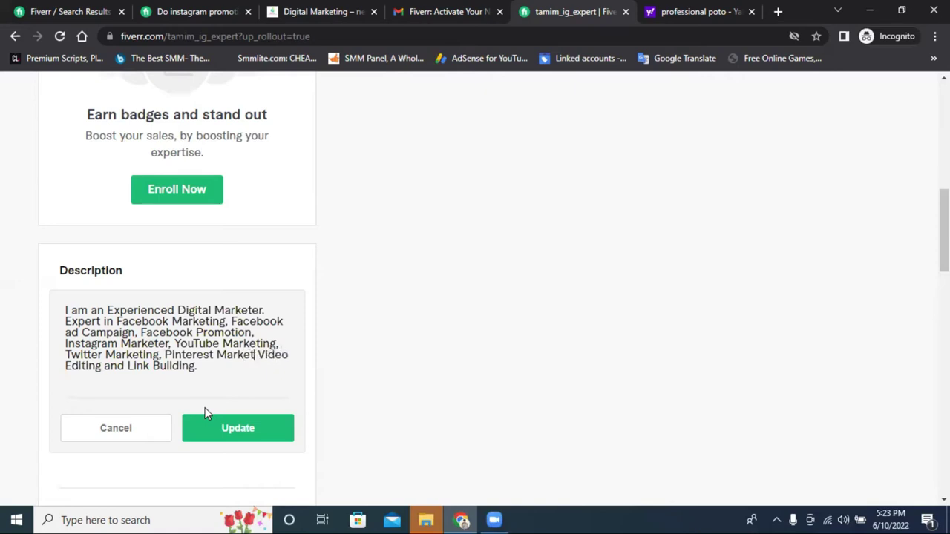
{"action": "type", "text": ","}
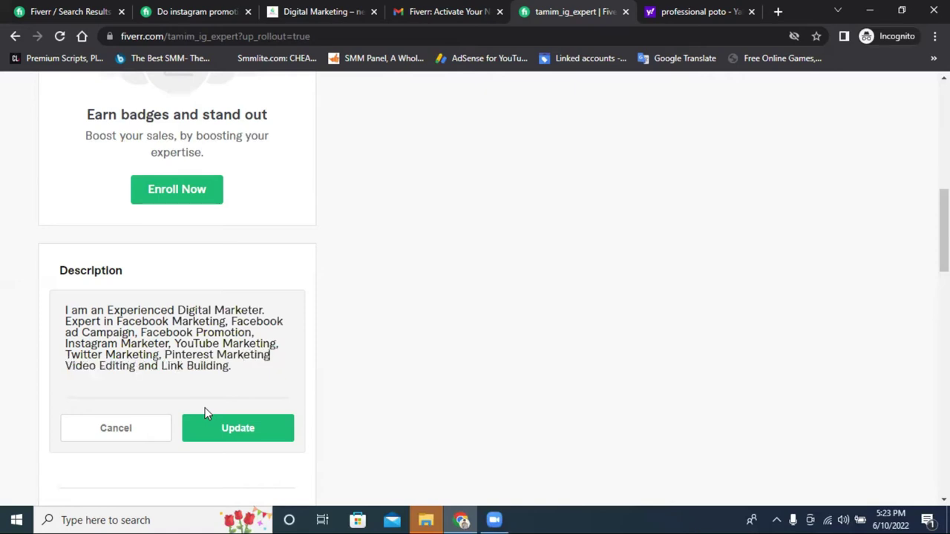
{"action": "key", "text": "BackSpace"}
{"action": "left_click_drag", "start_coordinate": [64, 312], "coordinate": [266, 311]}
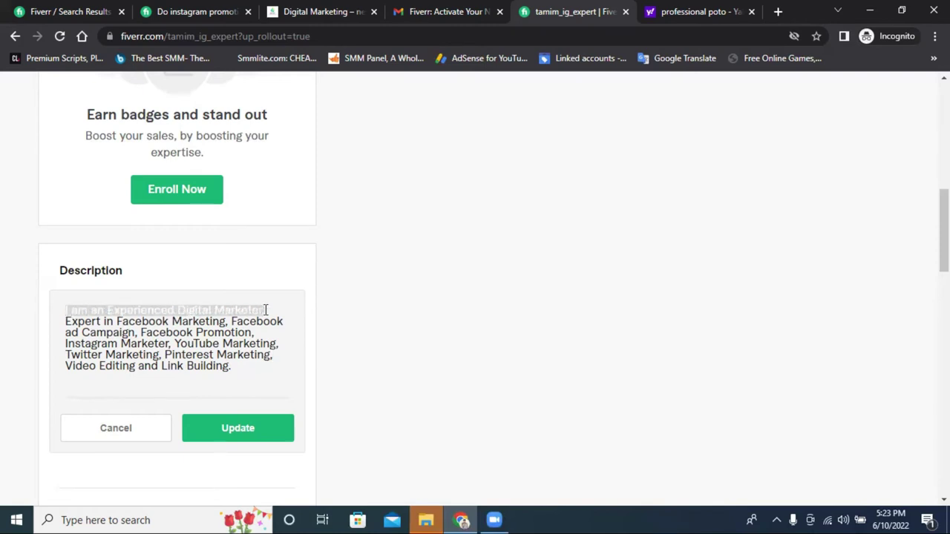
{"action": "left_click", "coordinate": [129, 335]}
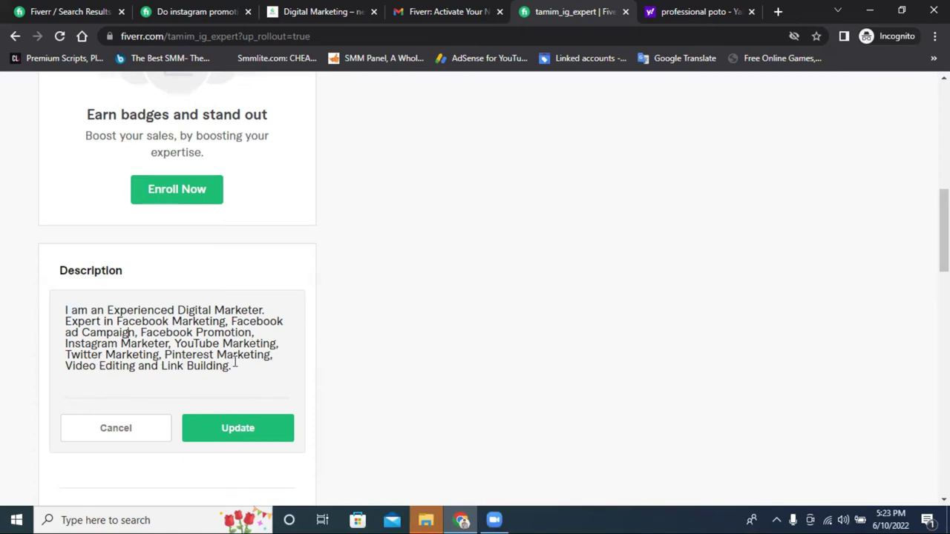
{"action": "left_click", "coordinate": [240, 369]}
Add 'I have Completed successfully a long training from New Life Learning Institute', fixing spellings
{"action": "type", "text": "I have Comp"}
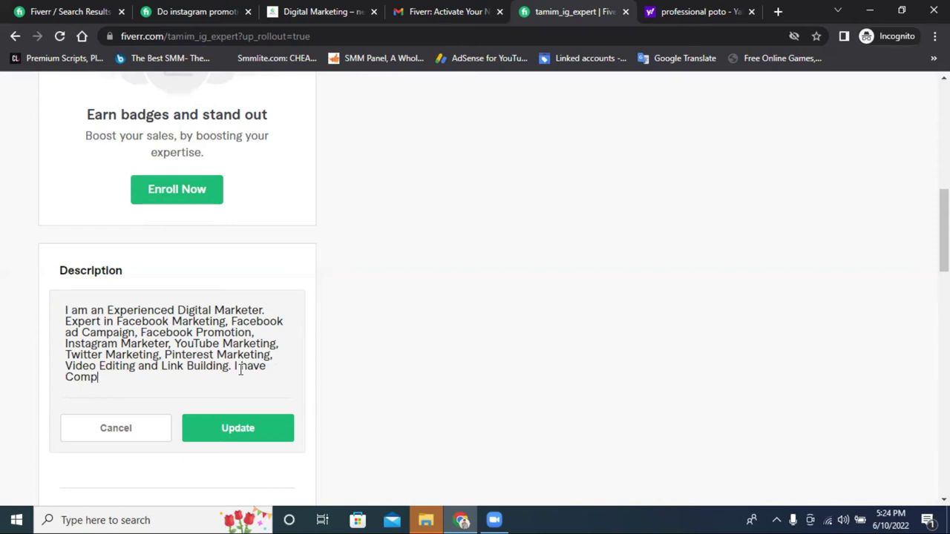
{"action": "type", "text": "leted successfu"}
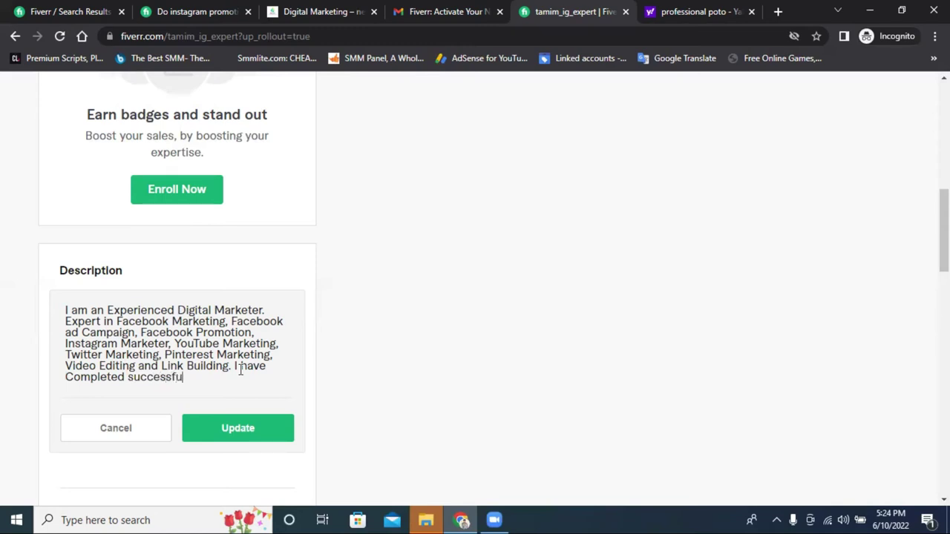
{"action": "type", "text": "lly a long tran"}
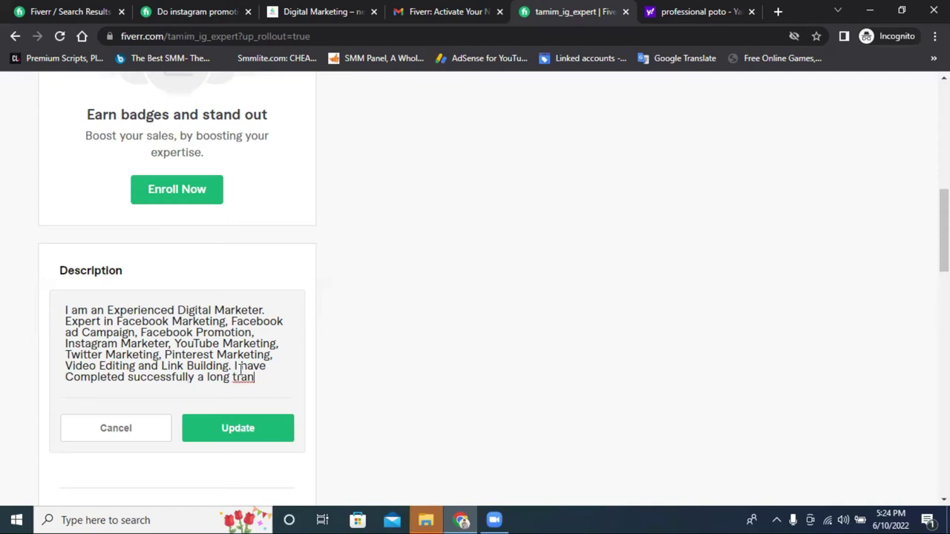
{"action": "type", "text": "ing"}
{"action": "right_click", "coordinate": [251, 380]}
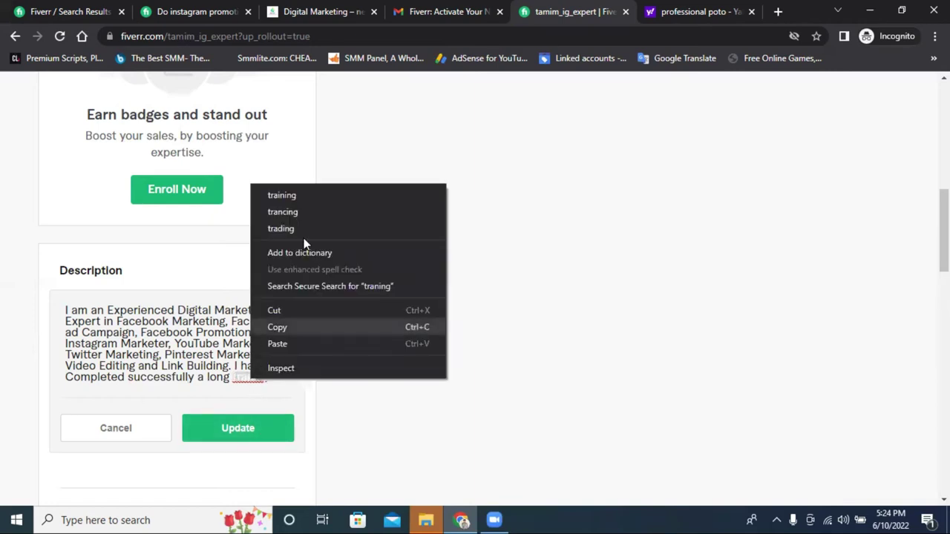
{"action": "left_click", "coordinate": [314, 196]}
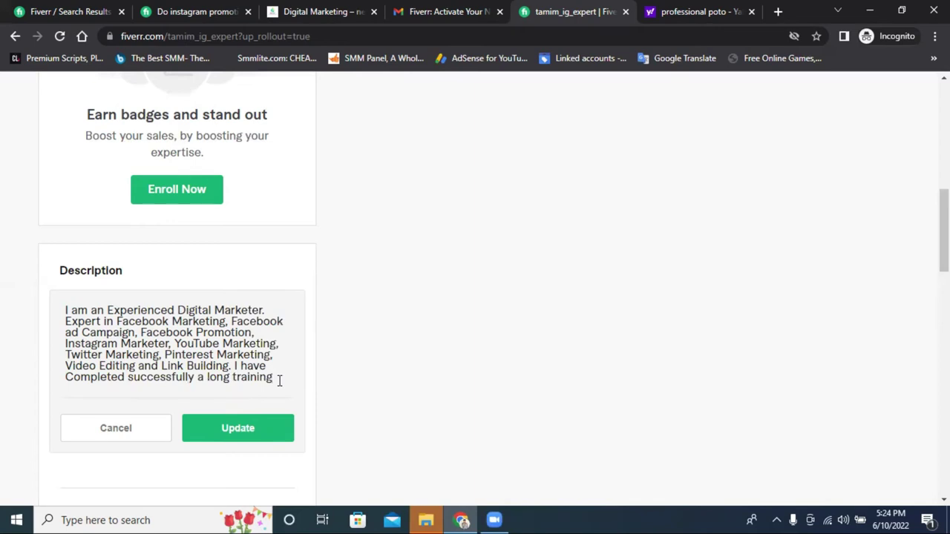
{"action": "type", "text": "fron"}
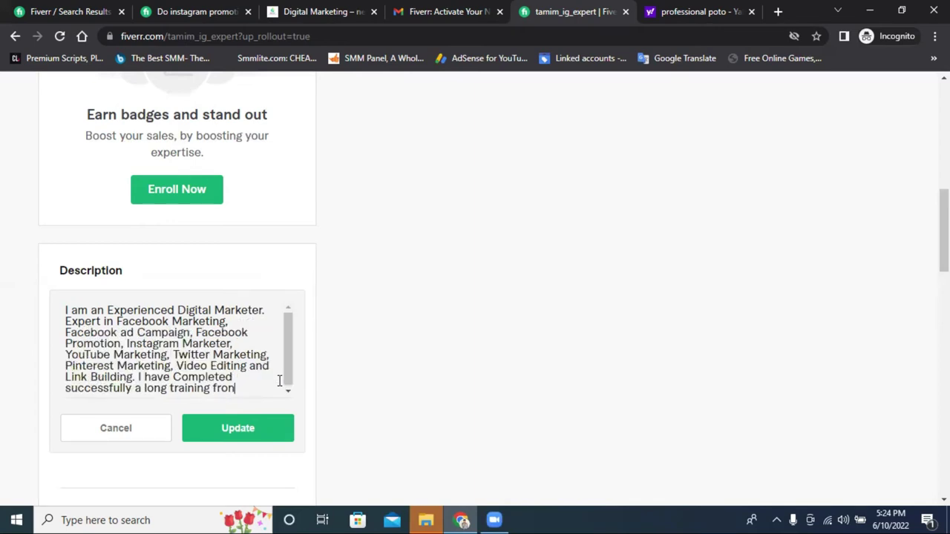
{"action": "key", "text": "BackSpace"}
{"action": "type", "text": "m New Life"}
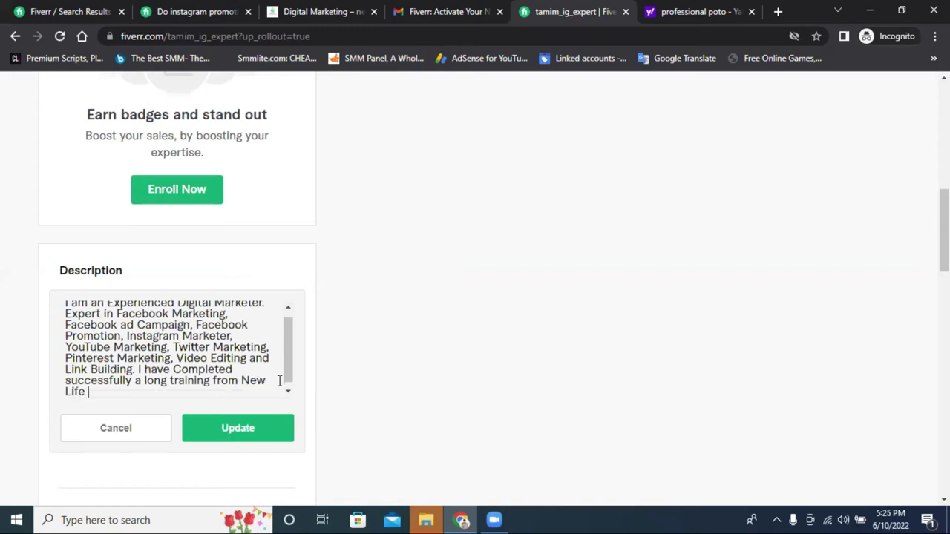
{"action": "type", "text": " Learning Institutre"}
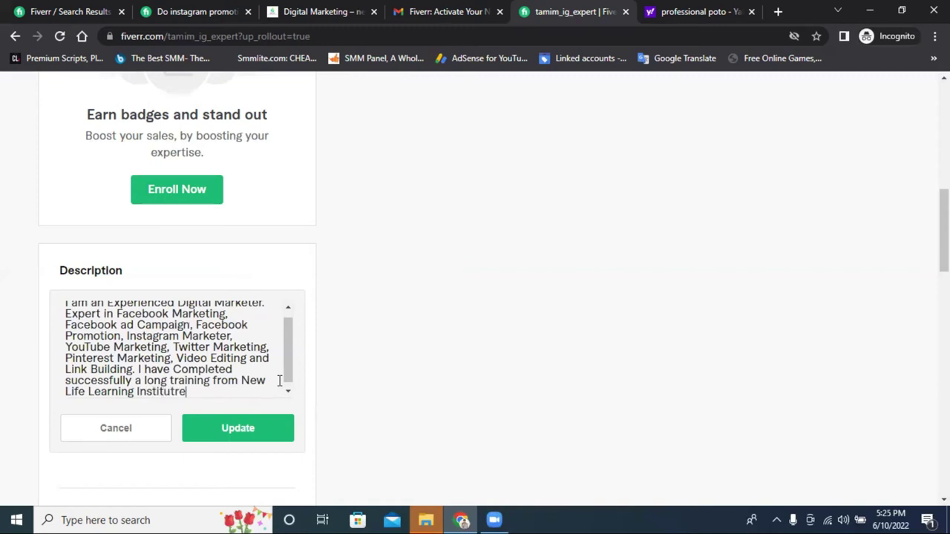
{"action": "right_click", "coordinate": [177, 392]}
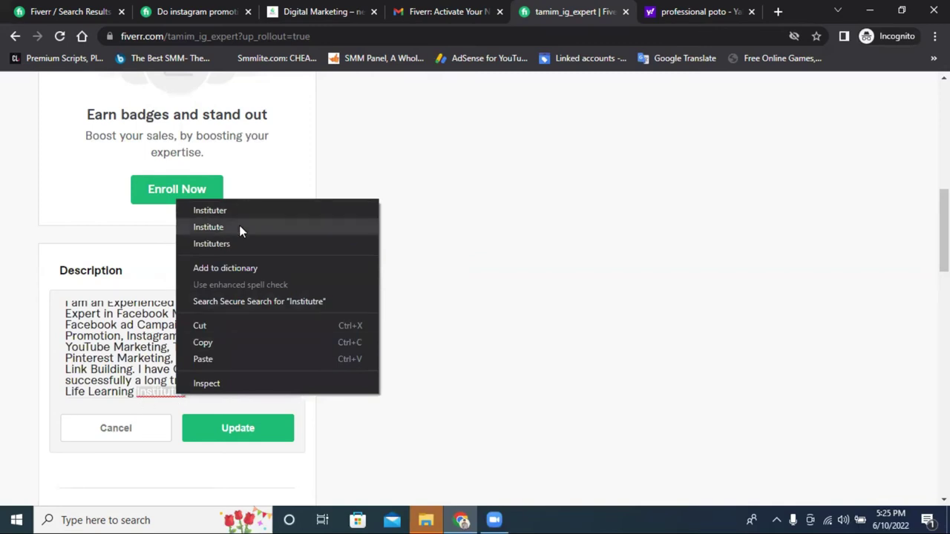
{"action": "left_click", "coordinate": [232, 228]}
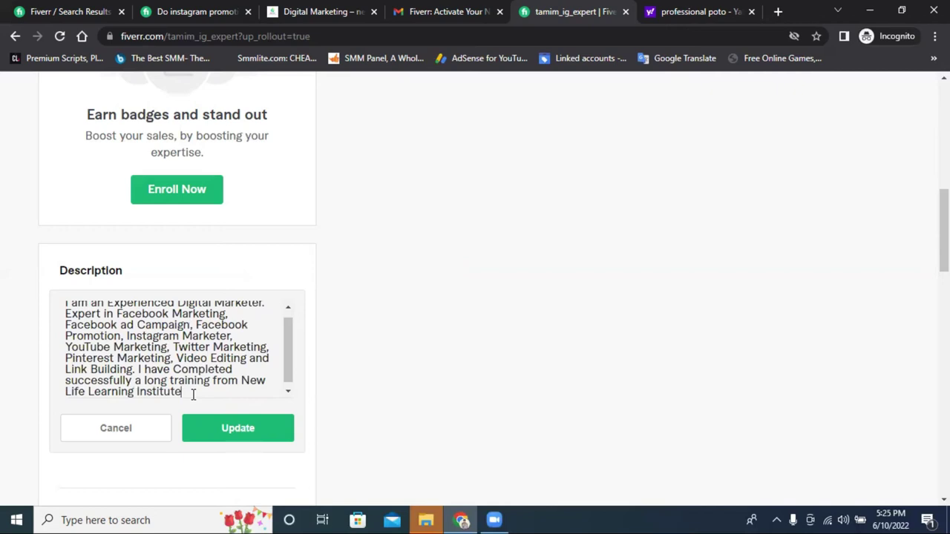
{"action": "type", "text": ",,,,."}
{"action": "key", "text": "BackSpace"}
{"action": "key", "text": "BackSpace"}
{"action": "key", "text": "BackSpace"}
End that sentence with a period and add 'I know many hidden tips & tricks to promote'
{"action": "type", "text": "."}
{"action": "scroll", "coordinate": [193, 395], "scroll_direction": "down", "scroll_amount": 1}
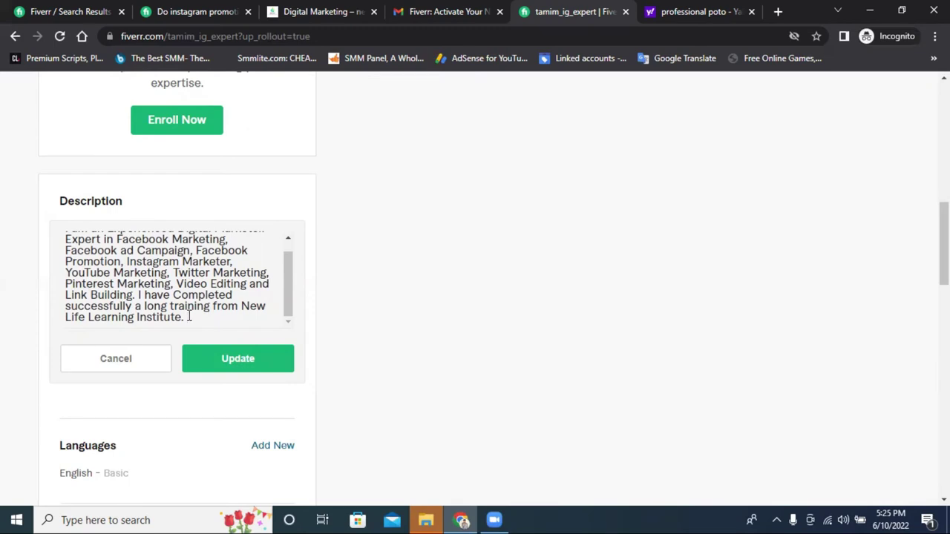
{"action": "type", "text": "know many hidden "}
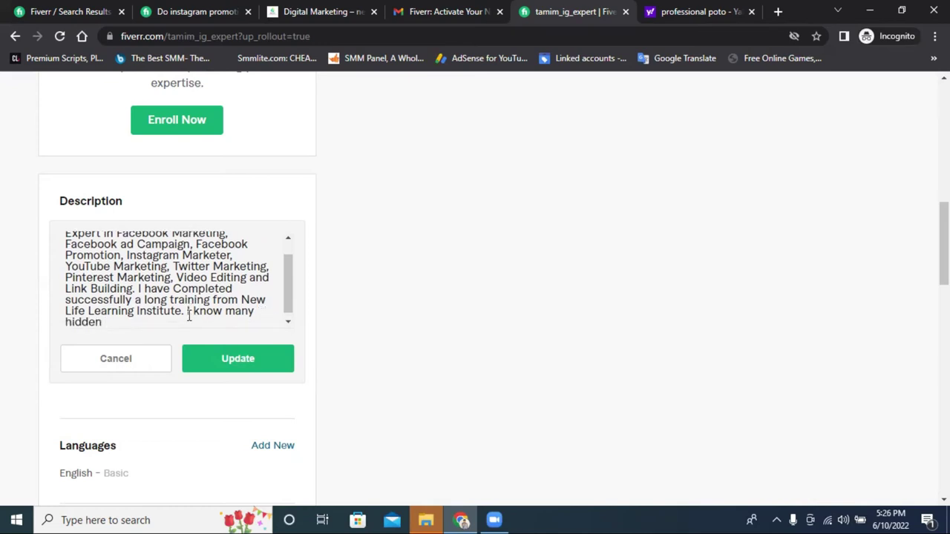
{"action": "type", "text": "tips & tricks y"}
{"action": "key", "text": "BackSpace"}
{"action": "type", "text": "to promoto"}
{"action": "right_click", "coordinate": [198, 324]}
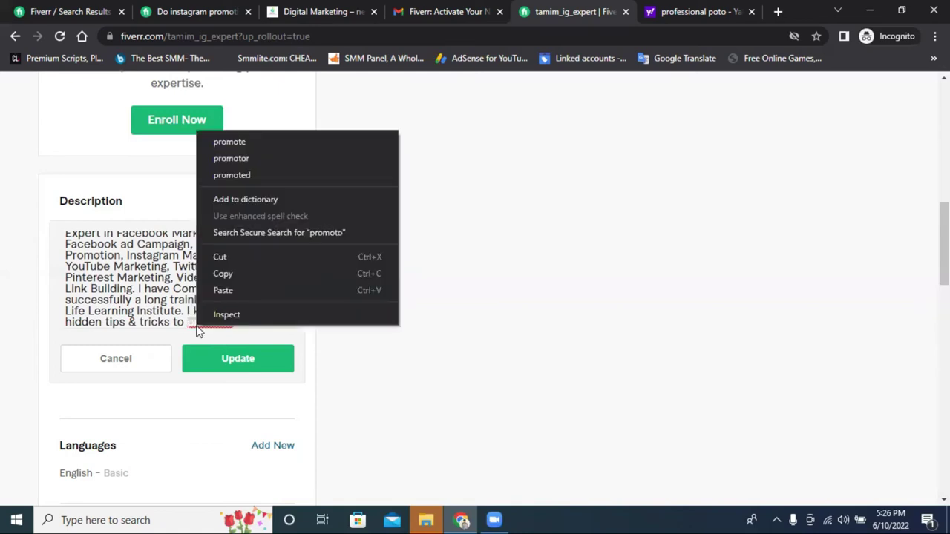
{"action": "left_click", "coordinate": [220, 144]}
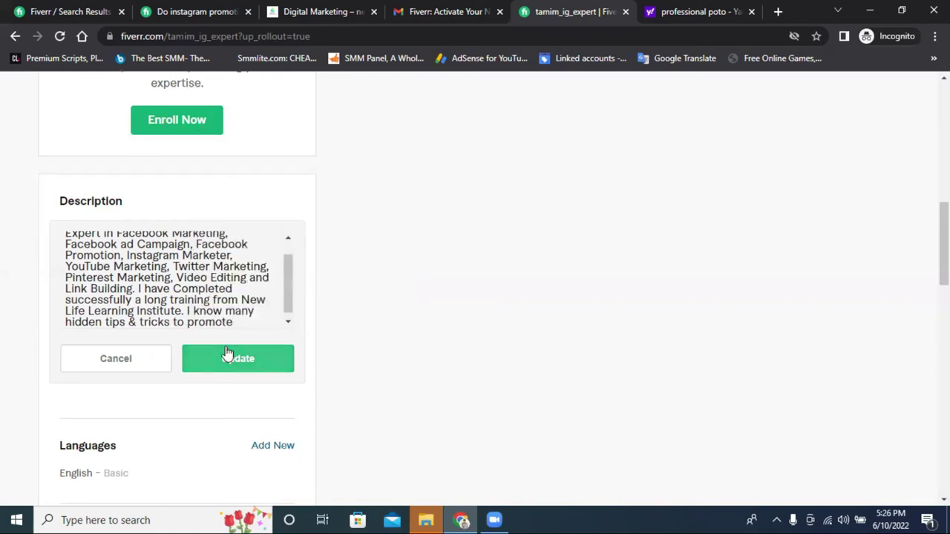
Add 'any business or services.' and begin 'Able to work with you accourding'
{"action": "type", "text": "any business"}
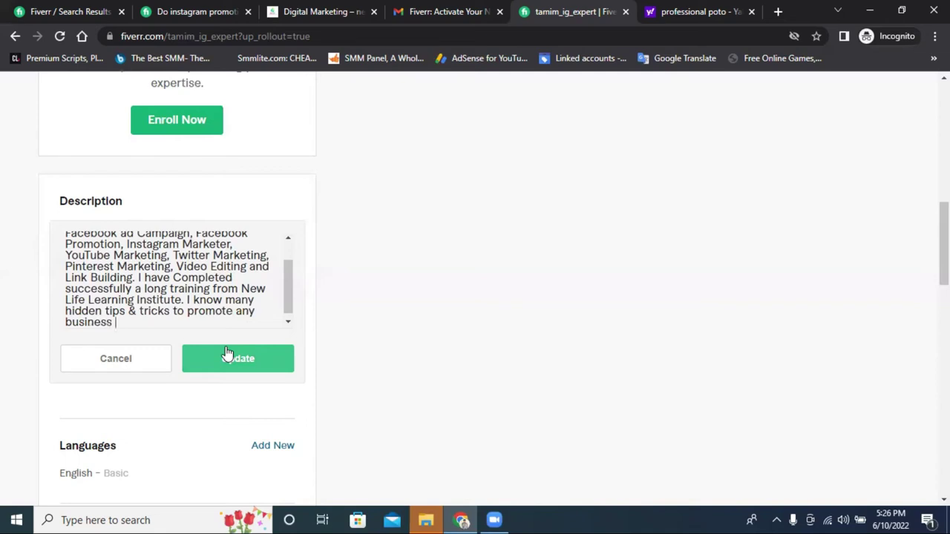
{"action": "type", "text": " or services"}
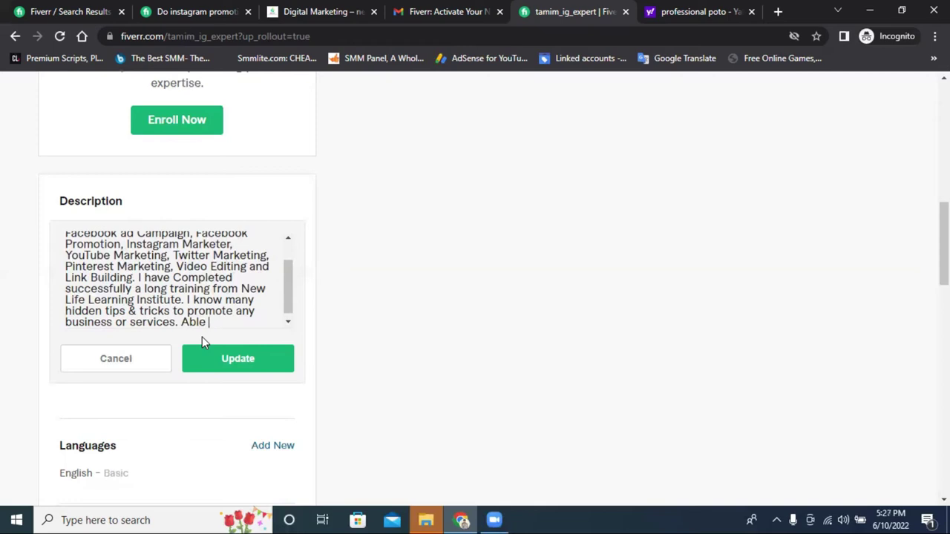
{"action": "type", "text": "work with you "}
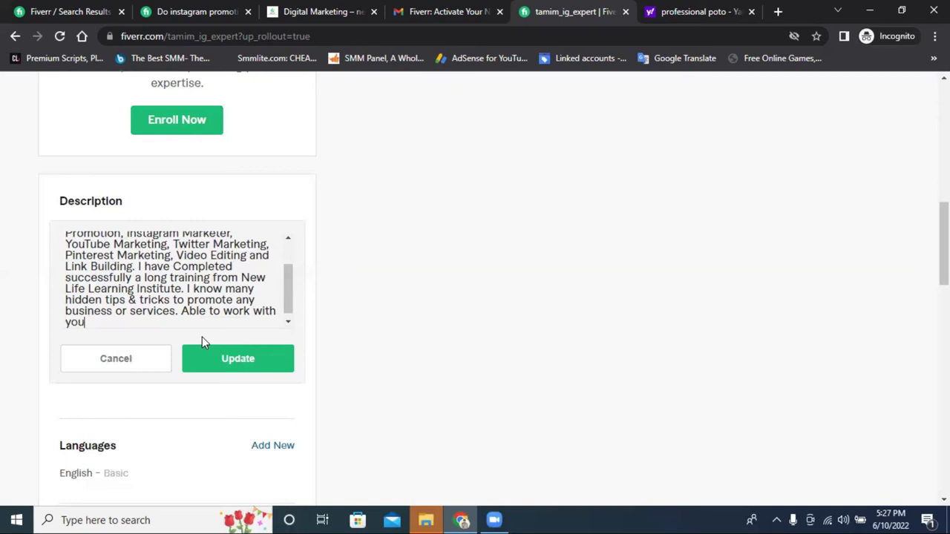
{"action": "type", "text": "accourding"}
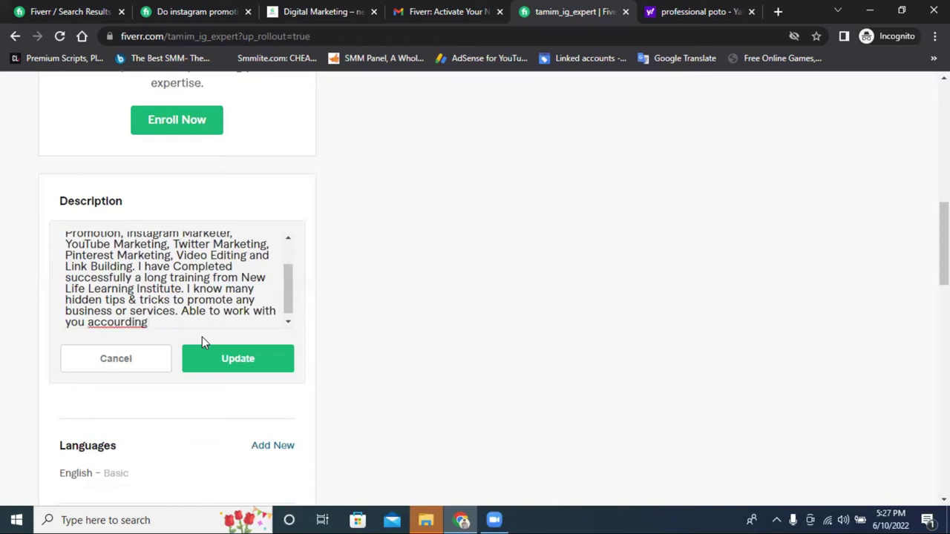
Fix 'accourding' to 'according', then add 'to your Targeted time or location. I am very professtional'
{"action": "right_click", "coordinate": [95, 324]}
{"action": "left_click", "coordinate": [159, 171]}
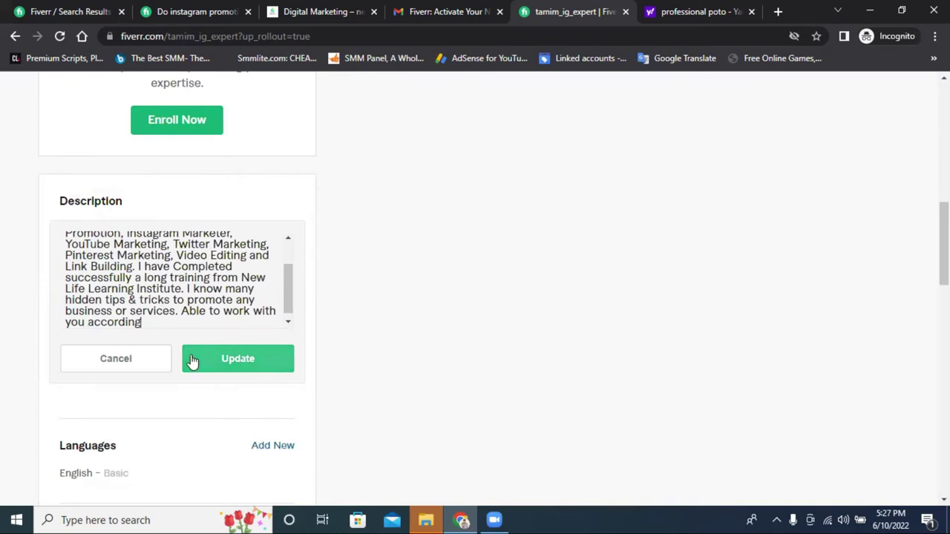
{"action": "type", "text": "to your Targeted "}
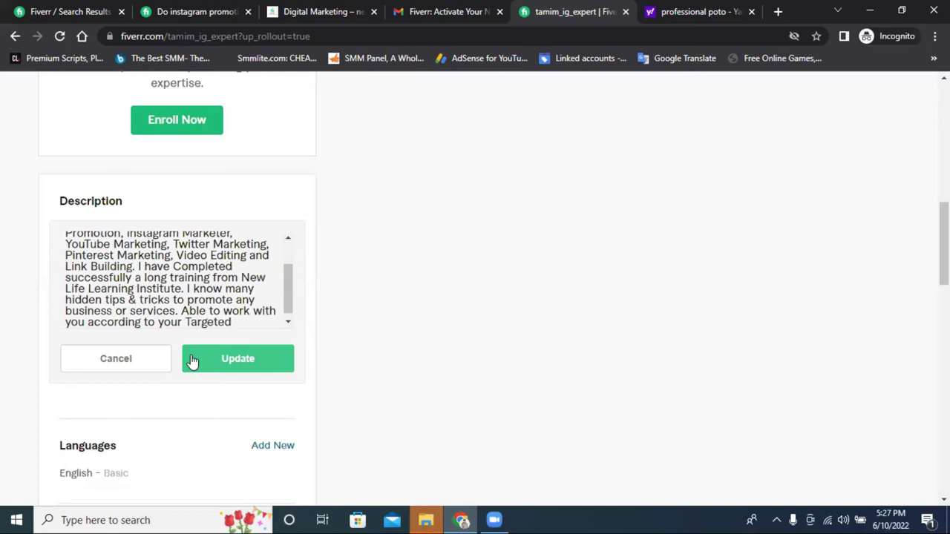
{"action": "type", "text": "tim"}
{"action": "type", "text": "e or lo"}
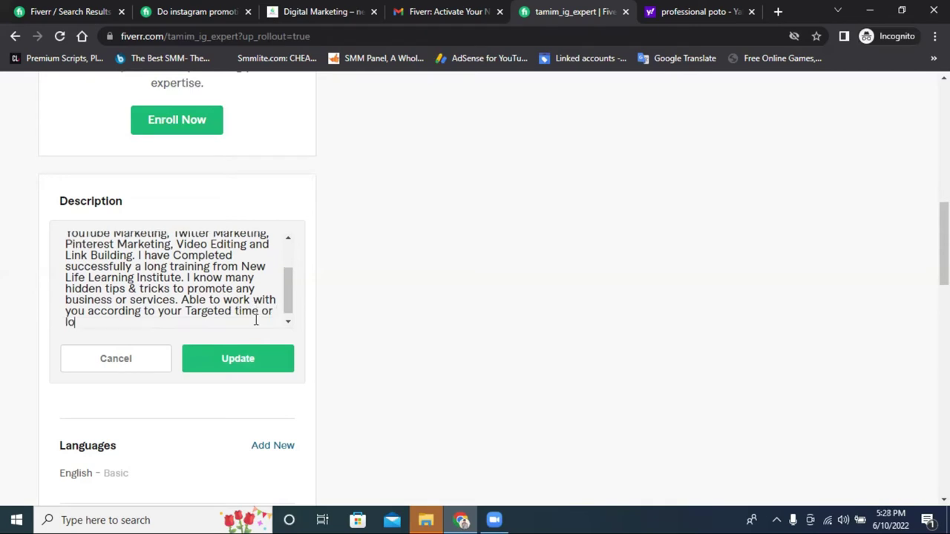
{"action": "type", "text": "cation."}
{"action": "type", "text": "am ve"}
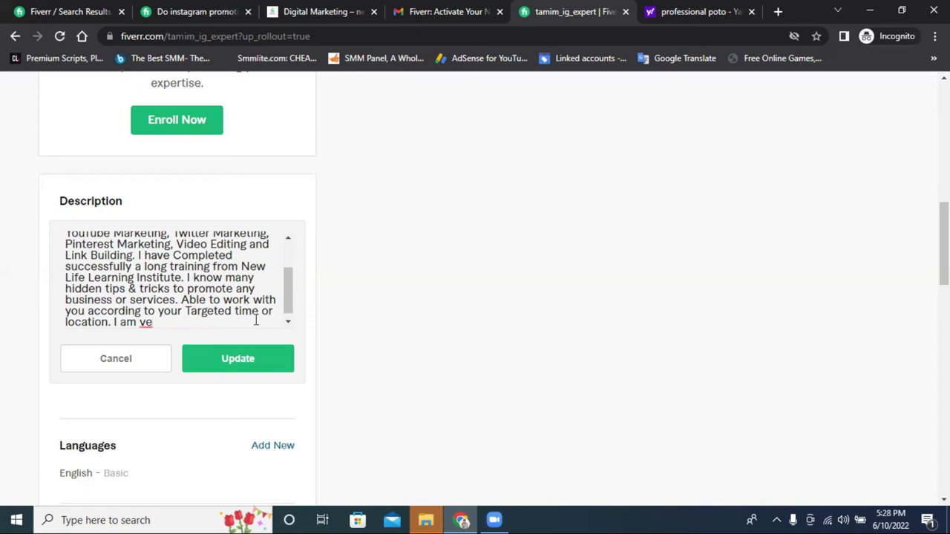
{"action": "key", "text": "BackSpace"}
{"action": "key", "text": "BackSpace"}
{"action": "key", "text": "BackSpace"}
{"action": "type", "text": "m very professtion"}
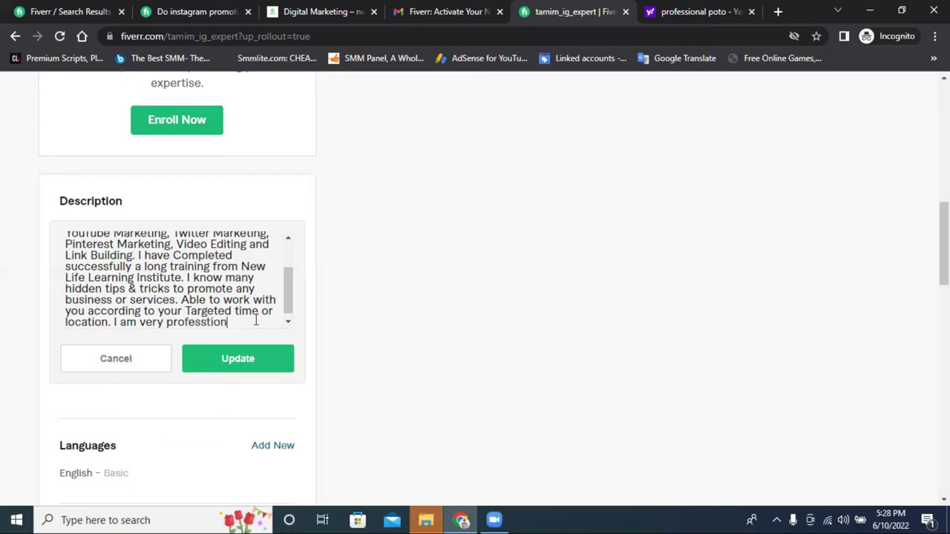
{"action": "type", "text": "al"}
Correct 'professtional' to 'professional' and continue with 'with my client and i try best to de'
{"action": "right_click", "coordinate": [208, 324]}
{"action": "left_click", "coordinate": [245, 152]}
{"action": "type", "text": "with"}
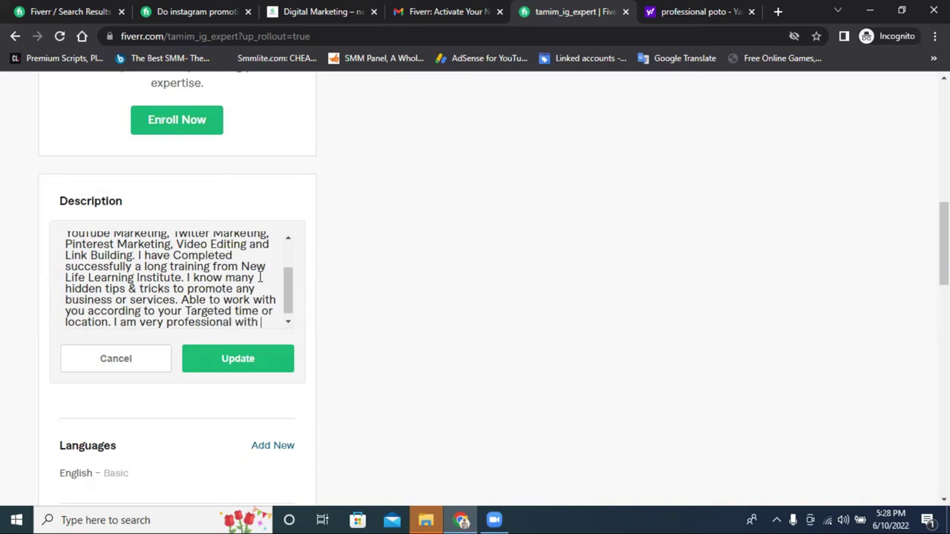
{"action": "type", "text": " mu"}
{"action": "key", "text": "BackSpace"}
{"action": "type", "text": "y"}
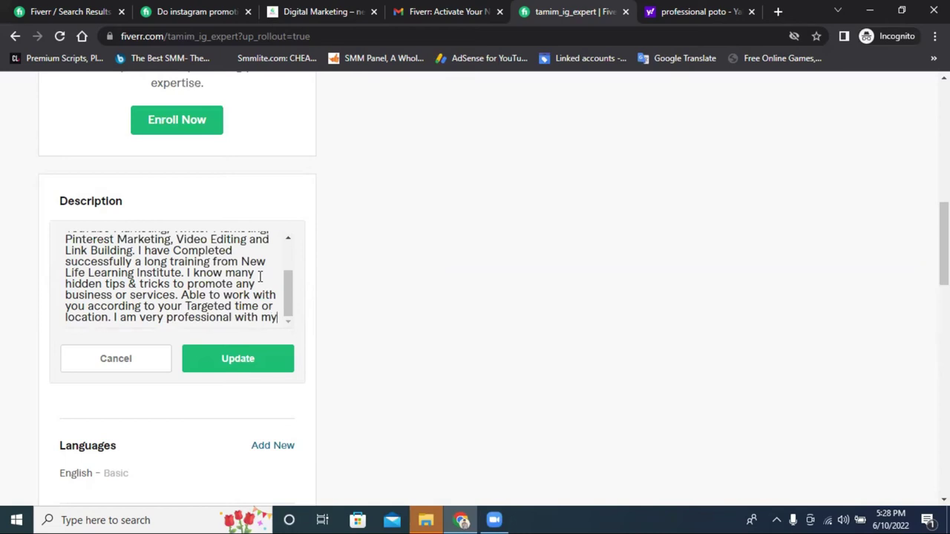
{"action": "type", "text": " cli"}
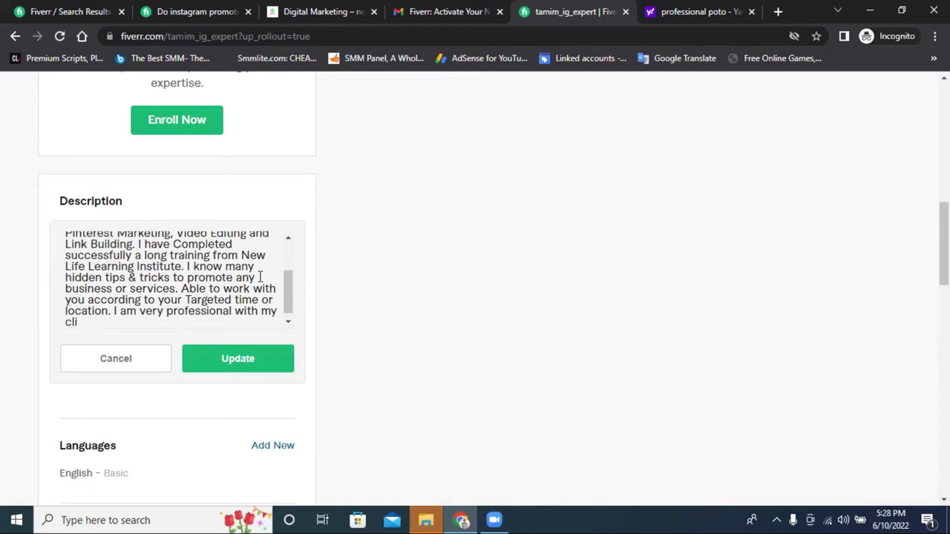
{"action": "type", "text": "ent and i try best"}
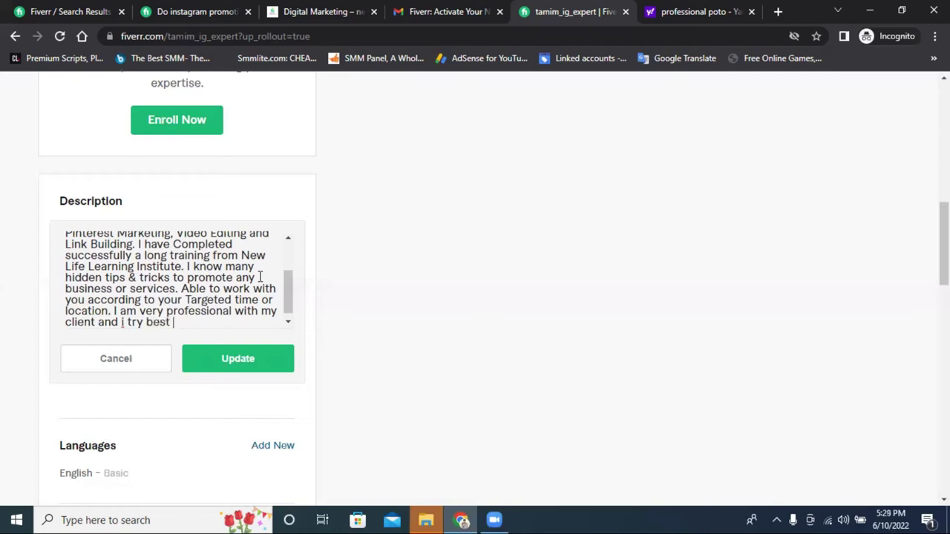
{"action": "type", "text": " to de"}
Capitalise the lowercase 'i' and finish the sentence with 'livery my work to theme'
{"action": "left_click", "coordinate": [123, 321]}
{"action": "key", "text": "BackSpace"}
{"action": "type", "text": "I"}
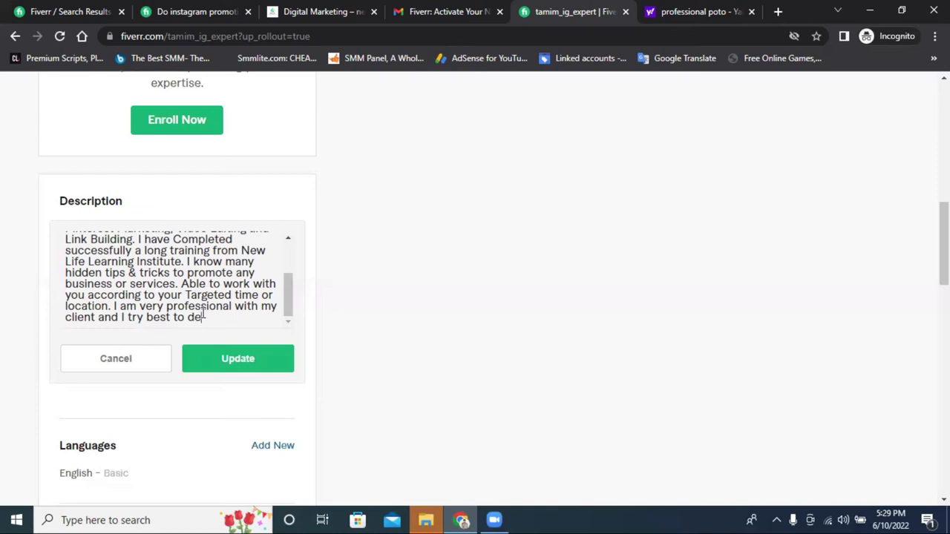
{"action": "type", "text": "livery my work"}
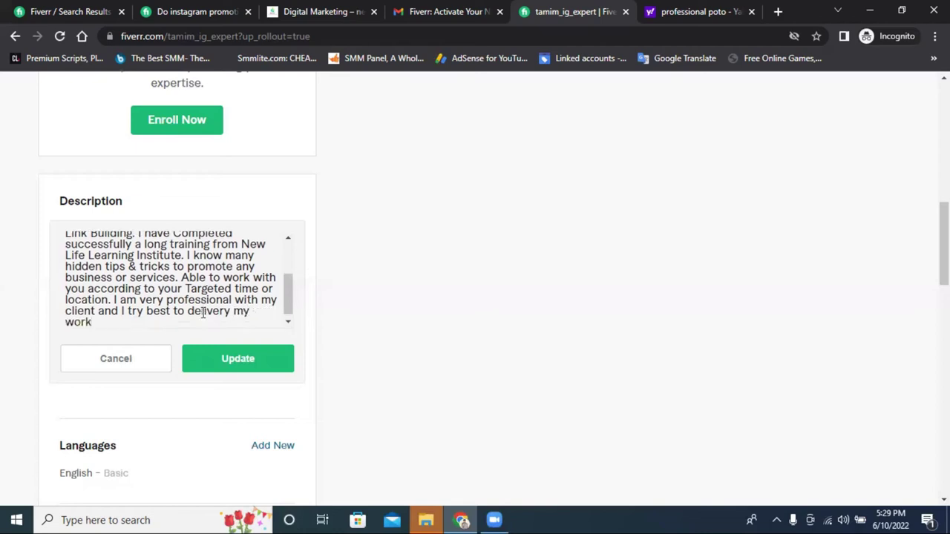
{"action": "type", "text": " to theme"}
Trim 'theme' to 'them' and type 'You will be services reliability, flexibi'
{"action": "key", "text": "BackSpace"}
{"action": "type", "text": "You wil"}
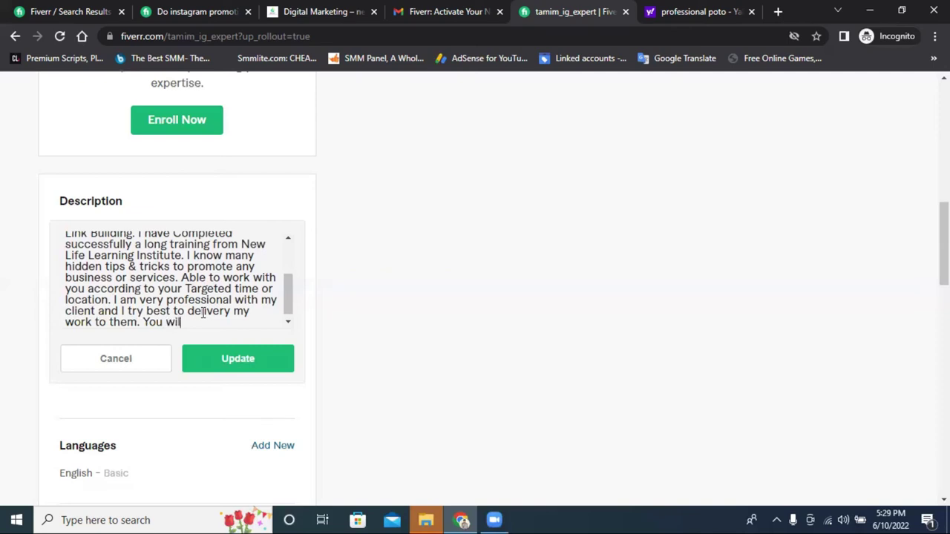
{"action": "type", "text": "l  be services reli"}
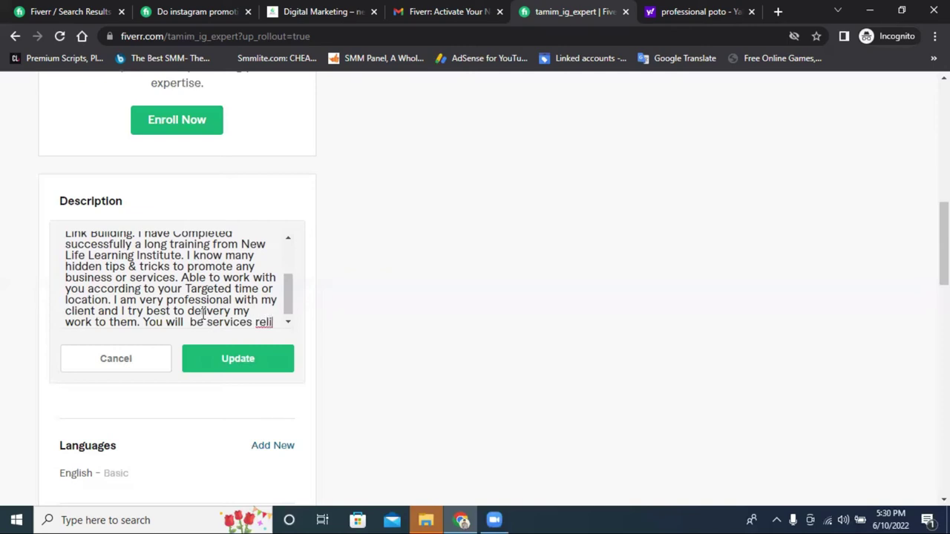
{"action": "type", "text": "abi"}
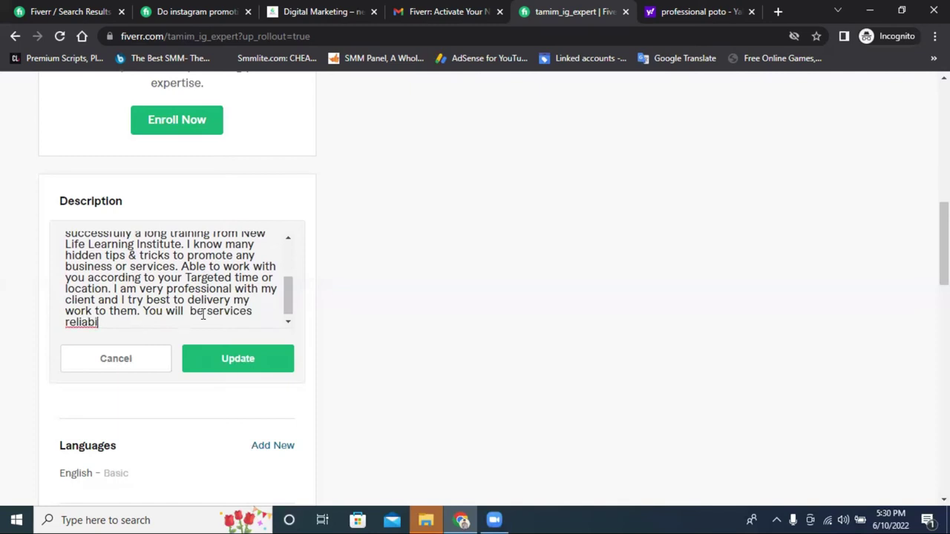
{"action": "type", "text": "lity ,"}
{"action": "key", "text": "BackSpace"}
{"action": "key", "text": "BackSpace"}
{"action": "type", "text": ", flexibi"}
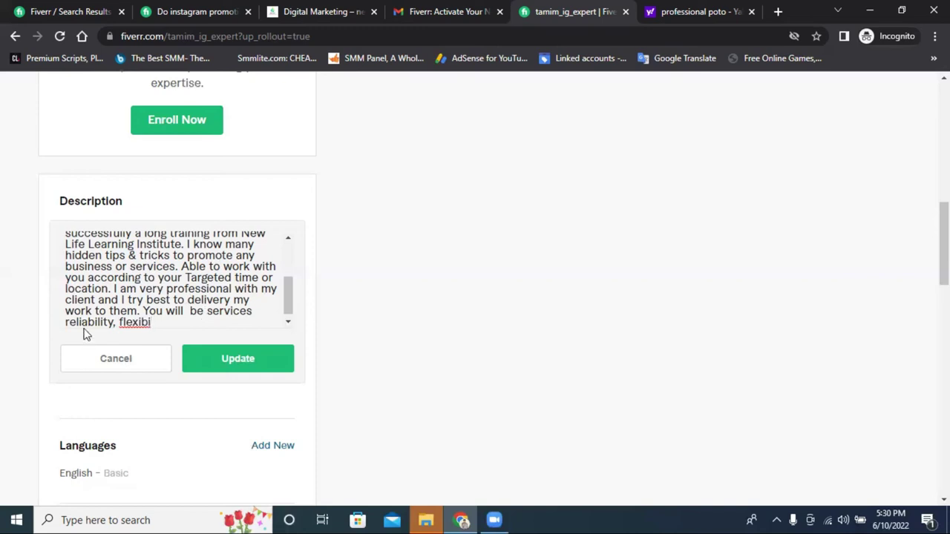
Fix the unfinished 'flexibi' and continue with 'flexibility and honestly . I am wating'
{"action": "left_click_drag", "start_coordinate": [89, 323], "coordinate": [114, 318]}
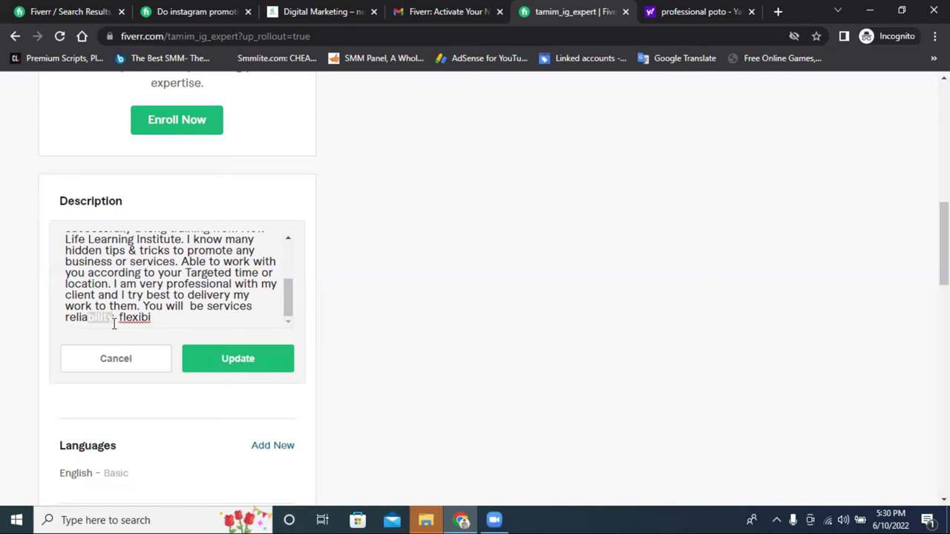
{"action": "double_click", "coordinate": [122, 319]}
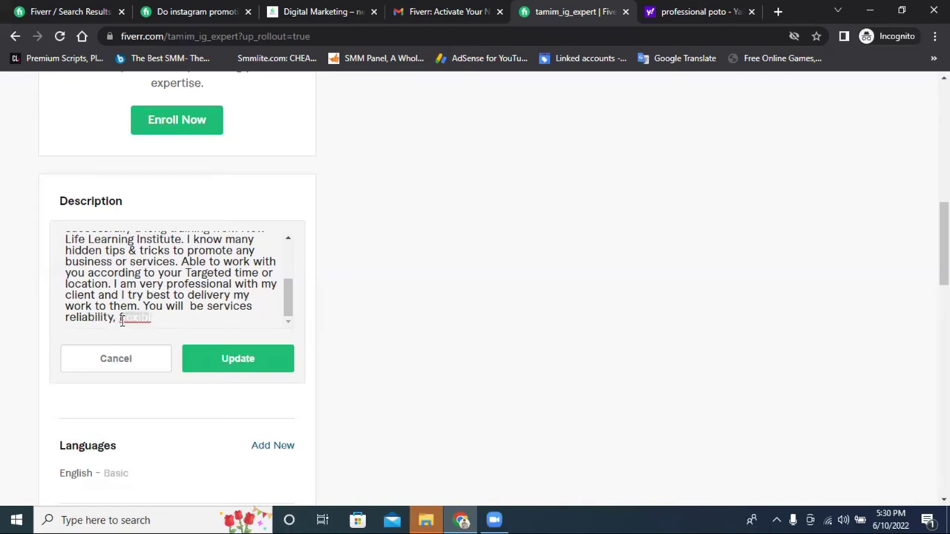
{"action": "type", "text": "bility"}
{"action": "left_click", "coordinate": [119, 318]}
{"action": "key", "text": "Delete"}
{"action": "key", "text": "Delete"}
{"action": "key", "text": "Delete"}
{"action": "key", "text": "Delete"}
{"action": "key", "text": "Delete"}
{"action": "key", "text": "Delete"}
{"action": "type", "text": "flexibility"}
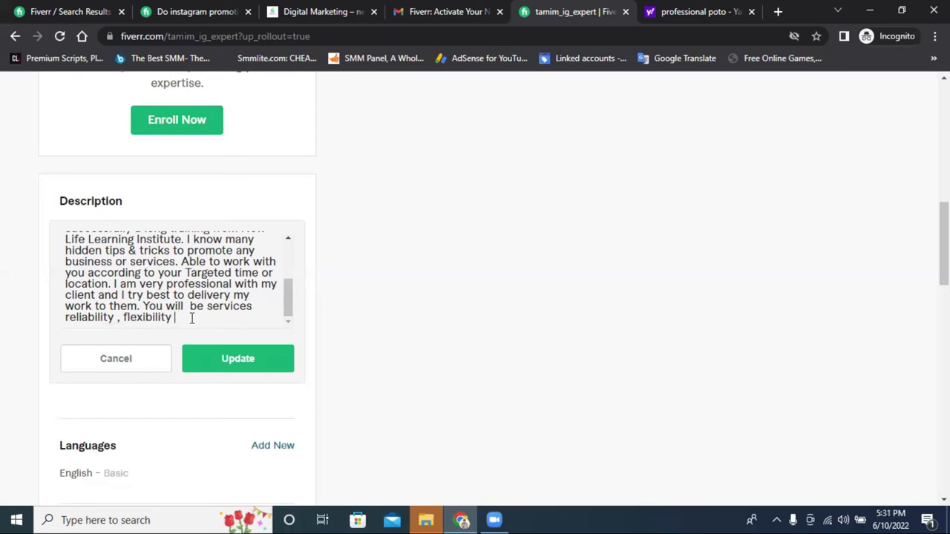
{"action": "type", "text": " and honestly . I am "}
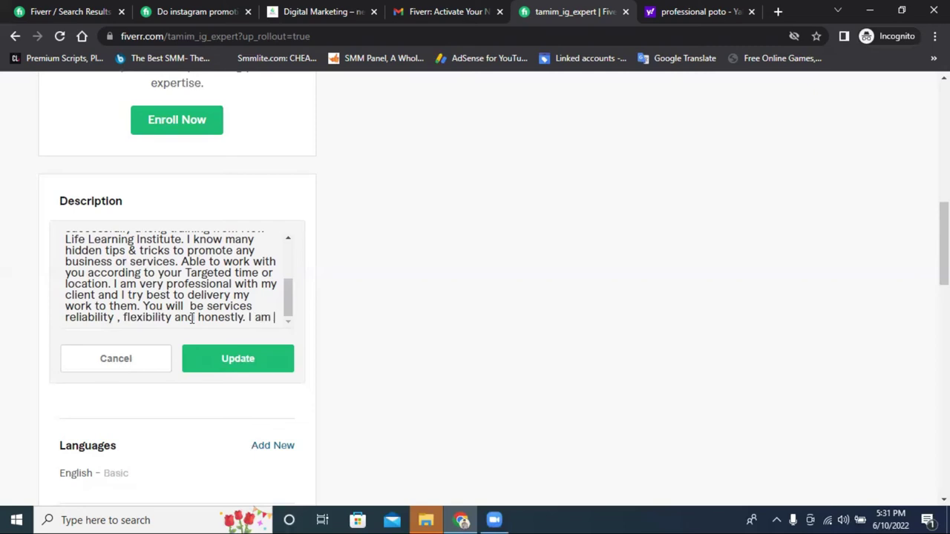
{"action": "type", "text": "wating"}
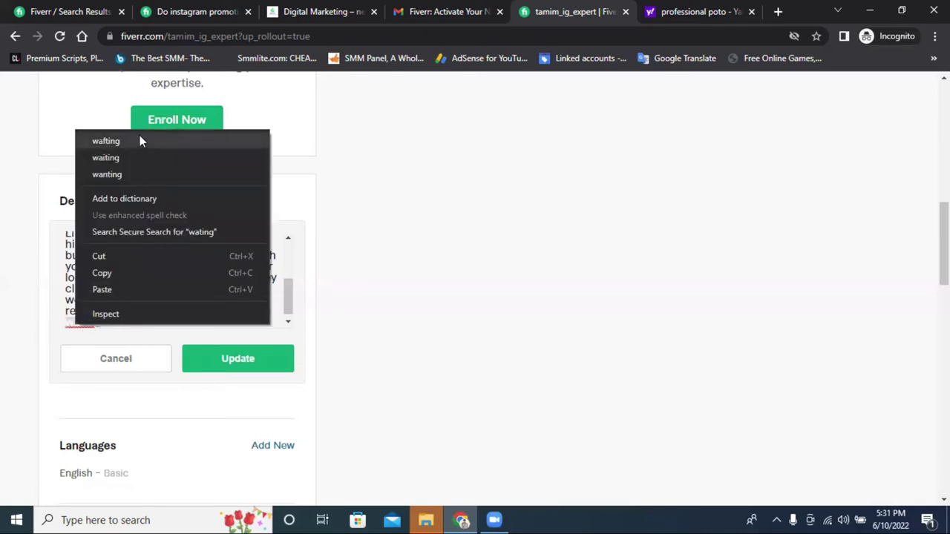
Remove the trailing 'I am waiting' so the text ends 'flexibility and honestly.', then select it all
{"action": "left_click", "coordinate": [135, 156]}
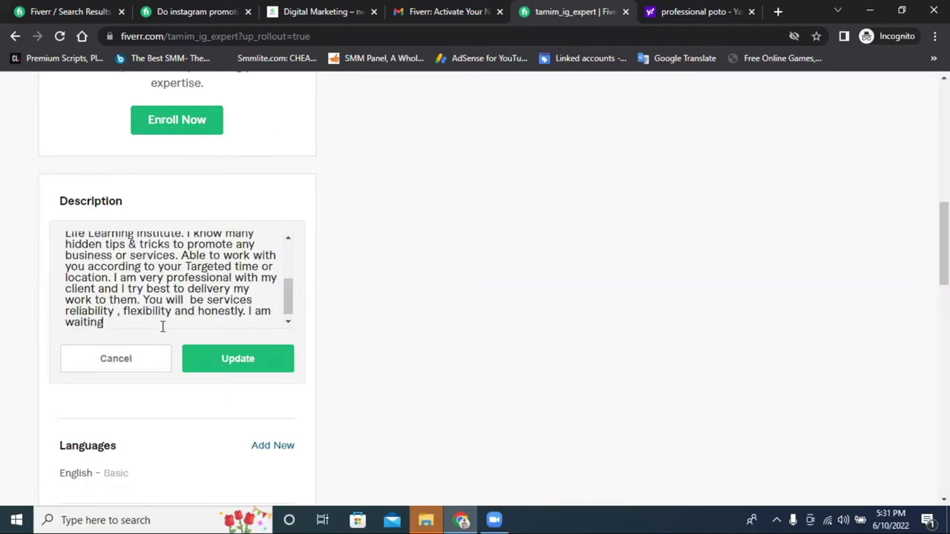
{"action": "left_click", "coordinate": [110, 320]}
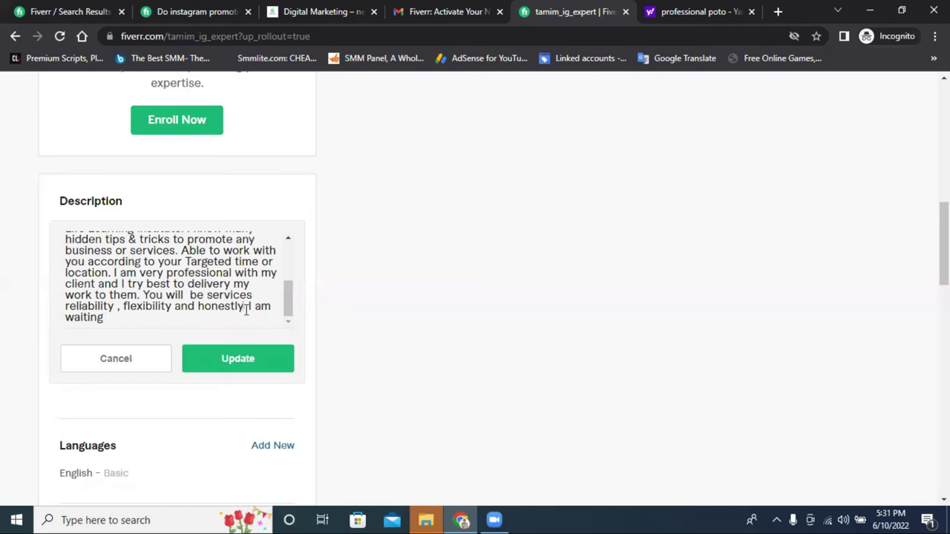
{"action": "left_click_drag", "start_coordinate": [245, 310], "coordinate": [251, 317]}
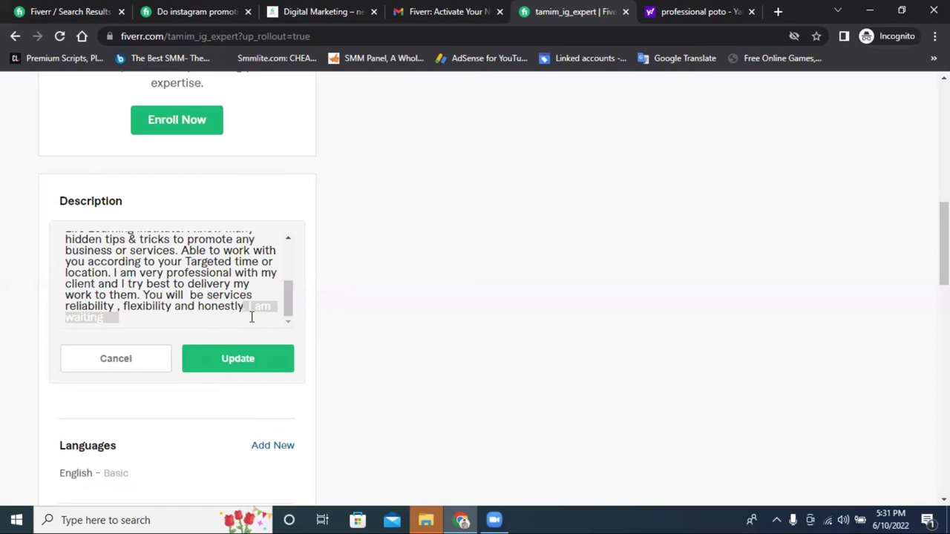
{"action": "key", "text": "BackSpace"}
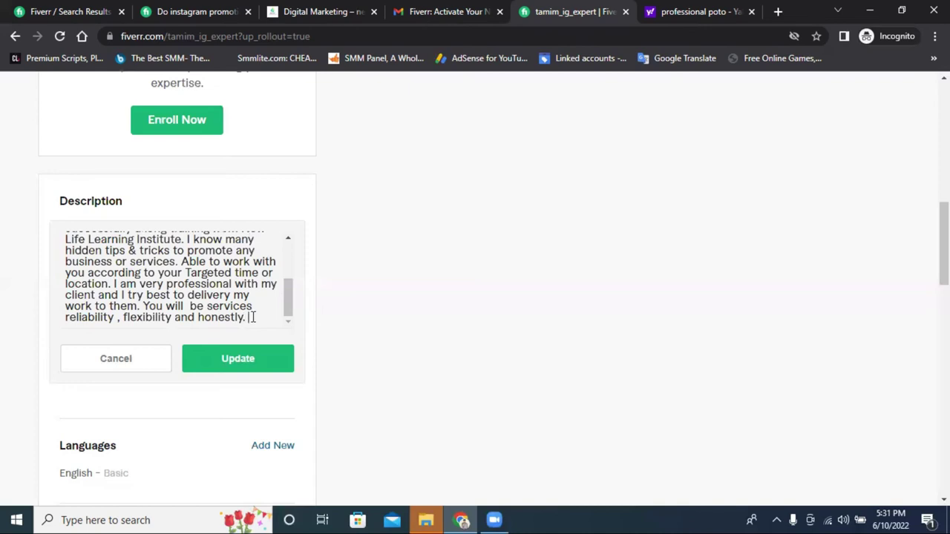
{"action": "left_click_drag", "start_coordinate": [165, 284], "coordinate": [84, 243]}
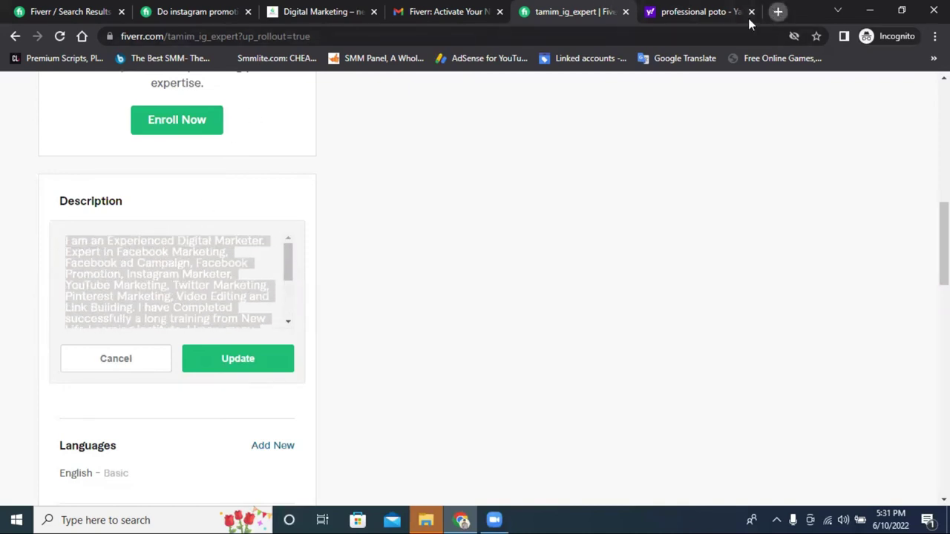
{"action": "left_click", "coordinate": [778, 11]}
In Google Translate, replace the old source text with the pasted Fiverr description for Bengali translation
{"action": "left_click", "coordinate": [664, 58]}
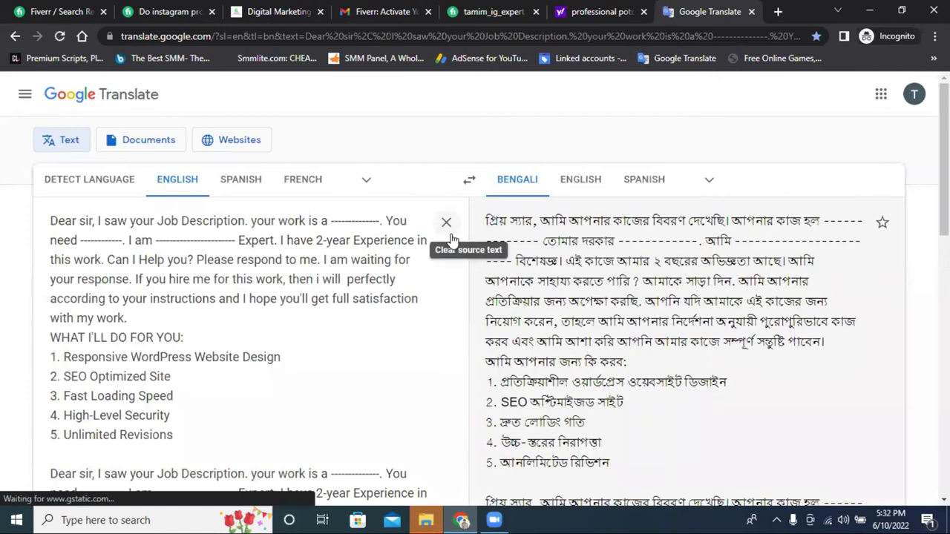
{"action": "left_click", "coordinate": [445, 232]}
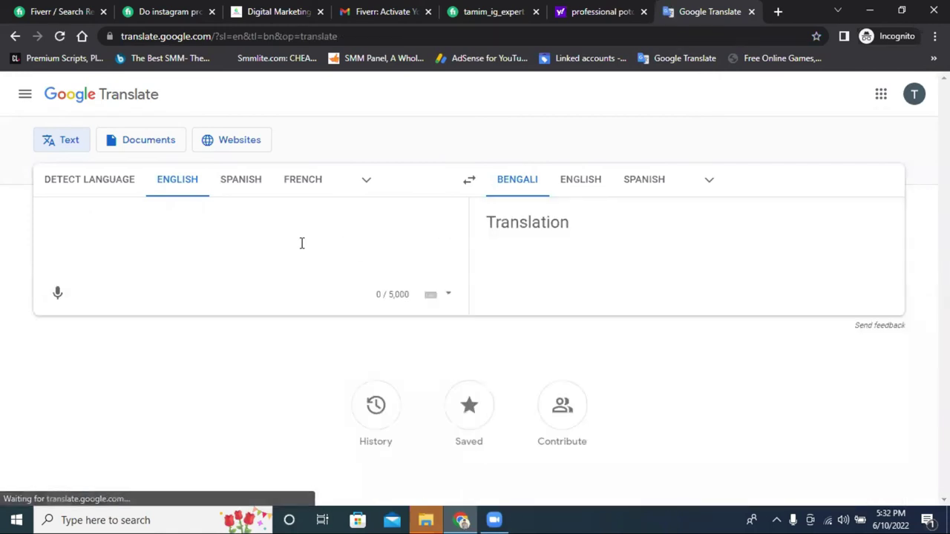
{"action": "type", "text": "I am an Experienced Digital Marketer. Expert in Facebook Marketing, Facebook ad Campaign, Facebook Promotion, Instagram Marketer, YouTube Marketing, Twitter Marketing, Pinterest Marketing, Video Editing and Link Building. I have Completed successfully a long training from New Life Learning Institute. I know many hidden tips & tricks to promote any business or services. Able to work with you according to your Targeted time or location. I am very professional with my client and I try best to delivery my work to them. You will  be services reliability , flexibility and honestly."}
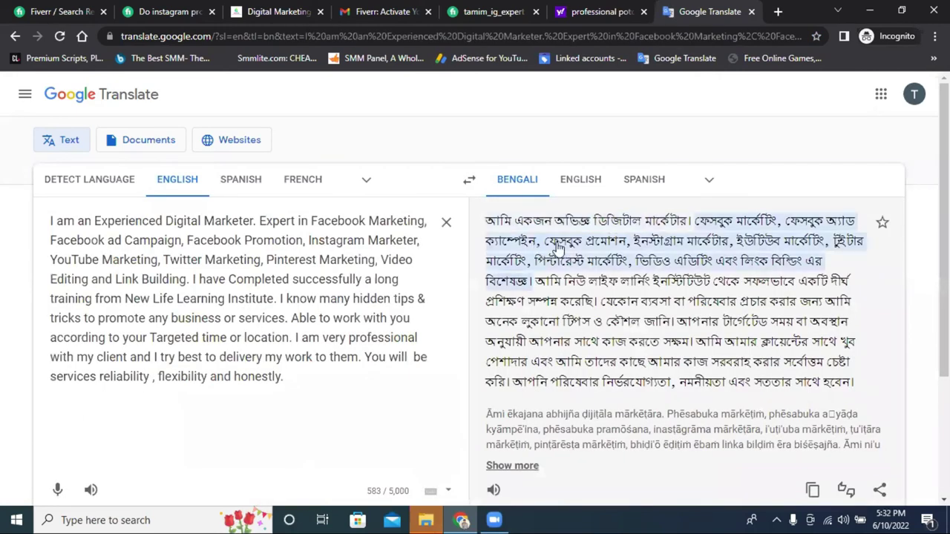
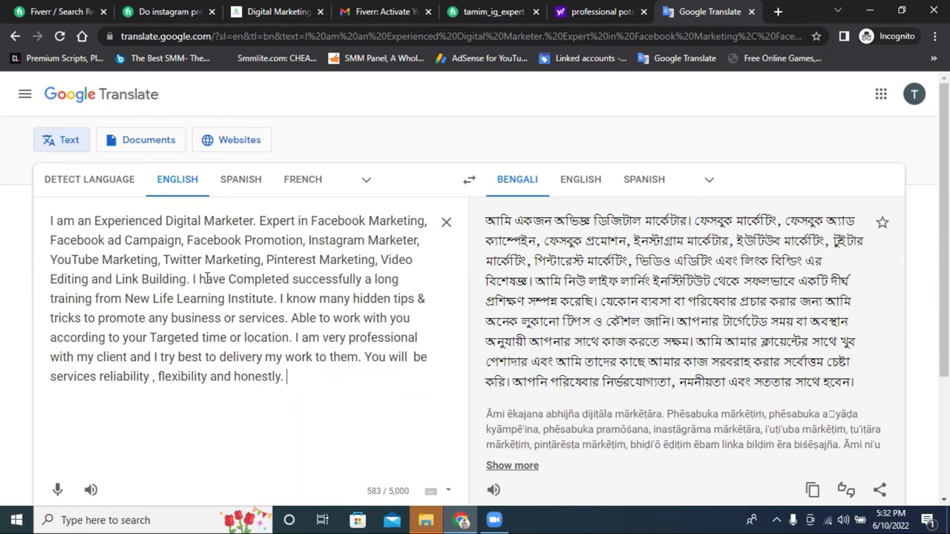
Select the translated English text and save it as the Fiverr profile Description
{"action": "key", "text": "ctrl+a"}
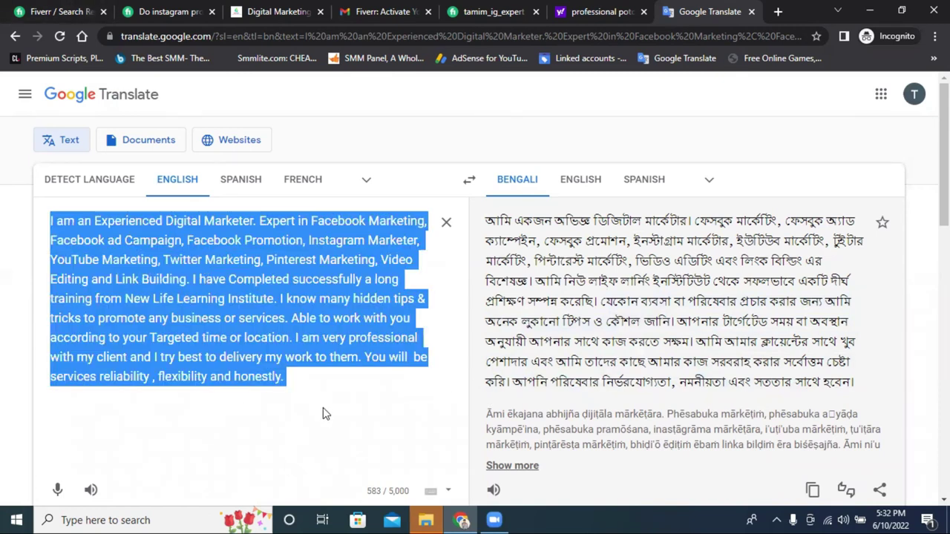
{"action": "left_click", "coordinate": [41, 7]}
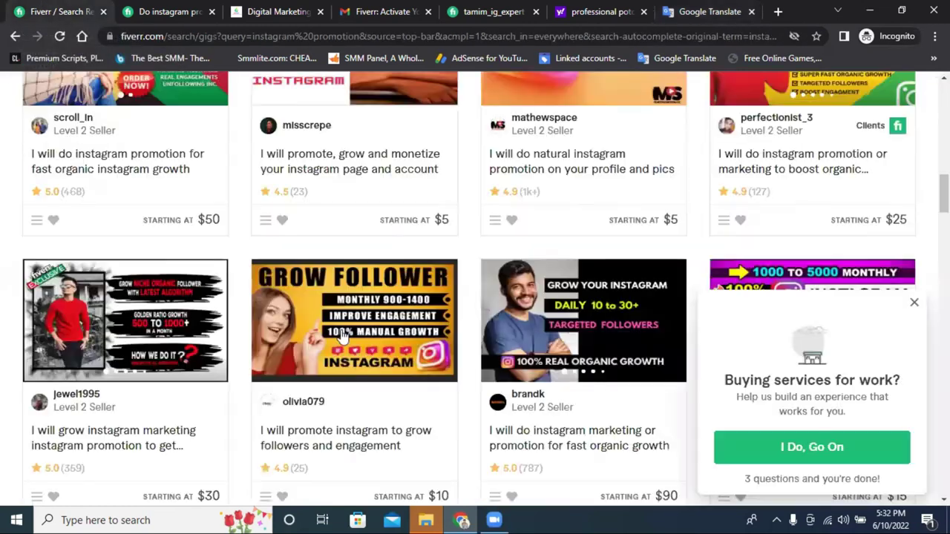
{"action": "left_click", "coordinate": [475, 16]}
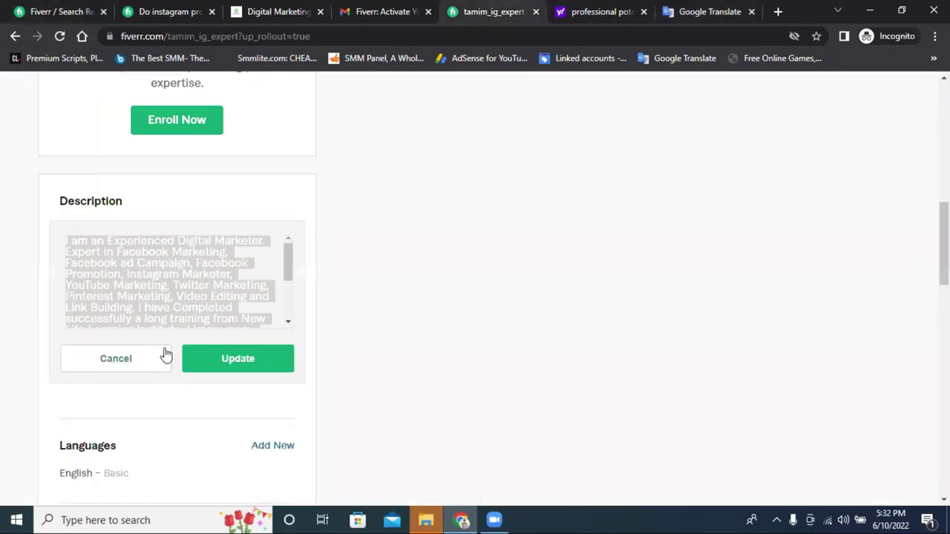
{"action": "left_click", "coordinate": [227, 361]}
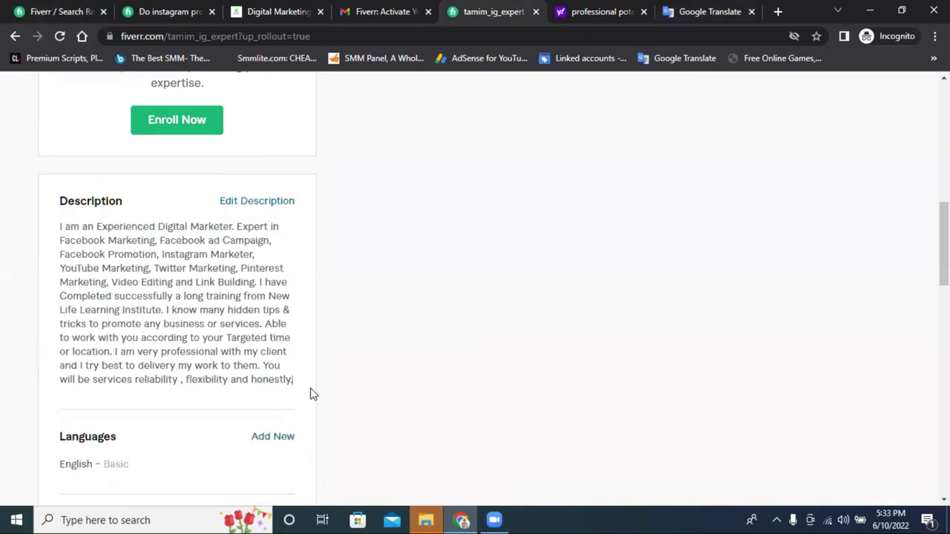
Add English at Fluent level to the profile's Languages
{"action": "scroll", "coordinate": [221, 324], "scroll_direction": "down", "scroll_amount": 2}
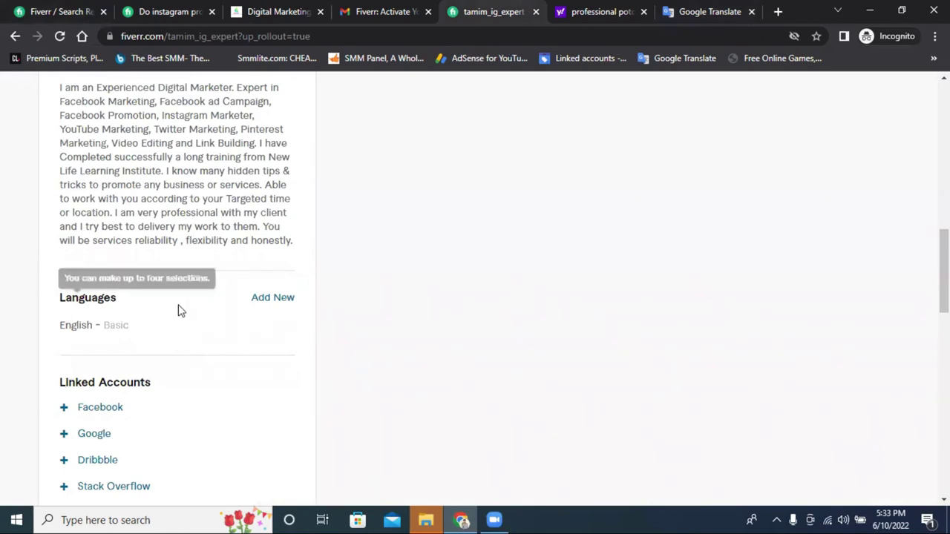
{"action": "left_click", "coordinate": [271, 300]}
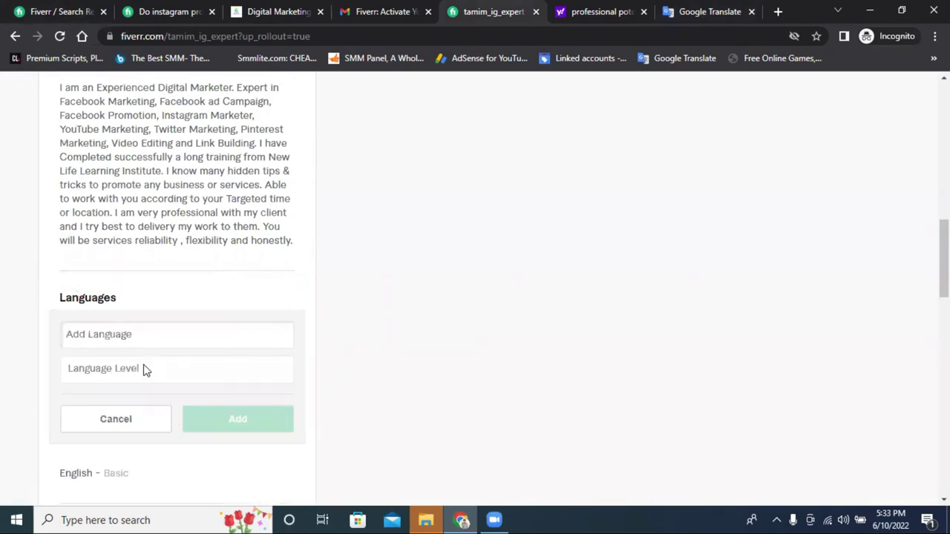
{"action": "left_click", "coordinate": [132, 336]}
{"action": "type", "text": "En"}
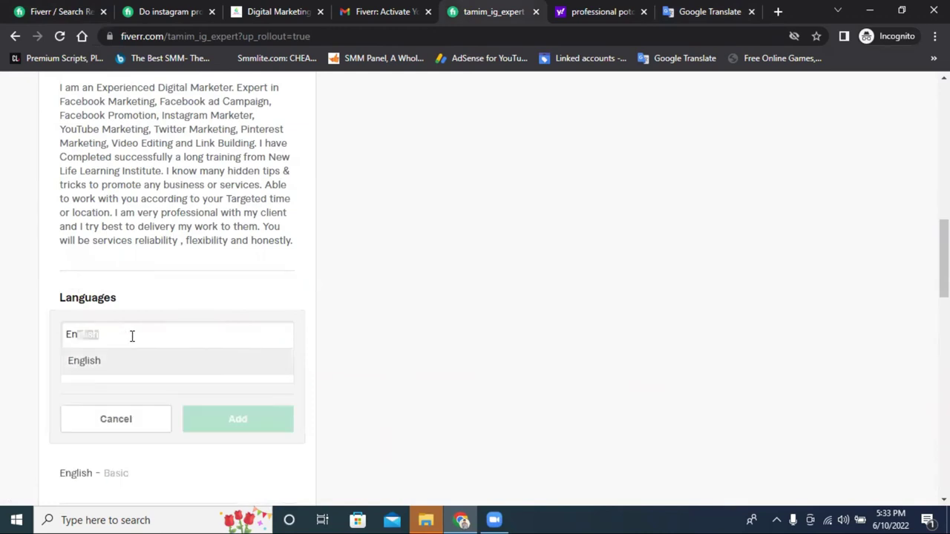
{"action": "left_click", "coordinate": [112, 364]}
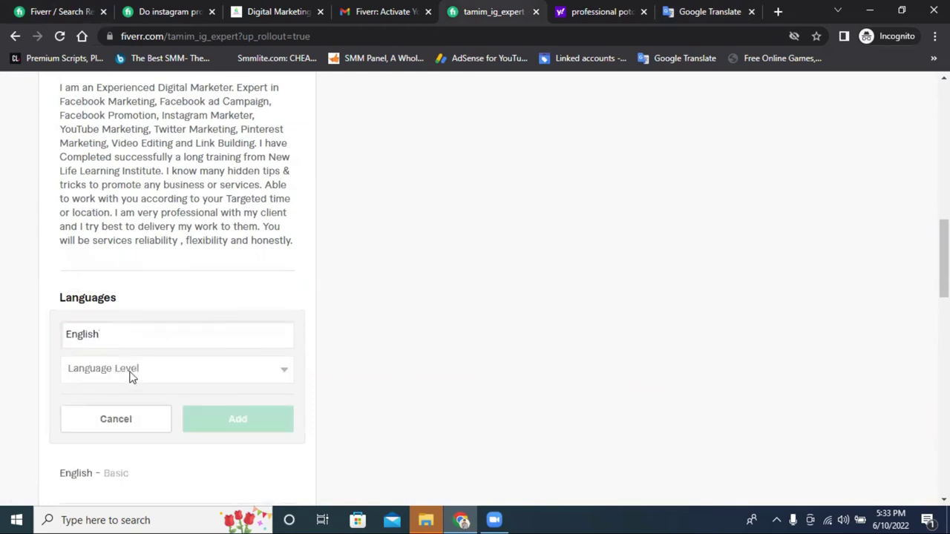
{"action": "left_click", "coordinate": [130, 377]}
{"action": "left_click", "coordinate": [123, 413]}
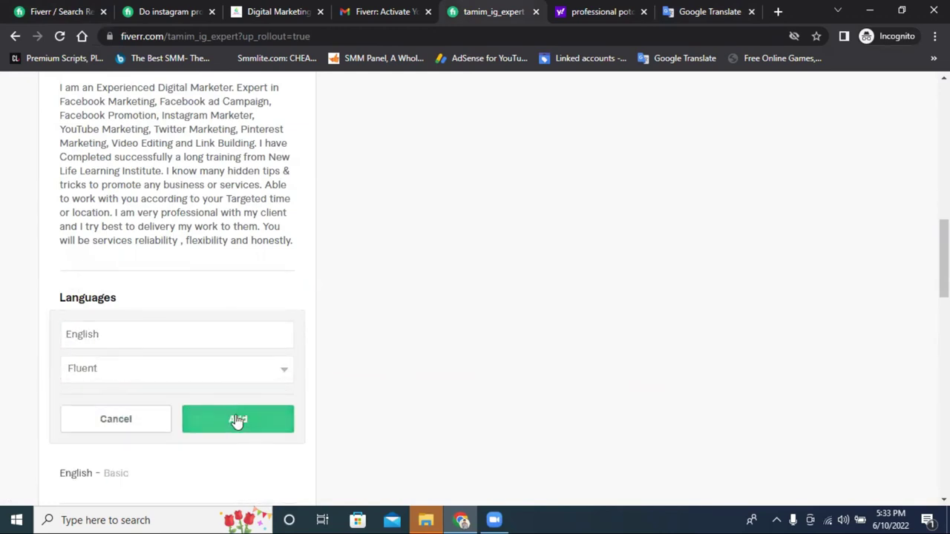
{"action": "left_click", "coordinate": [237, 420]}
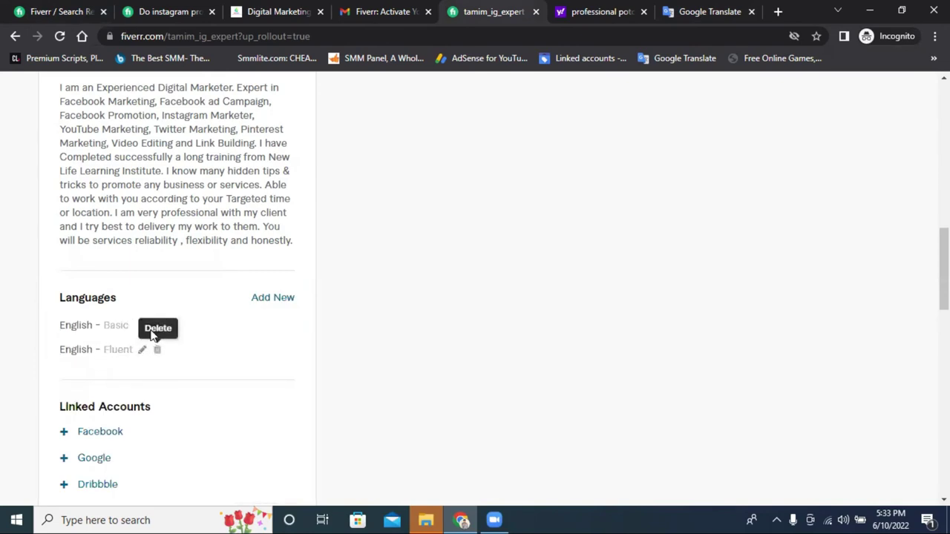
Delete the English - Basic entry and add Bengali at Native/Bilingual level
{"action": "left_click", "coordinate": [154, 328]}
{"action": "left_click", "coordinate": [271, 297]}
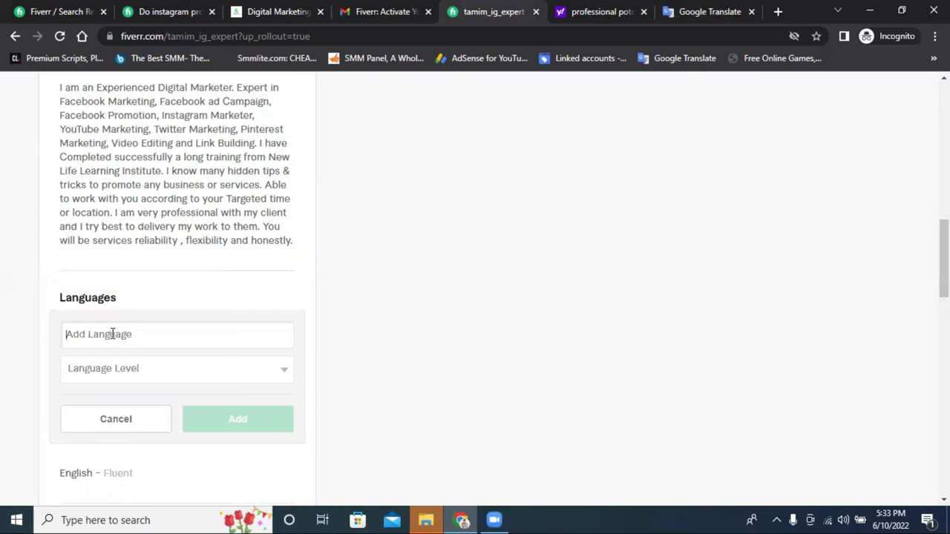
{"action": "type", "text": "Beng"}
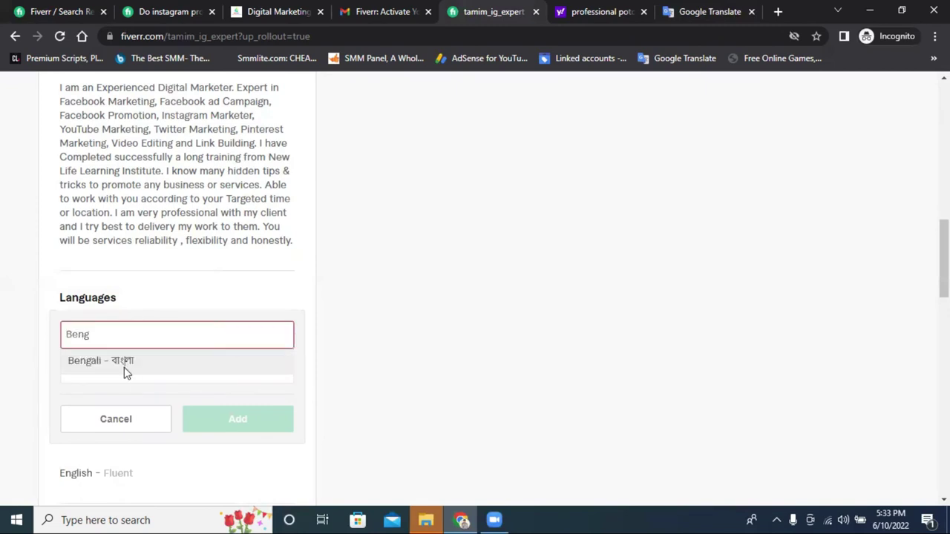
{"action": "left_click", "coordinate": [126, 372]}
{"action": "left_click", "coordinate": [131, 369]}
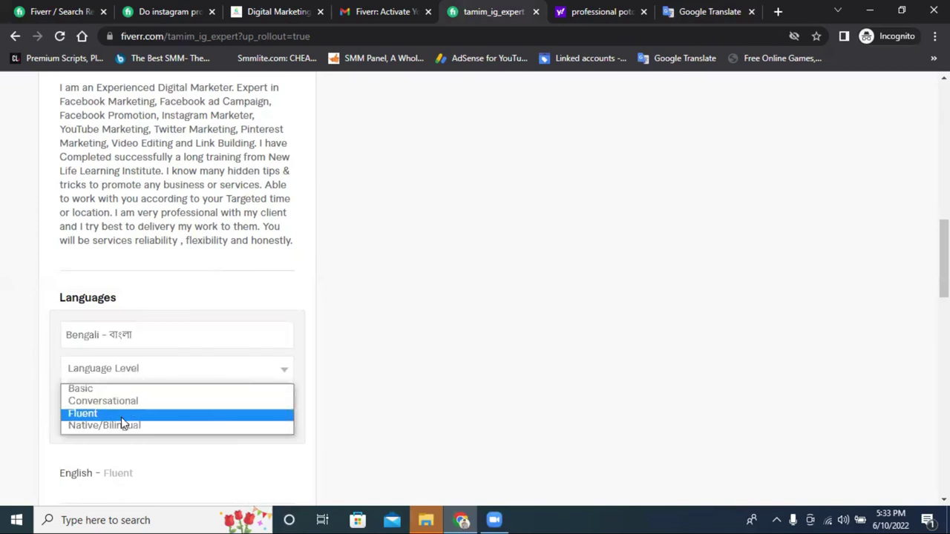
{"action": "left_click", "coordinate": [123, 424]}
{"action": "left_click", "coordinate": [252, 423]}
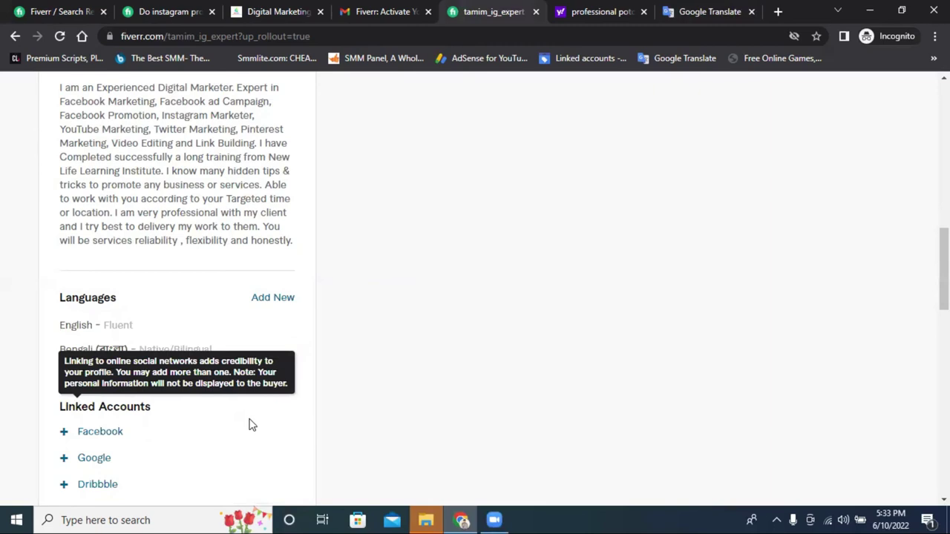
Add Hindi at Fluent level as the third language
{"action": "left_click", "coordinate": [280, 299]}
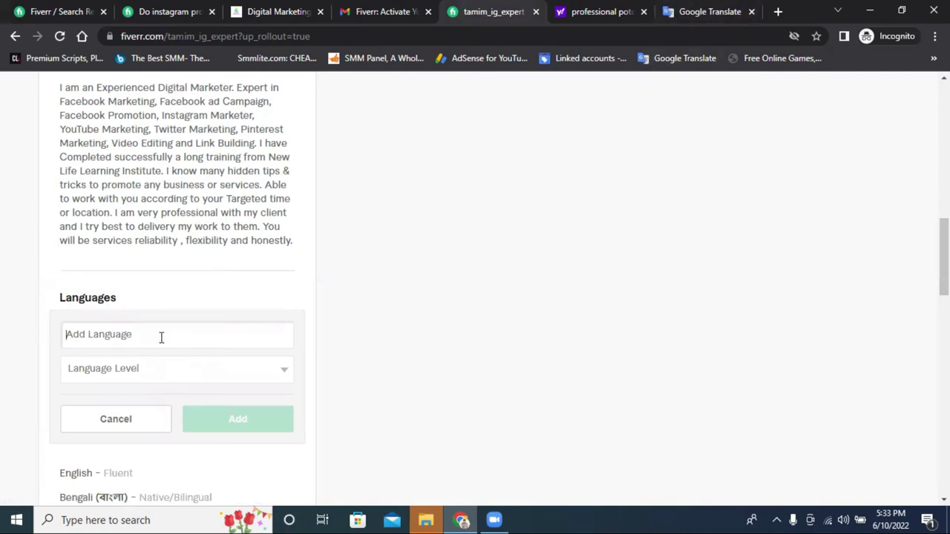
{"action": "left_click", "coordinate": [703, 9]}
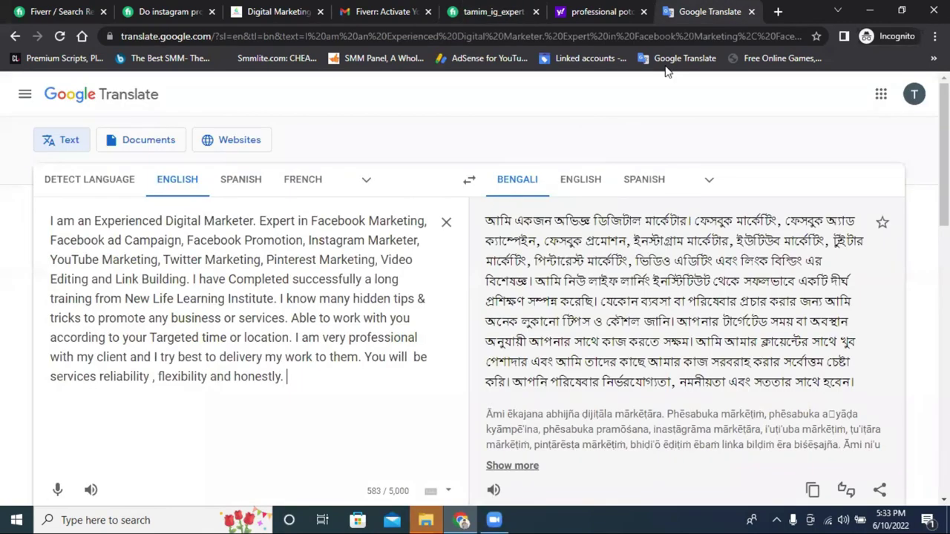
{"action": "left_click", "coordinate": [147, 7]}
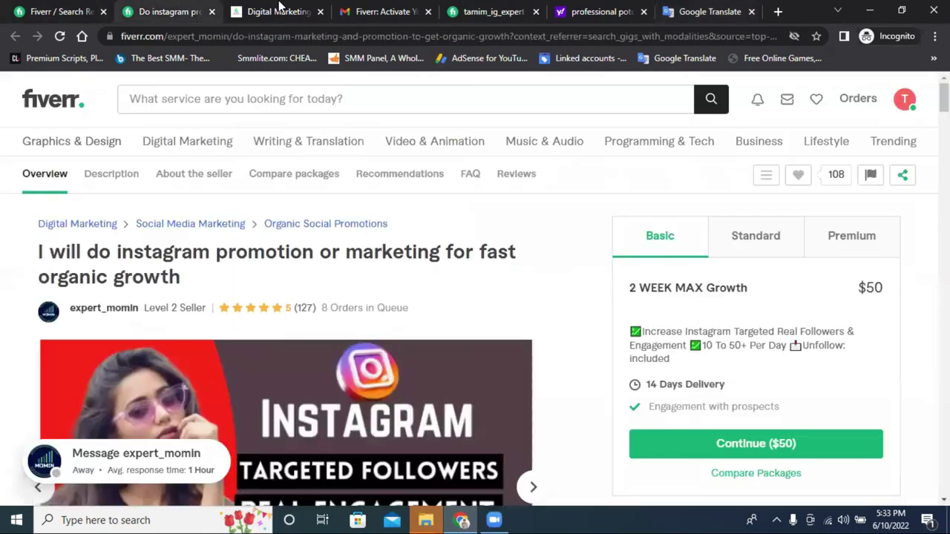
{"action": "left_click", "coordinate": [477, 9]}
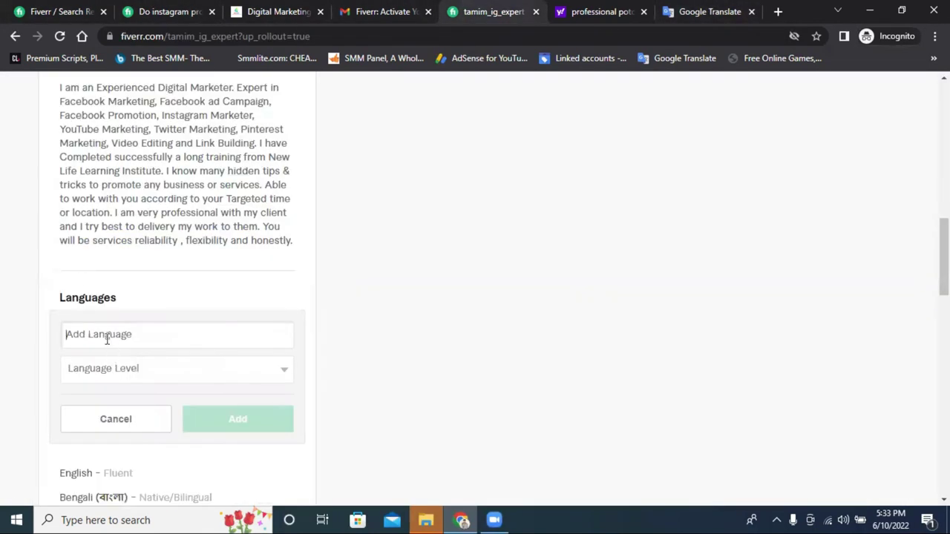
{"action": "type", "text": "Hin"}
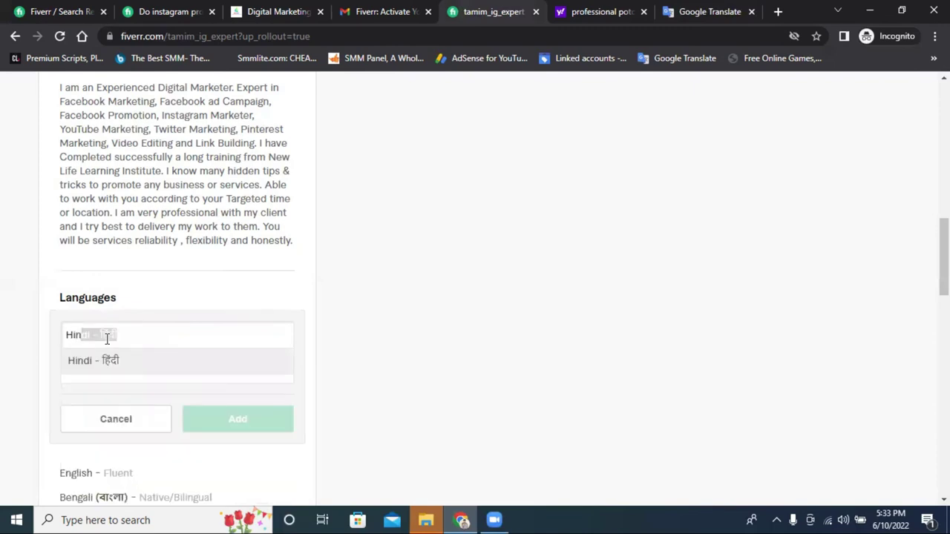
{"action": "left_click", "coordinate": [178, 367]}
{"action": "left_click", "coordinate": [141, 371]}
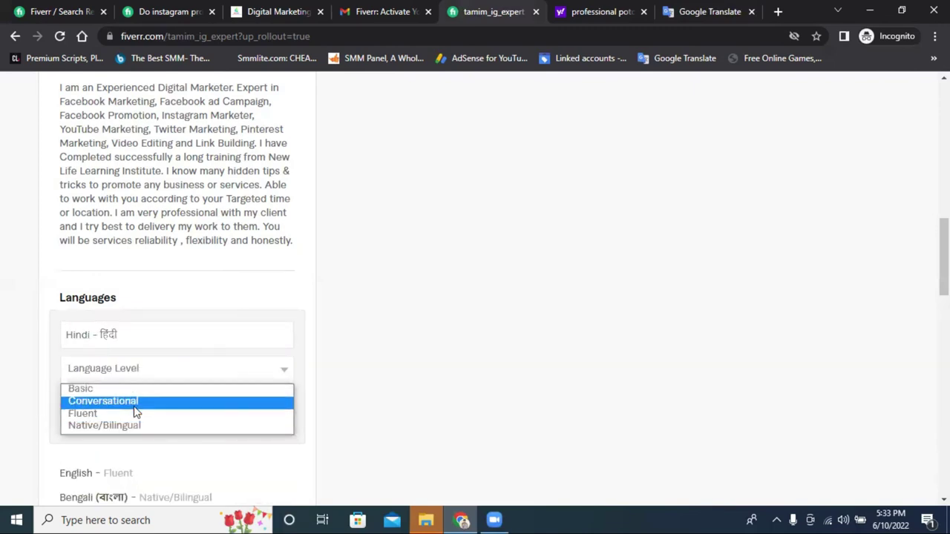
{"action": "left_click", "coordinate": [132, 414]}
{"action": "left_click", "coordinate": [214, 437]}
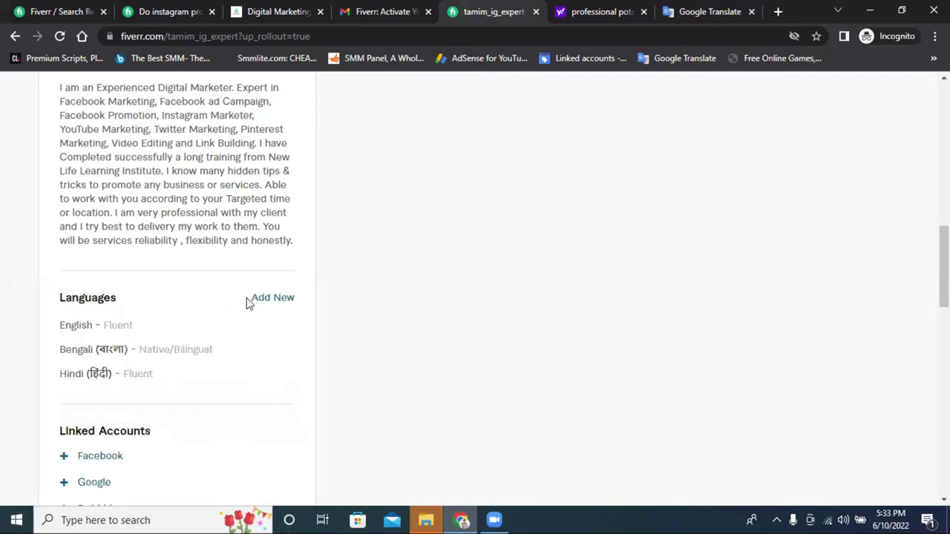
{"action": "scroll", "coordinate": [288, 303], "scroll_direction": "down", "scroll_amount": 2}
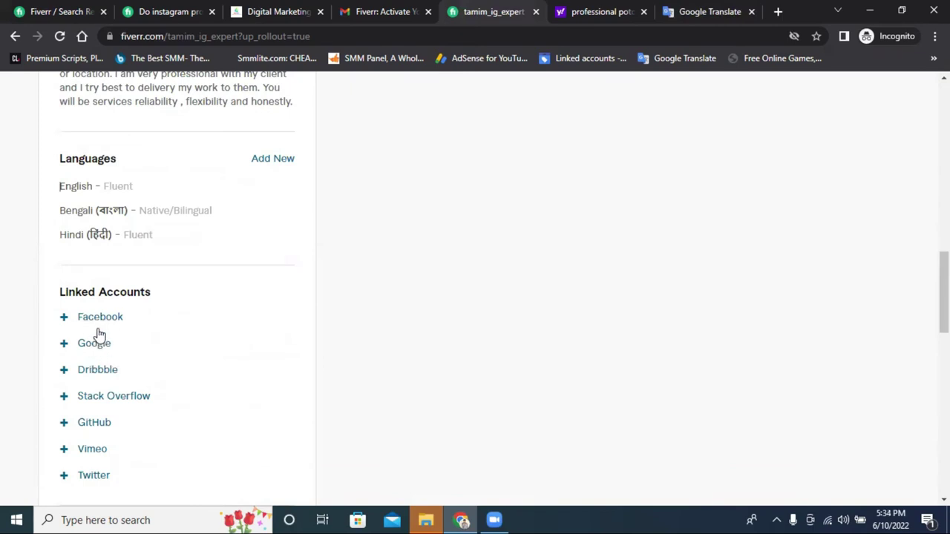
{"action": "scroll", "coordinate": [92, 357], "scroll_direction": "down", "scroll_amount": 1}
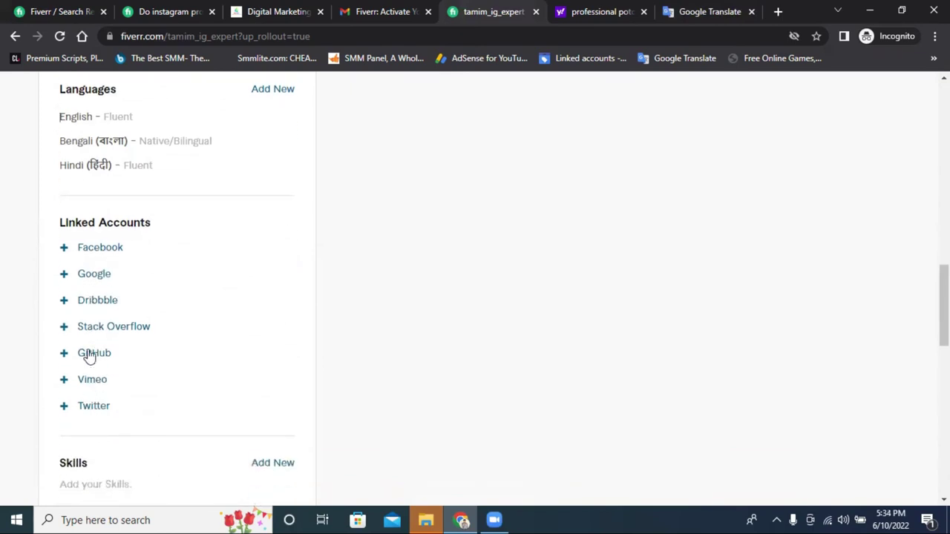
{"action": "left_click", "coordinate": [81, 254]}
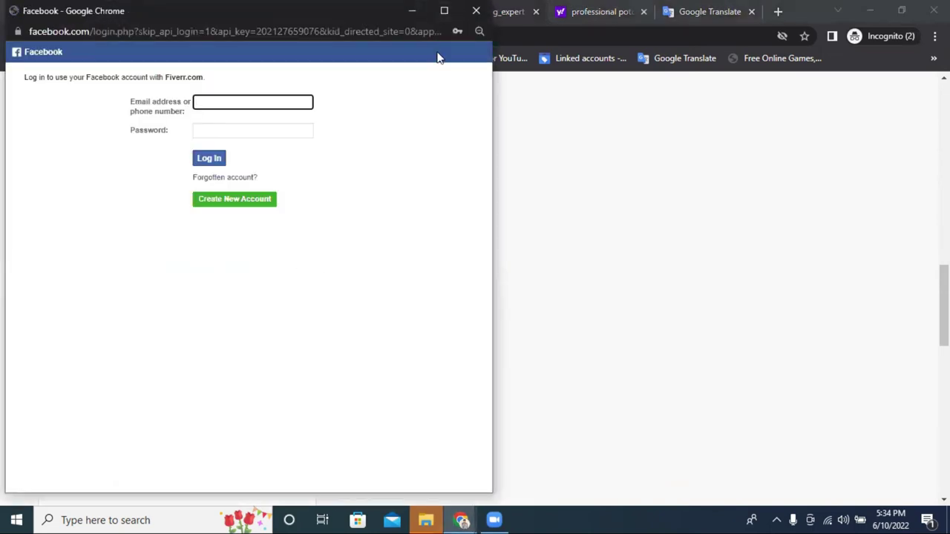
{"action": "left_click", "coordinate": [477, 11]}
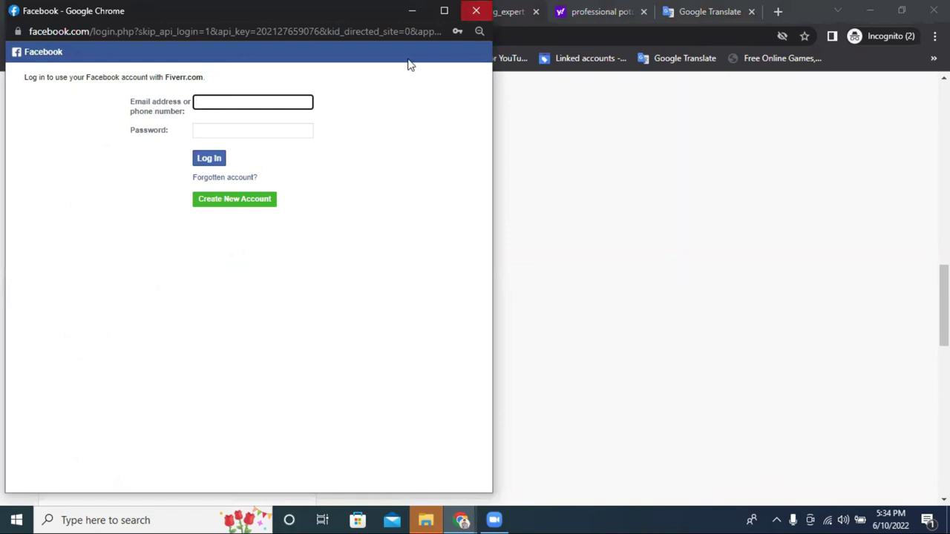
{"action": "scroll", "coordinate": [155, 288], "scroll_direction": "down", "scroll_amount": 3}
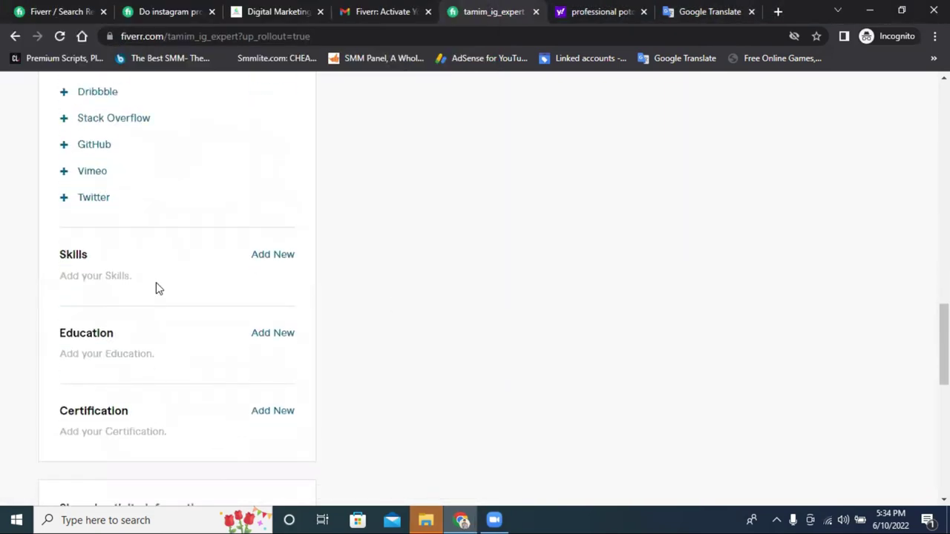
Add SEO to the profile skills at Expert level
{"action": "mouse_move", "coordinate": [199, 269]}
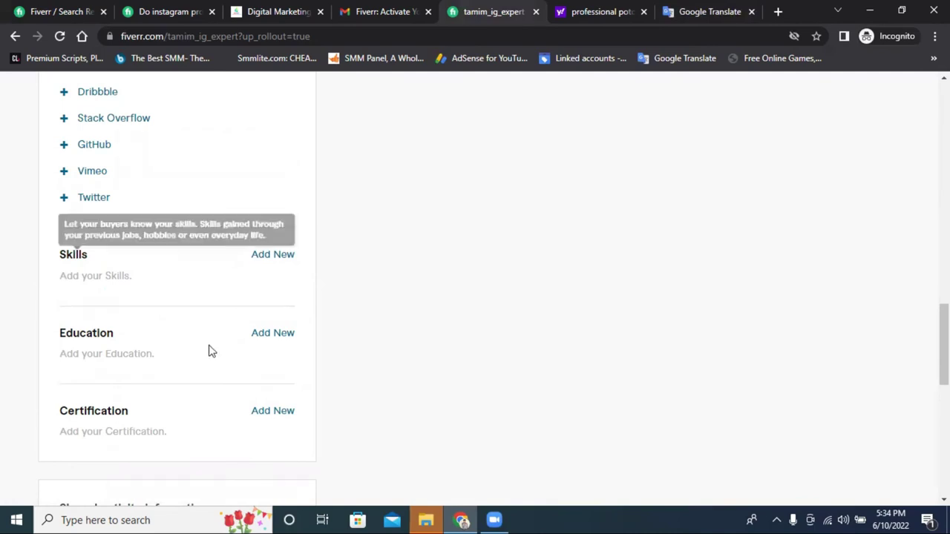
{"action": "left_click", "coordinate": [260, 256]}
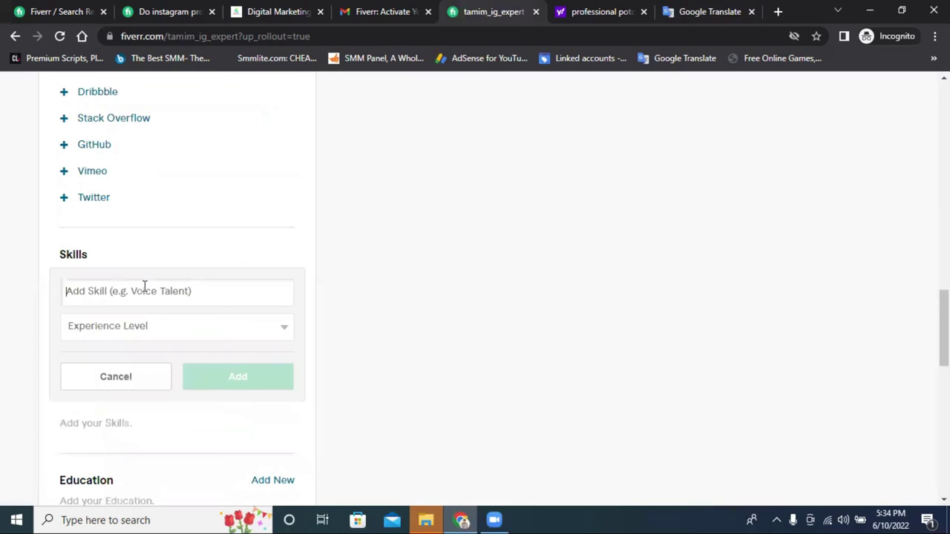
{"action": "type", "text": "SEO"}
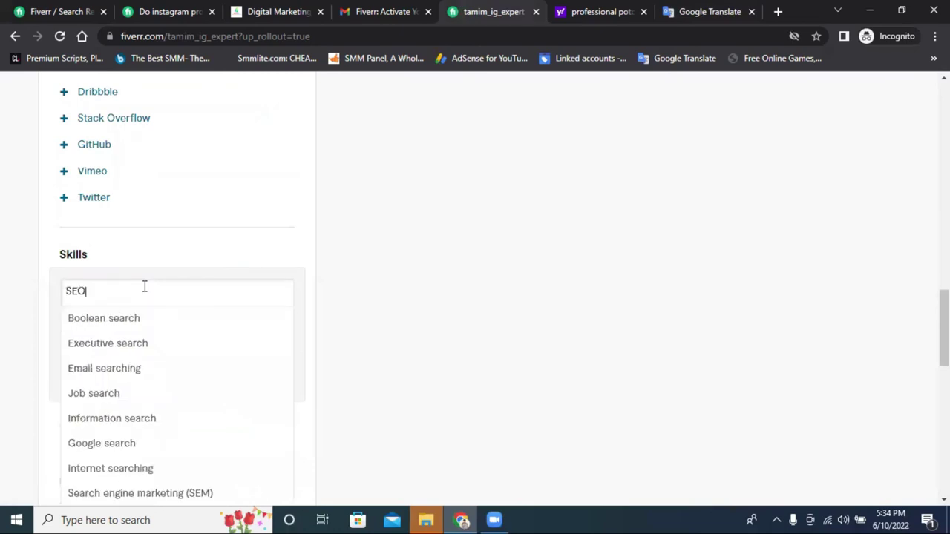
{"action": "left_click", "coordinate": [91, 324]}
{"action": "left_click", "coordinate": [118, 331]}
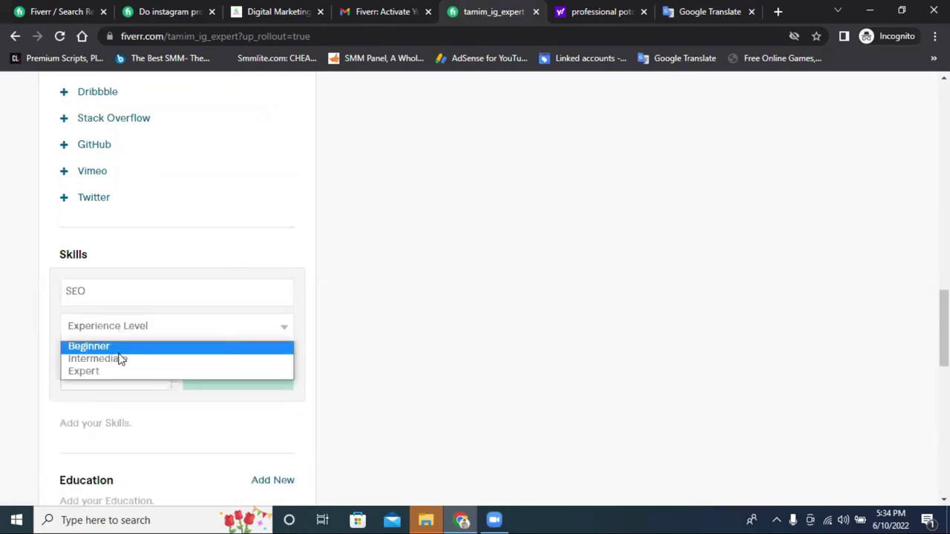
{"action": "left_click", "coordinate": [116, 371]}
{"action": "left_click", "coordinate": [206, 382]}
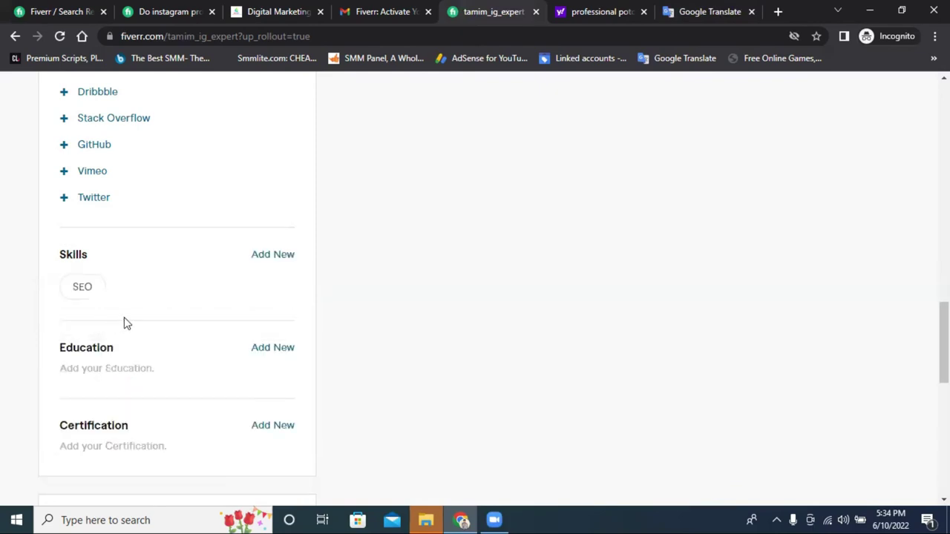
Add Digital marketing as an Expert-level skill
{"action": "left_click", "coordinate": [273, 254]}
{"action": "type", "text": "Digi"}
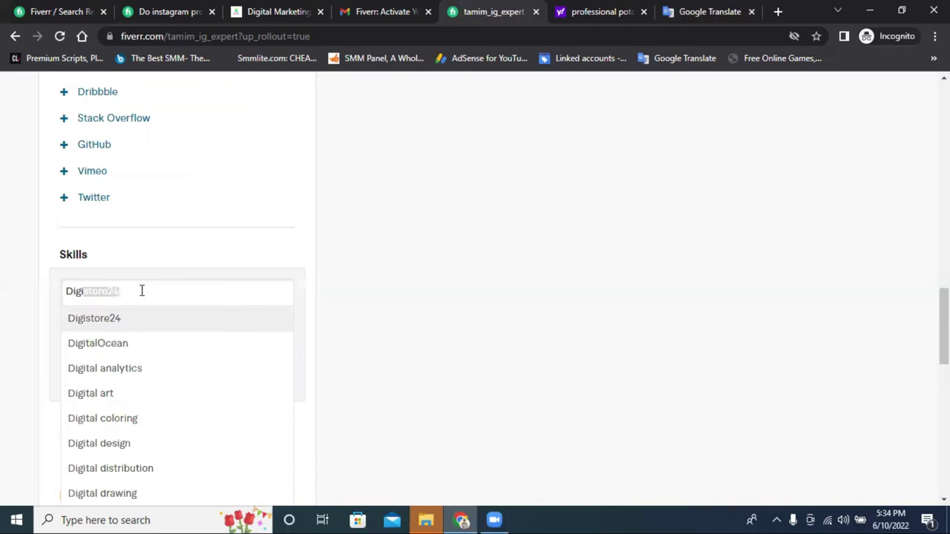
{"action": "type", "text": "ta"}
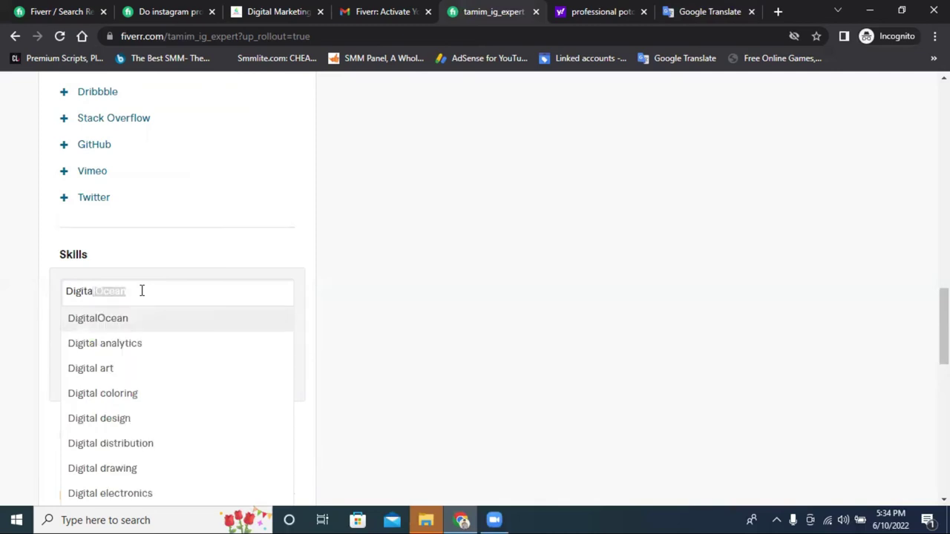
{"action": "type", "text": "l "}
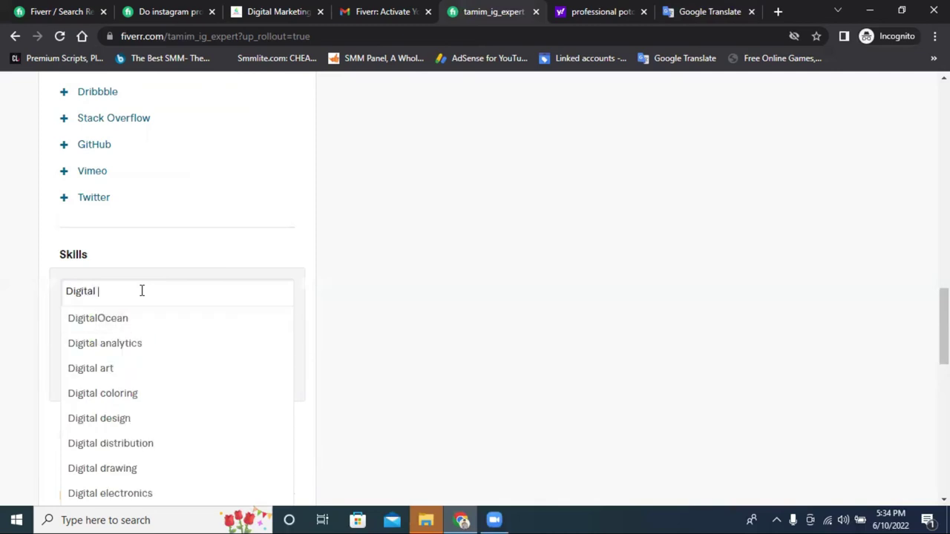
{"action": "type", "text": "Ma"}
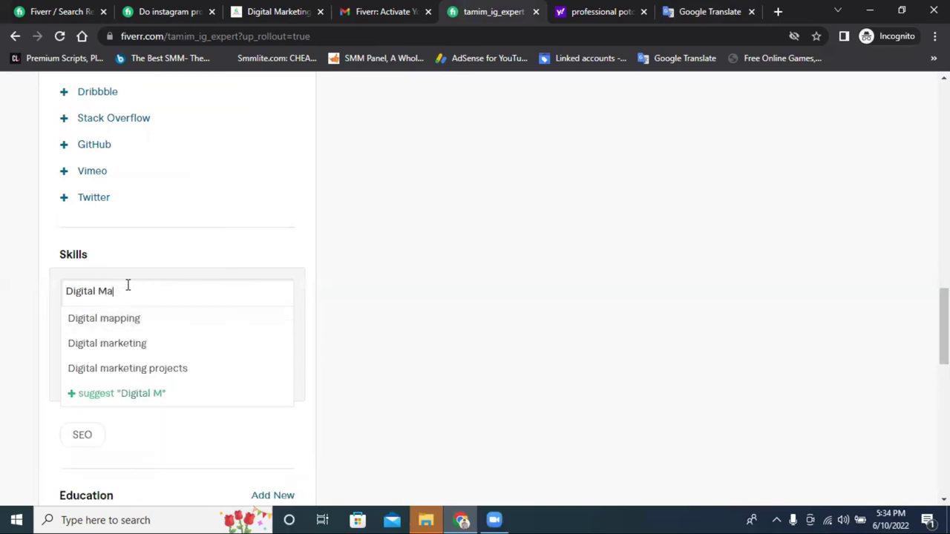
{"action": "left_click", "coordinate": [158, 343]}
{"action": "left_click", "coordinate": [138, 337]}
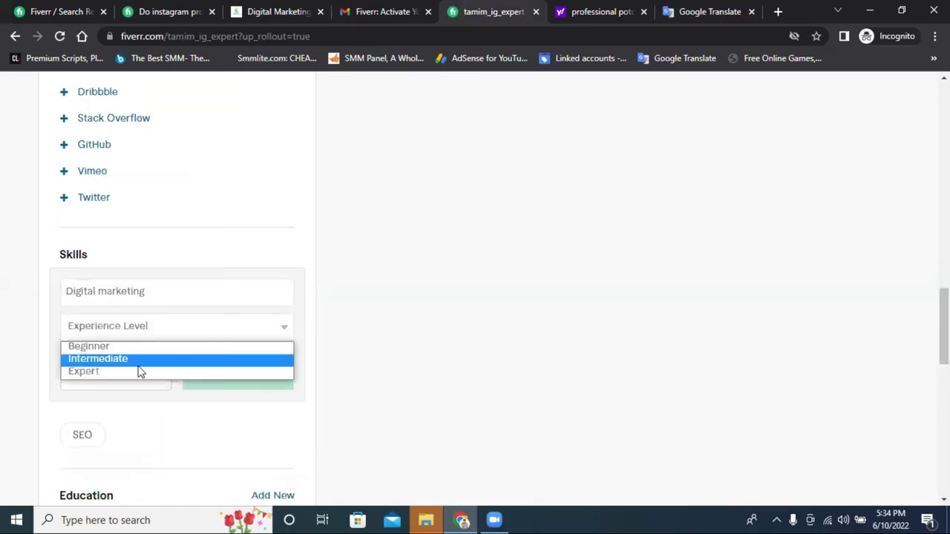
{"action": "left_click", "coordinate": [138, 379]}
{"action": "left_click", "coordinate": [206, 389]}
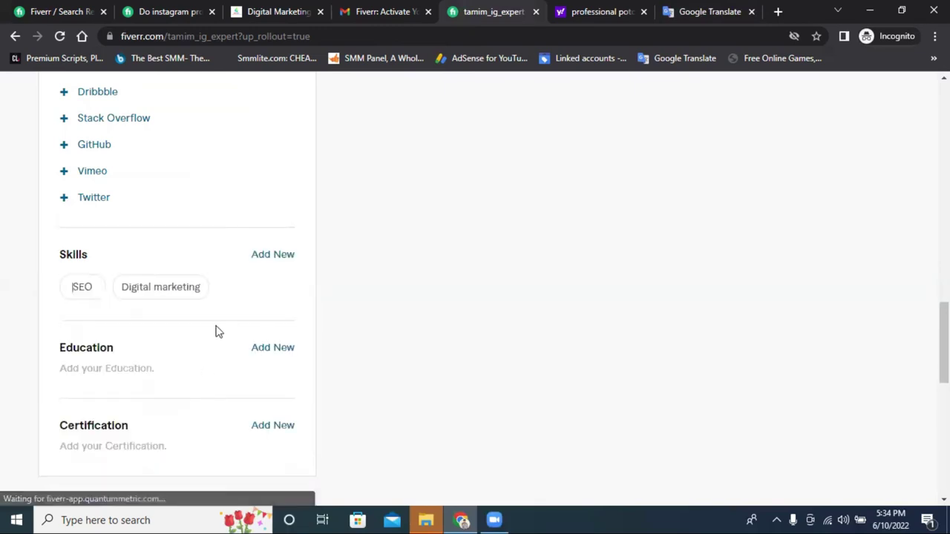
Add Facebook ads as an Expert-level skill
{"action": "left_click", "coordinate": [272, 256]}
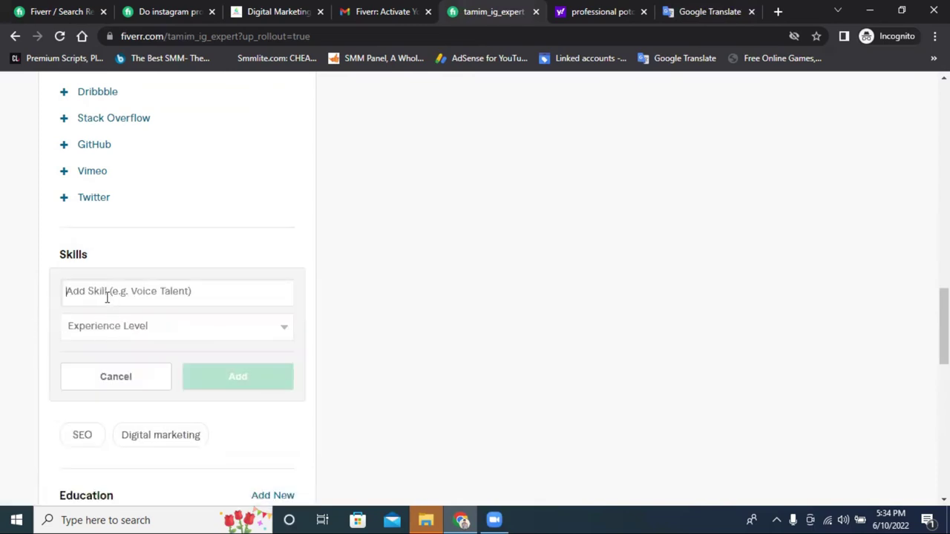
{"action": "type", "text": "Facebook a"}
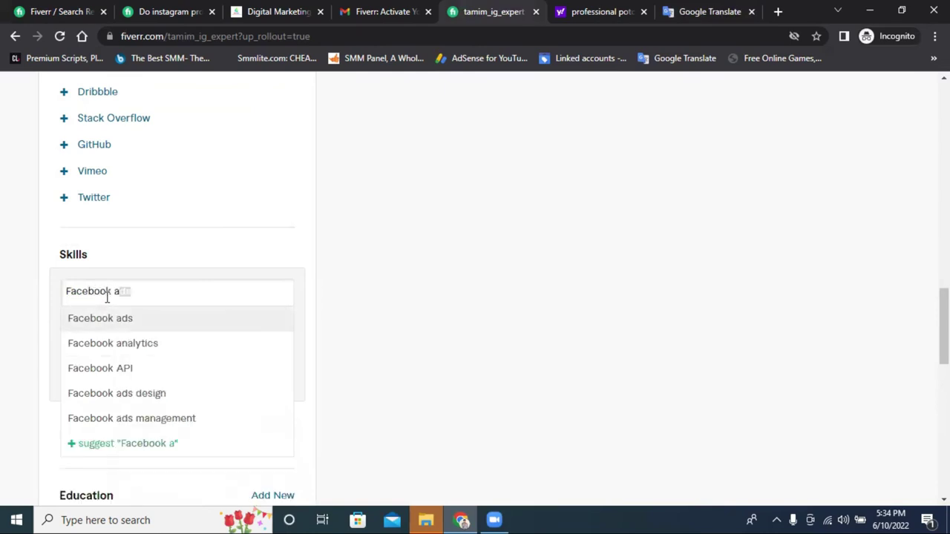
{"action": "left_click", "coordinate": [134, 319]}
{"action": "left_click", "coordinate": [131, 335]}
{"action": "left_click", "coordinate": [136, 369]}
{"action": "left_click", "coordinate": [204, 382]}
Add Facebook ads management as an Expert-level skill
{"action": "scroll", "coordinate": [110, 333], "scroll_direction": "down", "scroll_amount": 2}
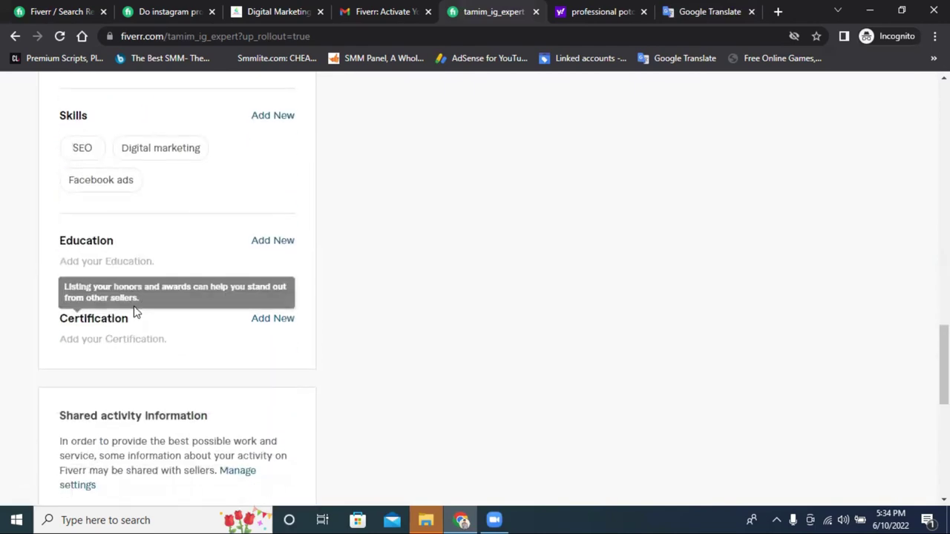
{"action": "left_click", "coordinate": [282, 119]}
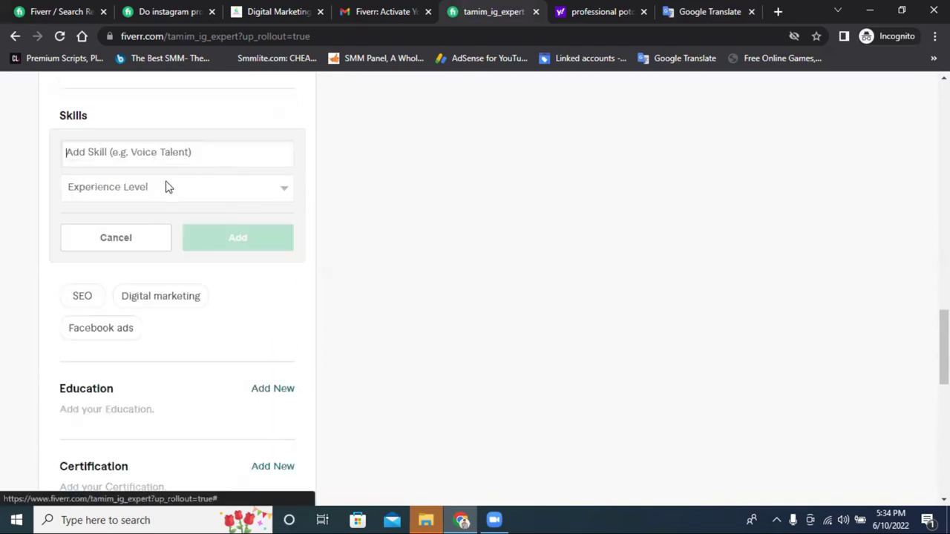
{"action": "type", "text": "faceb"}
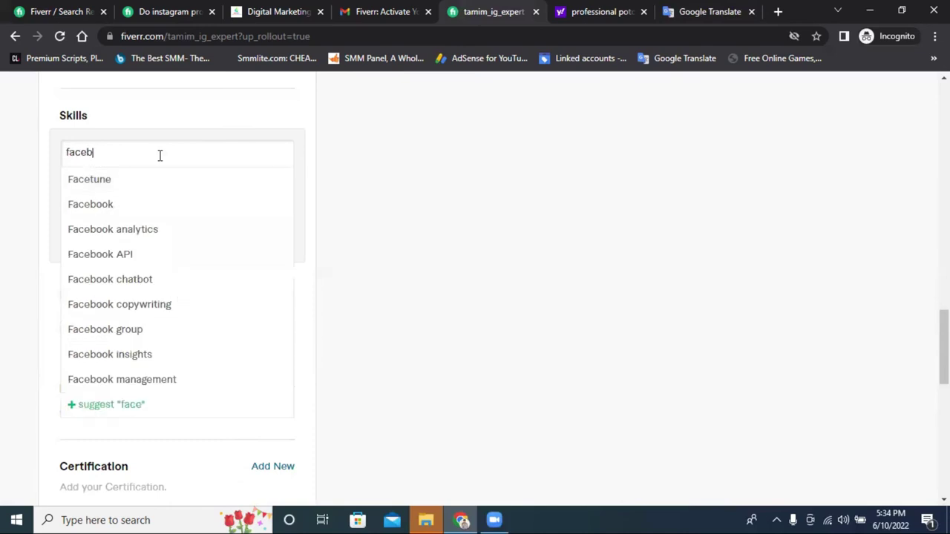
{"action": "type", "text": "ook ads"}
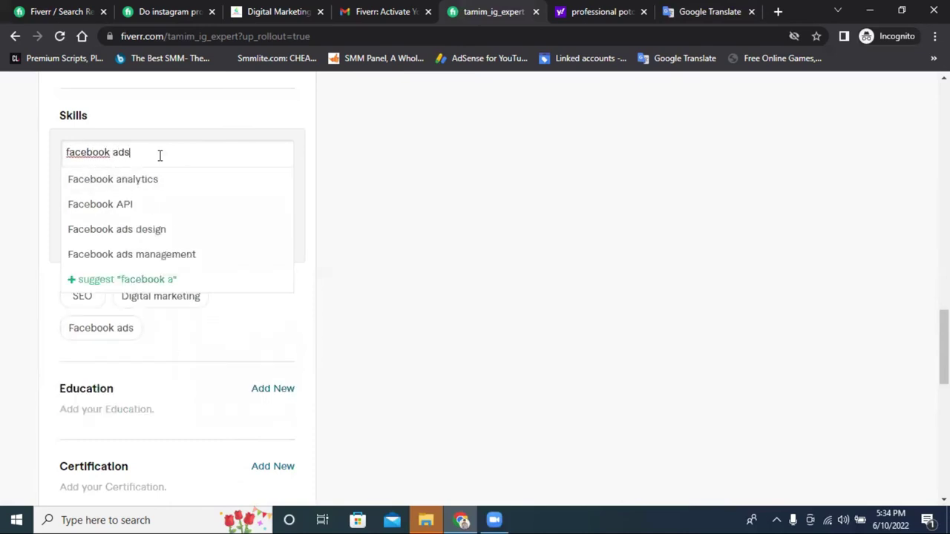
{"action": "key", "text": "BackSpace"}
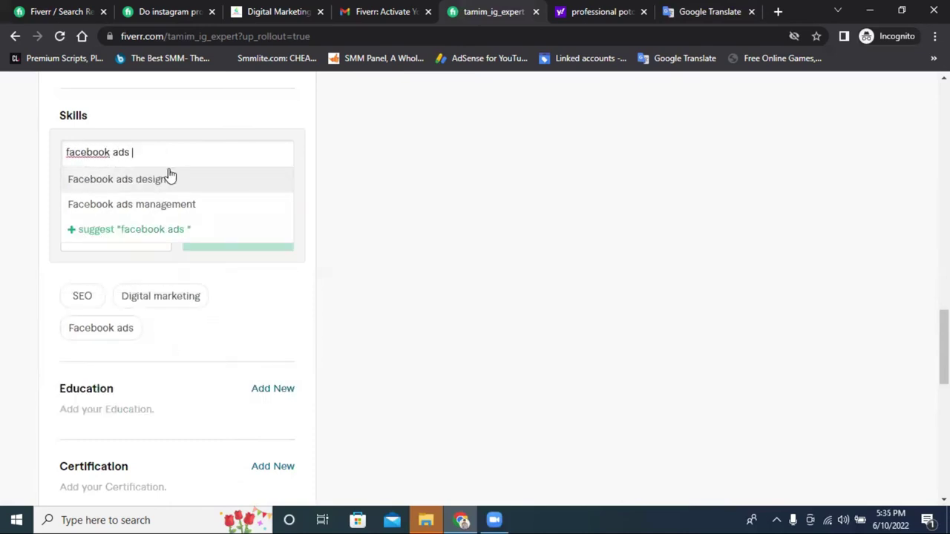
{"action": "type", "text": "c"}
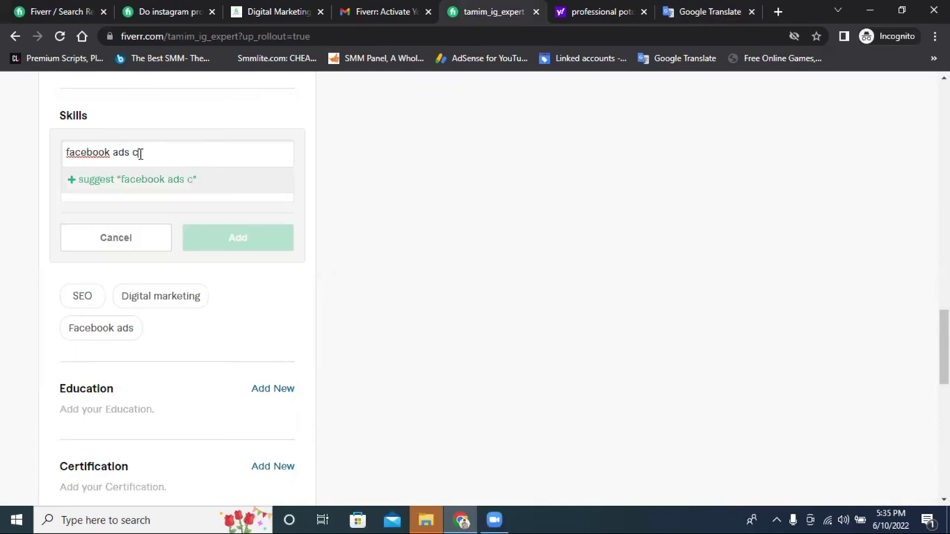
{"action": "key", "text": "BackSpace"}
{"action": "type", "text": "management"}
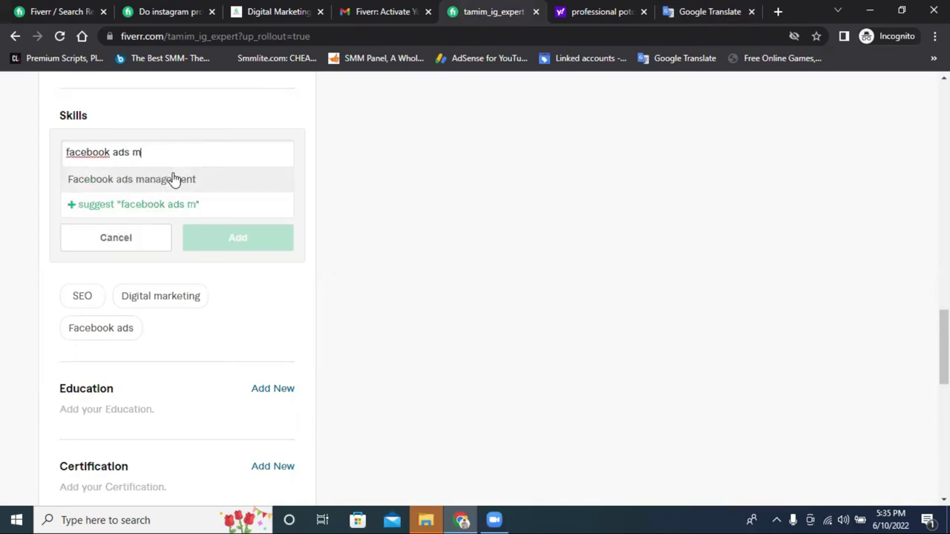
{"action": "left_click", "coordinate": [233, 179]}
{"action": "left_click", "coordinate": [171, 195]}
{"action": "left_click", "coordinate": [144, 232]}
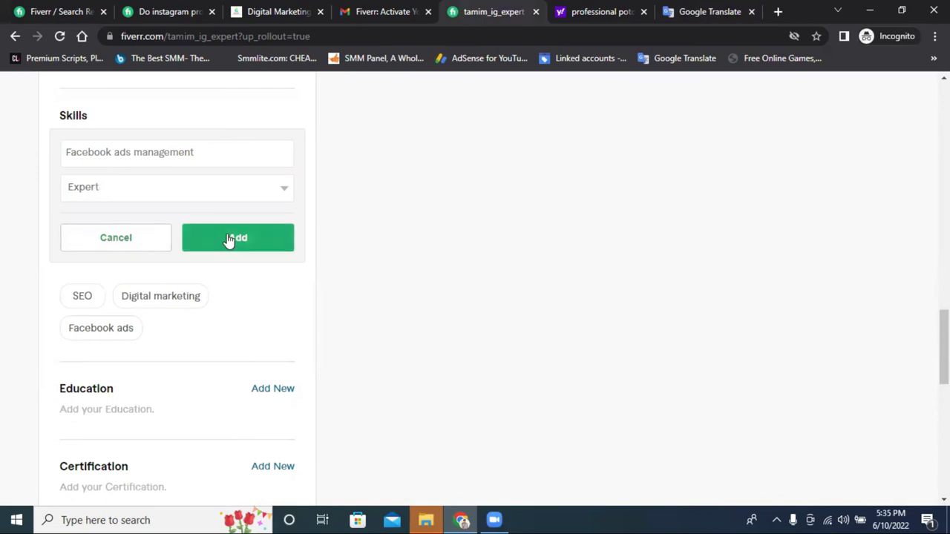
{"action": "left_click", "coordinate": [230, 240]}
Discard a partial Facebook marketing entry and add YouTube marketing at Expert level instead
{"action": "left_click", "coordinate": [268, 117]}
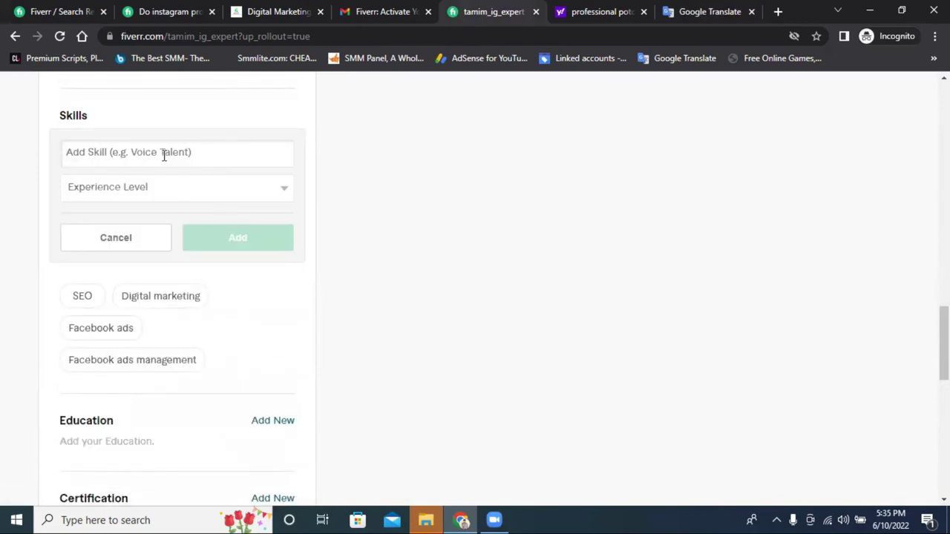
{"action": "type", "text": "Face"}
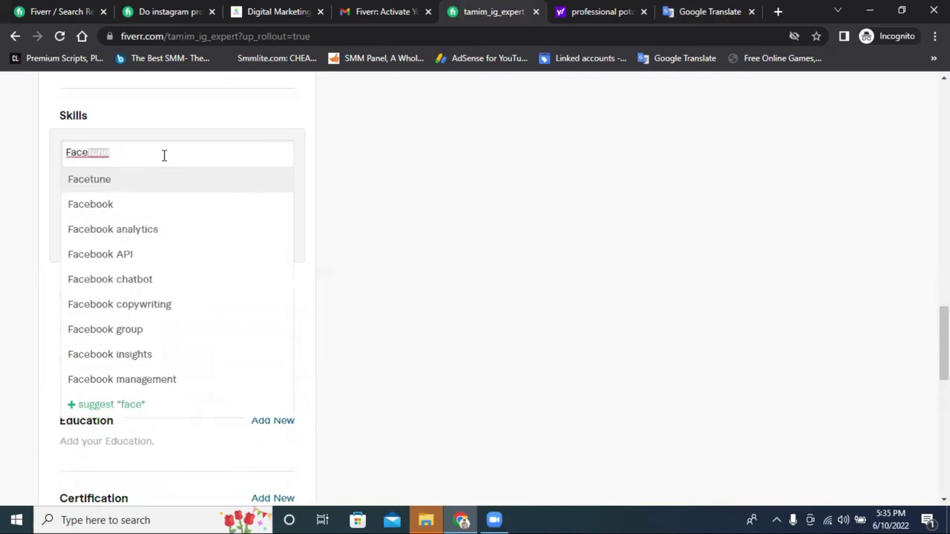
{"action": "type", "text": "book m"}
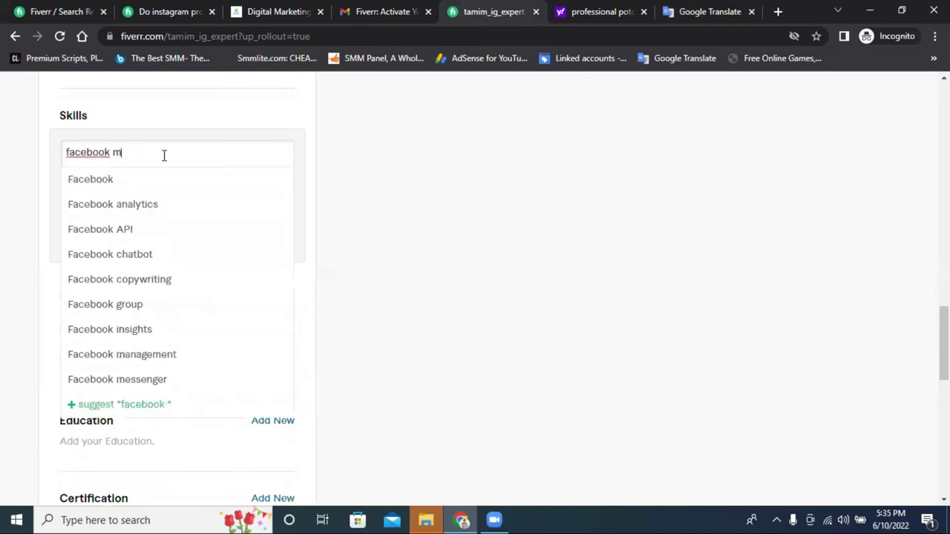
{"action": "type", "text": "arke"}
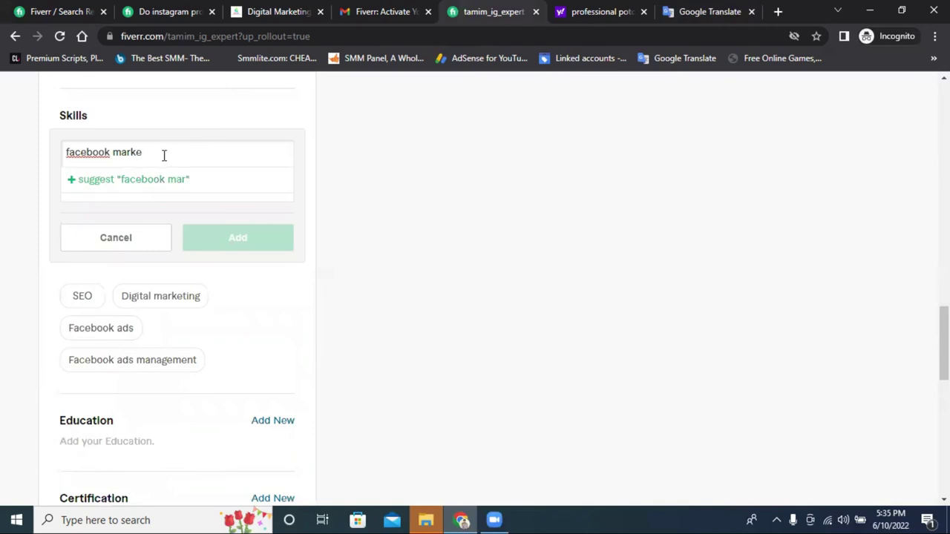
{"action": "double_click", "coordinate": [123, 150]}
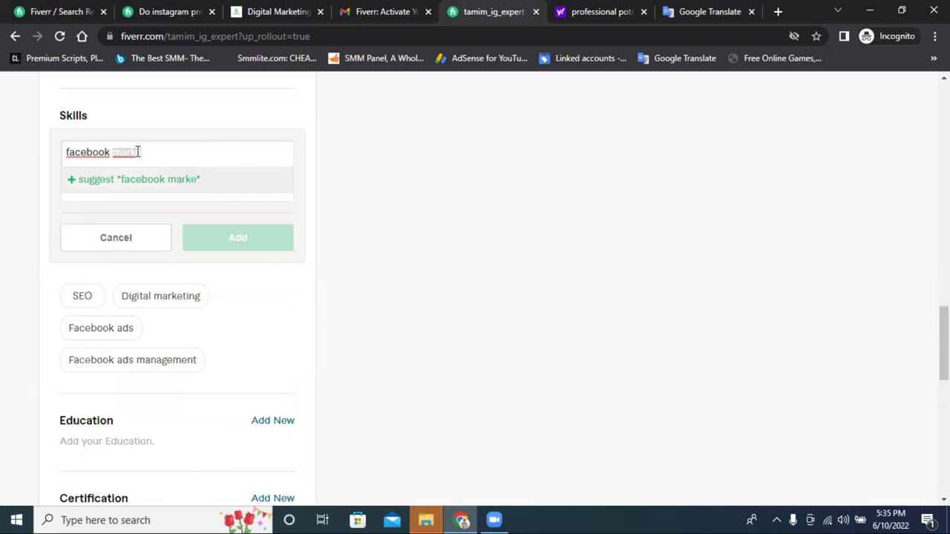
{"action": "key", "text": "BackSpace"}
{"action": "key", "text": "Down"}
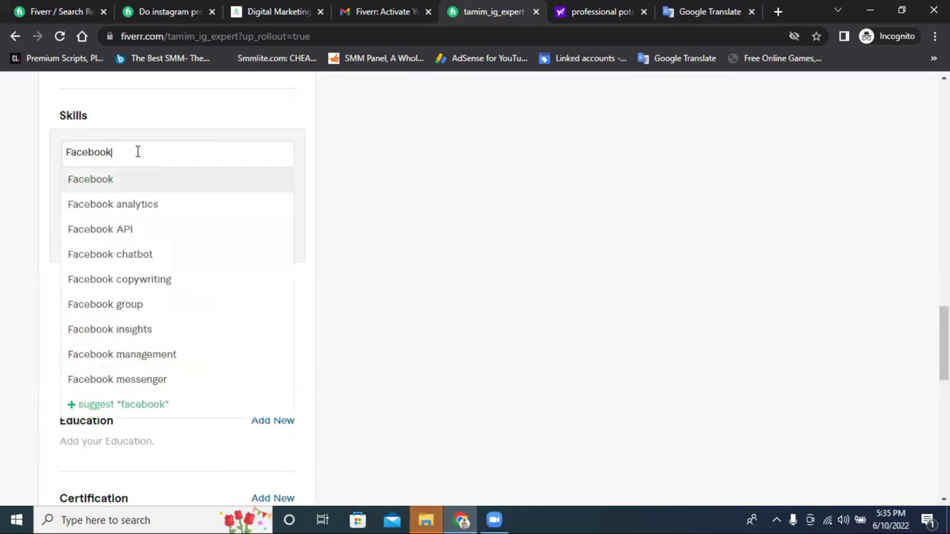
{"action": "key", "text": "BackSpace"}
{"action": "key", "text": "BackSpace"}
{"action": "key", "text": "BackSpace"}
{"action": "key", "text": "BackSpace"}
{"action": "key", "text": "BackSpace"}
{"action": "key", "text": "BackSpace"}
{"action": "key", "text": "BackSpace"}
{"action": "key", "text": "BackSpace"}
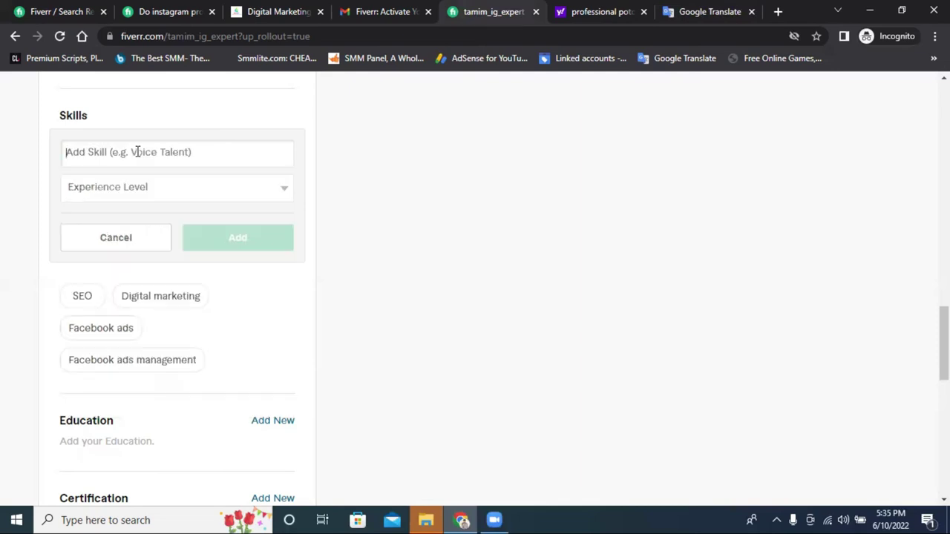
{"action": "type", "text": "You"}
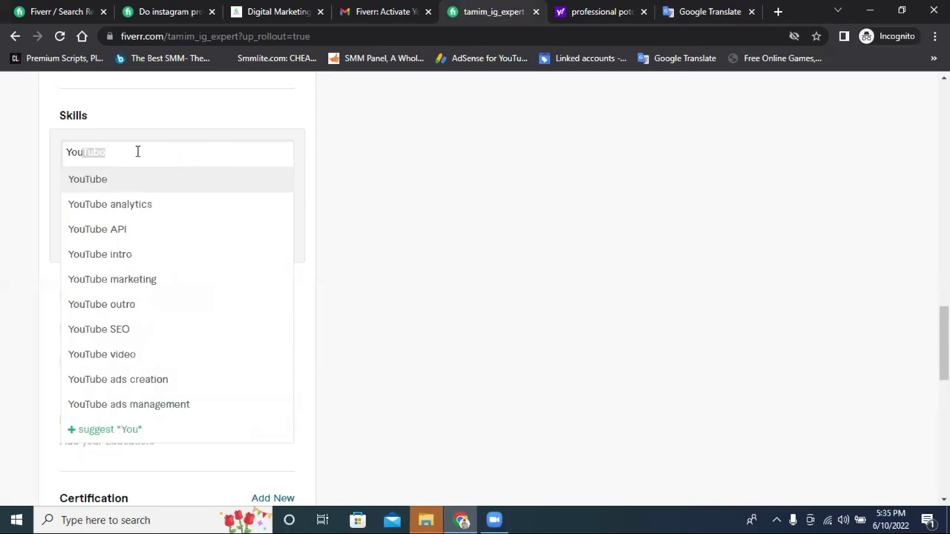
{"action": "key", "text": "Right"}
{"action": "key", "text": "BackSpace"}
{"action": "key", "text": "BackSpace"}
{"action": "key", "text": "BackSpace"}
{"action": "key", "text": "BackSpace"}
{"action": "type", "text": "ma"}
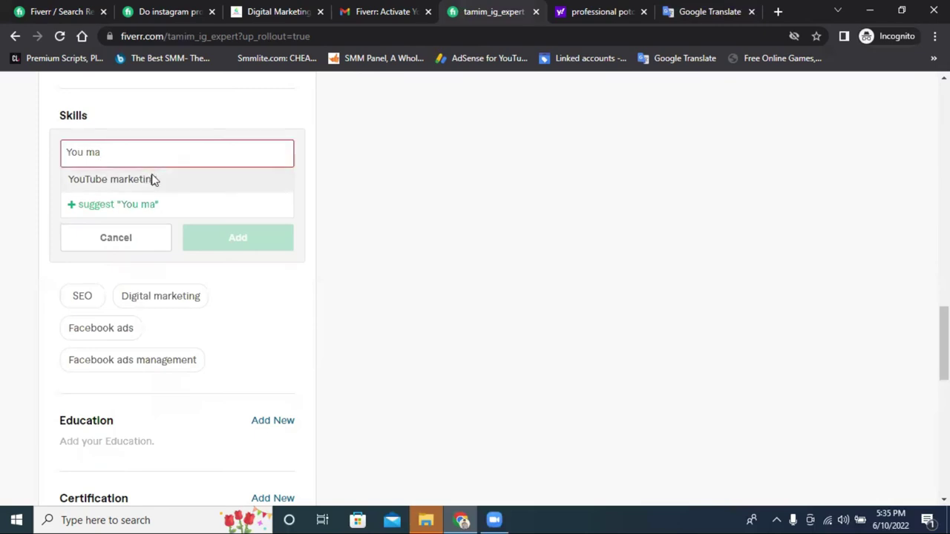
{"action": "left_click", "coordinate": [153, 180]}
{"action": "left_click", "coordinate": [152, 198]}
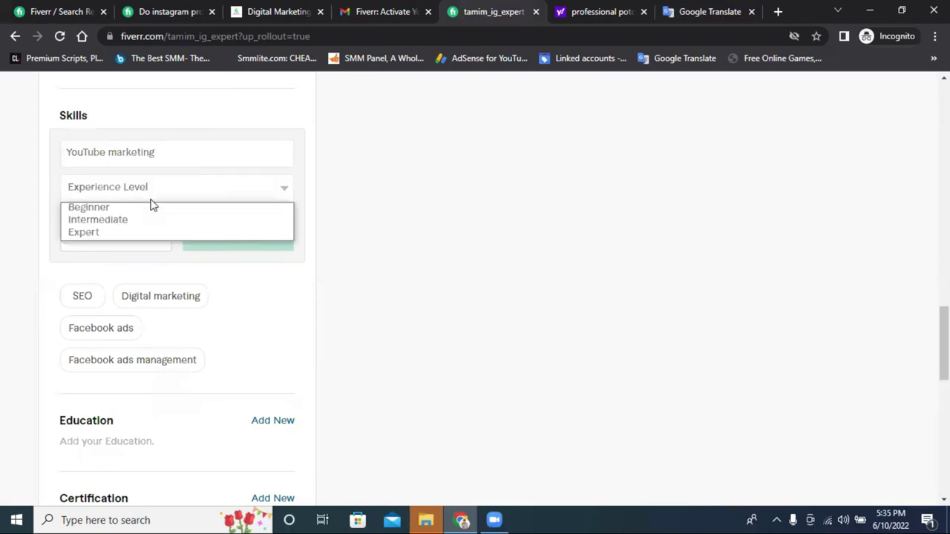
{"action": "left_click", "coordinate": [144, 236]}
{"action": "left_click", "coordinate": [216, 245]}
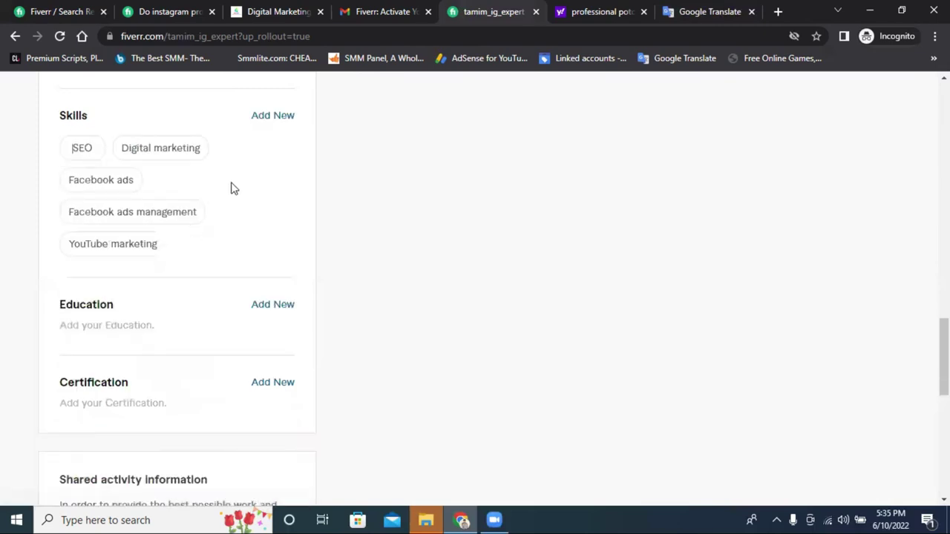
{"action": "left_click", "coordinate": [265, 122]}
Try adding instagram marketing at Expert level, then delete that entry
{"action": "type", "text": "in"}
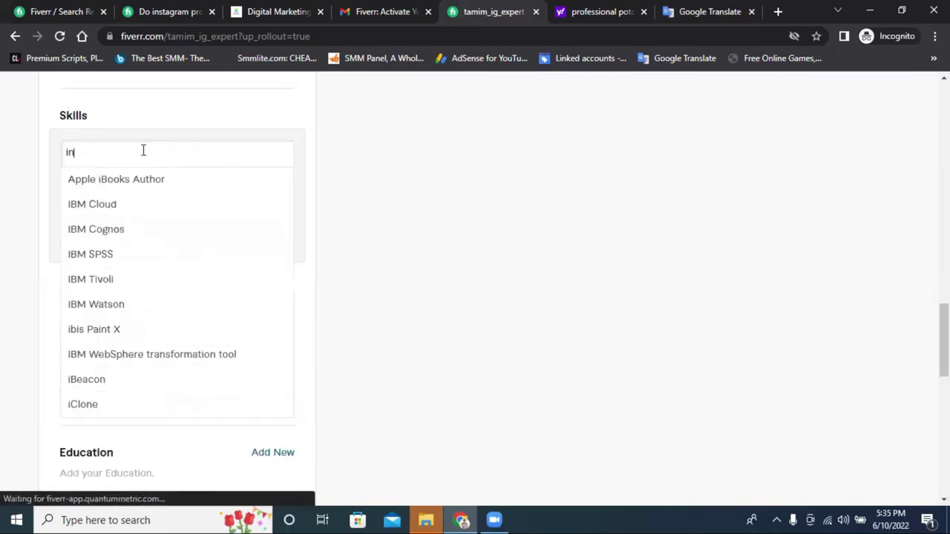
{"action": "type", "text": "stagram "}
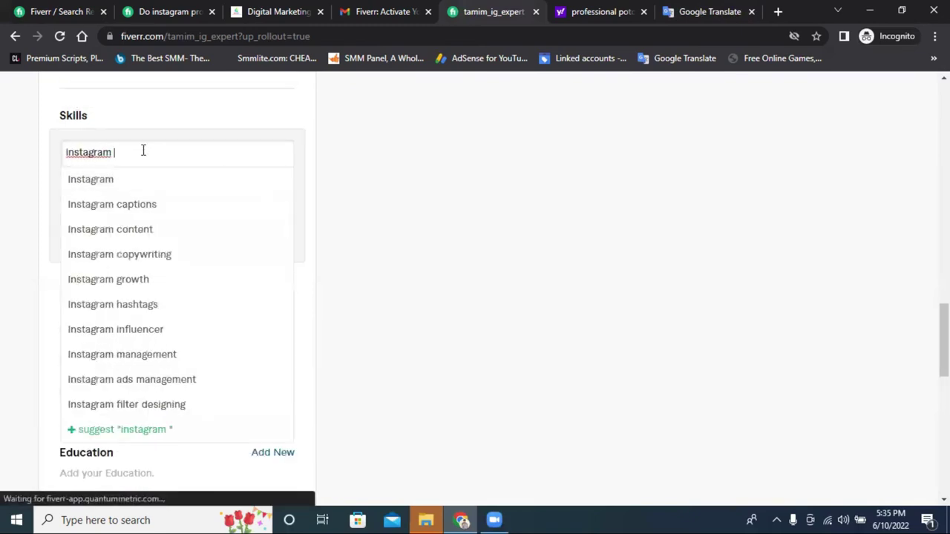
{"action": "type", "text": "ma"}
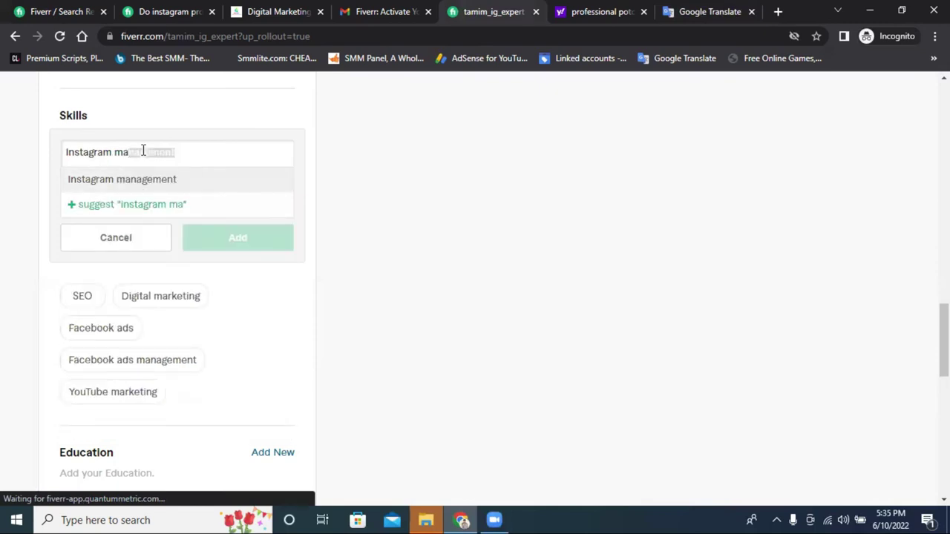
{"action": "type", "text": "r"}
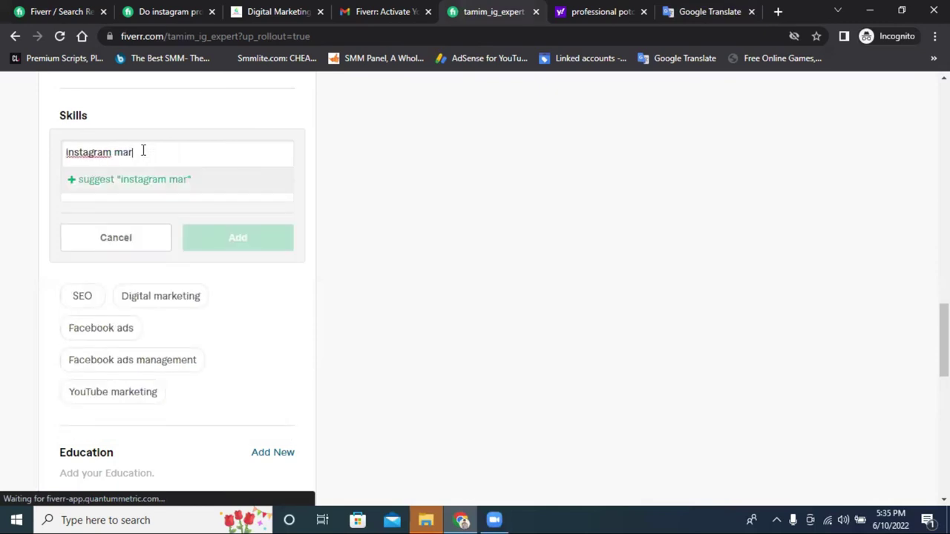
{"action": "type", "text": "keting"}
{"action": "left_click", "coordinate": [184, 185]}
{"action": "left_click", "coordinate": [164, 189]}
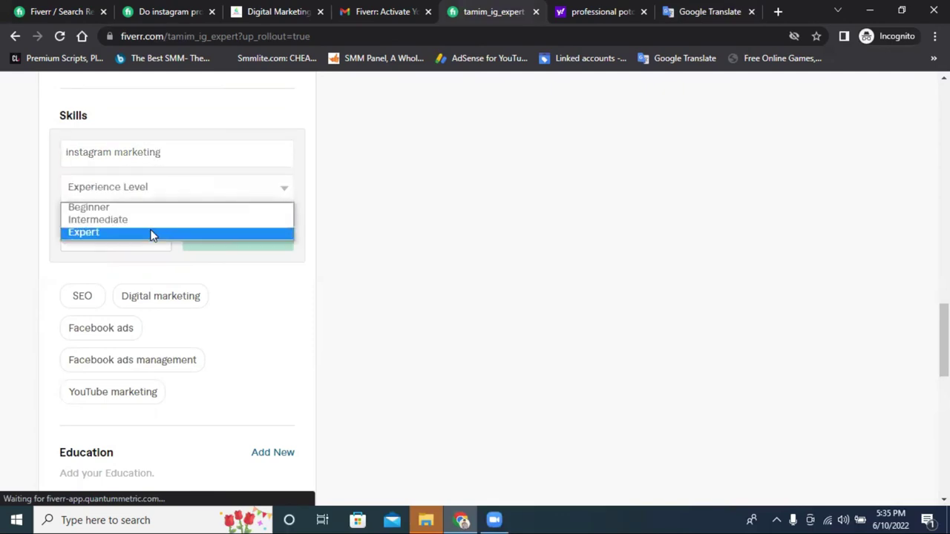
{"action": "left_click", "coordinate": [154, 233]}
{"action": "left_click", "coordinate": [225, 234]}
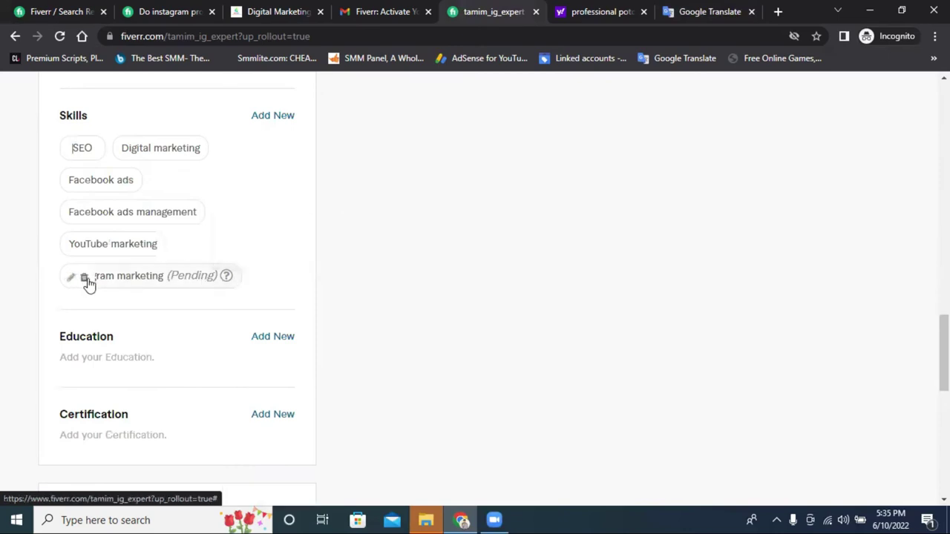
{"action": "left_click", "coordinate": [83, 278]}
Retype the new skill name as Instagram, correcting the misspellings
{"action": "left_click", "coordinate": [267, 117]}
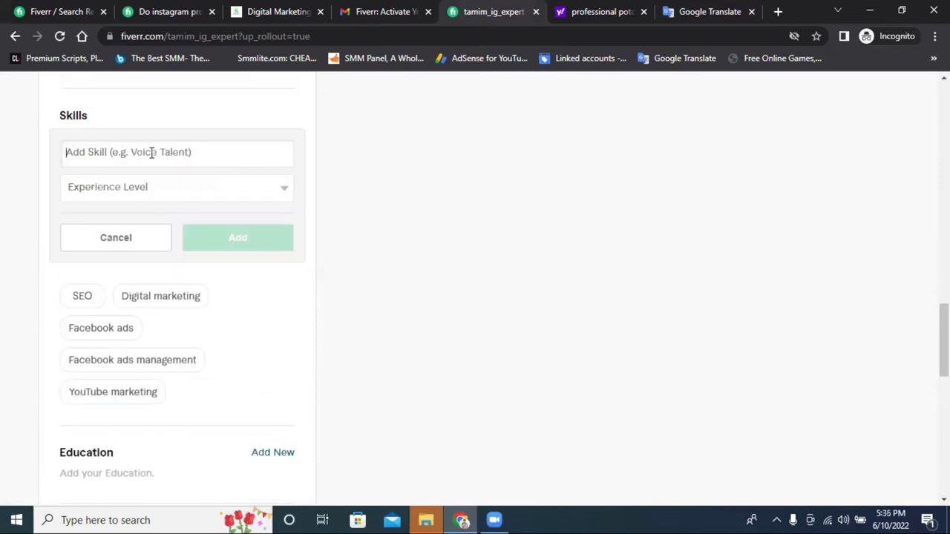
{"action": "type", "text": "insta"}
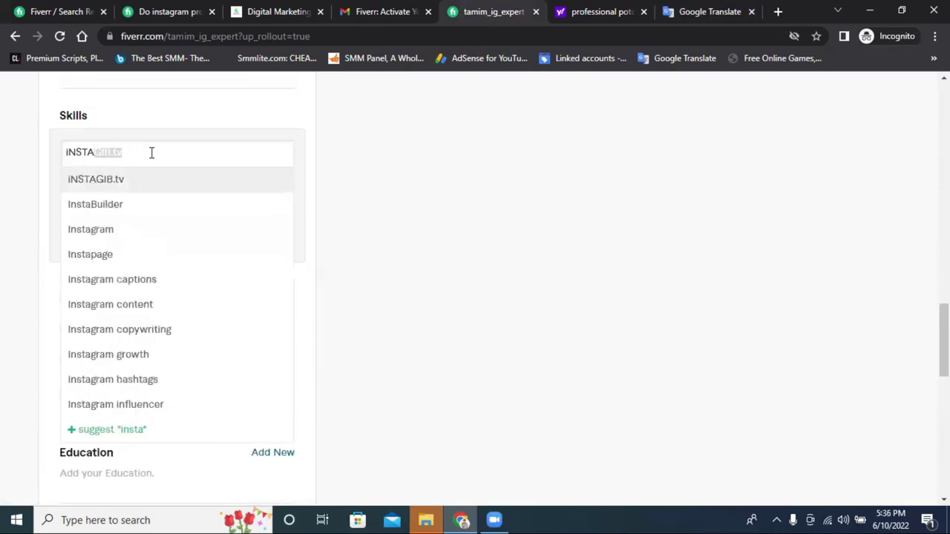
{"action": "key", "text": "BackSpace"}
{"action": "key", "text": "BackSpace"}
{"action": "key", "text": "BackSpace"}
{"action": "key", "text": "BackSpace"}
{"action": "key", "text": "BackSpace"}
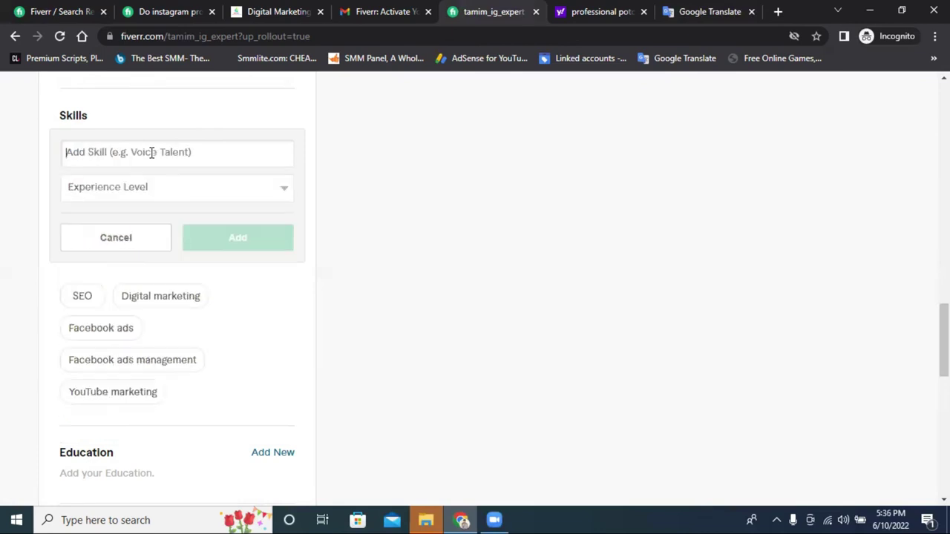
{"action": "type", "text": "INS"}
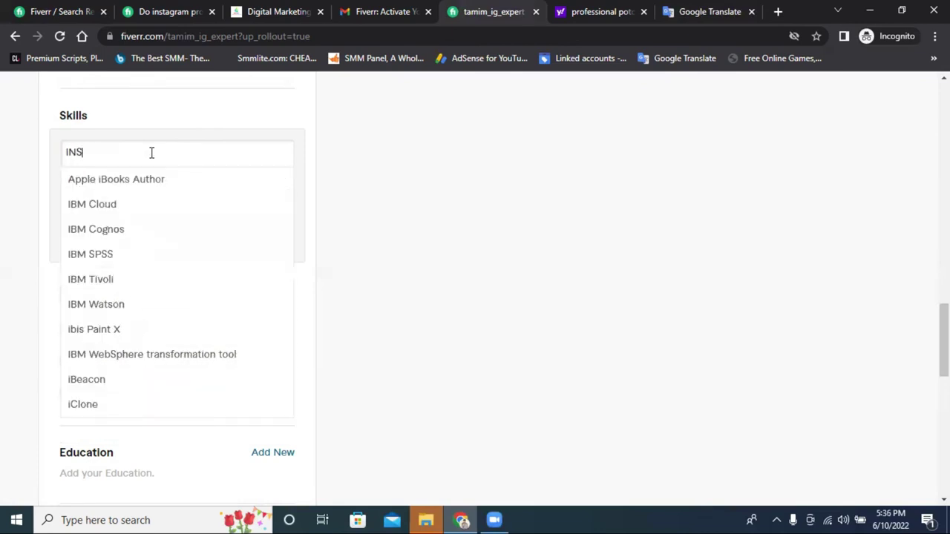
{"action": "type", "text": "TGARM"}
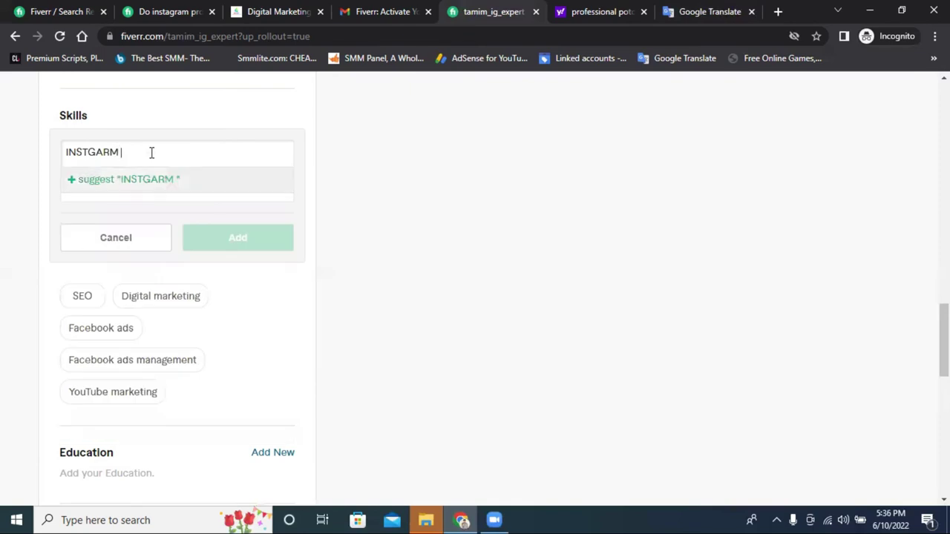
{"action": "left_click", "coordinate": [155, 157]}
{"action": "double_click", "coordinate": [155, 157]}
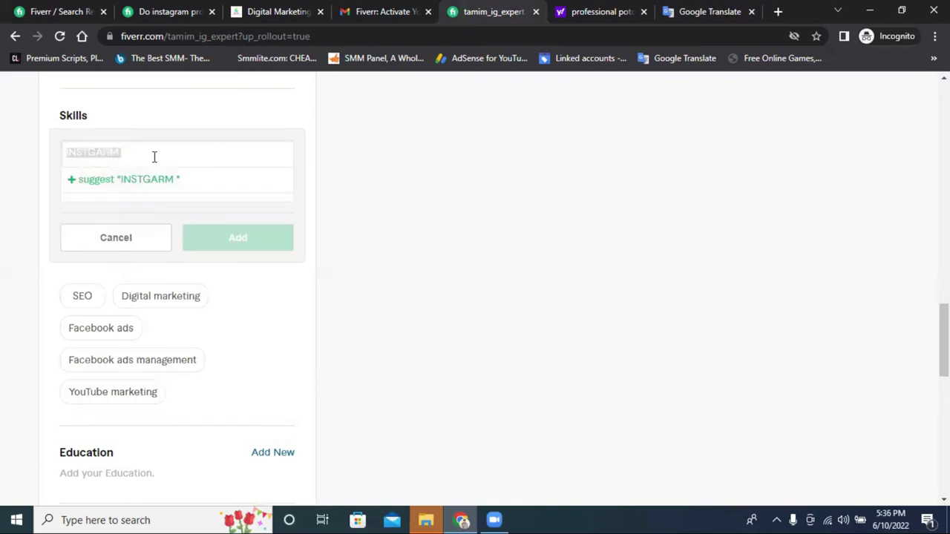
{"action": "key", "text": "BackSpace"}
{"action": "type", "text": "Inst"}
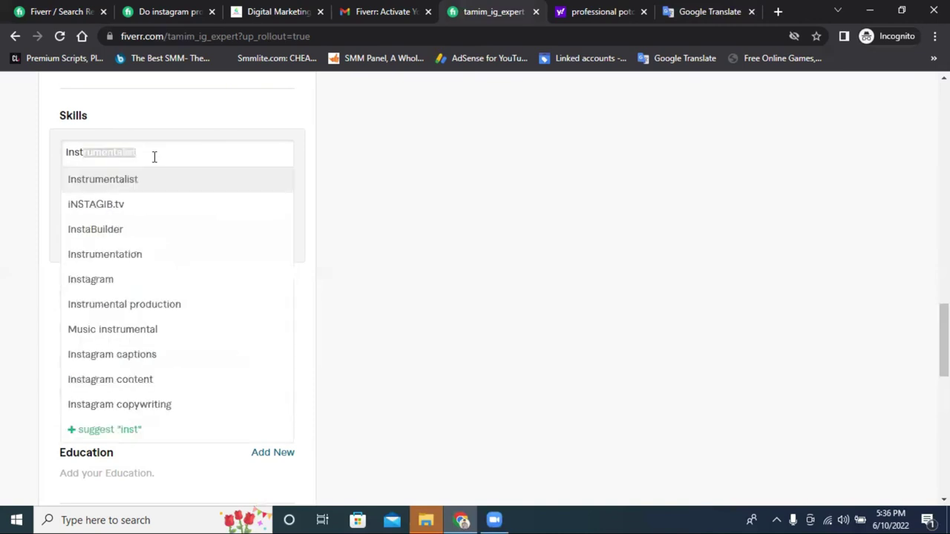
{"action": "type", "text": "agrma"}
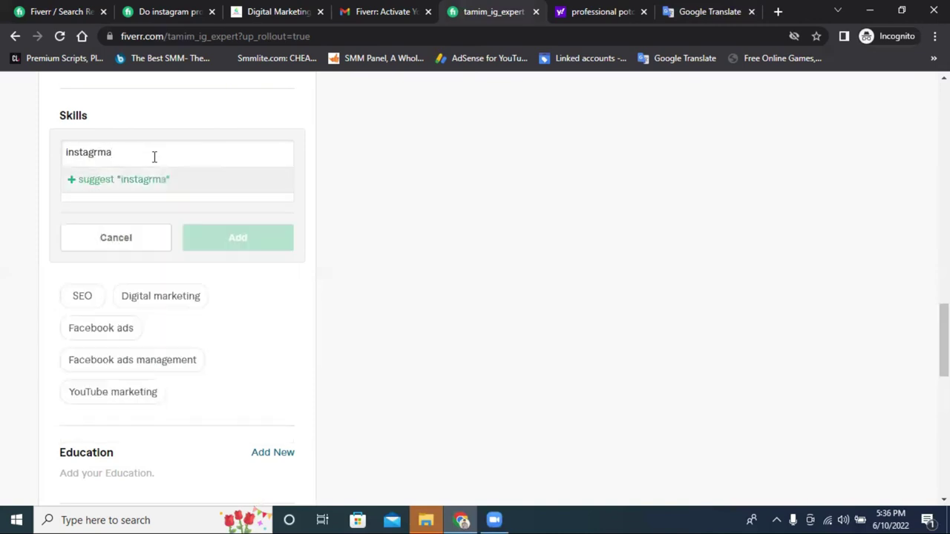
{"action": "key", "text": "BackSpace"}
{"action": "key", "text": "BackSpace"}
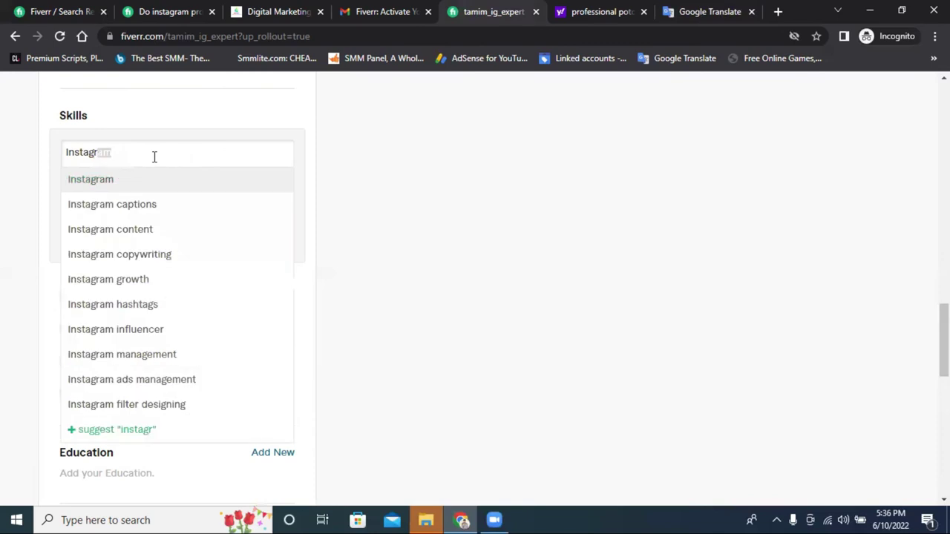
Choose Instagram management from the suggestions and save it at Expert level
{"action": "left_click", "coordinate": [155, 181]}
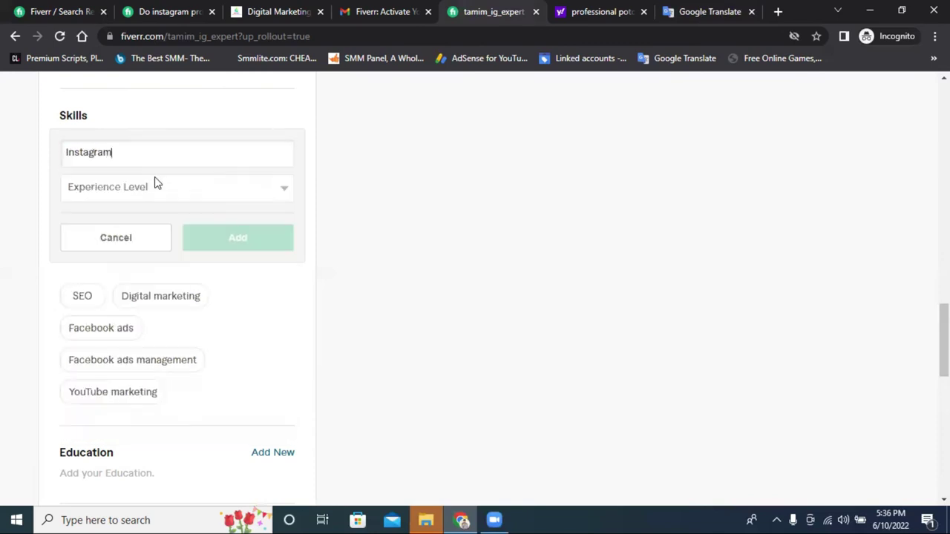
{"action": "left_click", "coordinate": [153, 157]}
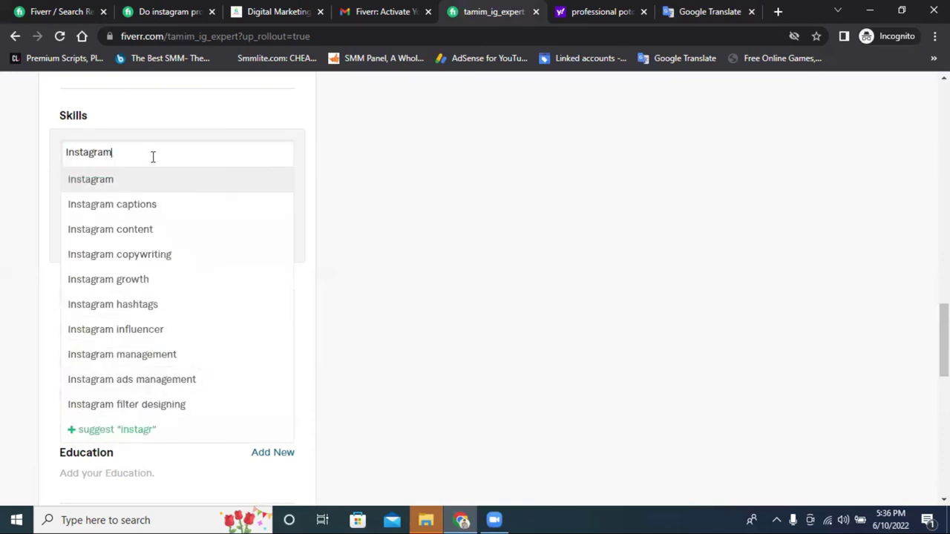
{"action": "type", "text": "ma"}
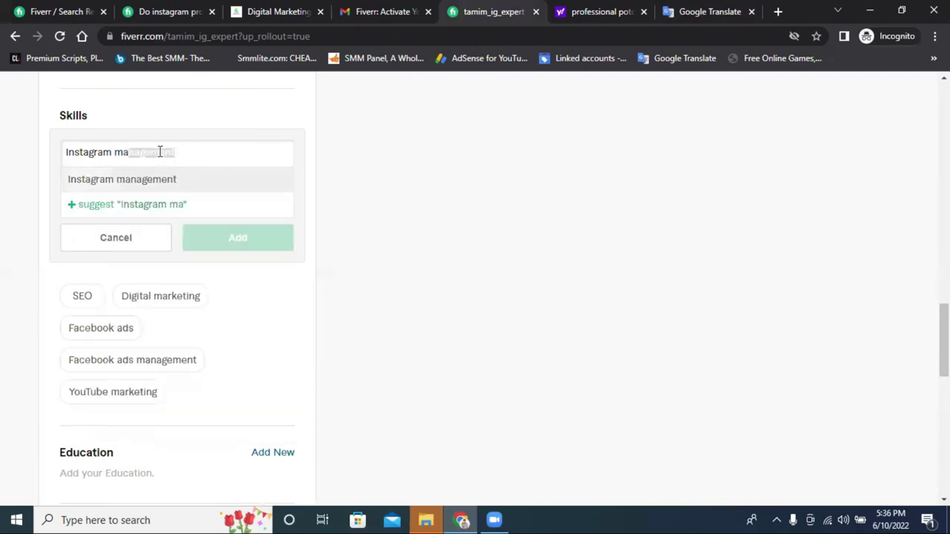
{"action": "left_click", "coordinate": [170, 181]}
{"action": "left_click", "coordinate": [153, 195]}
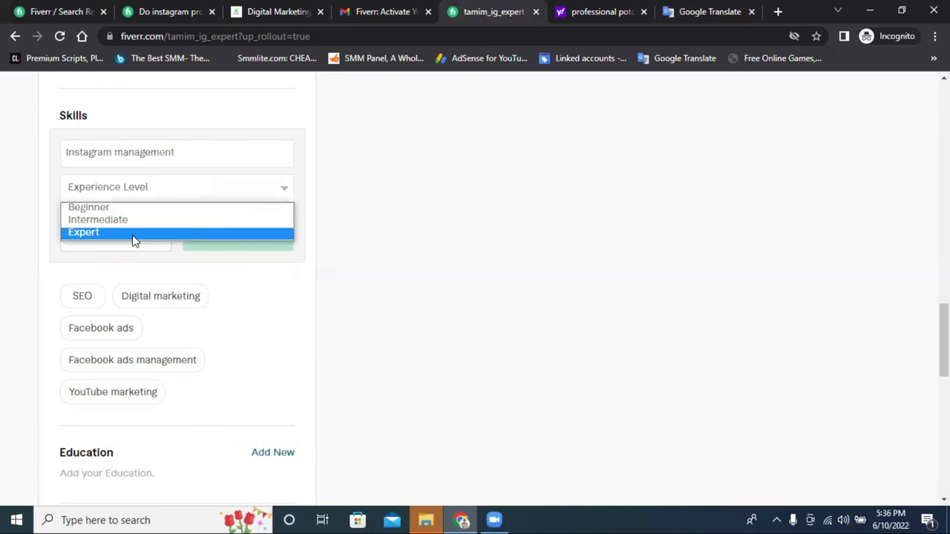
{"action": "left_click", "coordinate": [131, 233]}
{"action": "left_click", "coordinate": [227, 240]}
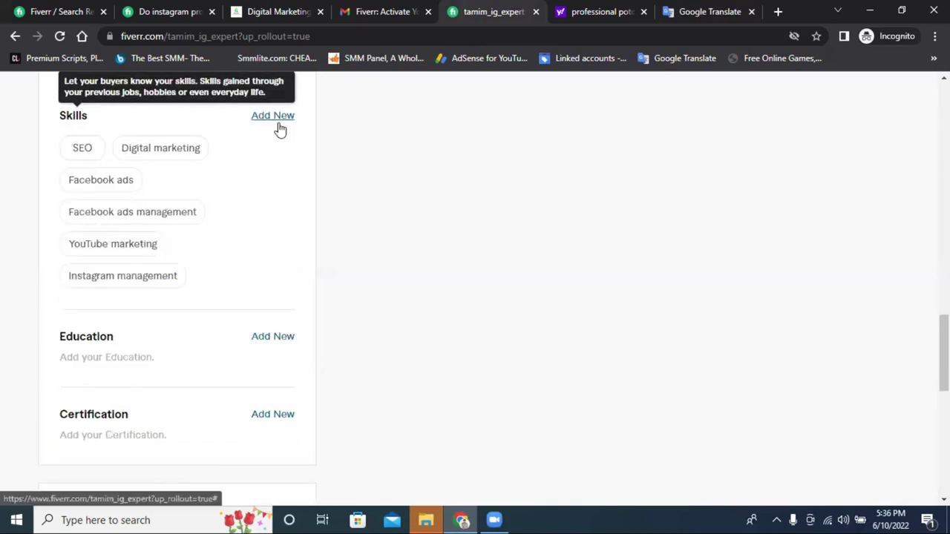
{"action": "left_click", "coordinate": [272, 115]}
Pick Social media marketing at Intermediate level, then dismiss the form without saving
{"action": "left_click", "coordinate": [116, 151]}
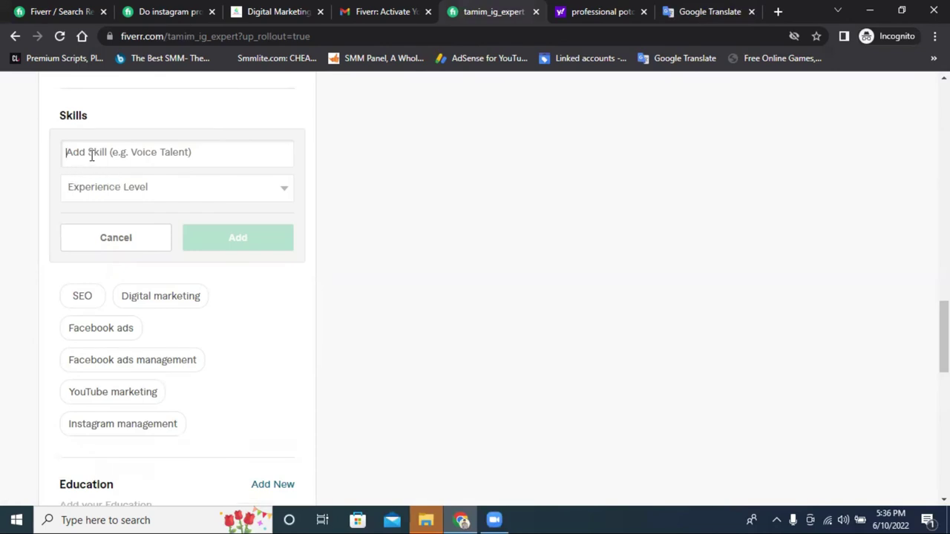
{"action": "type", "text": "sa"}
{"action": "key", "text": "BackSpace"}
{"action": "type", "text": "ocial"}
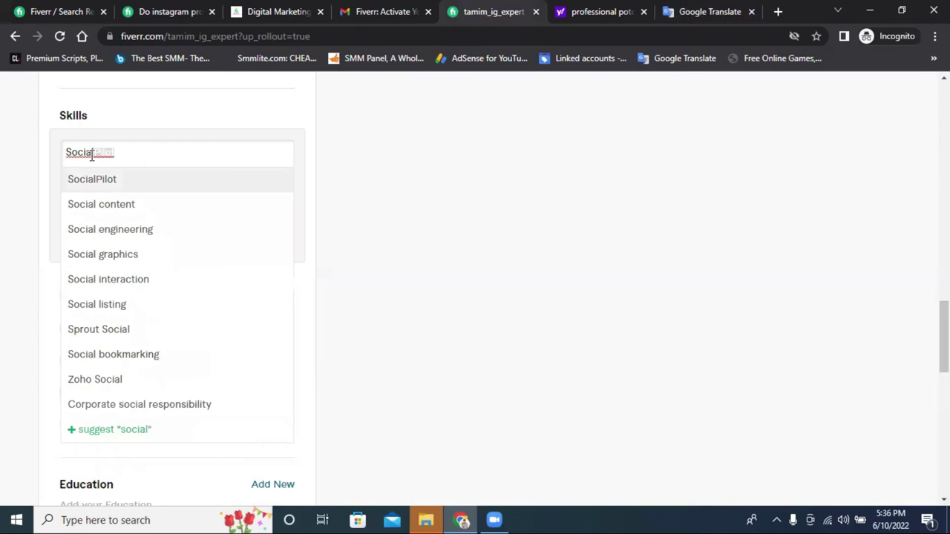
{"action": "type", "text": " media"}
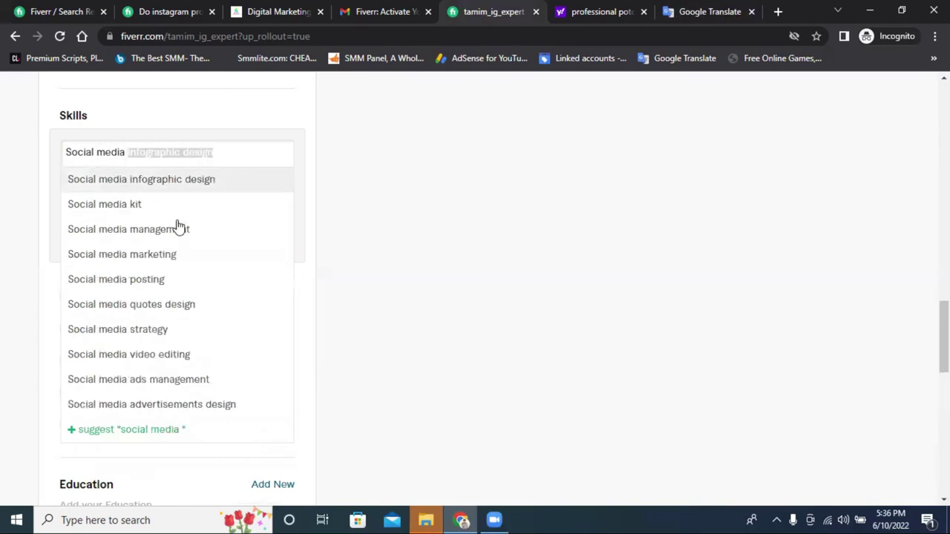
{"action": "left_click", "coordinate": [180, 257]}
{"action": "left_click", "coordinate": [154, 193]}
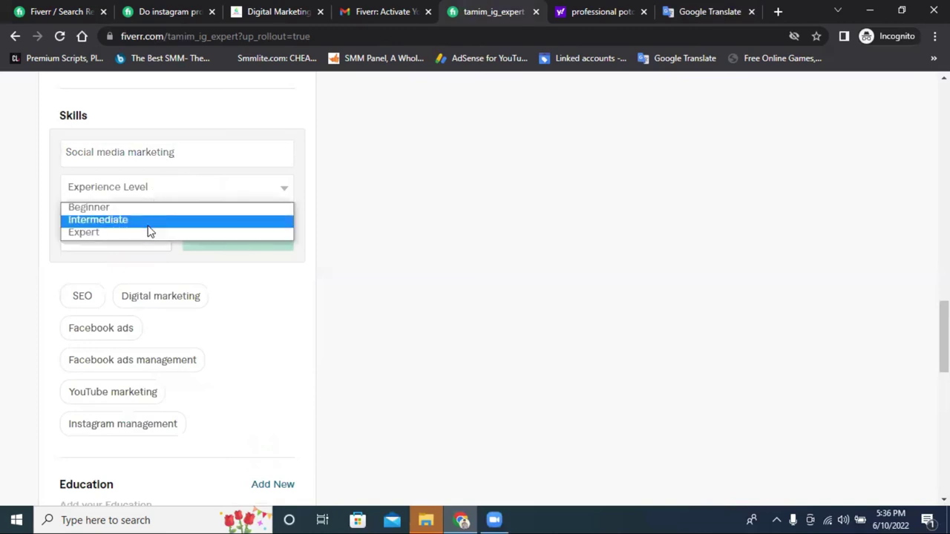
{"action": "left_click", "coordinate": [148, 220]}
{"action": "key", "text": "Return"}
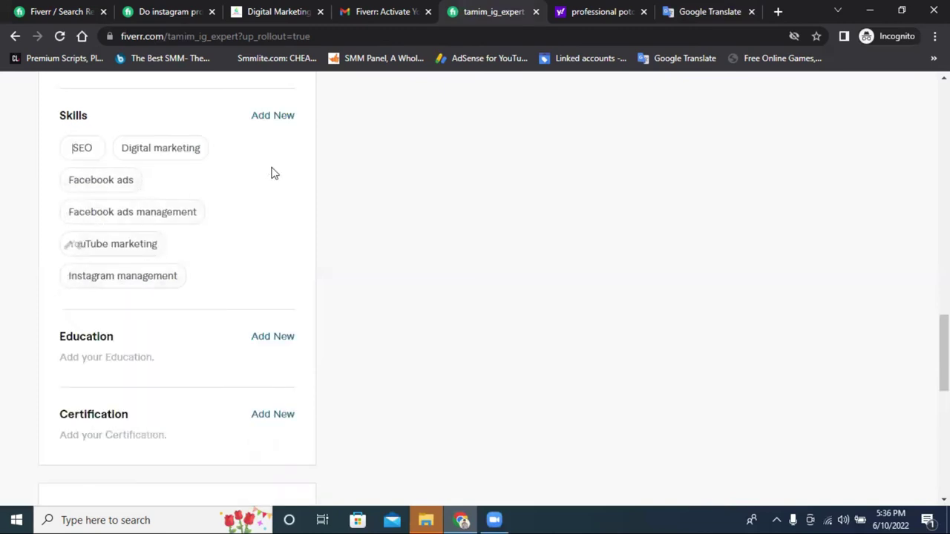
Add Social media marketing to the skills at Expert level
{"action": "left_click", "coordinate": [273, 115]}
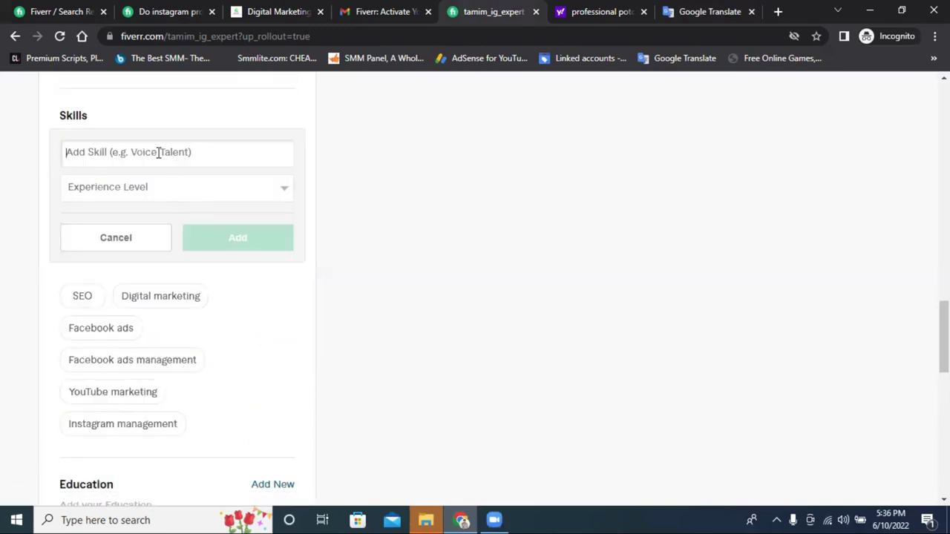
{"action": "type", "text": "Social"}
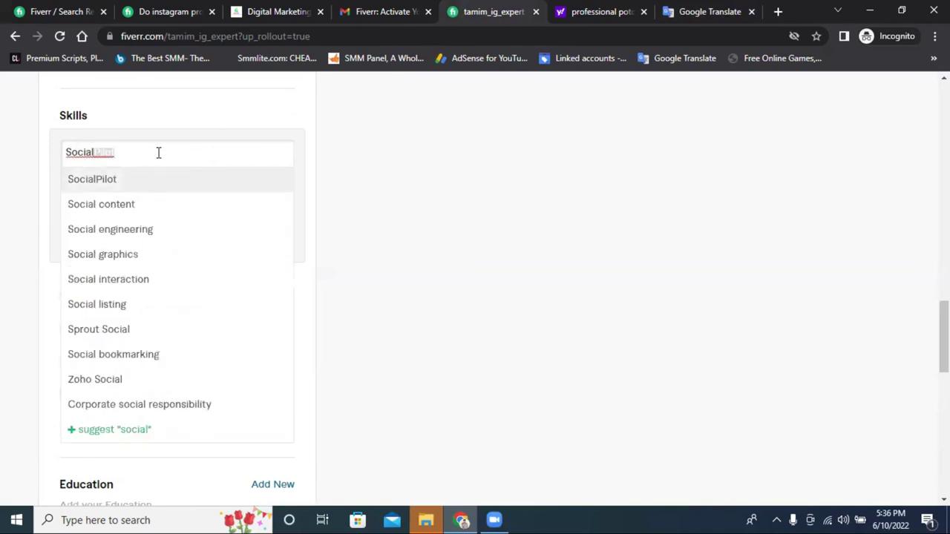
{"action": "type", "text": " m"}
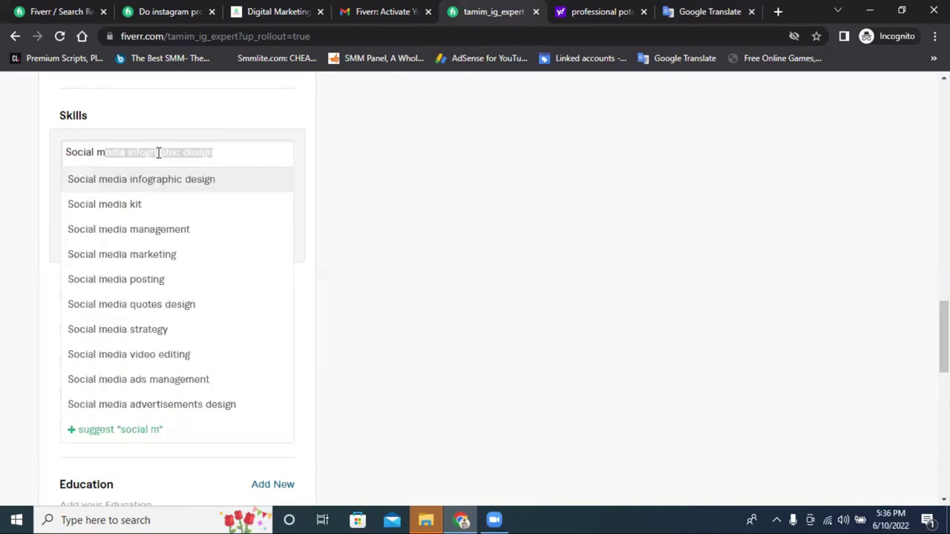
{"action": "left_click", "coordinate": [184, 254]}
{"action": "left_click", "coordinate": [140, 196]}
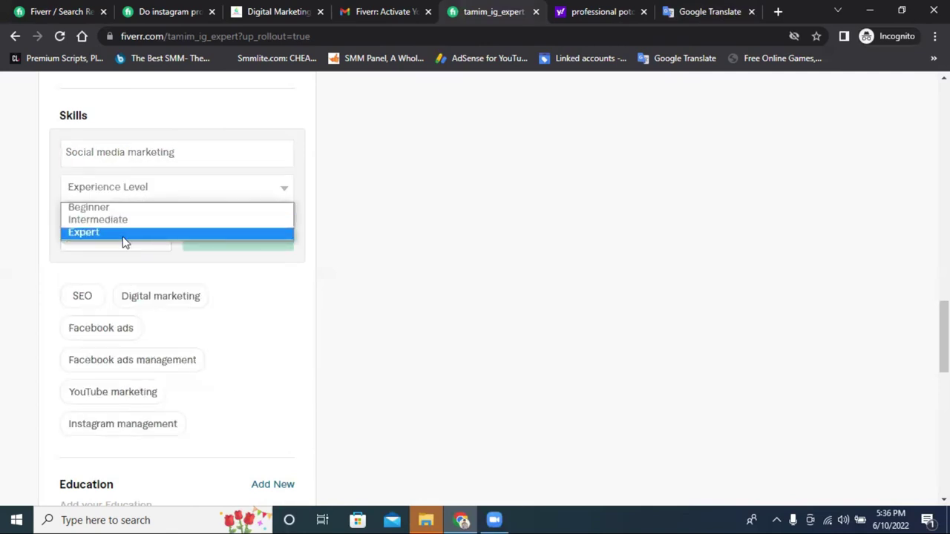
{"action": "left_click", "coordinate": [124, 233]}
{"action": "left_click", "coordinate": [197, 243]}
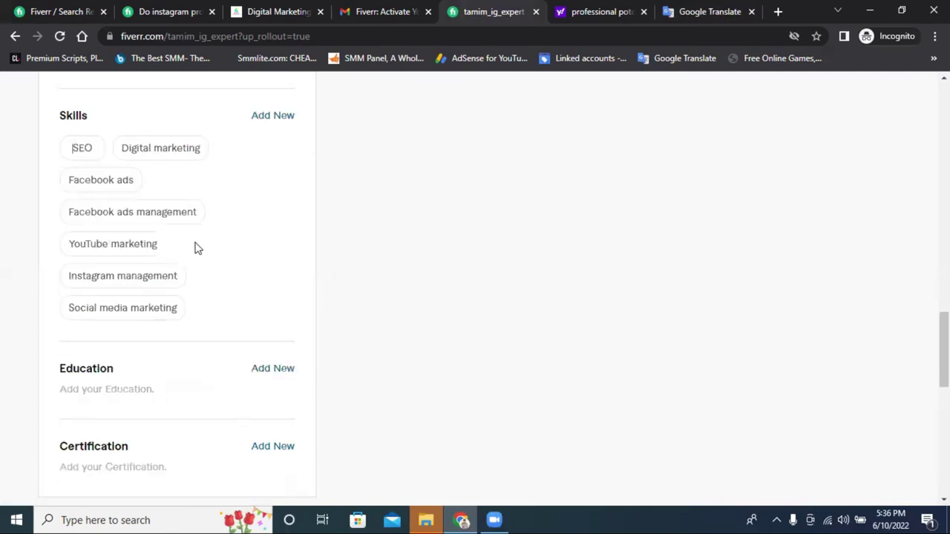
{"action": "left_click", "coordinate": [272, 118]}
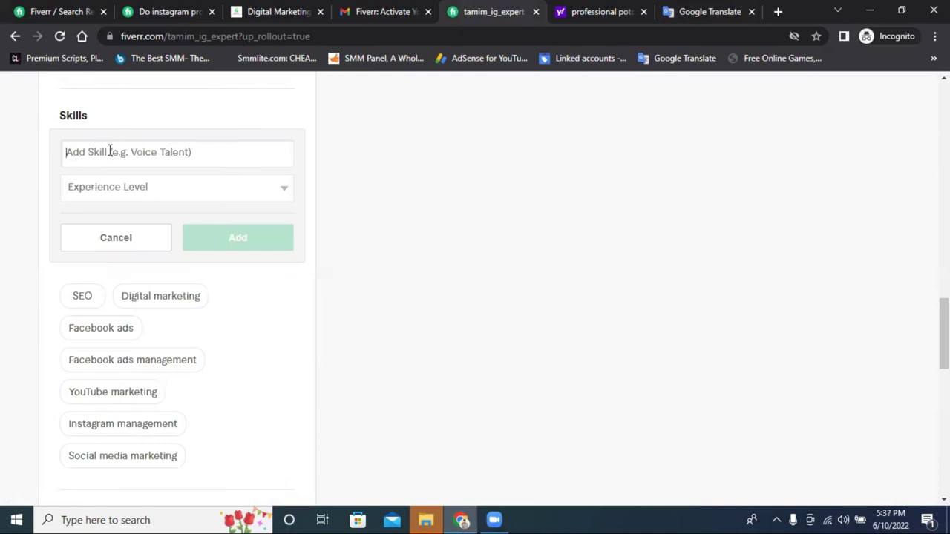
{"action": "type", "text": "link"}
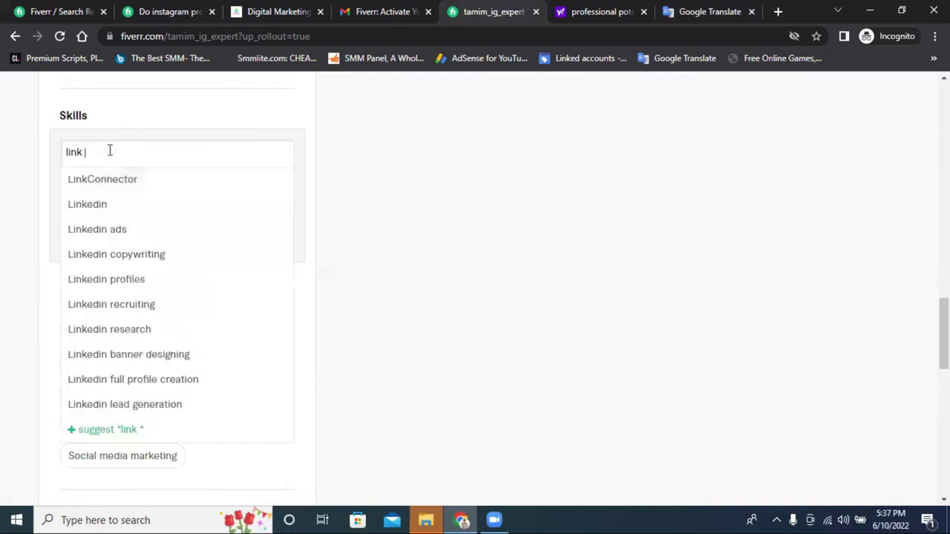
{"action": "type", "text": " bi"}
Add Link building as an Expert-level skill
{"action": "key", "text": "BackSpace"}
{"action": "type", "text": "uilding"}
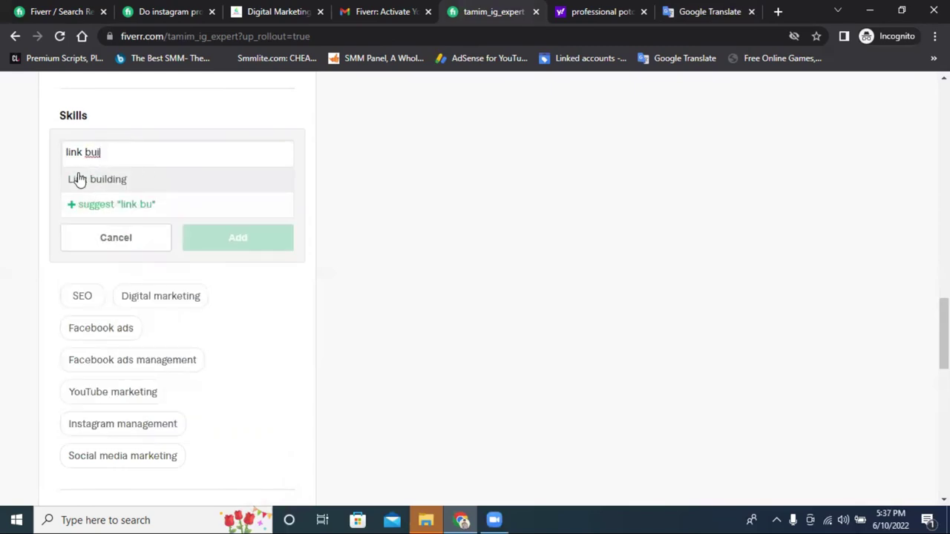
{"action": "left_click", "coordinate": [78, 180]}
{"action": "left_click", "coordinate": [115, 191]}
{"action": "left_click", "coordinate": [111, 235]}
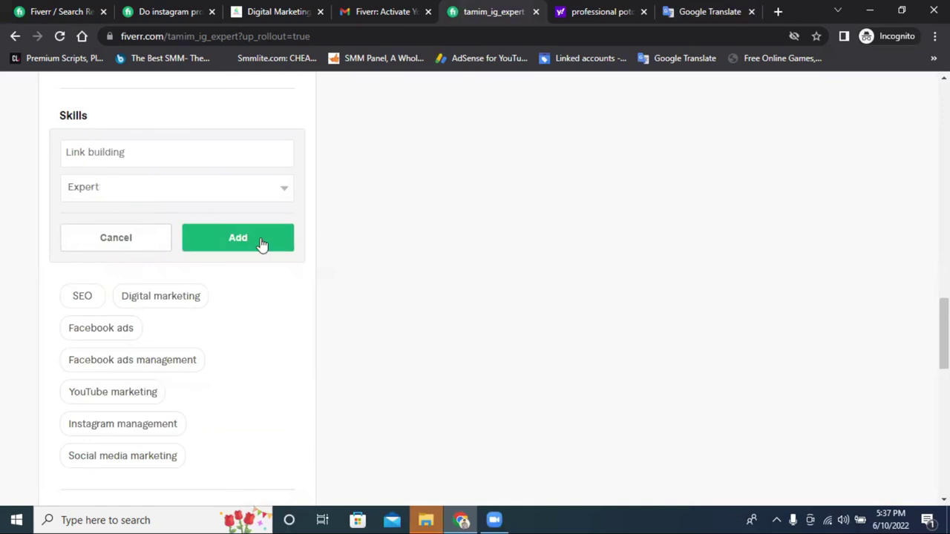
{"action": "left_click", "coordinate": [260, 246]}
Add Video editing as an Expert-level skill
{"action": "left_click", "coordinate": [253, 123]}
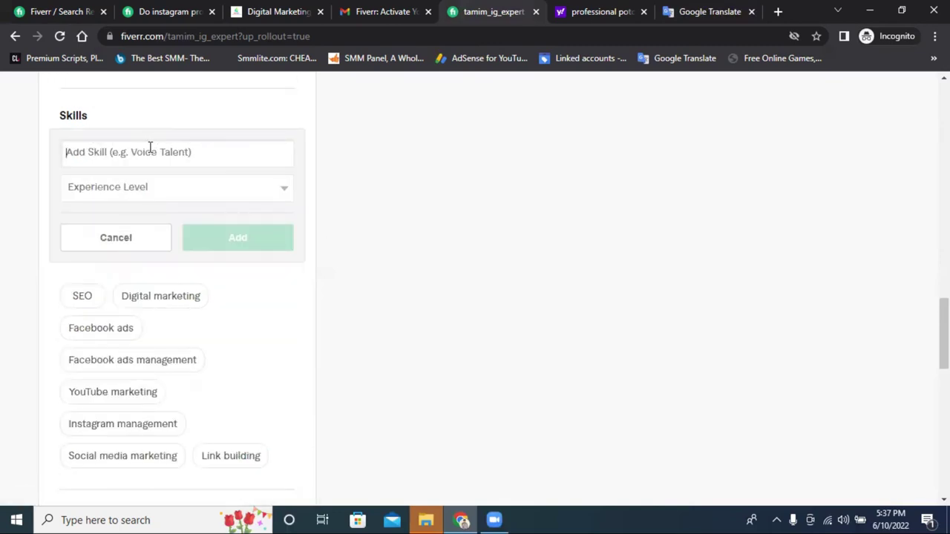
{"action": "type", "text": "video editing"}
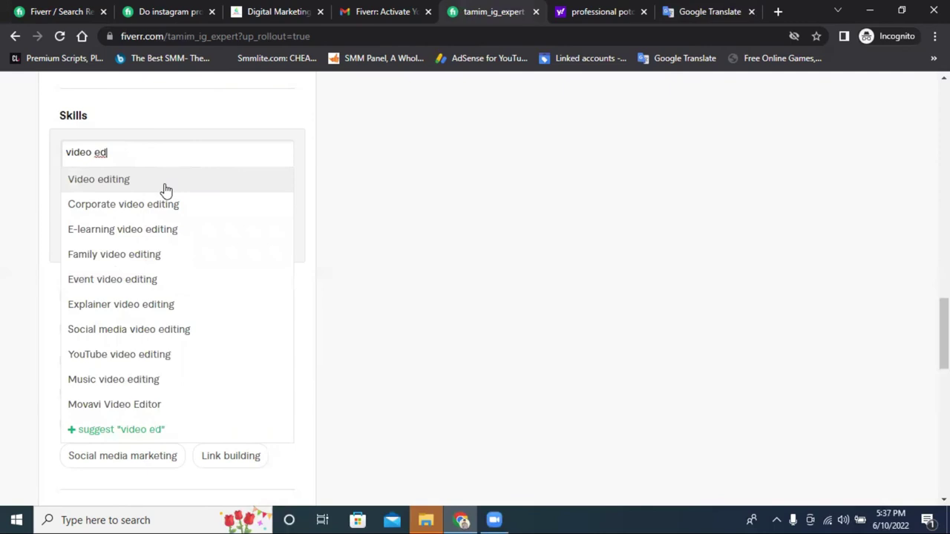
{"action": "left_click", "coordinate": [163, 182]}
{"action": "left_click", "coordinate": [141, 191]}
{"action": "left_click", "coordinate": [129, 231]}
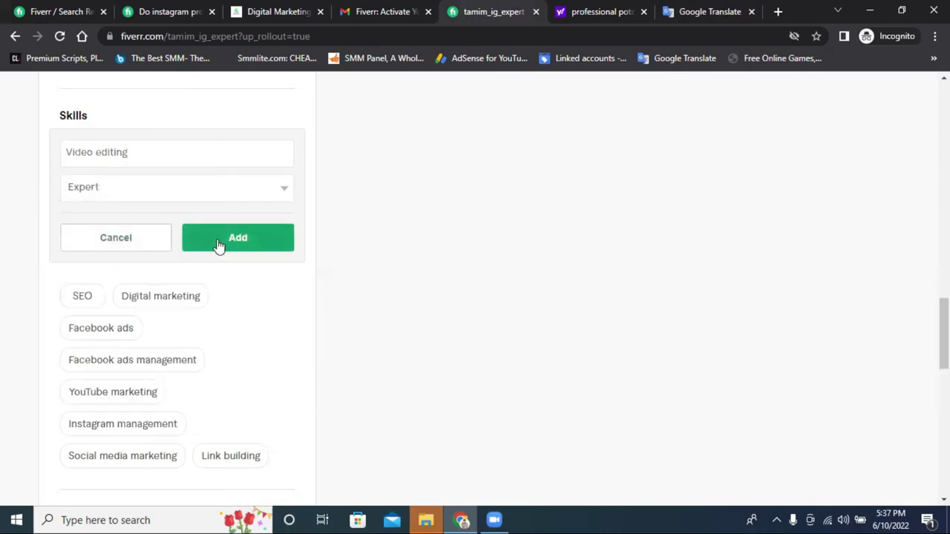
{"action": "left_click", "coordinate": [218, 243]}
Add Graphic design as an Intermediate-level skill
{"action": "left_click", "coordinate": [266, 117]}
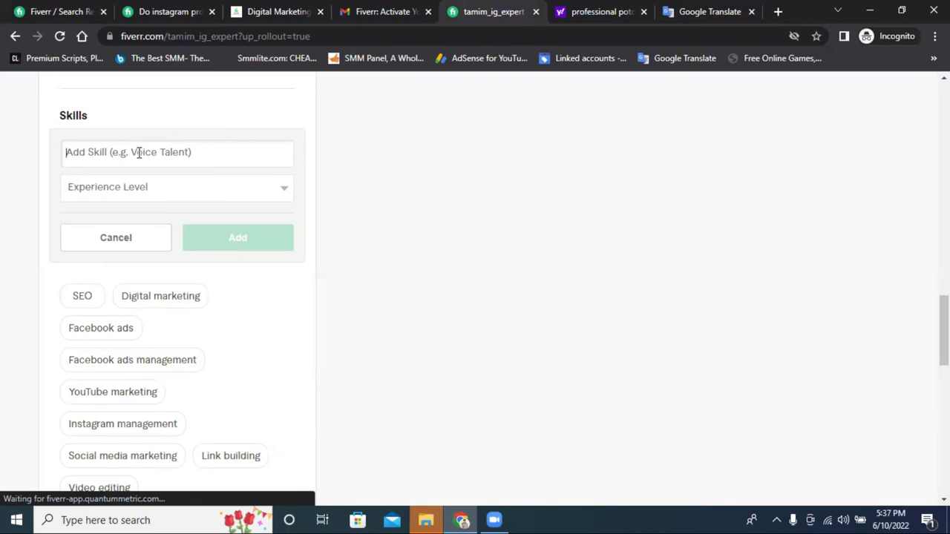
{"action": "type", "text": "gra"}
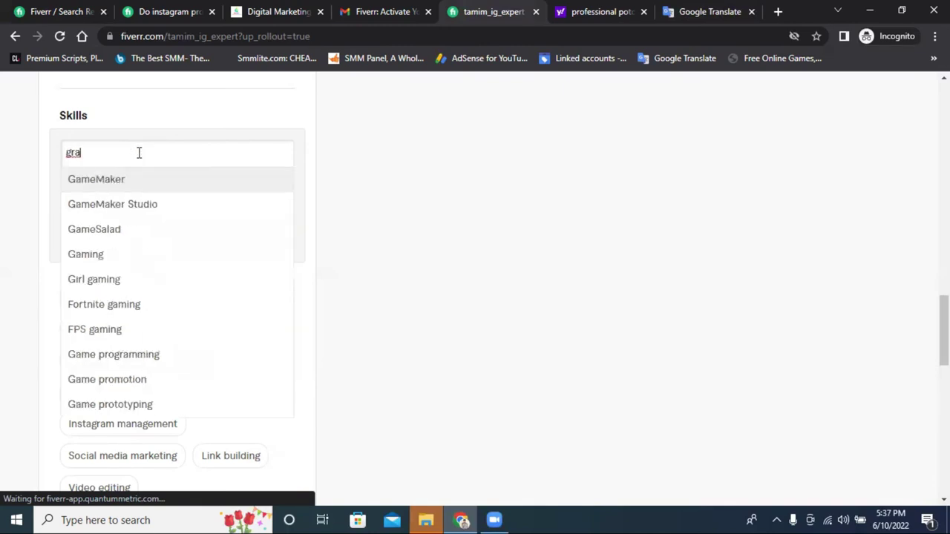
{"action": "type", "text": "p"}
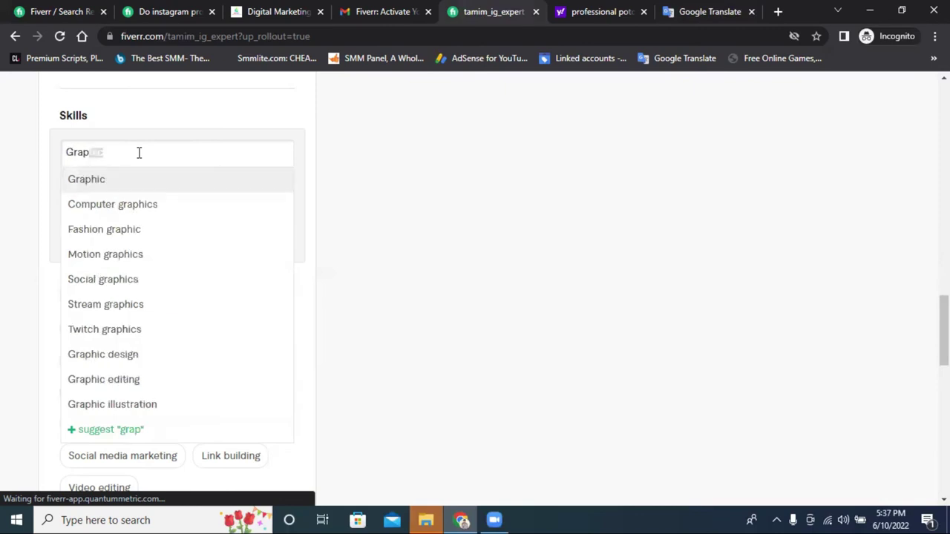
{"action": "left_click", "coordinate": [126, 356]}
{"action": "left_click", "coordinate": [123, 194]}
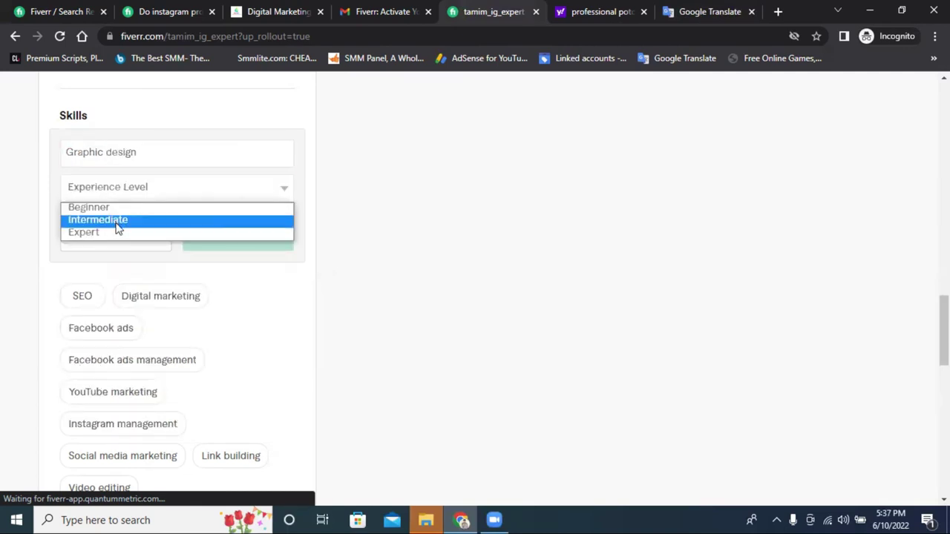
{"action": "left_click", "coordinate": [116, 220]}
{"action": "left_click", "coordinate": [211, 236]}
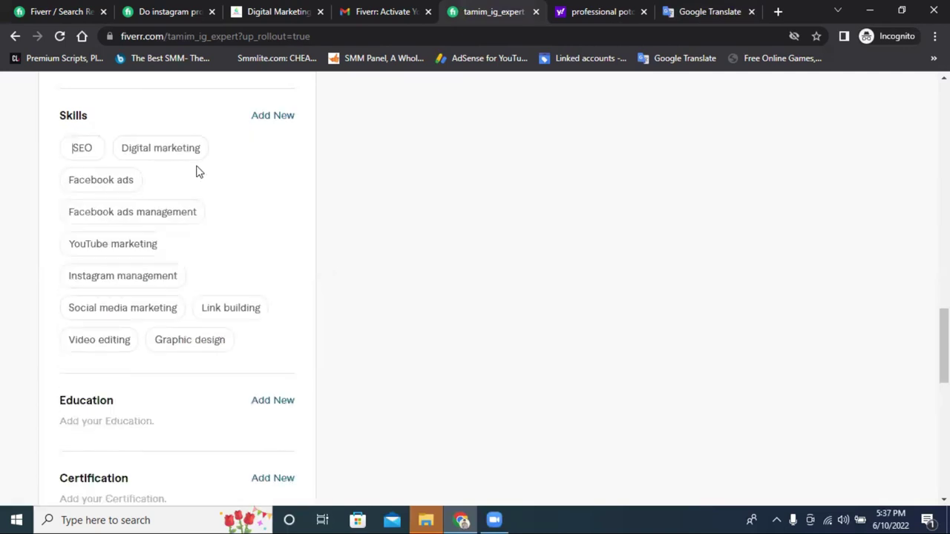
Add Product listing as a skill at the Expert experience level
{"action": "left_click", "coordinate": [273, 116]}
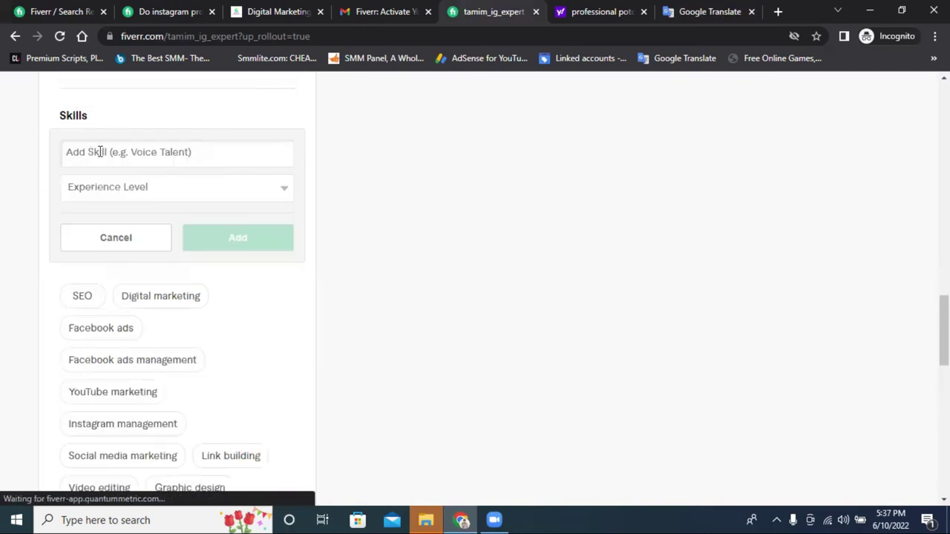
{"action": "type", "text": "product"}
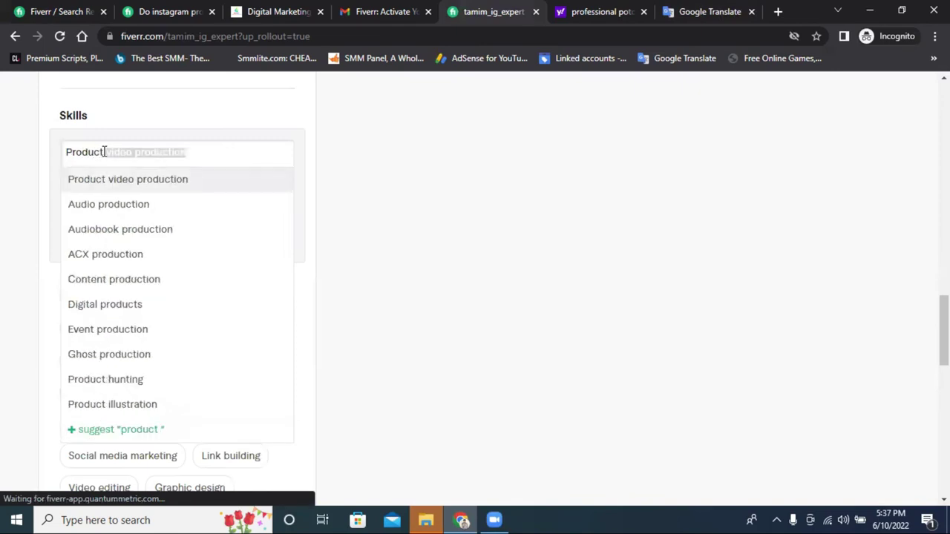
{"action": "type", "text": " li"}
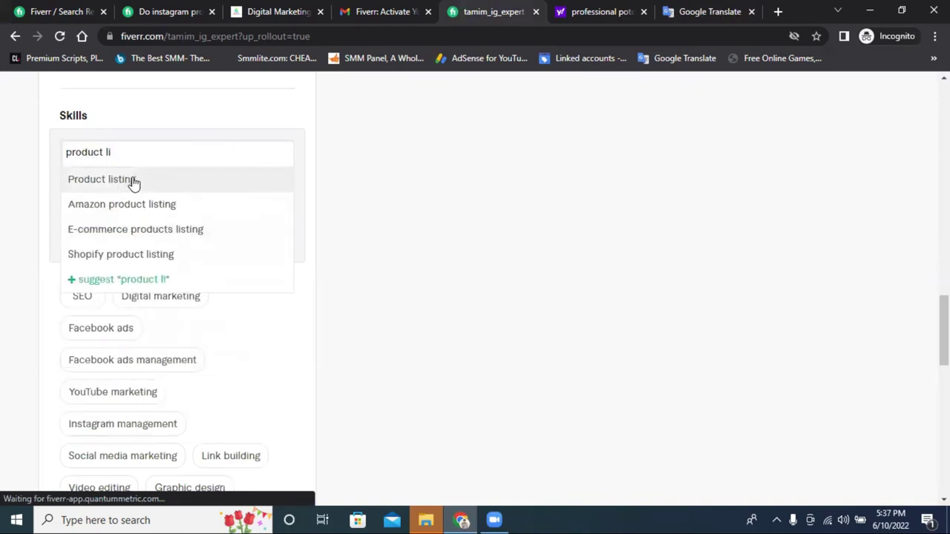
{"action": "left_click", "coordinate": [134, 182]}
{"action": "left_click", "coordinate": [141, 186]}
{"action": "left_click", "coordinate": [115, 235]}
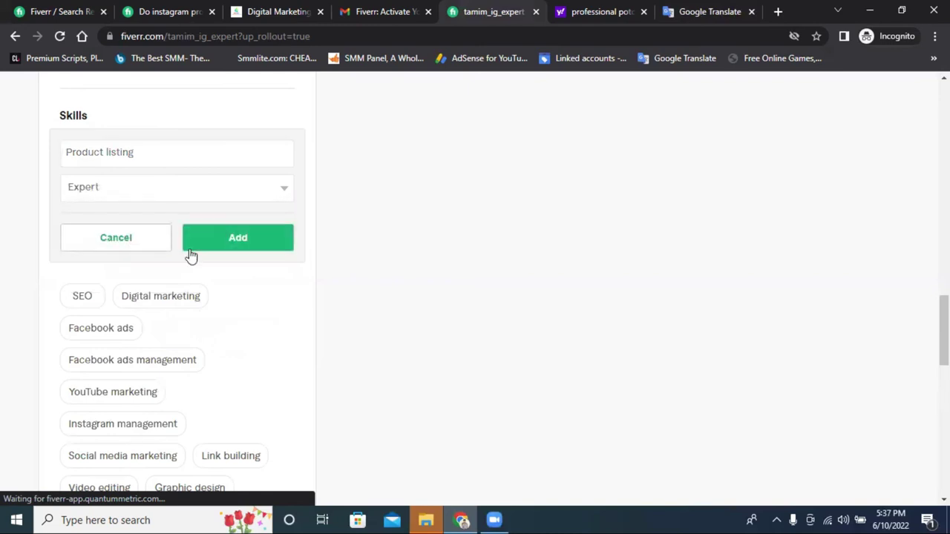
{"action": "left_click", "coordinate": [191, 250]}
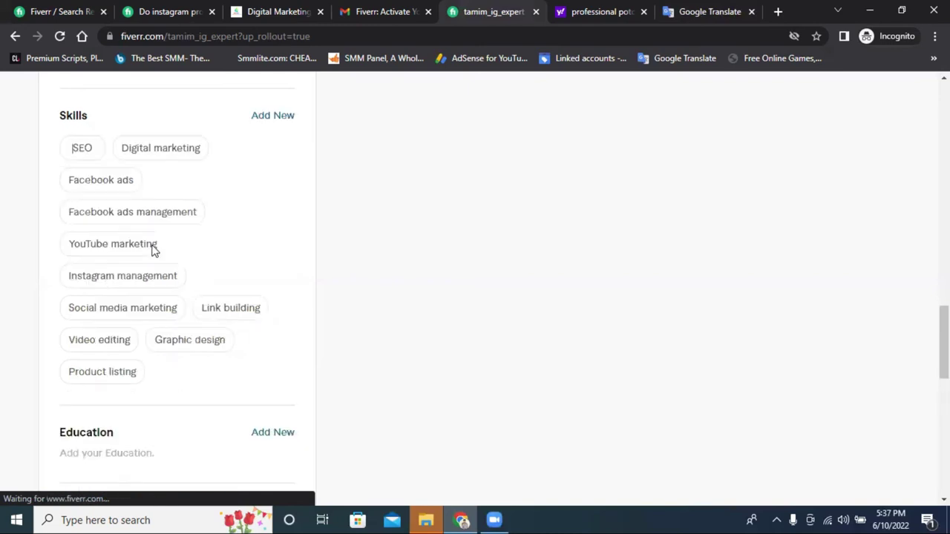
Begin another skill, try Twitter, then clear the skill name field
{"action": "left_click", "coordinate": [280, 120]}
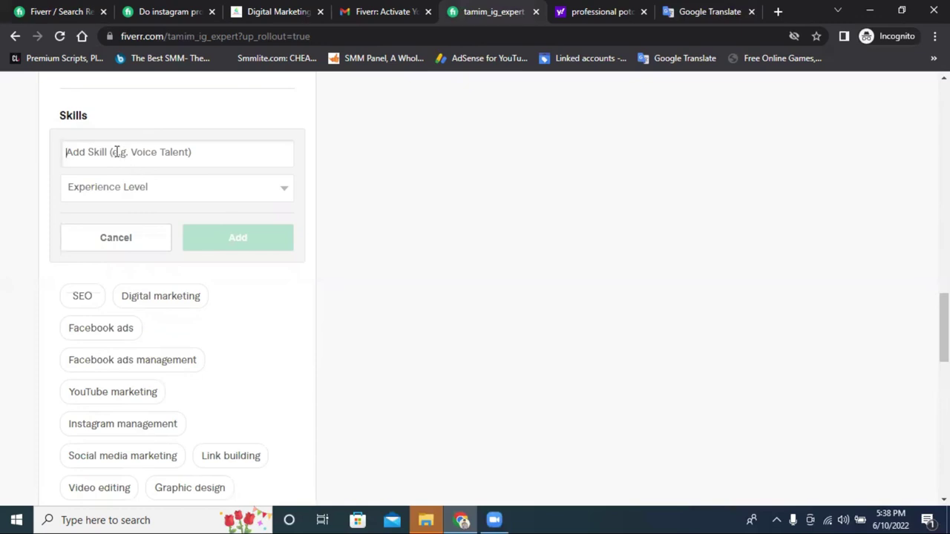
{"action": "left_click", "coordinate": [113, 152]}
{"action": "type", "text": "tw"}
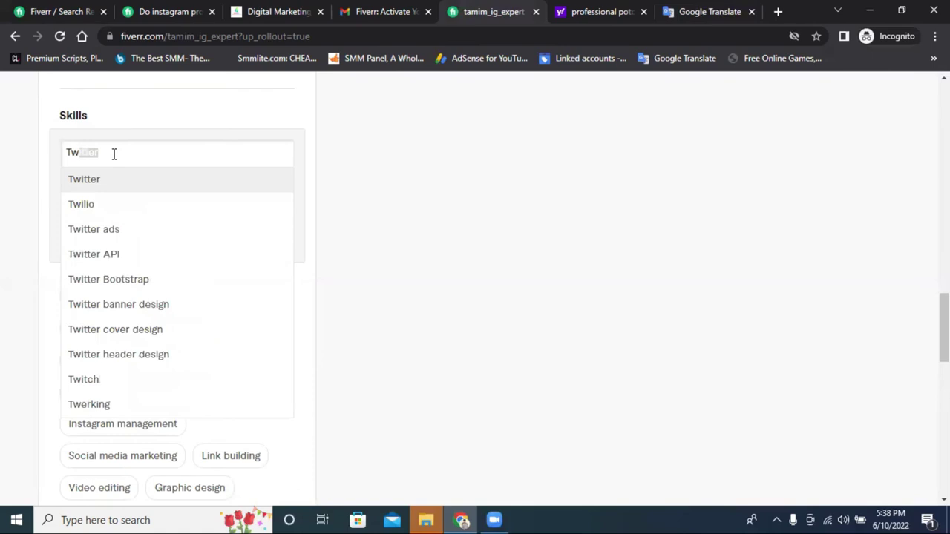
{"action": "left_click", "coordinate": [121, 178]}
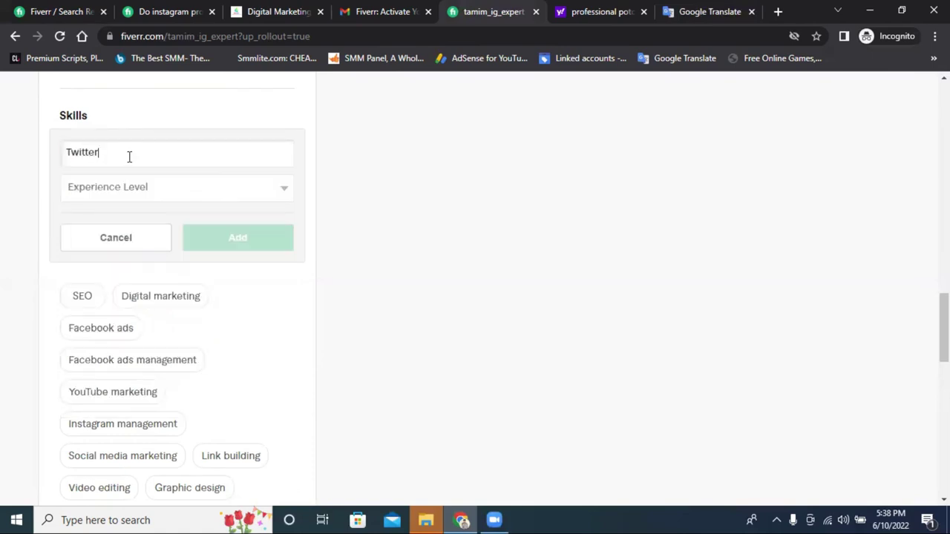
{"action": "left_click", "coordinate": [129, 156]}
{"action": "type", "text": "m"}
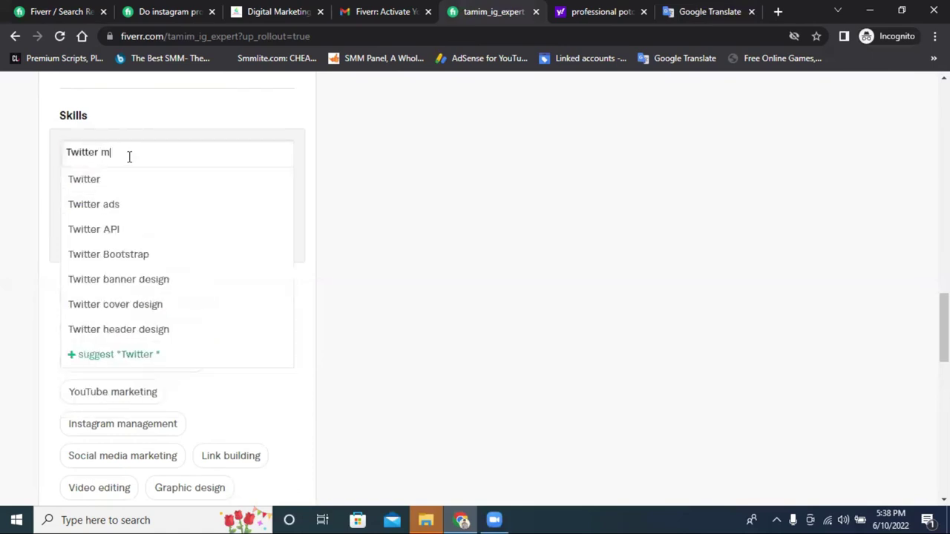
{"action": "key", "text": "shift+Left"}
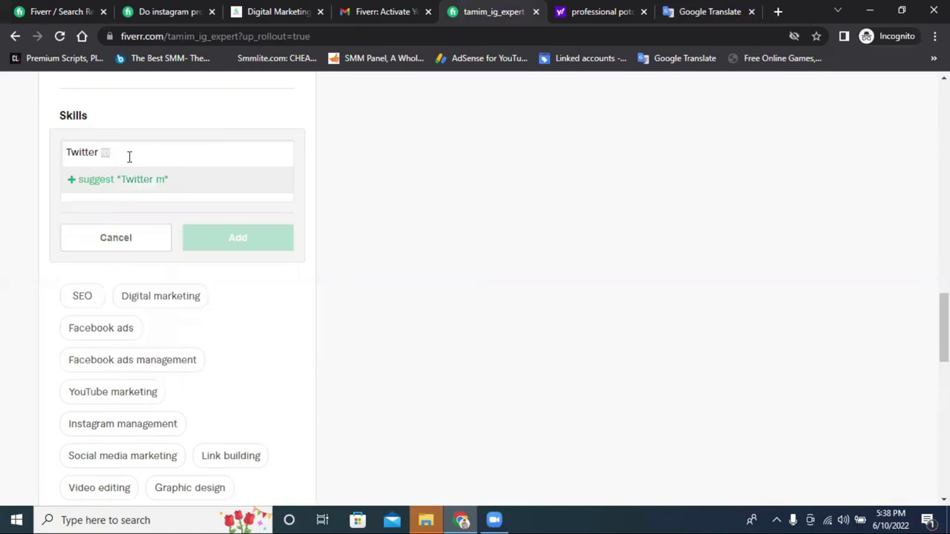
{"action": "key", "text": "BackSpace"}
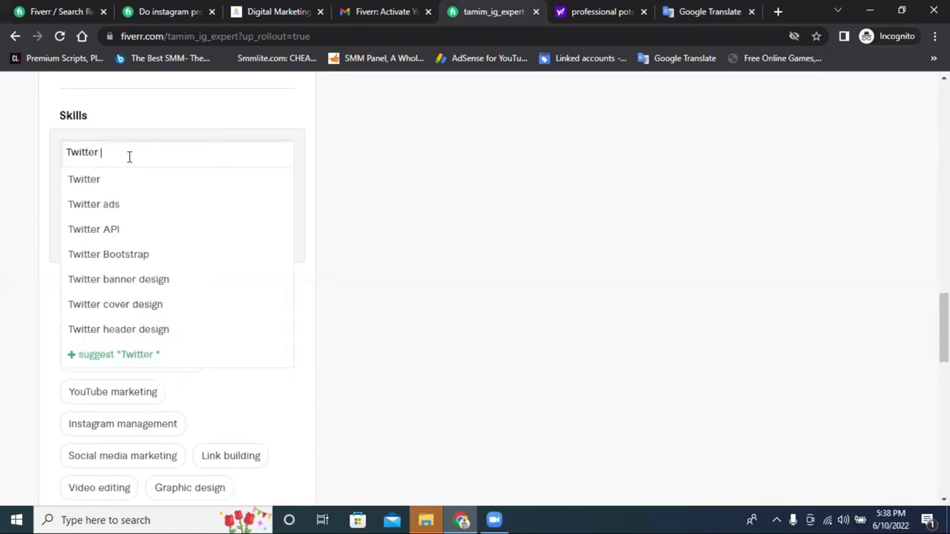
{"action": "key", "text": "BackSpace"}
{"action": "key", "text": "BackSpace"}
{"action": "key", "text": "BackSpace"}
{"action": "key", "text": "BackSpace"}
{"action": "key", "text": "BackSpace"}
{"action": "key", "text": "BackSpace"}
{"action": "key", "text": "BackSpace"}
{"action": "key", "text": "BackSpace"}
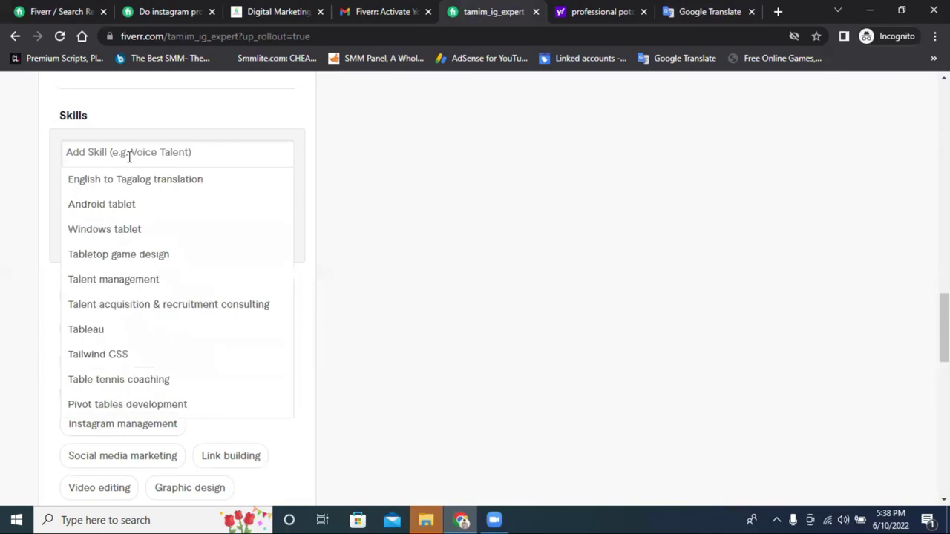
Add Hashtag research as a skill, correcting the misspelled 'hastag' first
{"action": "type", "text": "has"}
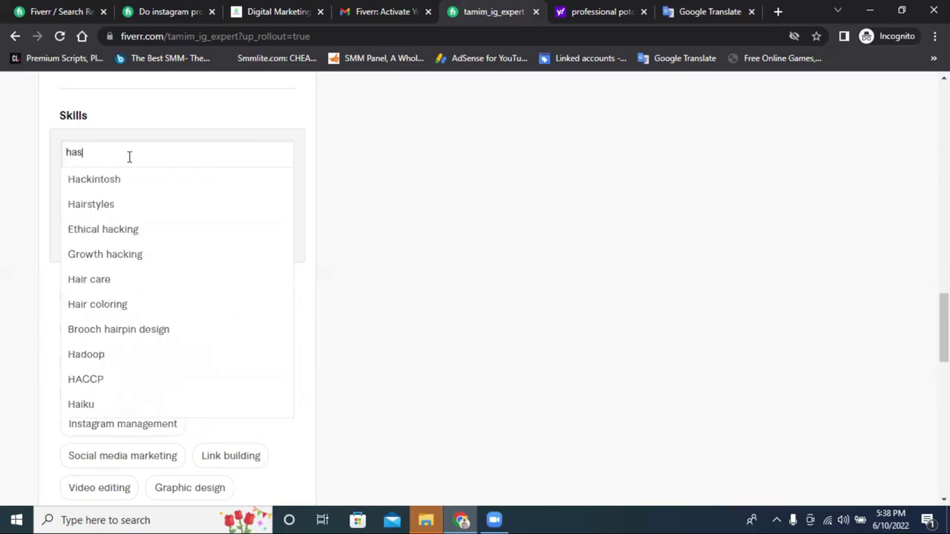
{"action": "type", "text": "tag"}
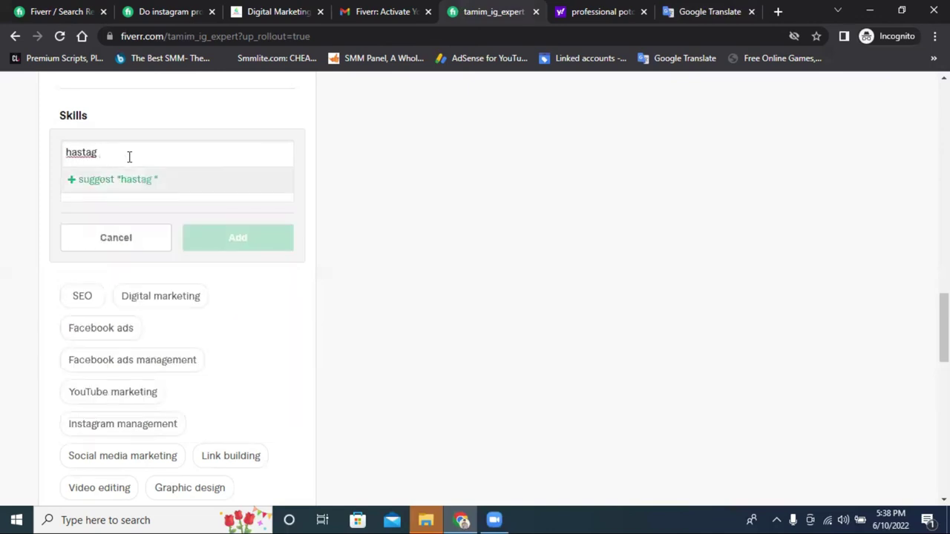
{"action": "right_click", "coordinate": [82, 156]}
{"action": "left_click", "coordinate": [97, 169]}
{"action": "left_click", "coordinate": [141, 180]}
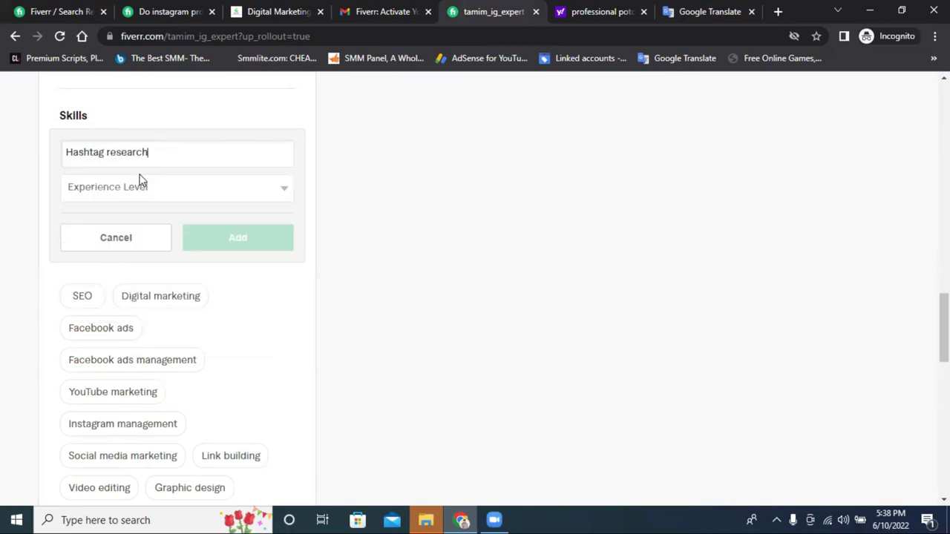
{"action": "left_click", "coordinate": [144, 195]}
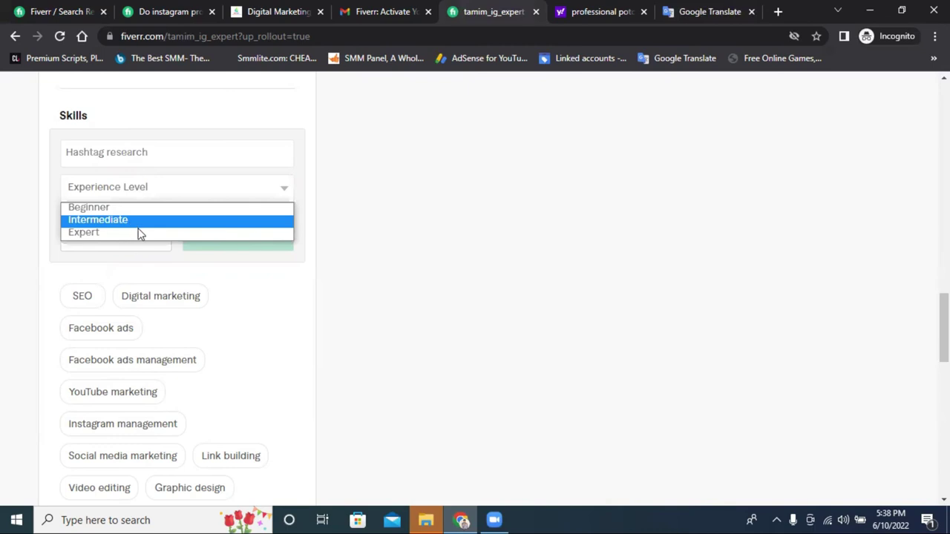
{"action": "left_click", "coordinate": [140, 233]}
{"action": "left_click", "coordinate": [233, 236]}
{"action": "scroll", "coordinate": [233, 269], "scroll_direction": "up", "scroll_amount": 3}
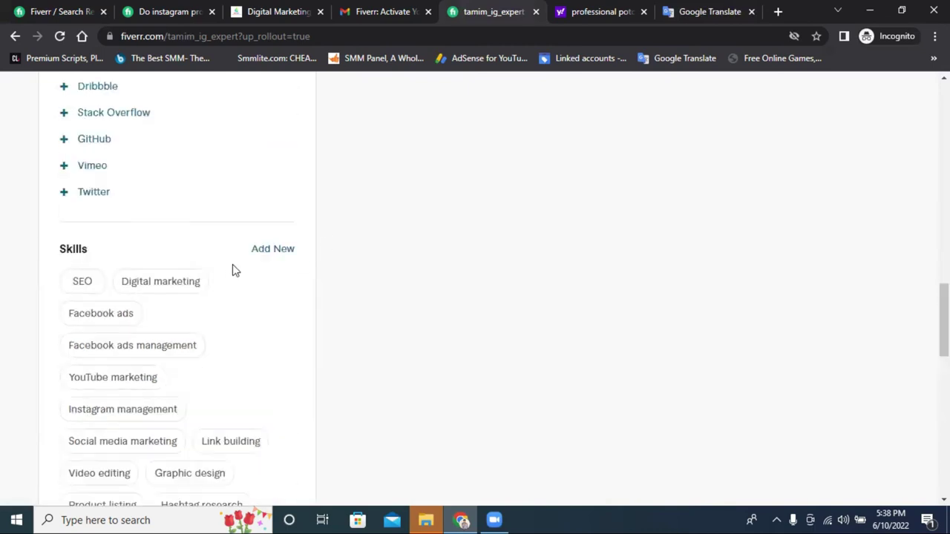
{"action": "scroll", "coordinate": [233, 270], "scroll_direction": "down", "scroll_amount": 10}
Start a new Education entry with Bangladesh as the country
{"action": "scroll", "coordinate": [220, 281], "scroll_direction": "up", "scroll_amount": 5}
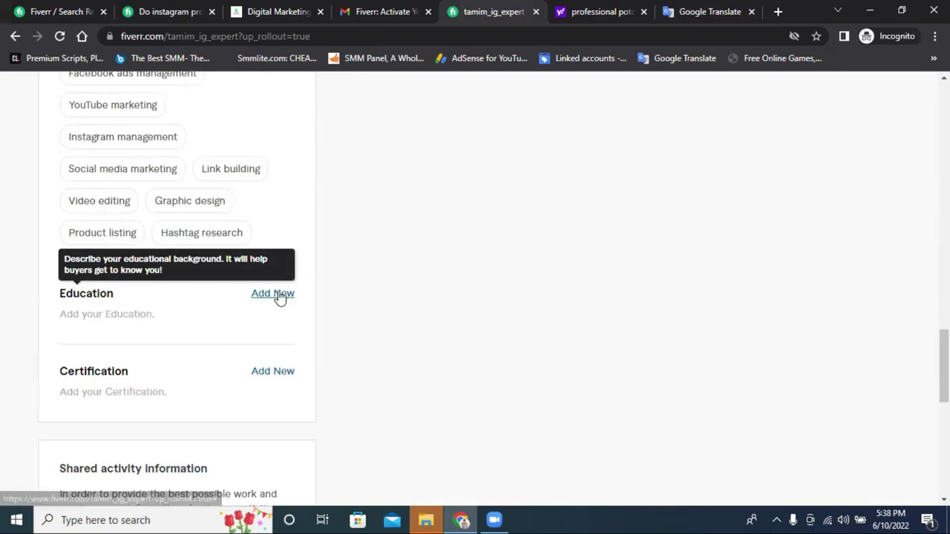
{"action": "scroll", "coordinate": [161, 181], "scroll_direction": "up", "scroll_amount": 2}
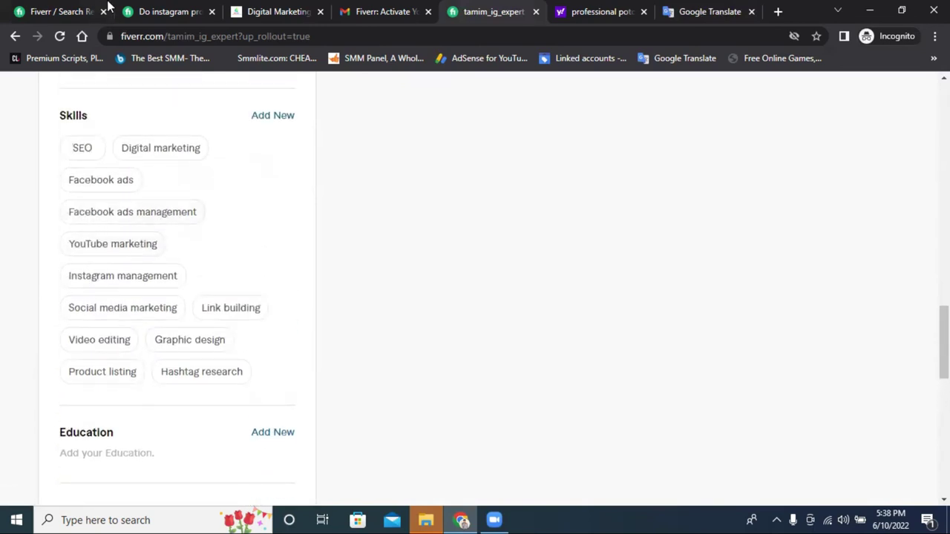
{"action": "scroll", "coordinate": [201, 287], "scroll_direction": "down", "scroll_amount": 1}
{"action": "scroll", "coordinate": [245, 360], "scroll_direction": "down", "scroll_amount": 1}
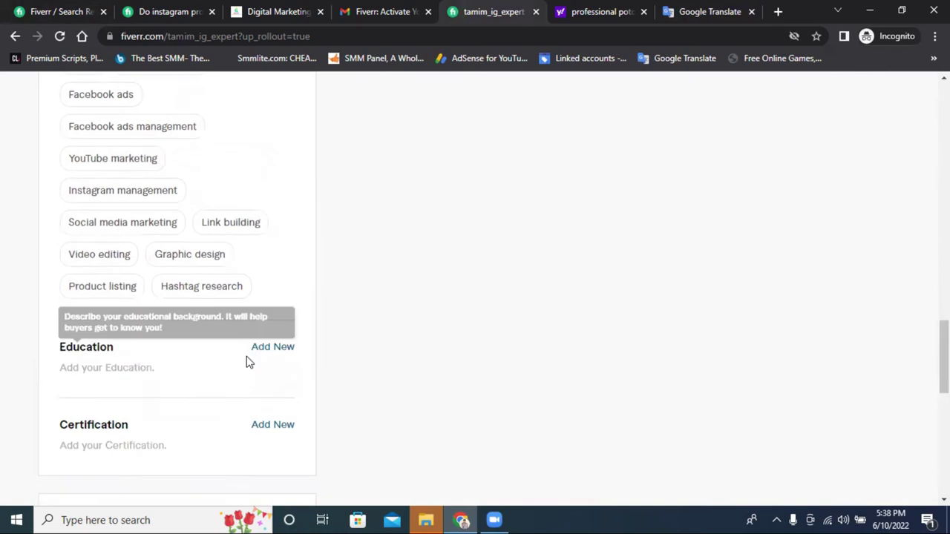
{"action": "left_click", "coordinate": [279, 297]}
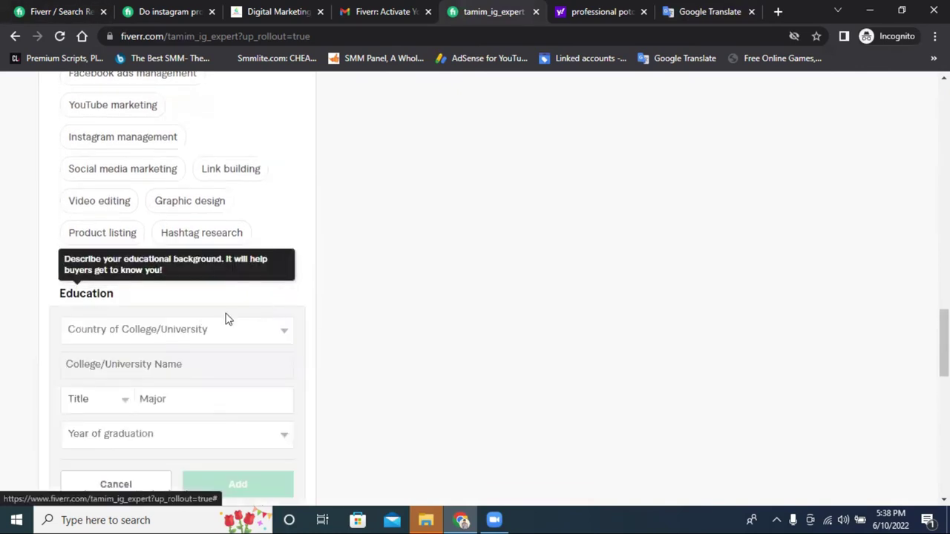
{"action": "left_click", "coordinate": [119, 338]}
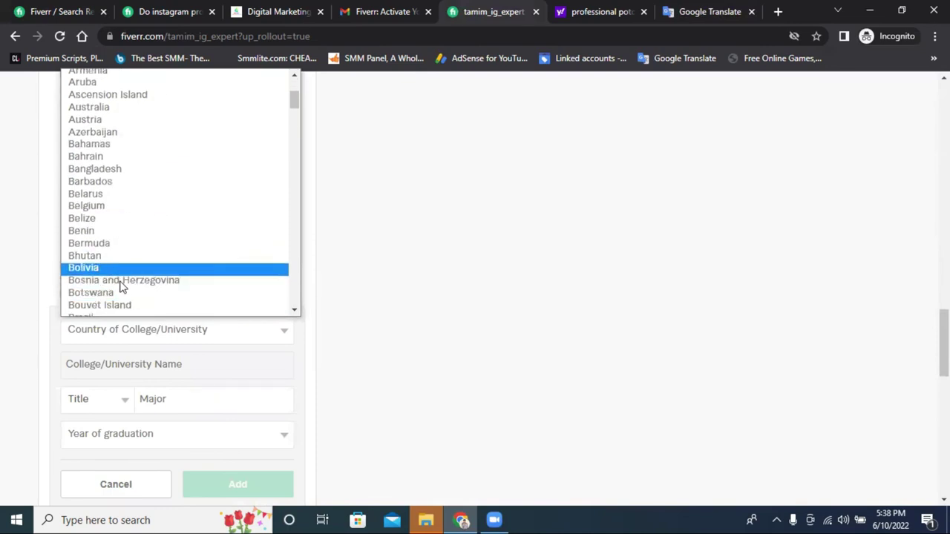
{"action": "scroll", "coordinate": [123, 245], "scroll_direction": "down", "scroll_amount": 2}
{"action": "scroll", "coordinate": [121, 166], "scroll_direction": "up", "scroll_amount": 3}
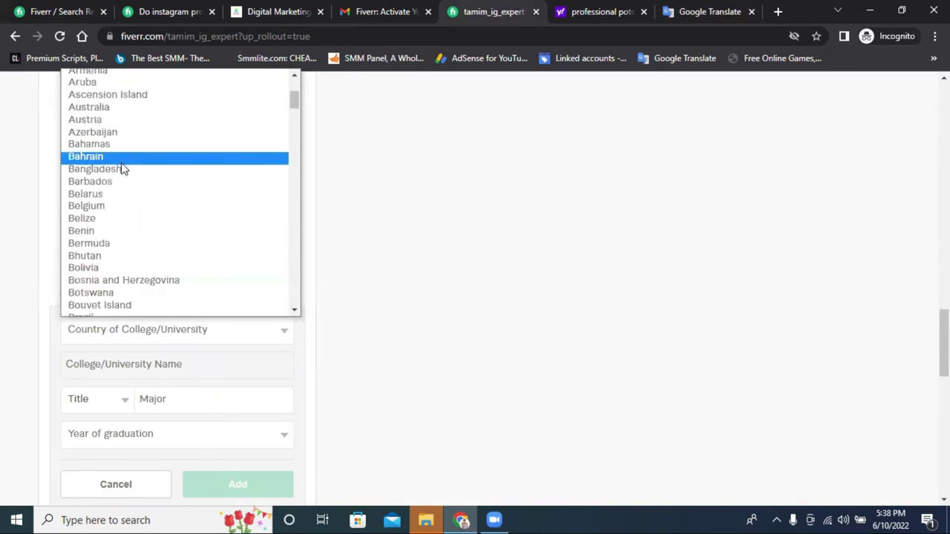
{"action": "left_click", "coordinate": [121, 174]}
Enter 'New' as the college name, leaving the degree title unchanged
{"action": "left_click", "coordinate": [118, 372]}
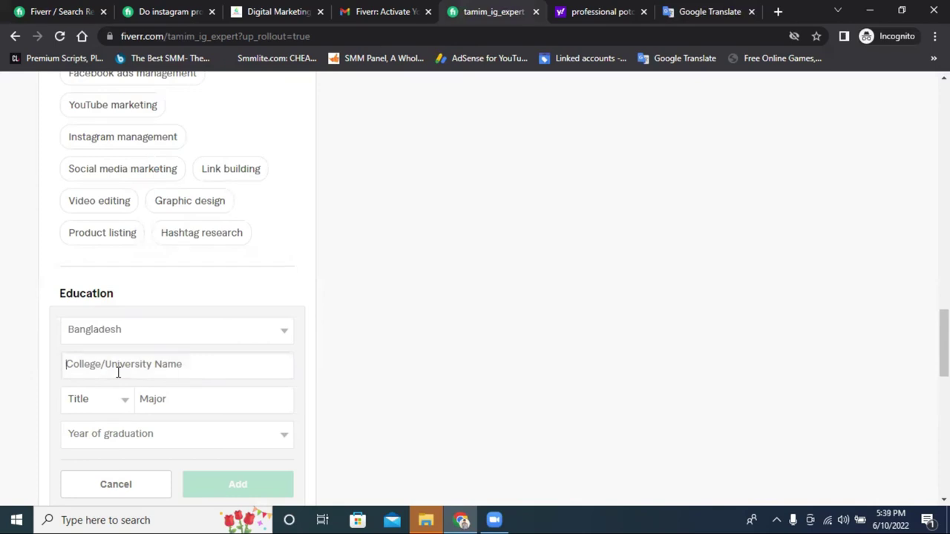
{"action": "type", "text": "New"}
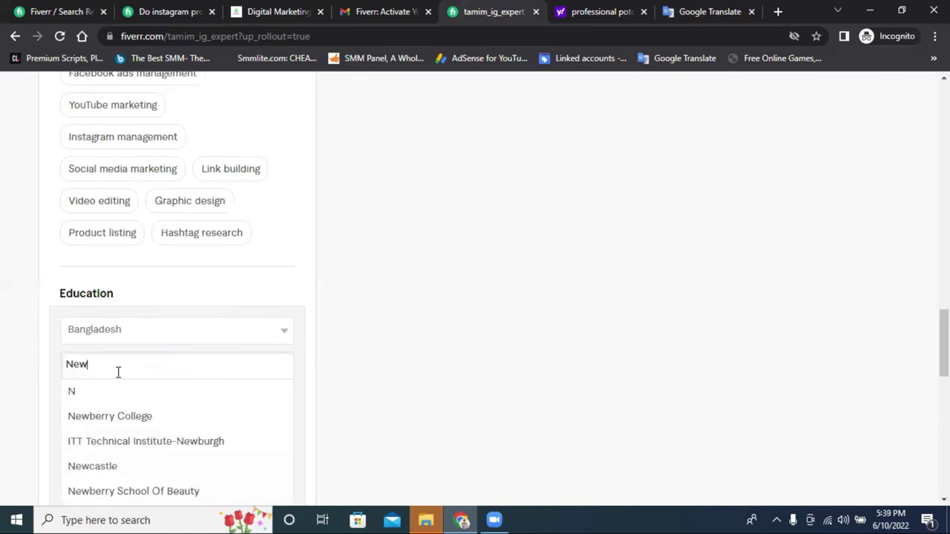
{"action": "left_click", "coordinate": [23, 320]}
{"action": "left_click", "coordinate": [112, 401]}
{"action": "left_click", "coordinate": [112, 401]}
{"action": "left_click", "coordinate": [126, 369]}
Copy 'New Life Learning Institute' from the description into the college name field
{"action": "scroll", "coordinate": [143, 298], "scroll_direction": "up", "scroll_amount": 10}
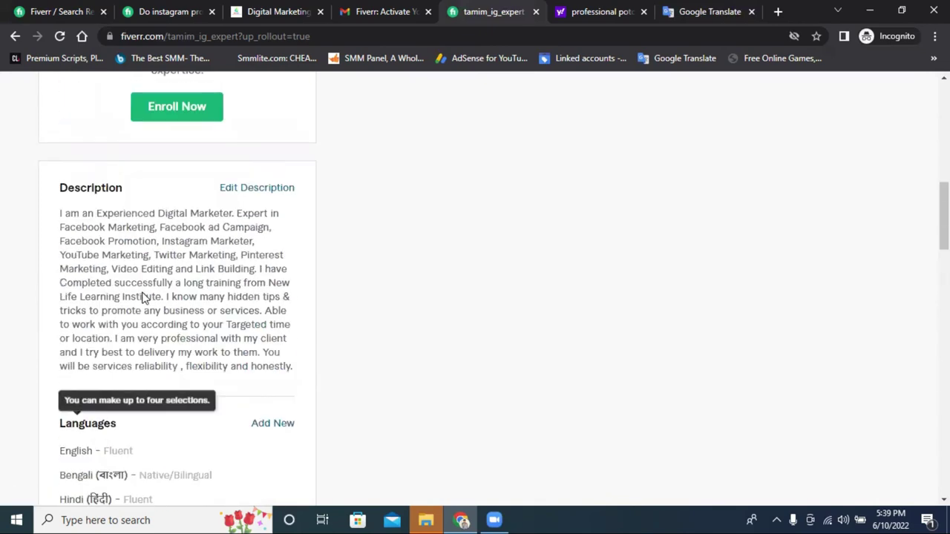
{"action": "scroll", "coordinate": [144, 298], "scroll_direction": "up", "scroll_amount": 1}
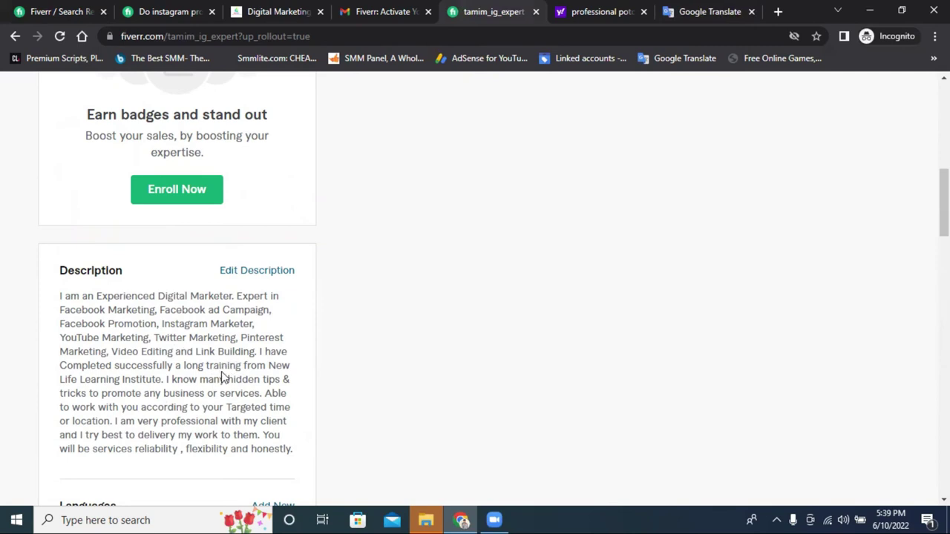
{"action": "left_click_drag", "start_coordinate": [267, 365], "coordinate": [160, 380]}
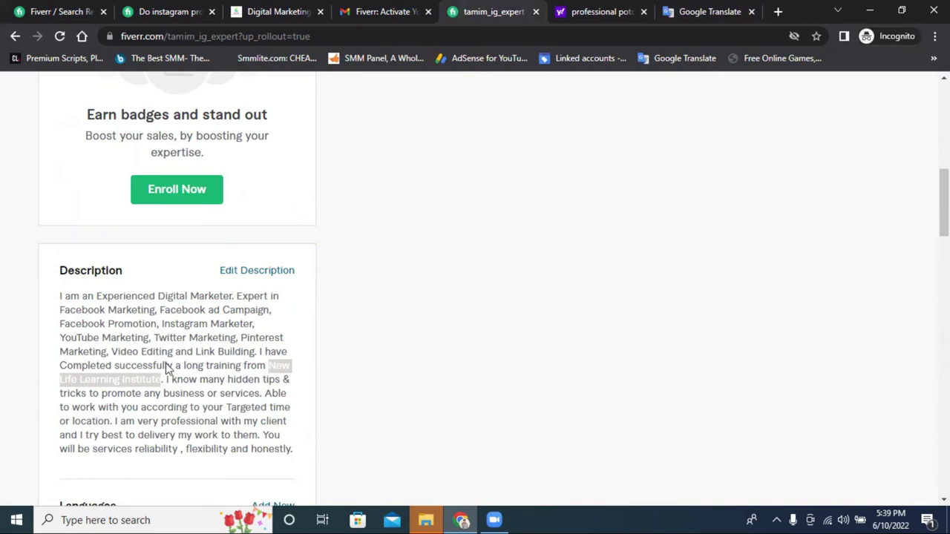
{"action": "scroll", "coordinate": [171, 371], "scroll_direction": "down", "scroll_amount": 15}
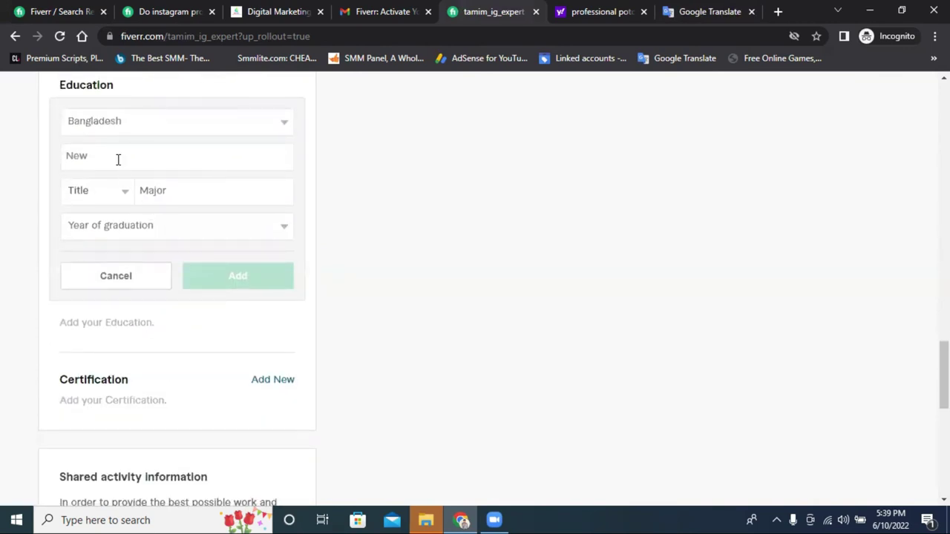
{"action": "double_click", "coordinate": [118, 160]}
{"action": "type", "text": "New Life Learning institute"}
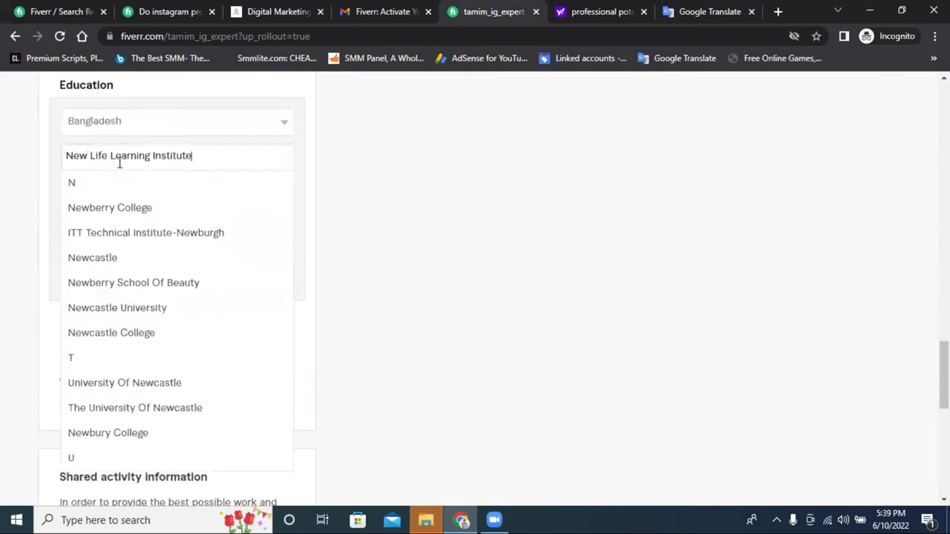
{"action": "left_click", "coordinate": [35, 195]}
Set title Associate, major Diploma In Digital Marketing, year 2022, and add the entry
{"action": "left_click", "coordinate": [101, 194]}
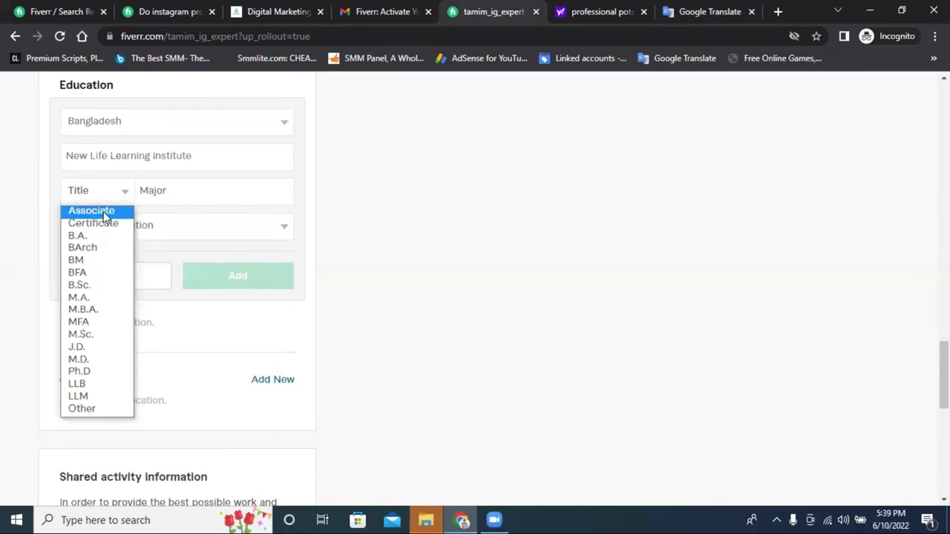
{"action": "left_click", "coordinate": [105, 212]}
{"action": "left_click", "coordinate": [148, 227]}
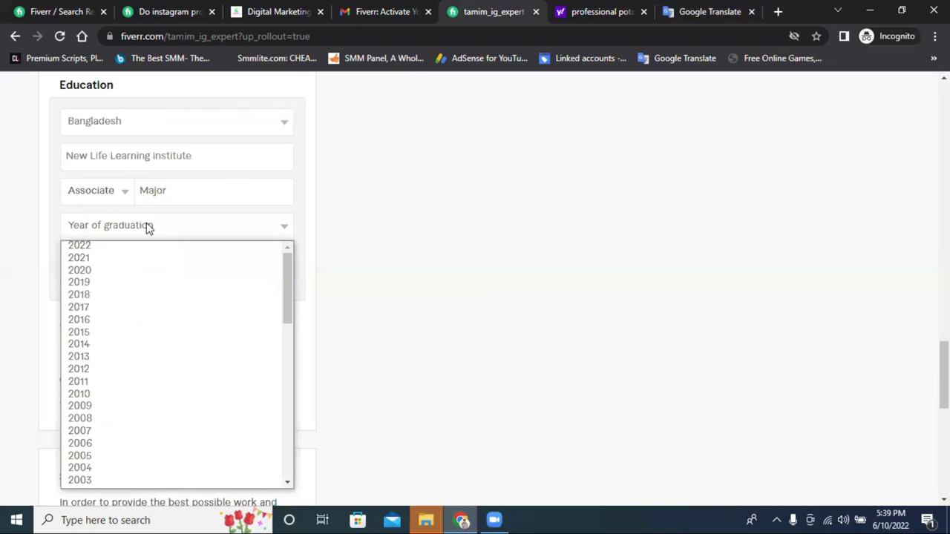
{"action": "left_click", "coordinate": [170, 192]}
{"action": "type", "text": "Dipl"}
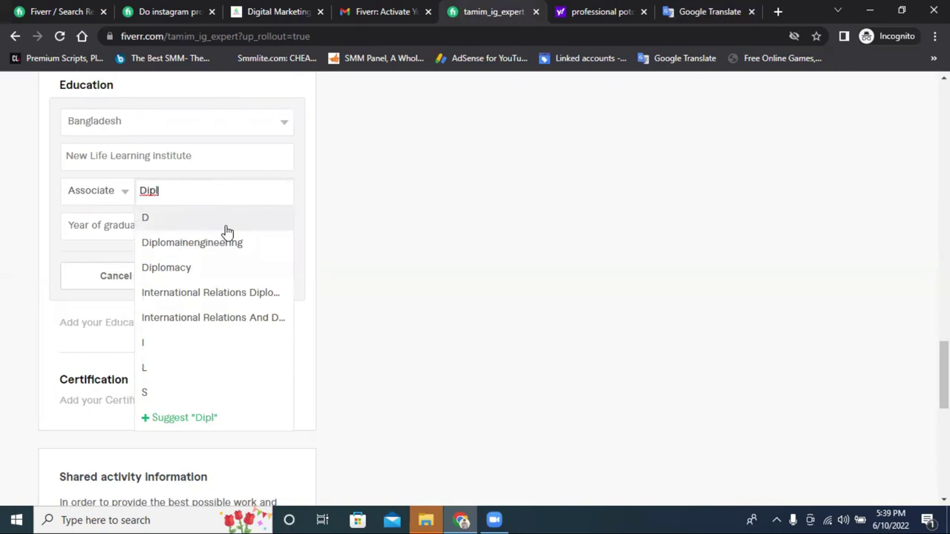
{"action": "type", "text": "oma "}
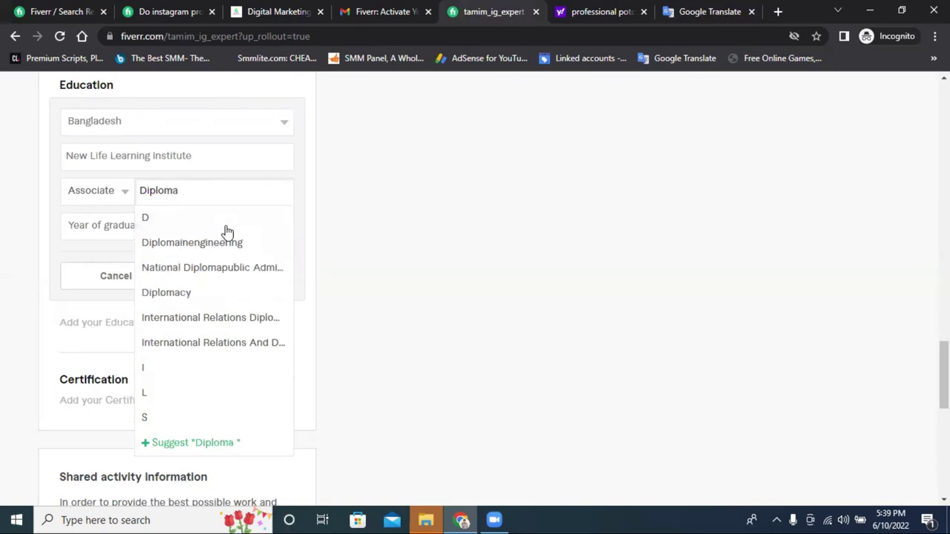
{"action": "type", "text": "In"}
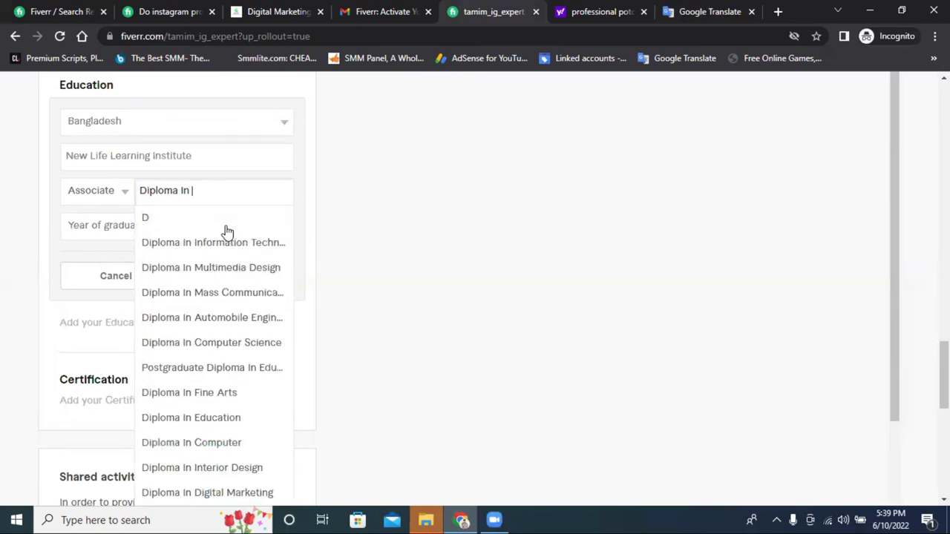
{"action": "left_click", "coordinate": [209, 492]}
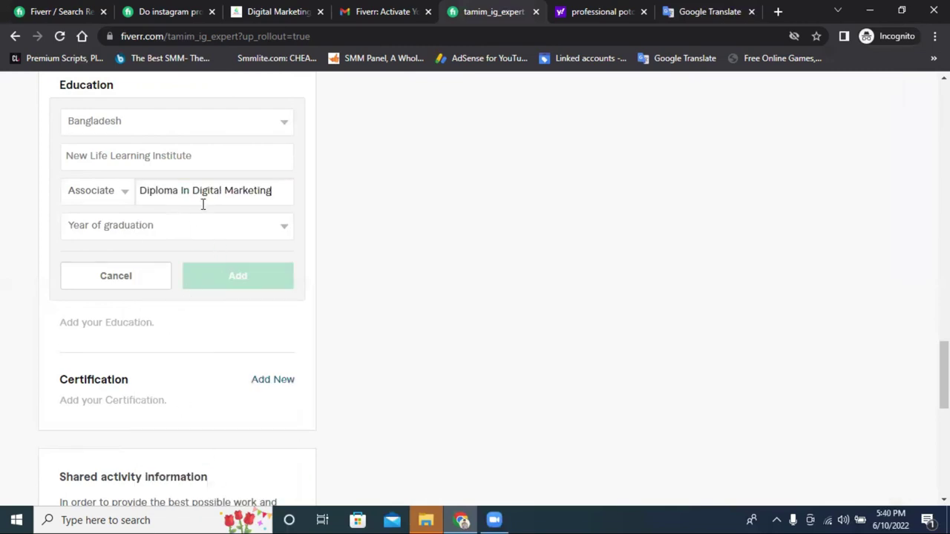
{"action": "left_click", "coordinate": [180, 233]}
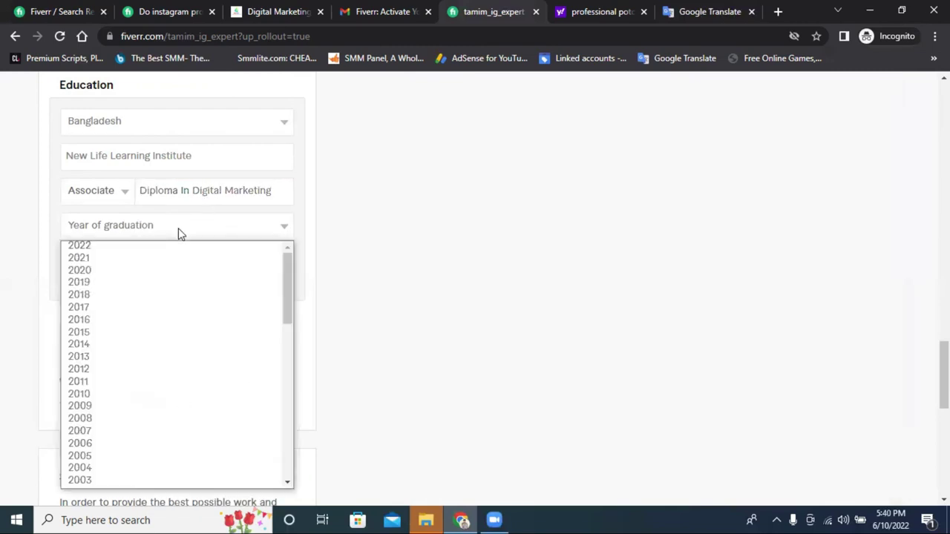
{"action": "left_click", "coordinate": [128, 247]}
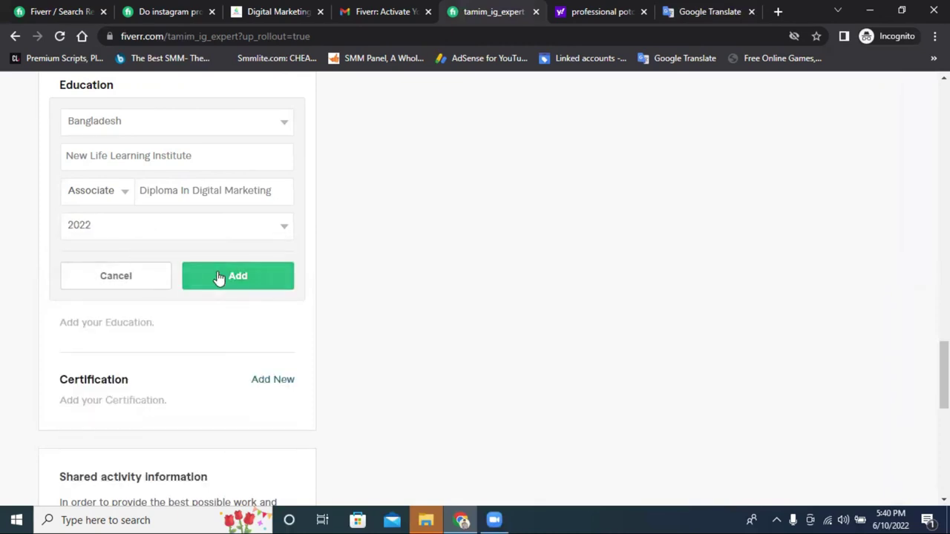
{"action": "left_click", "coordinate": [218, 277]}
{"action": "scroll", "coordinate": [282, 292], "scroll_direction": "up", "scroll_amount": 1}
{"action": "scroll", "coordinate": [282, 292], "scroll_direction": "up", "scroll_amount": 1}
Close the 'Using Fiverr for work?' banner and start creating a new gig
{"action": "scroll", "coordinate": [282, 293], "scroll_direction": "down", "scroll_amount": 1}
{"action": "scroll", "coordinate": [282, 293], "scroll_direction": "up", "scroll_amount": 2}
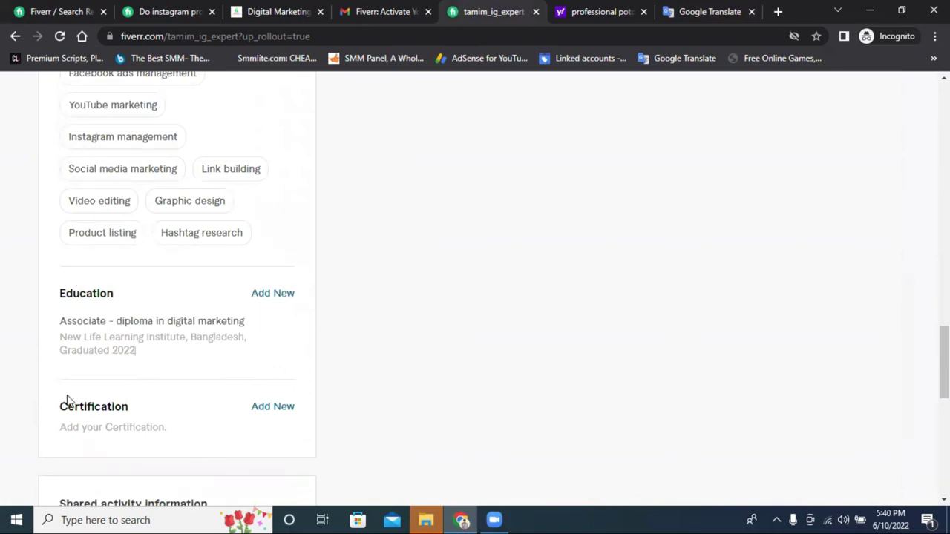
{"action": "mouse_move", "coordinate": [97, 361]}
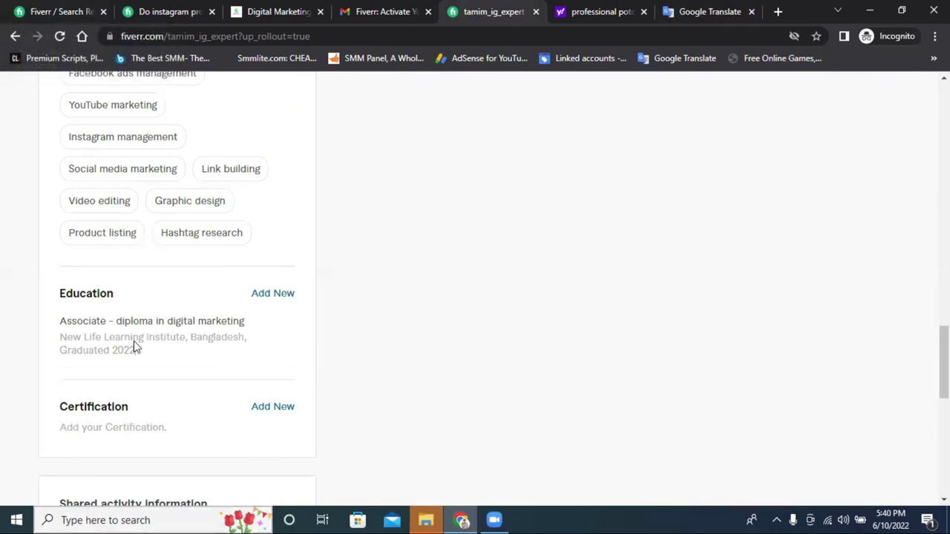
{"action": "scroll", "coordinate": [212, 321], "scroll_direction": "up", "scroll_amount": 3}
{"action": "scroll", "coordinate": [212, 321], "scroll_direction": "up", "scroll_amount": 15}
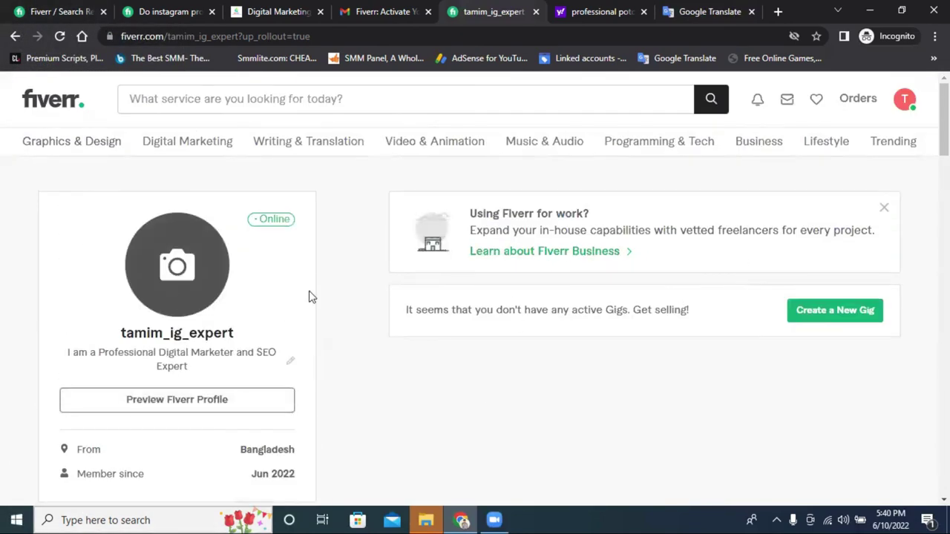
{"action": "left_click", "coordinate": [885, 210]}
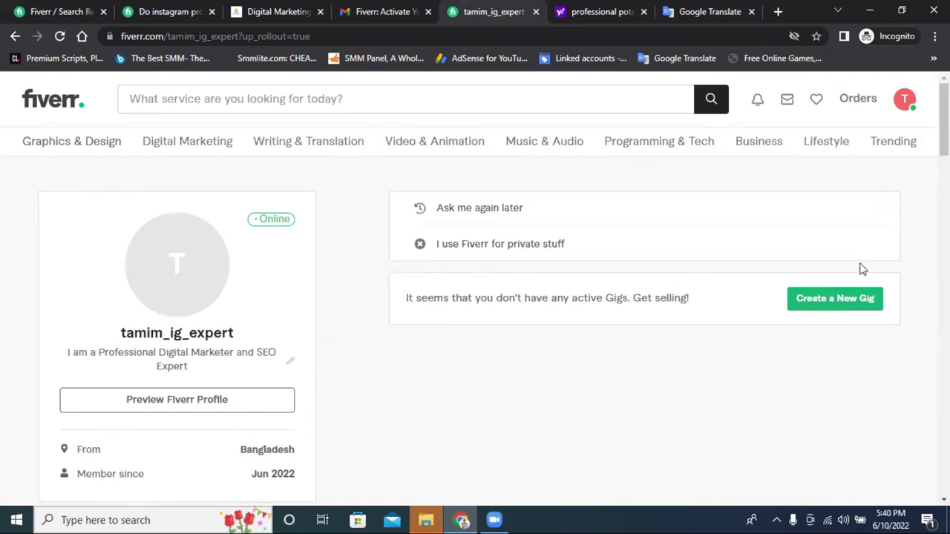
{"action": "left_click", "coordinate": [829, 304]}
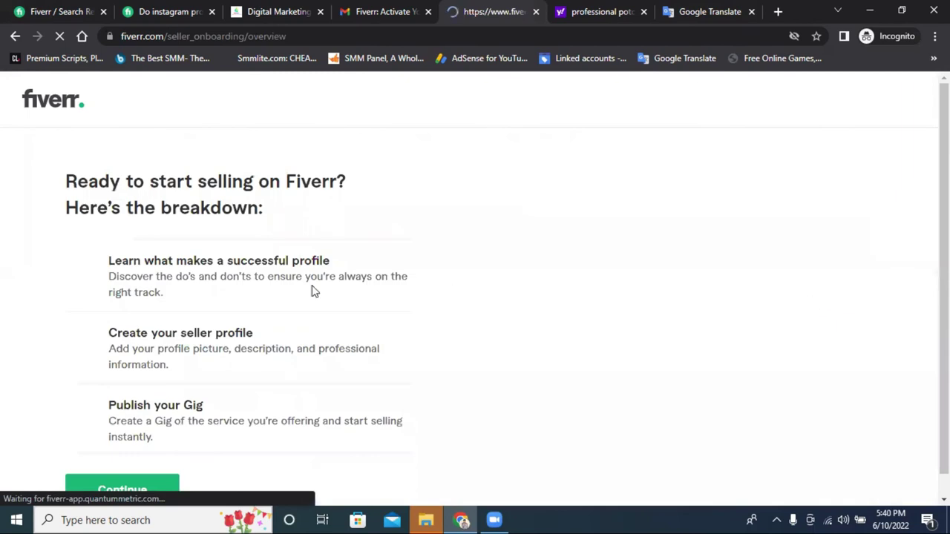
Continue past the selling overview, returning from the error page twice
{"action": "scroll", "coordinate": [313, 291], "scroll_direction": "down", "scroll_amount": 1}
{"action": "left_click", "coordinate": [124, 470]}
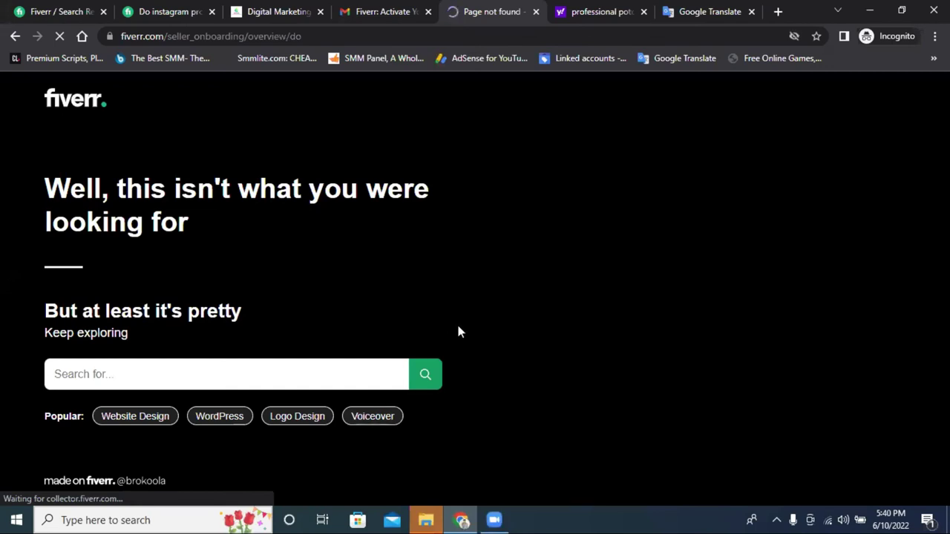
{"action": "left_click", "coordinate": [15, 36]}
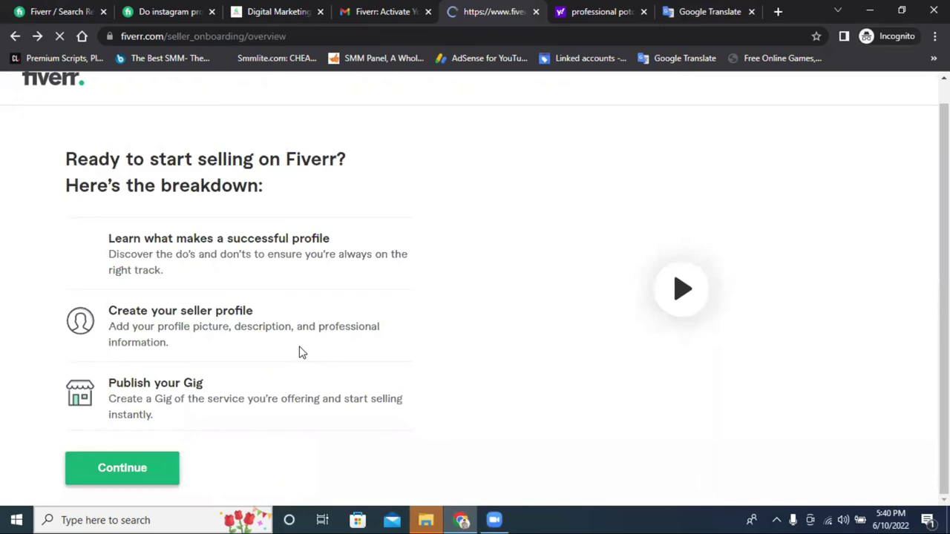
{"action": "left_click", "coordinate": [121, 470]}
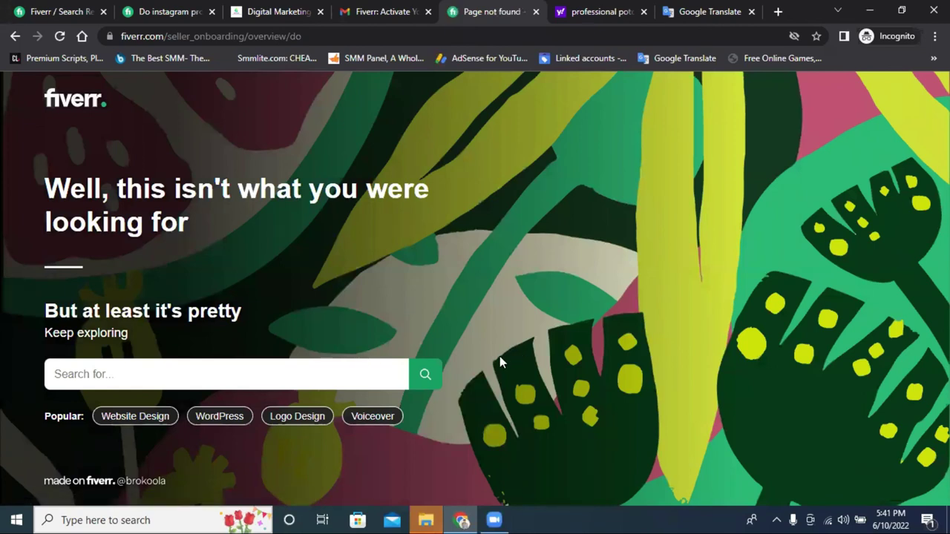
{"action": "left_click", "coordinate": [15, 36]}
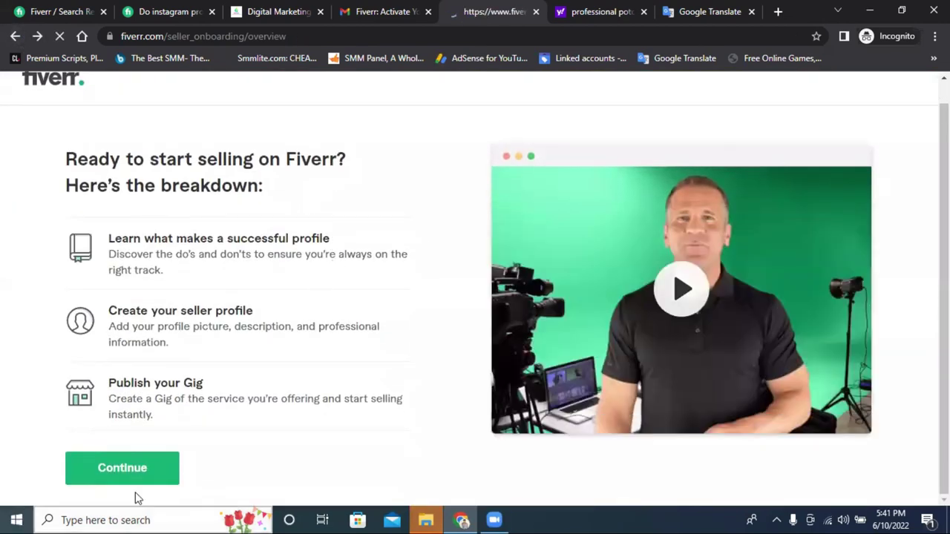
Advance through the profile tips and things-to-avoid pages to Personal Info
{"action": "left_click", "coordinate": [135, 469]}
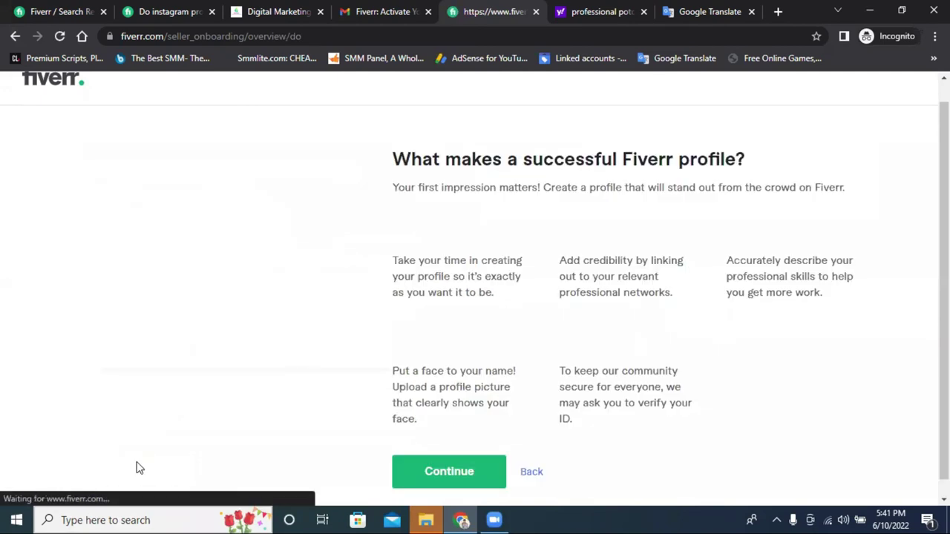
{"action": "left_click", "coordinate": [450, 465]}
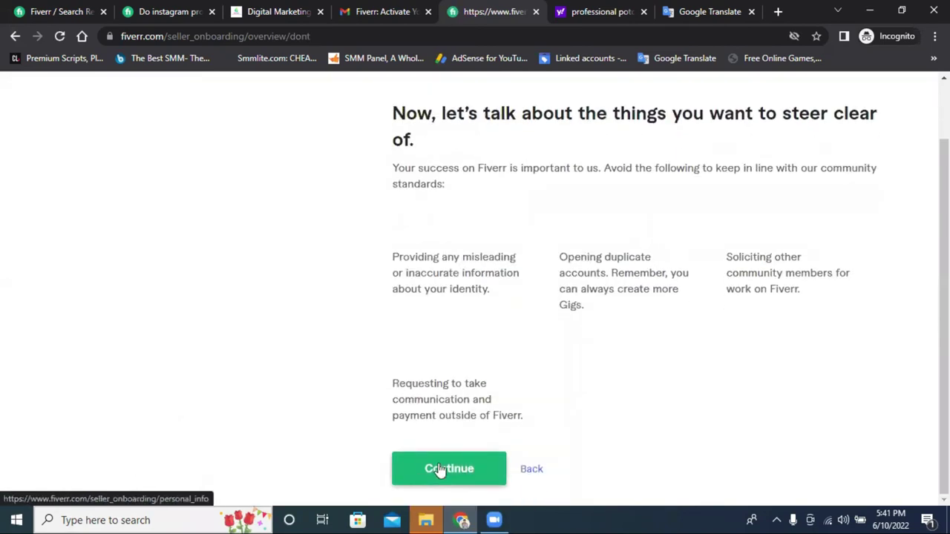
{"action": "left_click", "coordinate": [440, 470]}
{"action": "left_click", "coordinate": [388, 270]}
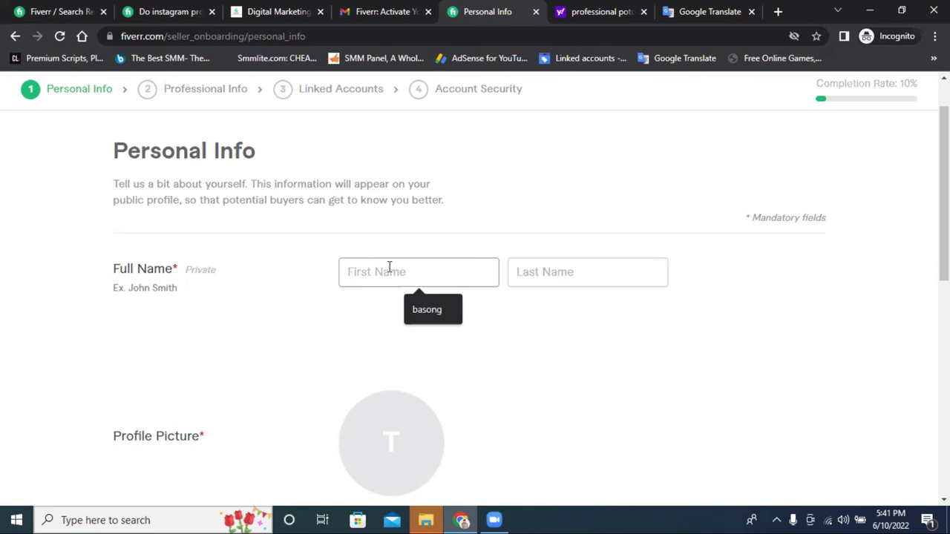
Enter the seller's first and last name, deleting an extra letter from the last name
{"action": "type", "text": "M"}
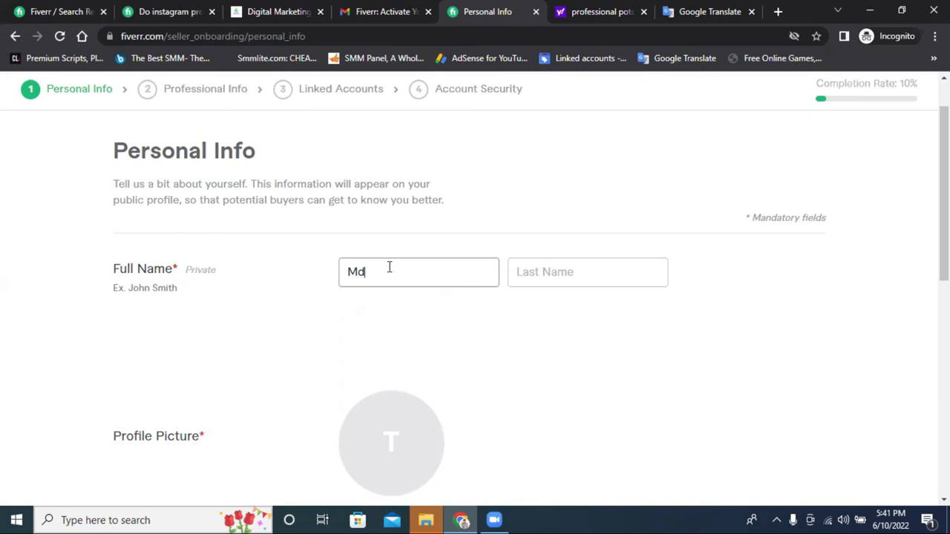
{"action": "type", "text": "D"}
{"action": "left_click", "coordinate": [543, 273]}
{"action": "left_click", "coordinate": [543, 272]}
{"action": "type", "text": "KA"}
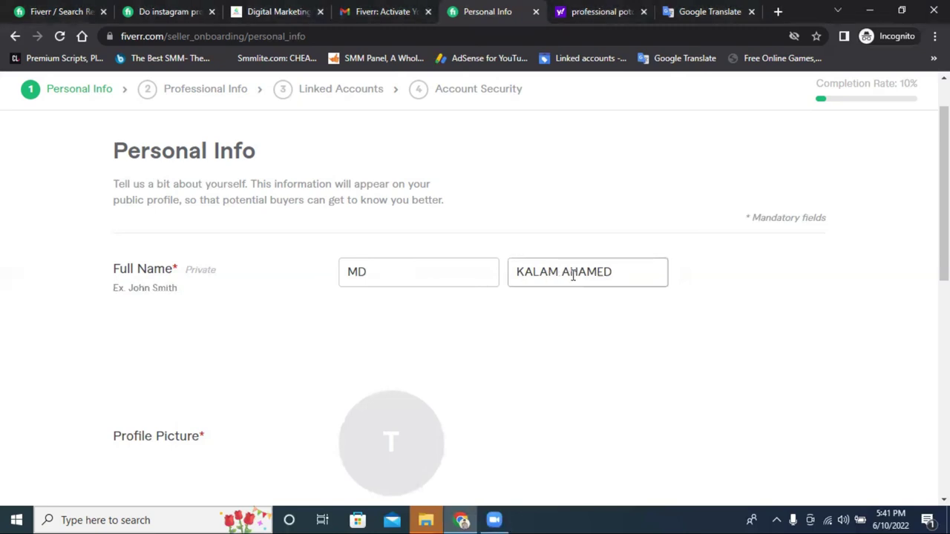
{"action": "left_click", "coordinate": [587, 273]}
{"action": "key", "text": "BackSpace"}
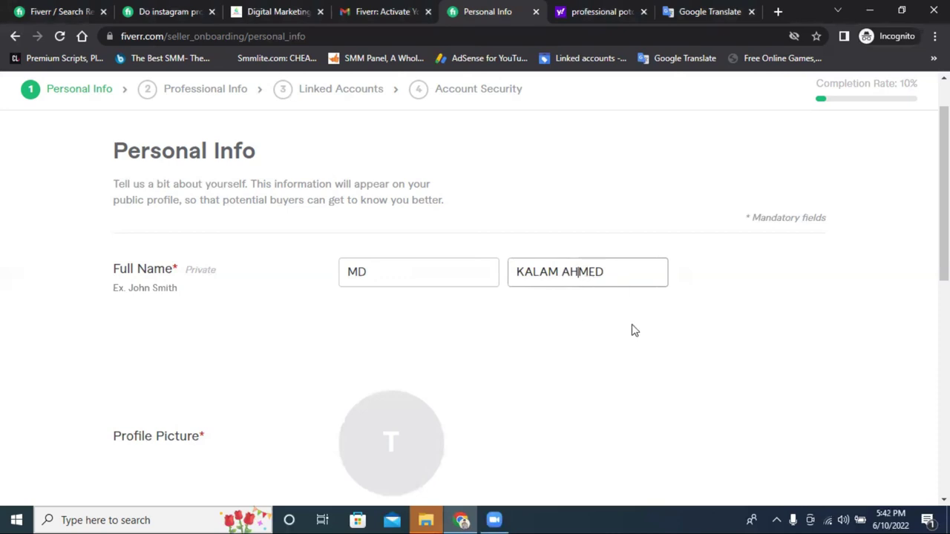
Try submitting Personal Info twice, then scroll up and minimize the browser
{"action": "scroll", "coordinate": [630, 321], "scroll_direction": "down", "scroll_amount": 5}
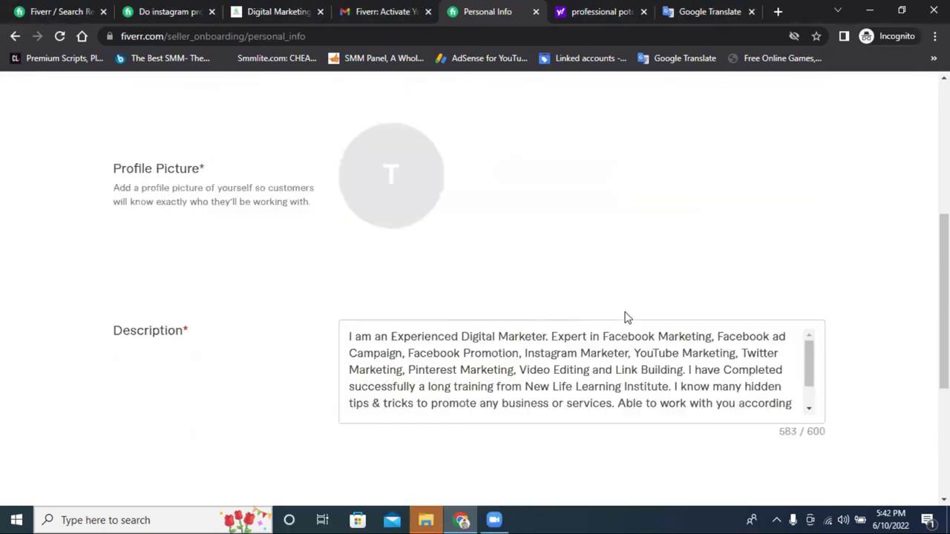
{"action": "scroll", "coordinate": [626, 317], "scroll_direction": "down", "scroll_amount": 4}
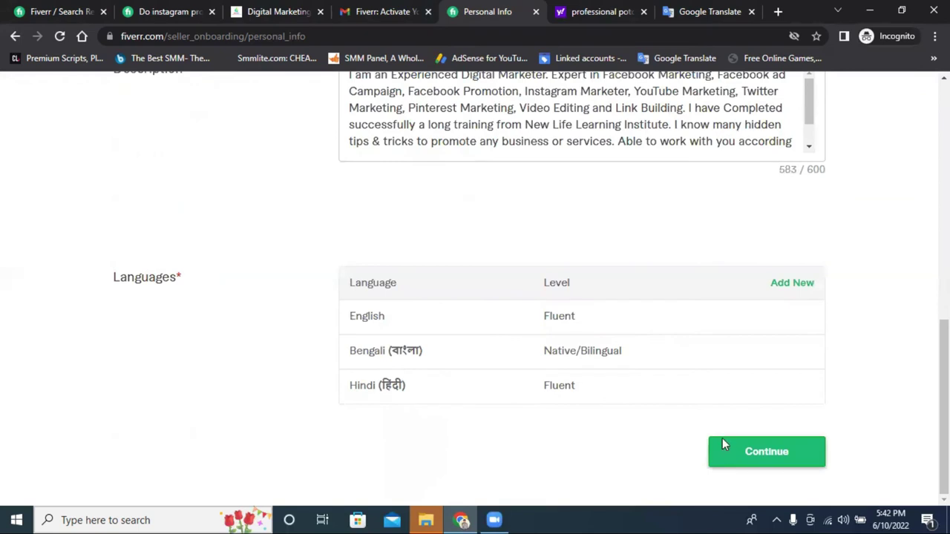
{"action": "left_click", "coordinate": [724, 444]}
{"action": "scroll", "coordinate": [566, 316], "scroll_direction": "down", "scroll_amount": 5}
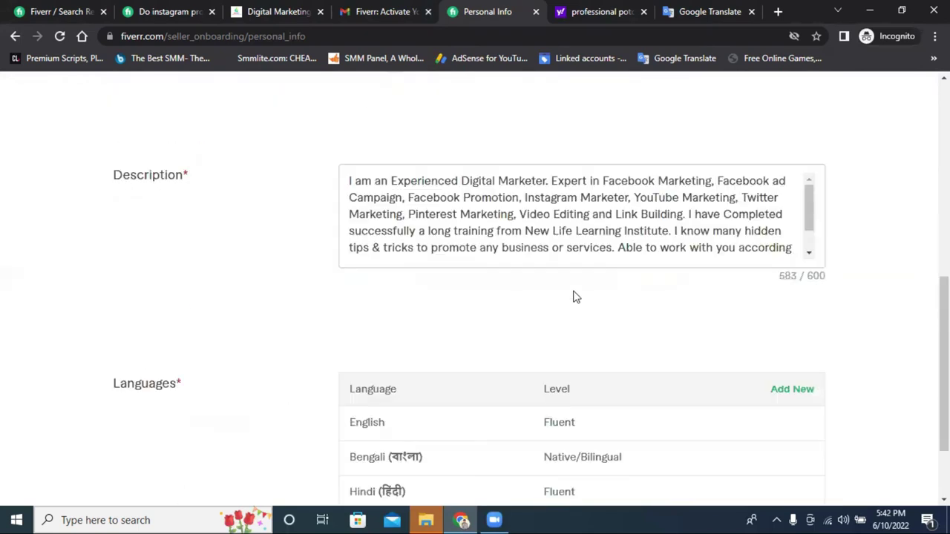
{"action": "scroll", "coordinate": [573, 297], "scroll_direction": "down", "scroll_amount": 2}
{"action": "left_click", "coordinate": [728, 464]}
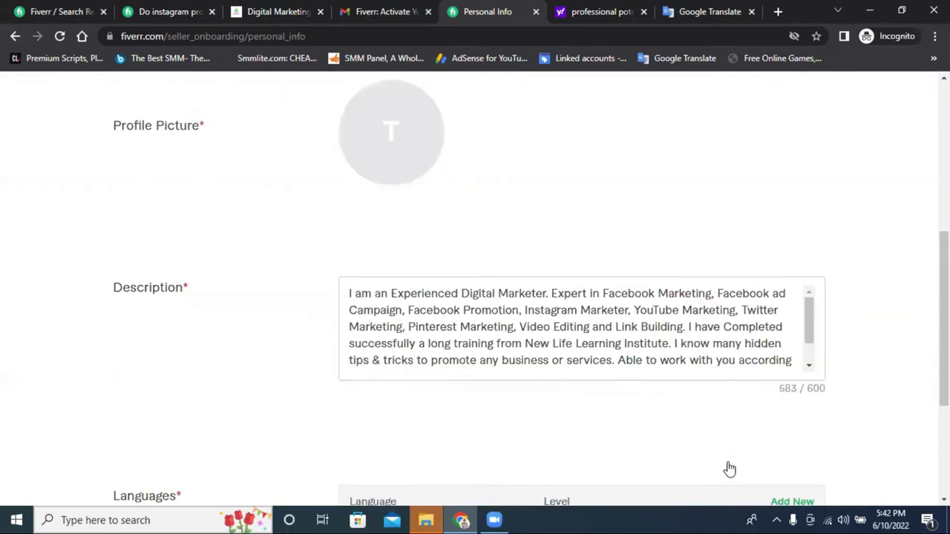
{"action": "scroll", "coordinate": [449, 327], "scroll_direction": "down", "scroll_amount": 5}
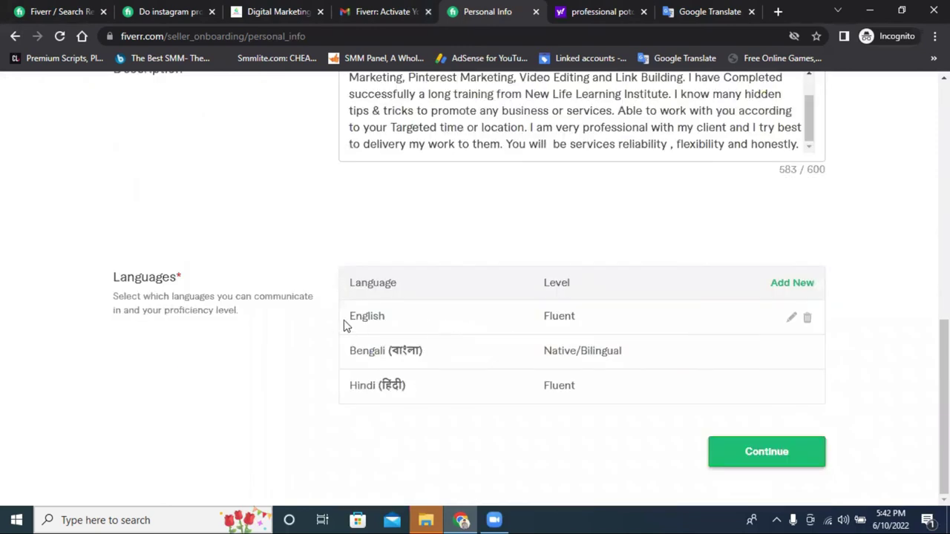
{"action": "scroll", "coordinate": [343, 320], "scroll_direction": "up", "scroll_amount": 10}
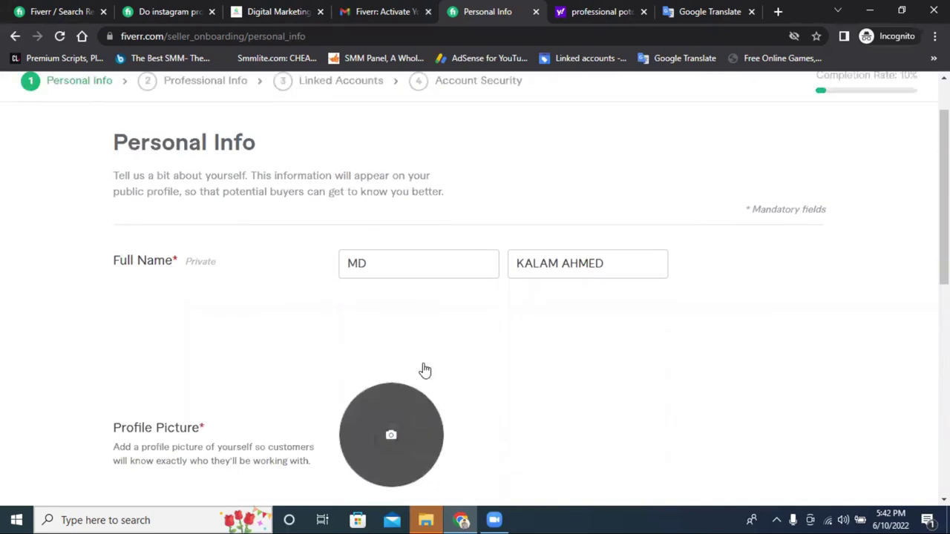
{"action": "scroll", "coordinate": [422, 367], "scroll_direction": "up", "scroll_amount": 2}
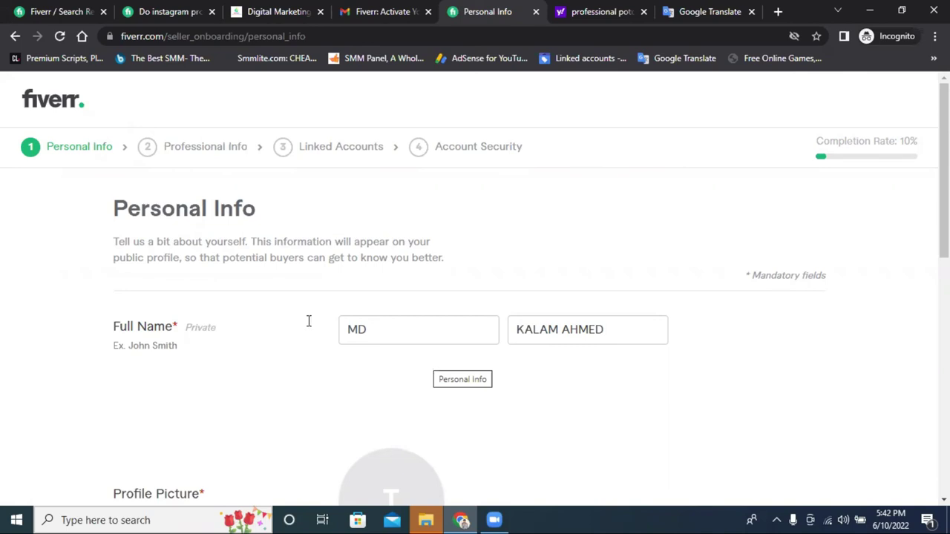
{"action": "left_click", "coordinate": [867, 12]}
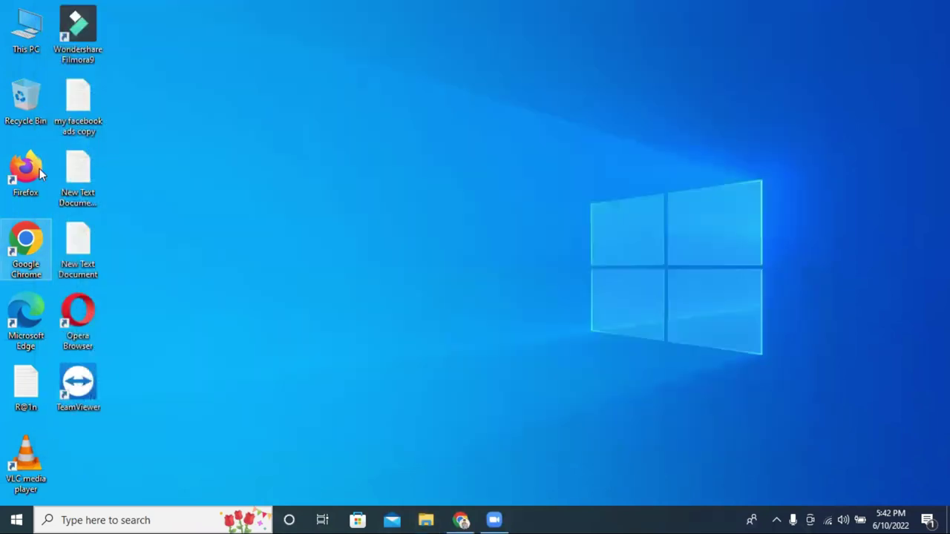
Launch Chrome with a different profile, maximize it, and load Facebook
{"action": "double_click", "coordinate": [26, 245]}
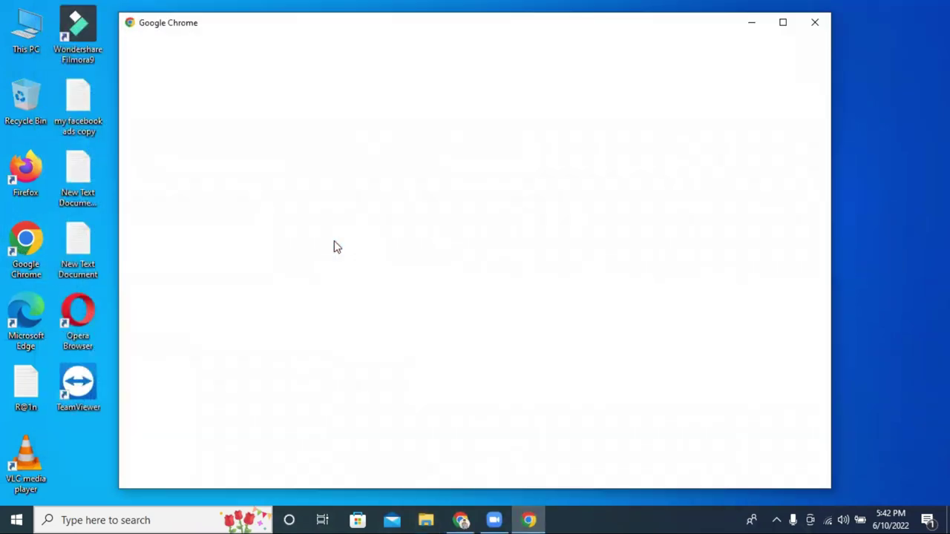
{"action": "scroll", "coordinate": [320, 338], "scroll_direction": "down", "scroll_amount": 2}
{"action": "left_click", "coordinate": [304, 339]}
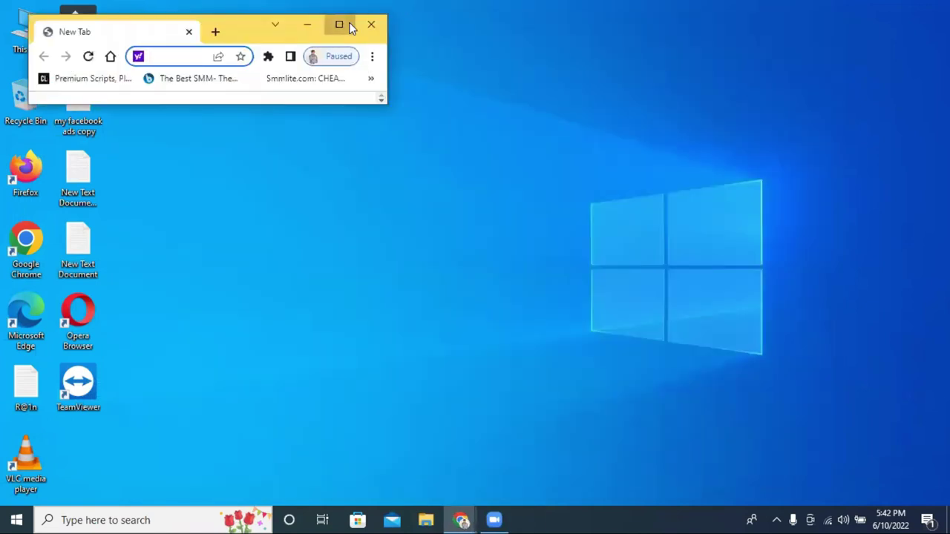
{"action": "left_click", "coordinate": [347, 24]}
{"action": "type", "text": "facebook.com"}
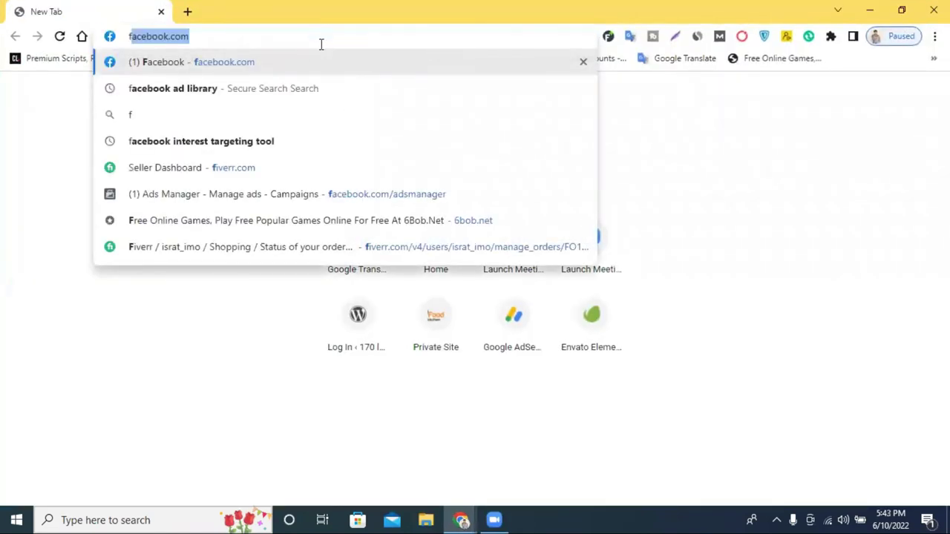
{"action": "left_click", "coordinate": [324, 68]}
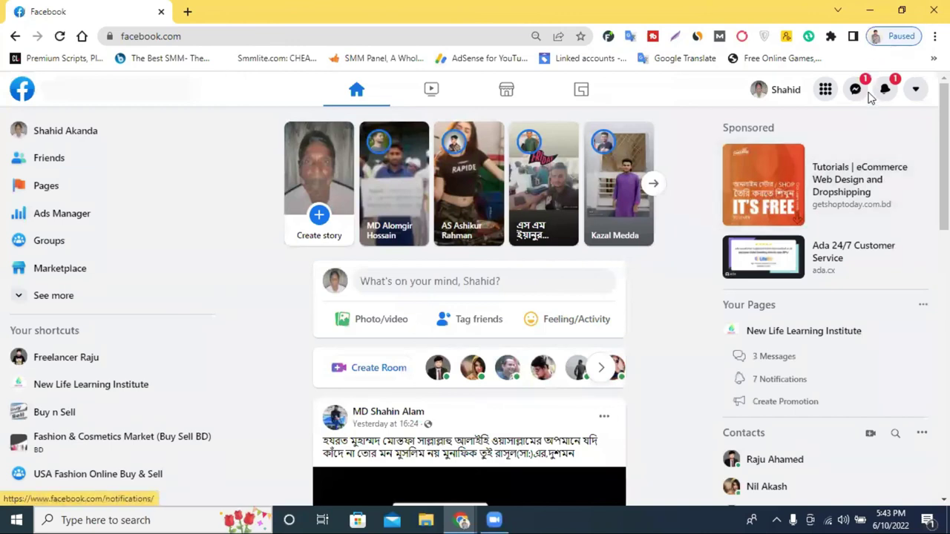
Download the photo shared in a Messenger chat for the profile picture
{"action": "left_click", "coordinate": [857, 92]}
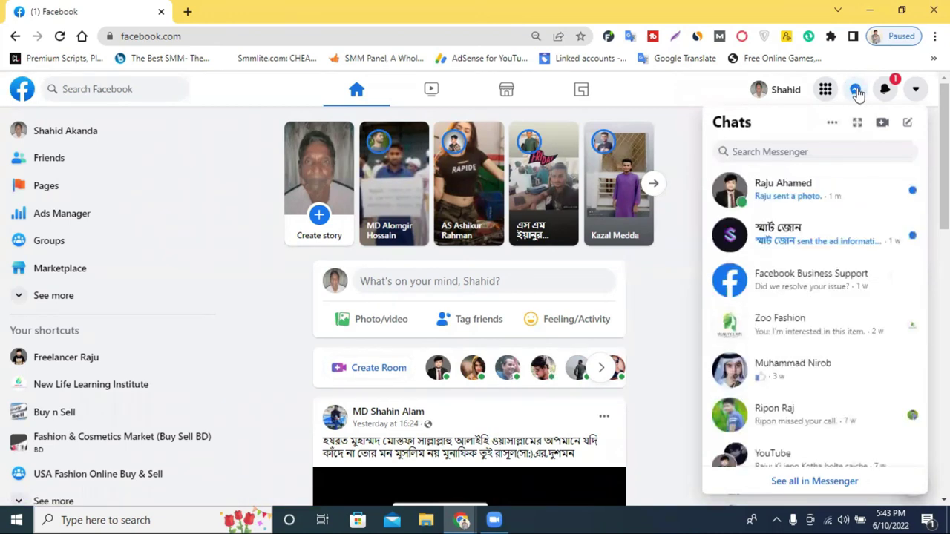
{"action": "left_click", "coordinate": [804, 178]}
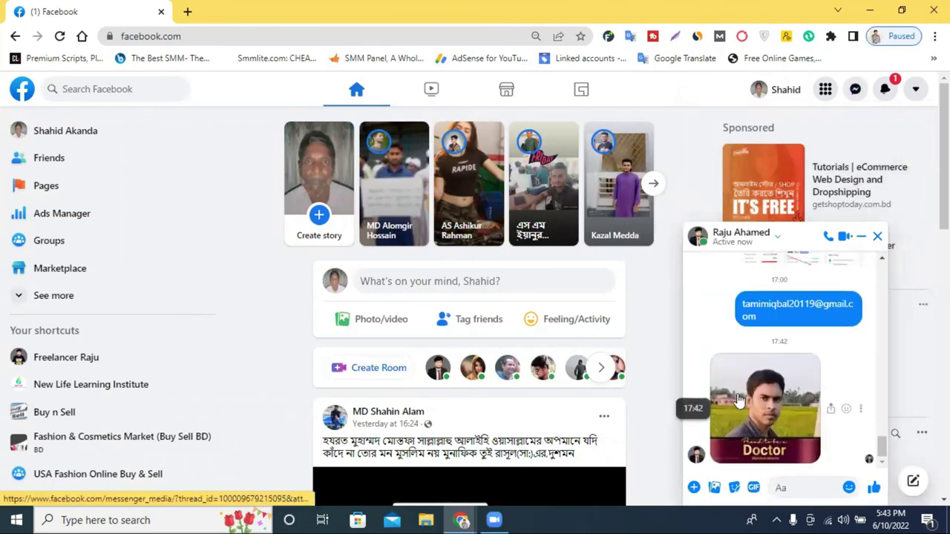
{"action": "left_click", "coordinate": [737, 399]}
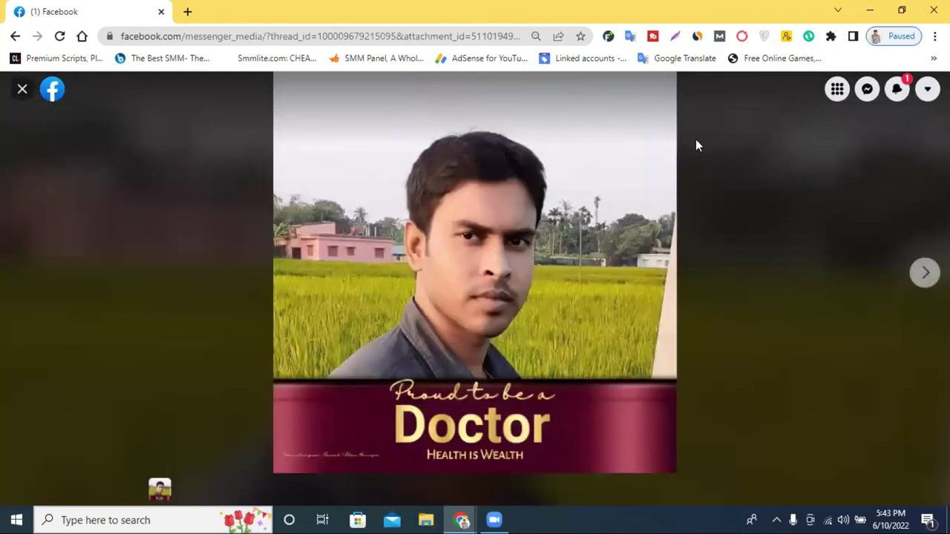
{"action": "right_click", "coordinate": [418, 155]}
{"action": "left_click", "coordinate": [768, 87]}
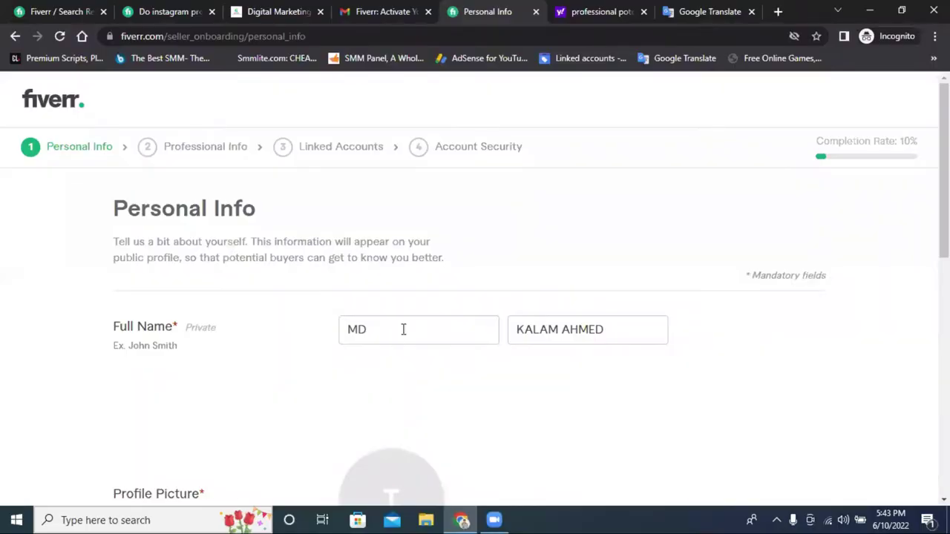
{"action": "scroll", "coordinate": [403, 312], "scroll_direction": "down", "scroll_amount": 3}
{"action": "left_click", "coordinate": [401, 293]}
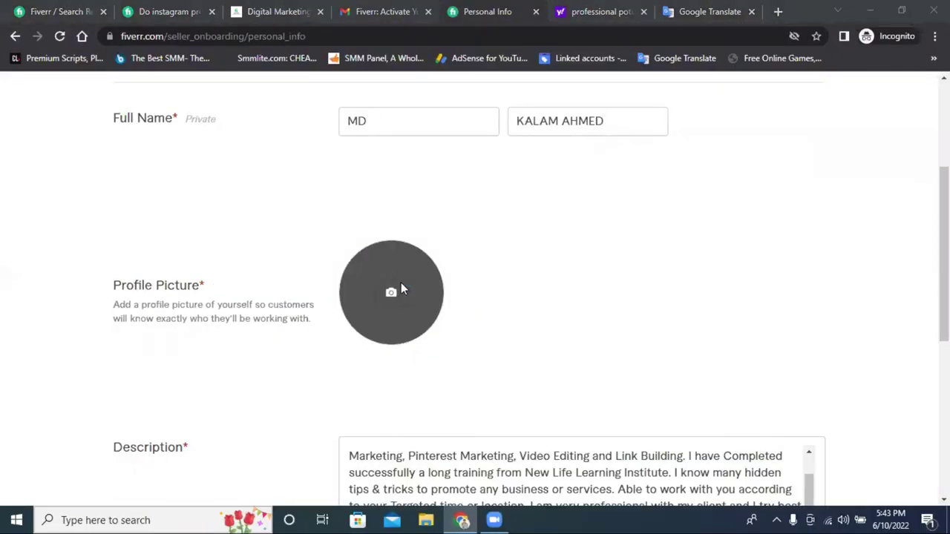
Upload the downloaded photo as profile picture and continue to Professional Info
{"action": "left_click", "coordinate": [166, 119]}
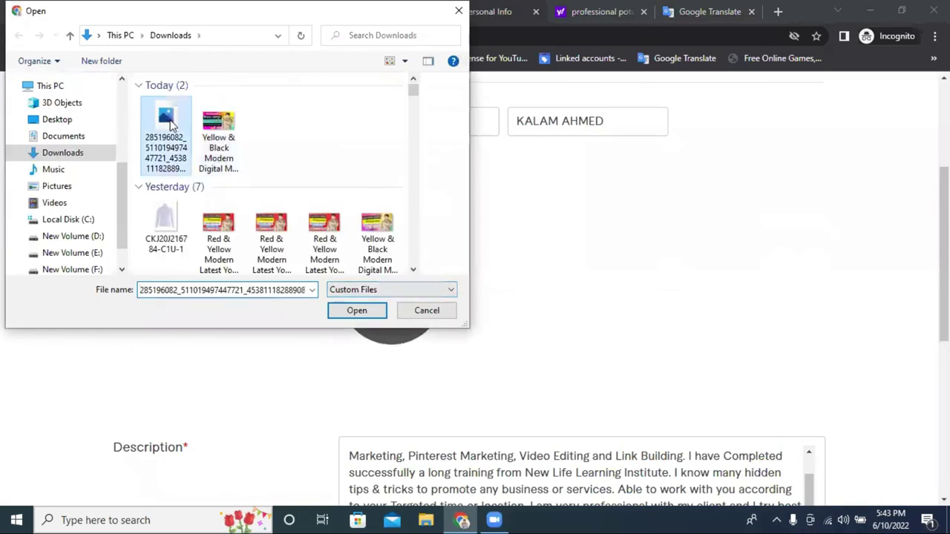
{"action": "left_click", "coordinate": [352, 316]}
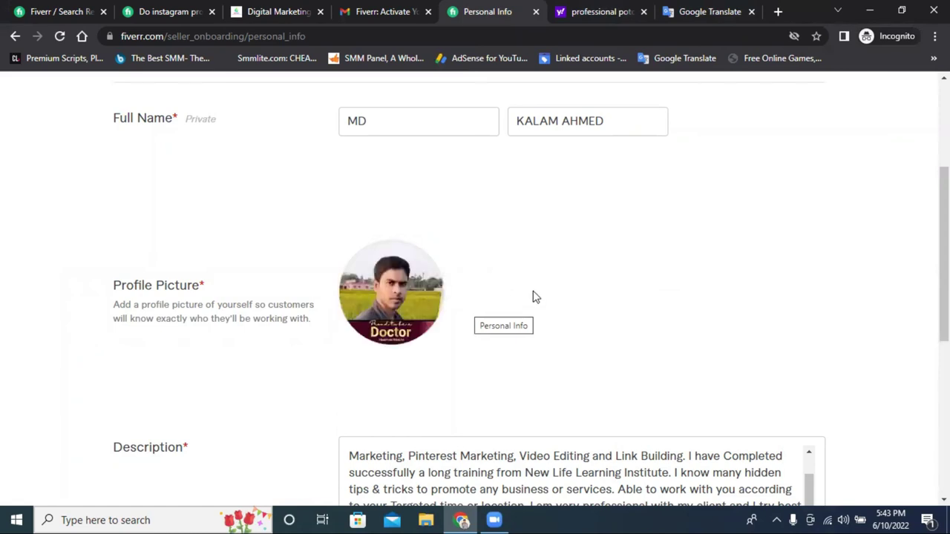
{"action": "scroll", "coordinate": [646, 287], "scroll_direction": "down", "scroll_amount": 5}
{"action": "left_click", "coordinate": [774, 450]}
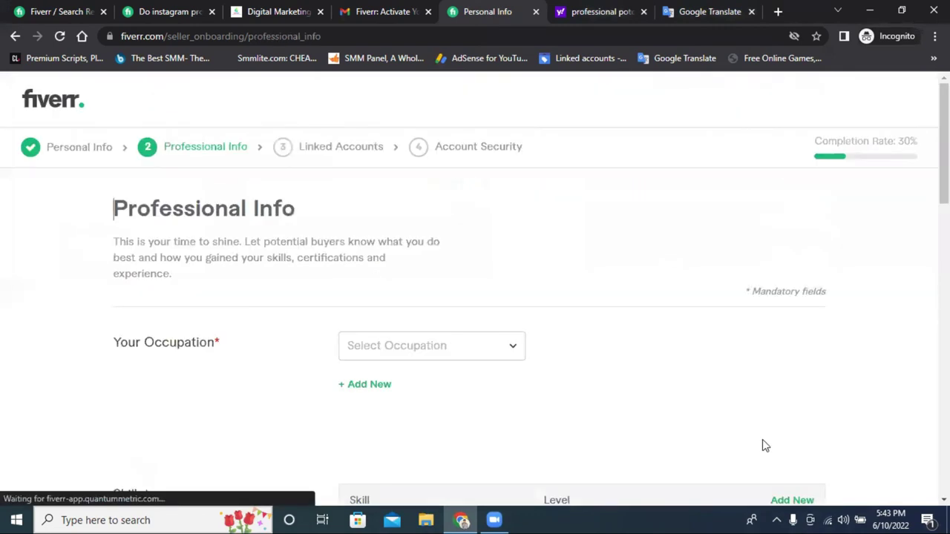
Choose Digital Marketing; tick SEO, Social Media, E-Commerce, Video Marketing, Marketing Strategy
{"action": "left_click", "coordinate": [386, 347]}
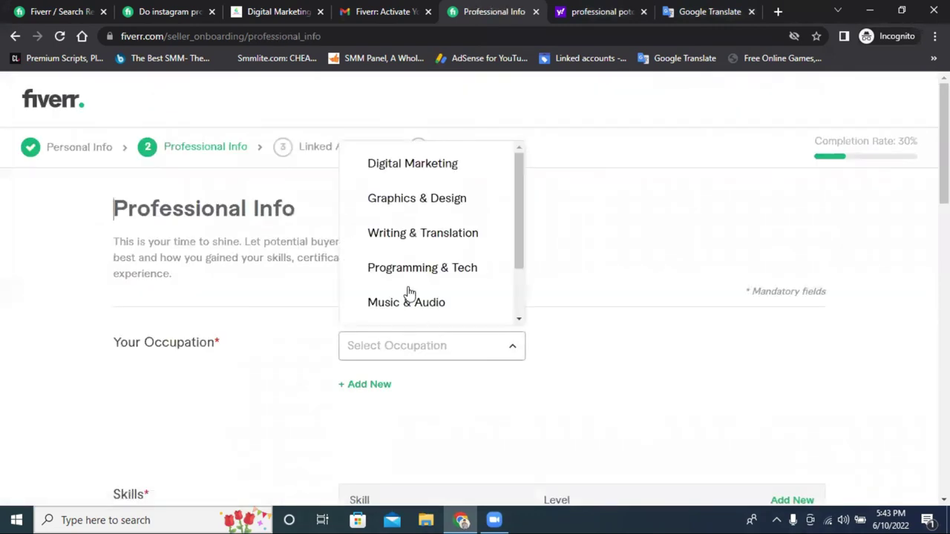
{"action": "left_click", "coordinate": [416, 171]}
{"action": "scroll", "coordinate": [269, 354], "scroll_direction": "down", "scroll_amount": 2}
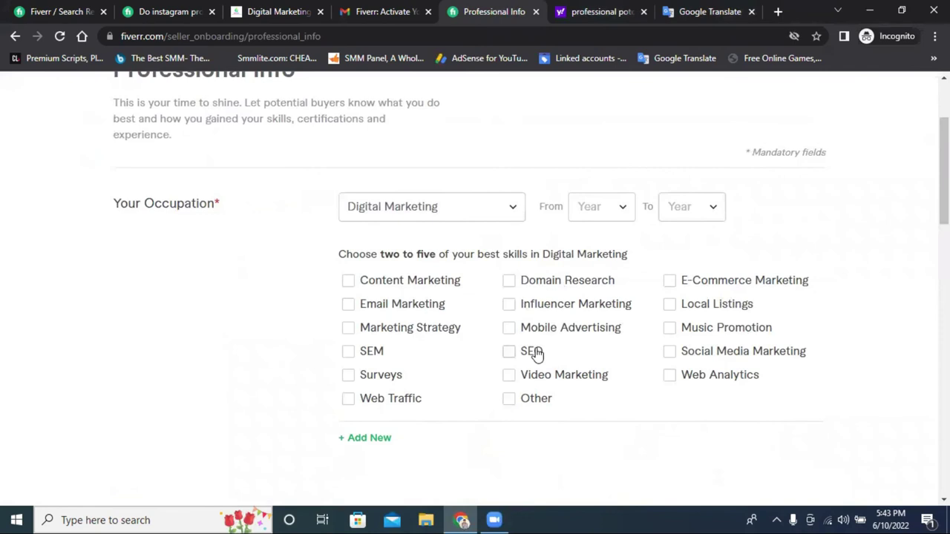
{"action": "left_click", "coordinate": [510, 353]}
{"action": "left_click", "coordinate": [669, 353]}
{"action": "left_click", "coordinate": [670, 282]}
{"action": "left_click", "coordinate": [512, 379]}
{"action": "left_click", "coordinate": [346, 331]}
{"action": "scroll", "coordinate": [530, 346], "scroll_direction": "down", "scroll_amount": 3}
{"action": "scroll", "coordinate": [530, 339], "scroll_direction": "up", "scroll_amount": 1}
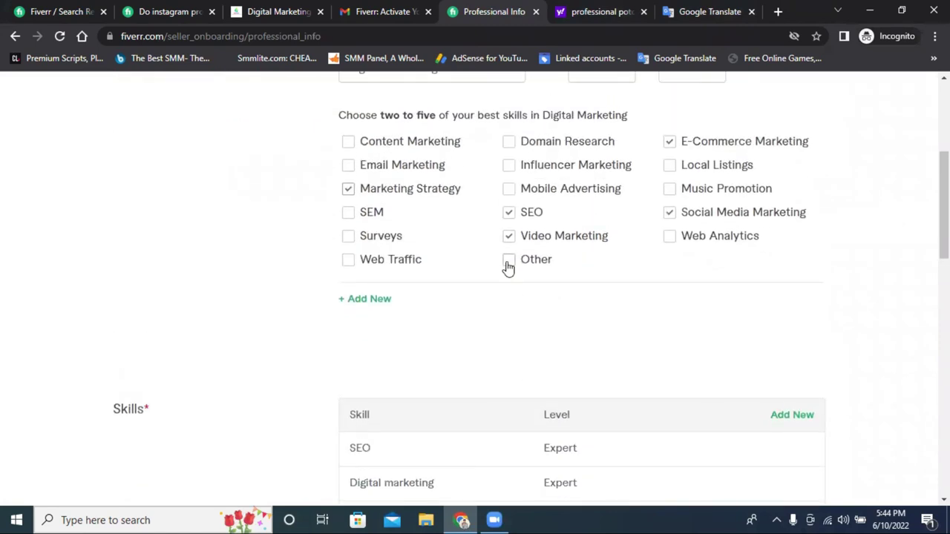
{"action": "scroll", "coordinate": [658, 339], "scroll_direction": "down", "scroll_amount": 12}
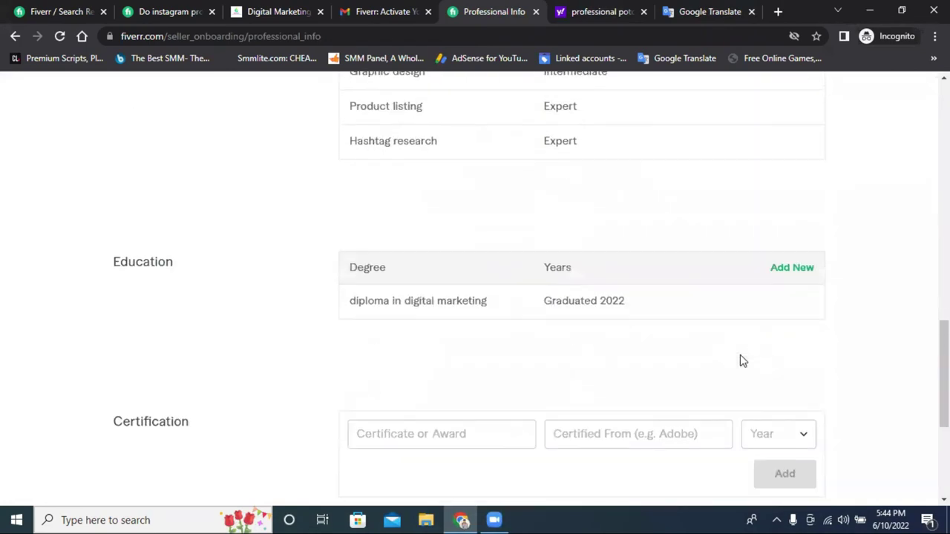
{"action": "scroll", "coordinate": [787, 406], "scroll_direction": "down", "scroll_amount": 2}
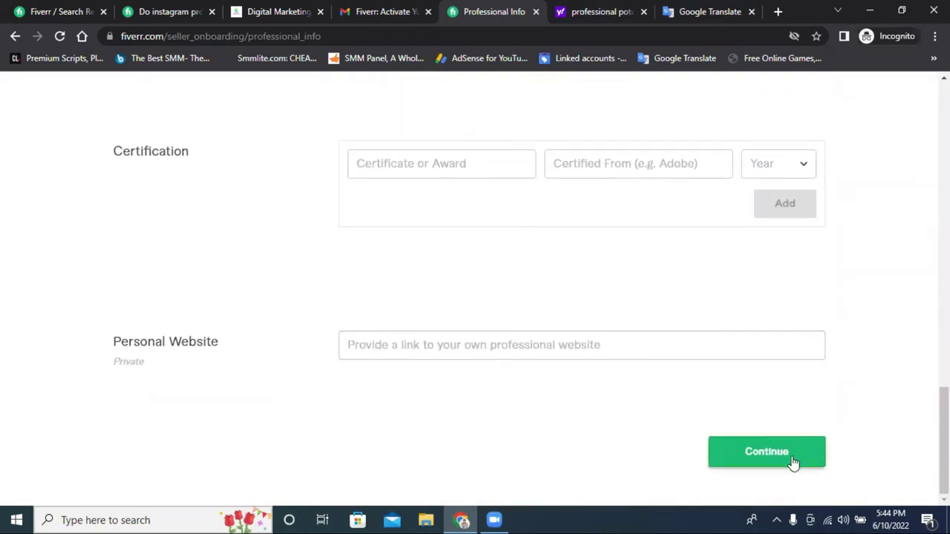
{"action": "left_click", "coordinate": [792, 459]}
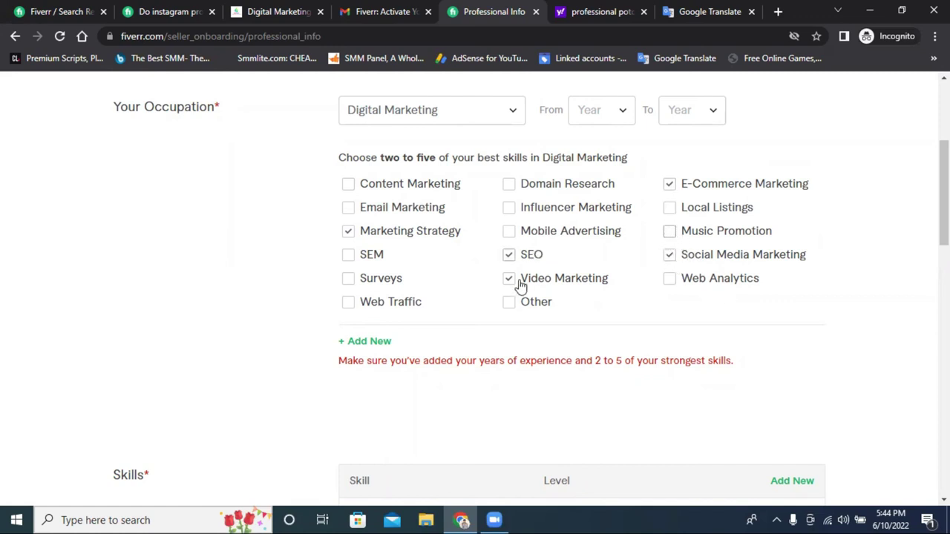
Replace Marketing Strategy with Web Traffic and retry Continue
{"action": "scroll", "coordinate": [599, 302], "scroll_direction": "down", "scroll_amount": 3}
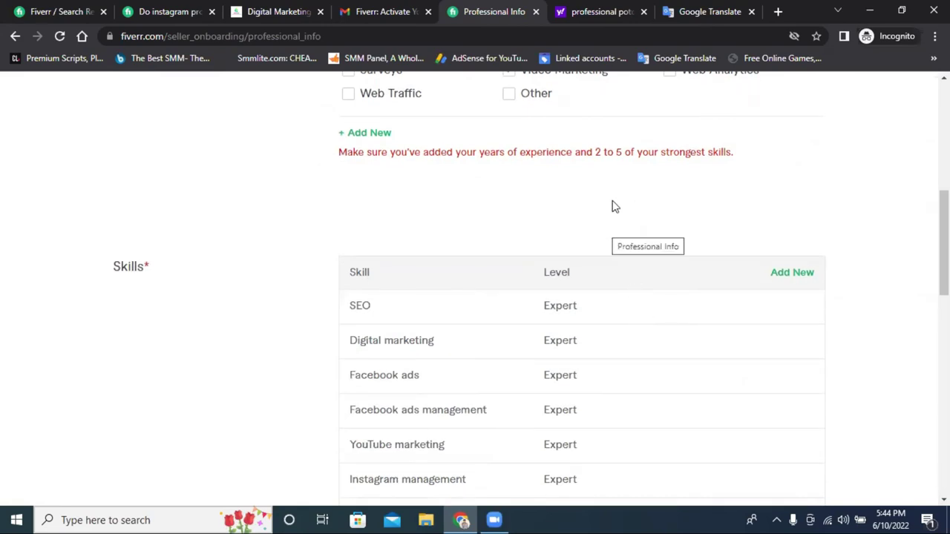
{"action": "scroll", "coordinate": [613, 207], "scroll_direction": "up", "scroll_amount": 2}
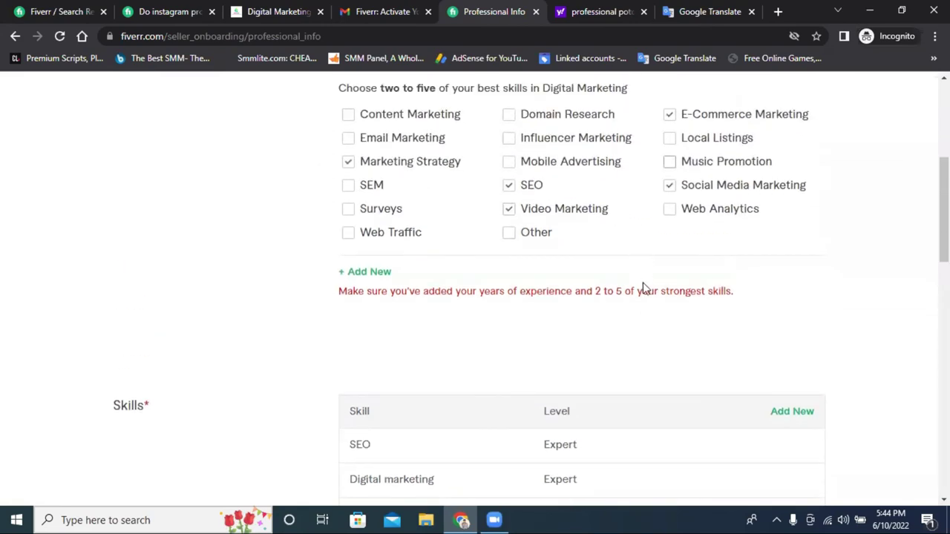
{"action": "scroll", "coordinate": [643, 286], "scroll_direction": "down", "scroll_amount": 10}
{"action": "scroll", "coordinate": [643, 286], "scroll_direction": "down", "scroll_amount": 5}
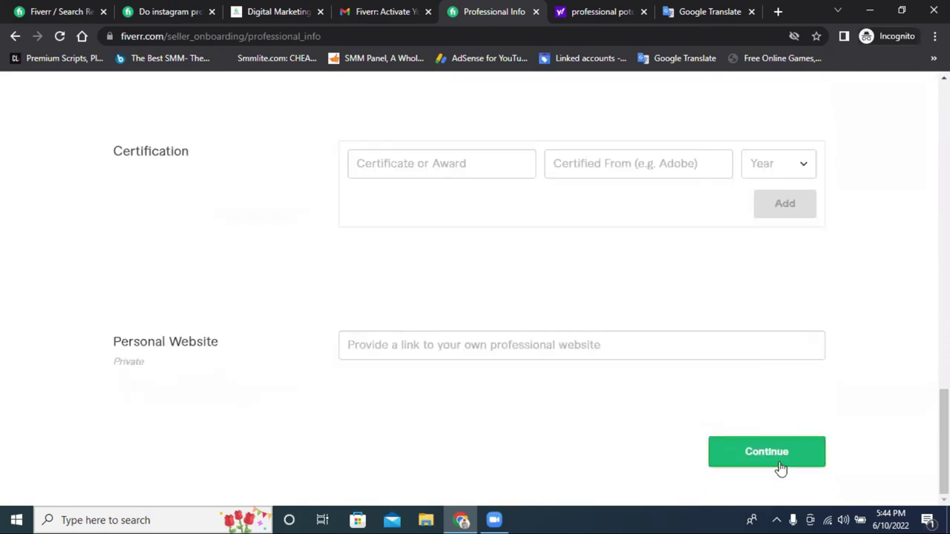
{"action": "left_click", "coordinate": [777, 455]}
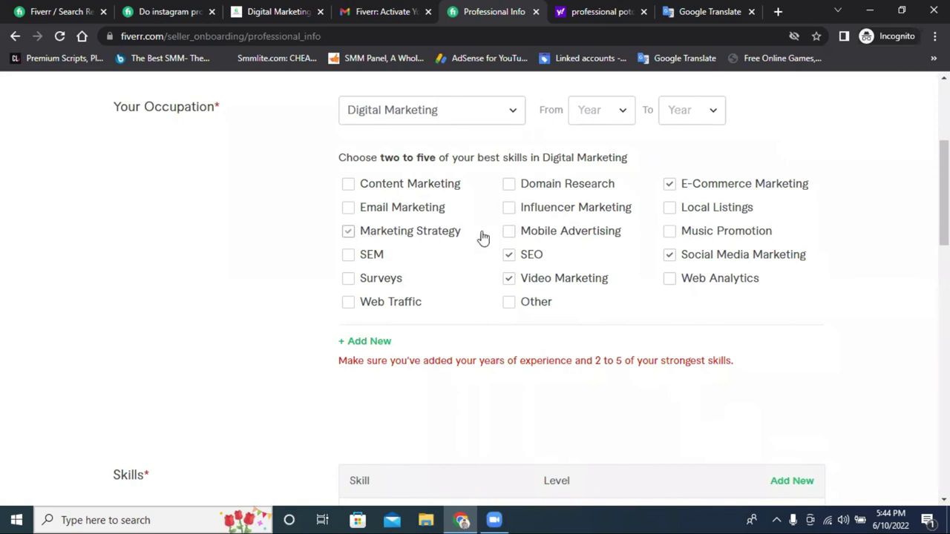
{"action": "left_click", "coordinate": [671, 186]}
{"action": "left_click", "coordinate": [670, 185]}
{"action": "left_click", "coordinate": [347, 231]}
{"action": "left_click", "coordinate": [349, 302]}
{"action": "scroll", "coordinate": [646, 322], "scroll_direction": "down", "scroll_amount": 12}
{"action": "left_click", "coordinate": [750, 450]}
Add a trial second occupation, settling on Programming & Tech as its category
{"action": "left_click", "coordinate": [383, 342]}
{"action": "left_click", "coordinate": [450, 369]}
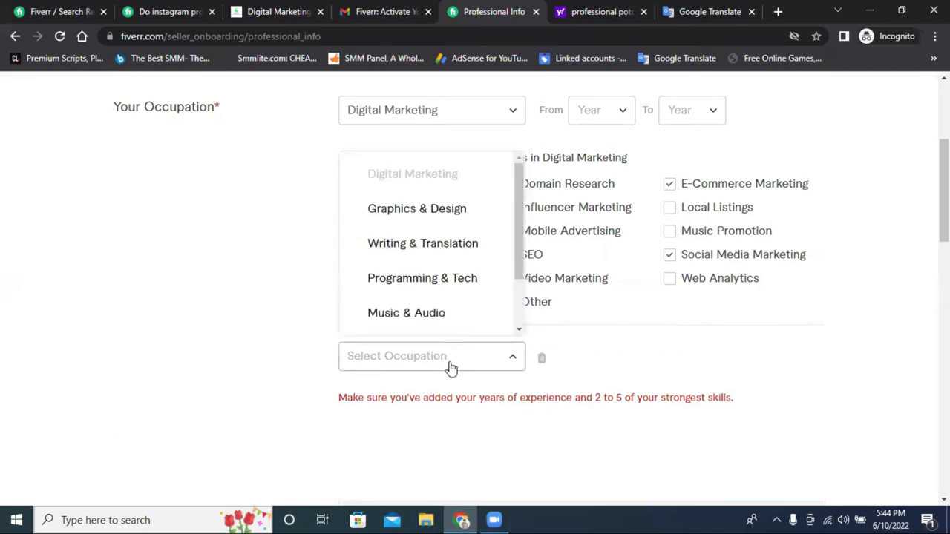
{"action": "scroll", "coordinate": [424, 264], "scroll_direction": "down", "scroll_amount": 2}
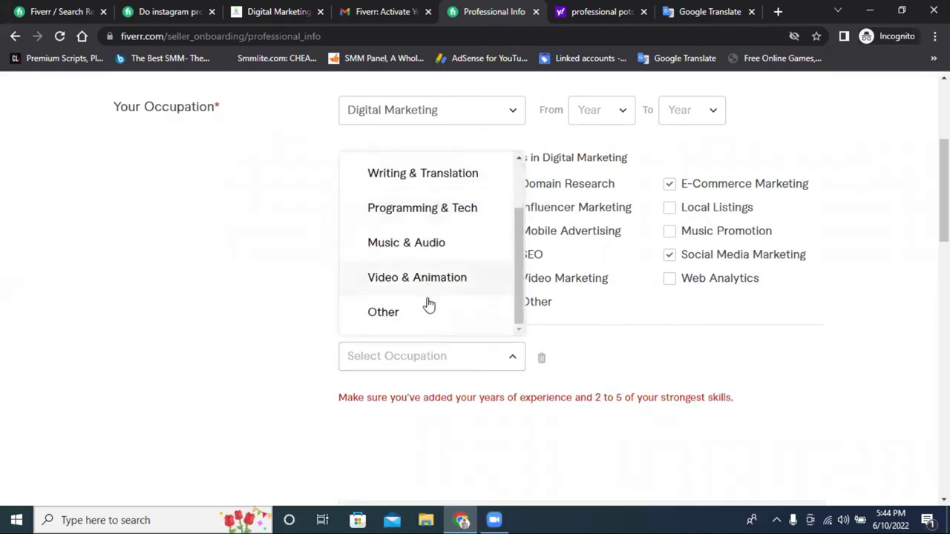
{"action": "left_click", "coordinate": [772, 359]}
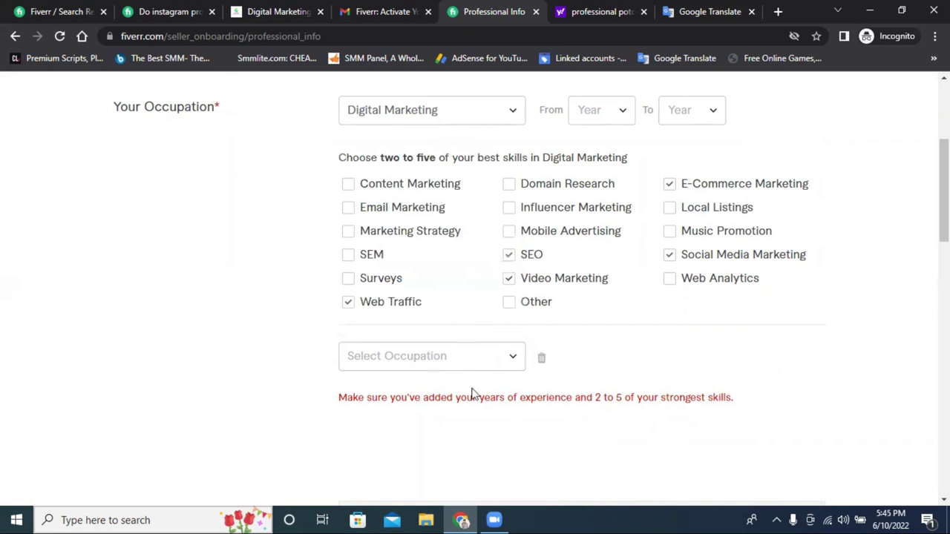
{"action": "left_click", "coordinate": [439, 369]}
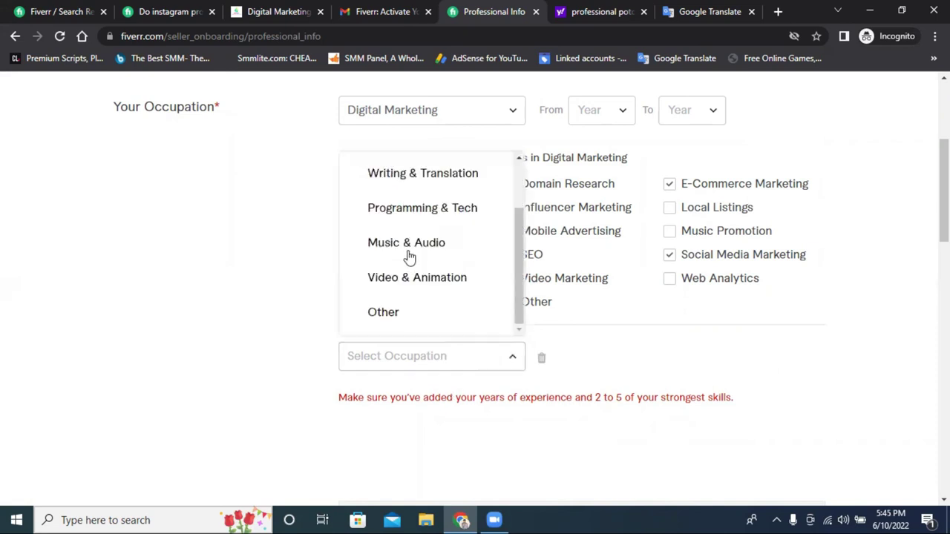
{"action": "scroll", "coordinate": [408, 257], "scroll_direction": "up", "scroll_amount": 2}
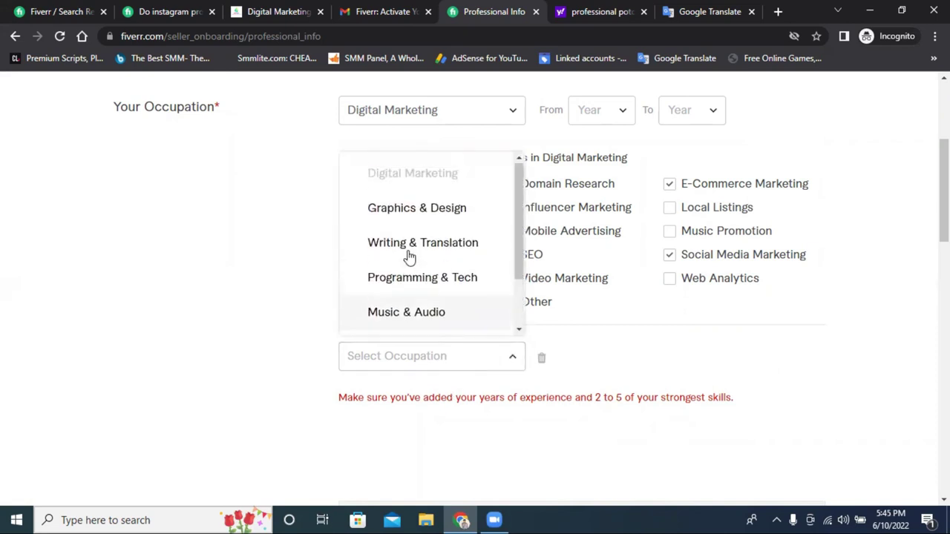
{"action": "left_click", "coordinate": [215, 212]}
{"action": "left_click", "coordinate": [359, 364]}
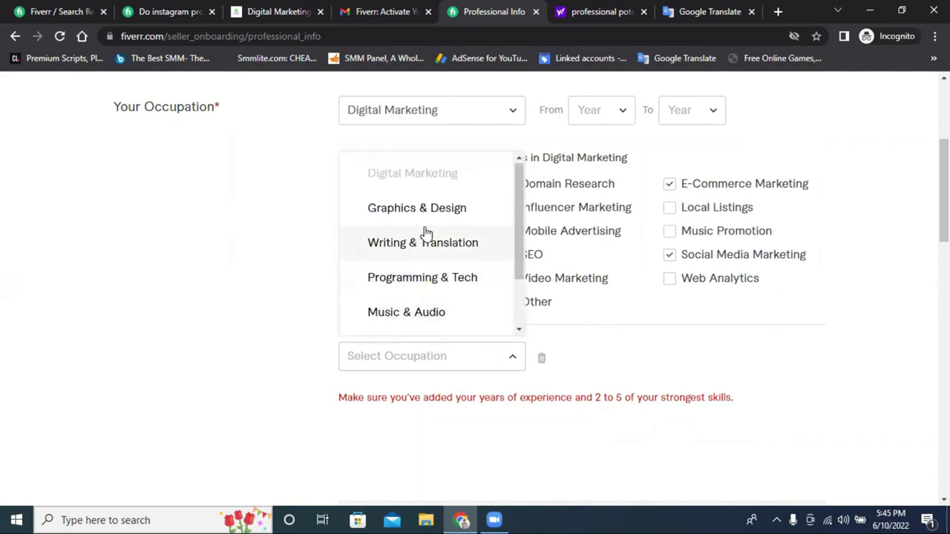
{"action": "scroll", "coordinate": [425, 235], "scroll_direction": "down", "scroll_amount": 2}
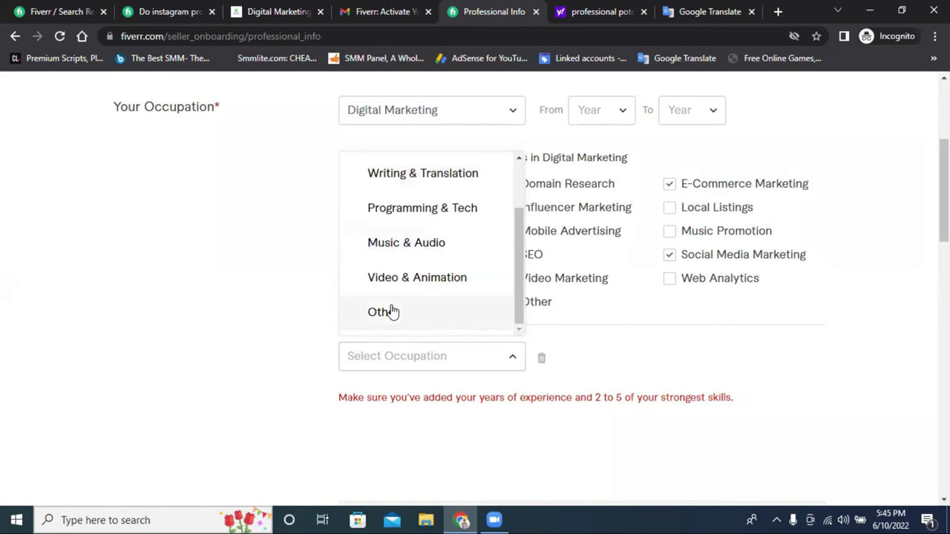
{"action": "left_click", "coordinate": [391, 311]}
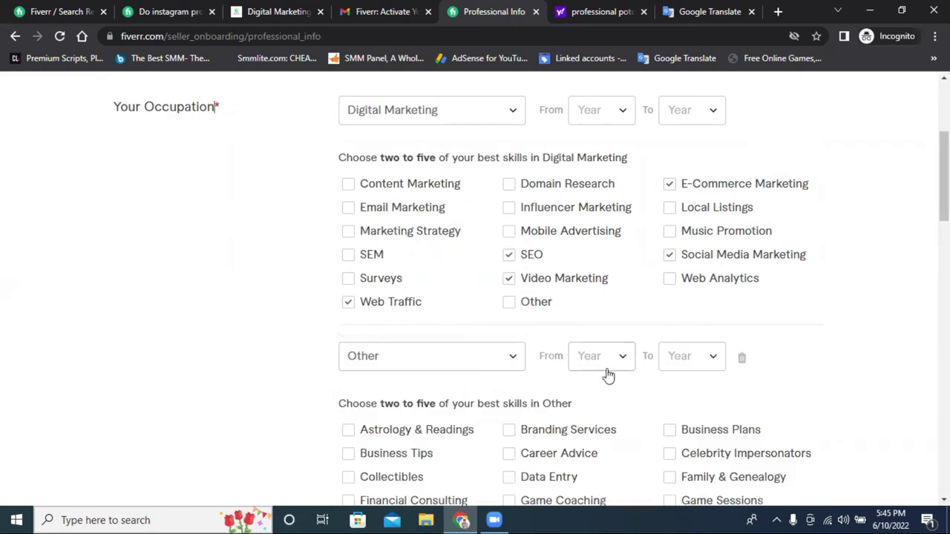
{"action": "left_click", "coordinate": [443, 360]}
{"action": "scroll", "coordinate": [414, 228], "scroll_direction": "up", "scroll_amount": 2}
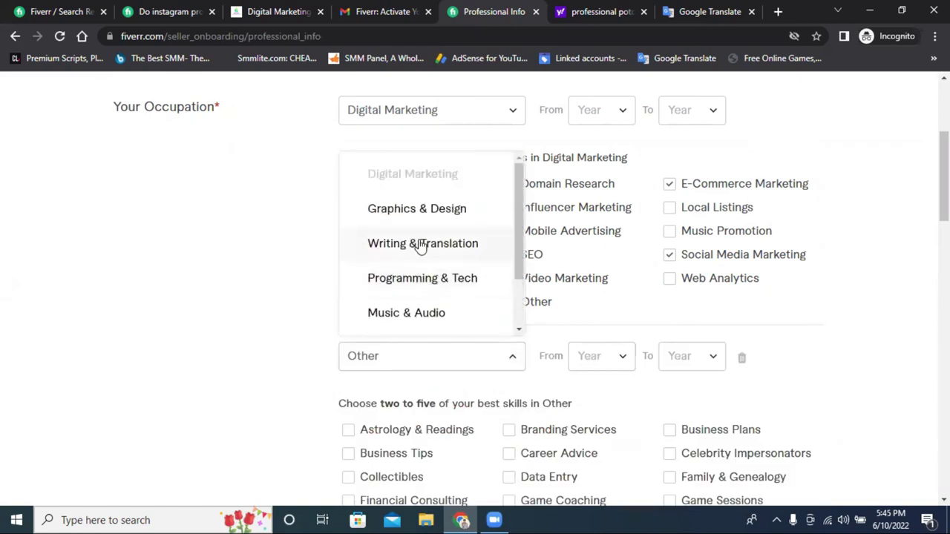
{"action": "scroll", "coordinate": [453, 265], "scroll_direction": "down", "scroll_amount": 2}
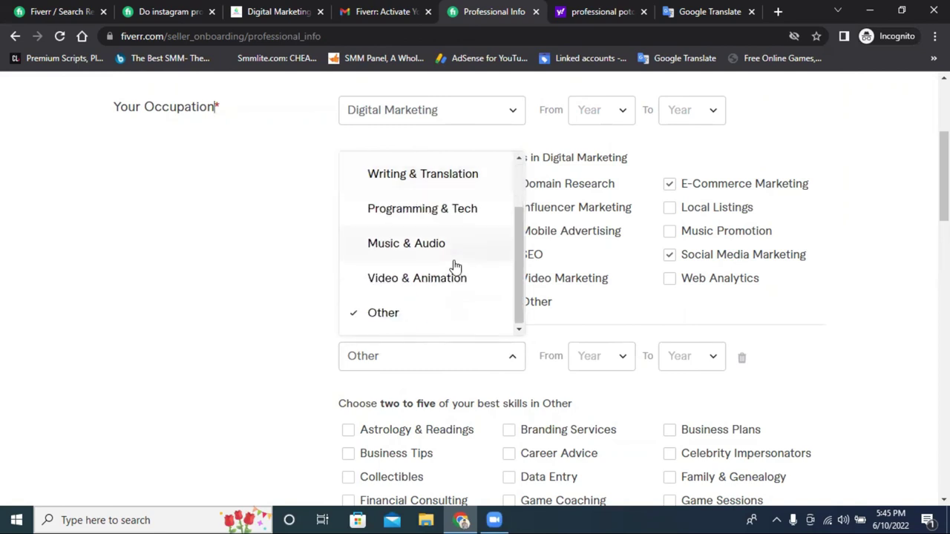
{"action": "scroll", "coordinate": [445, 286], "scroll_direction": "up", "scroll_amount": 2}
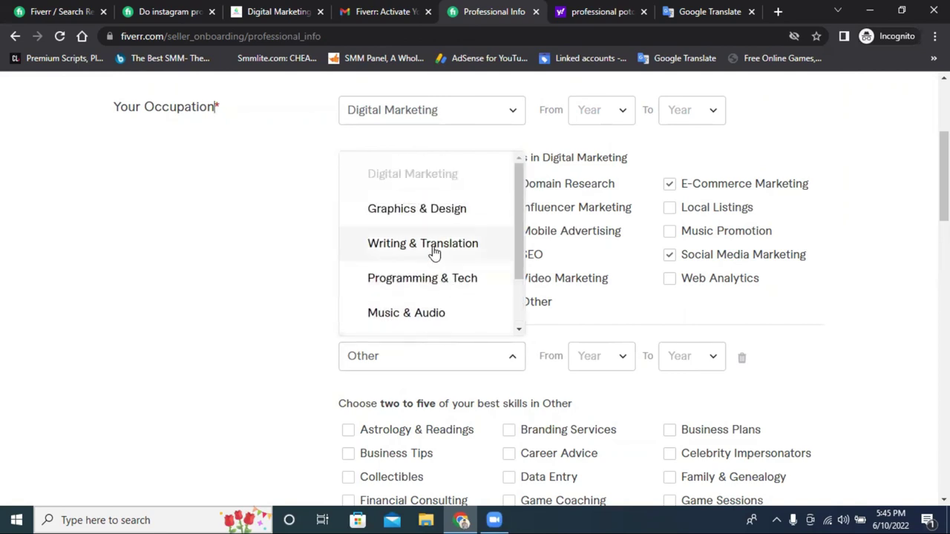
{"action": "left_click", "coordinate": [437, 277]}
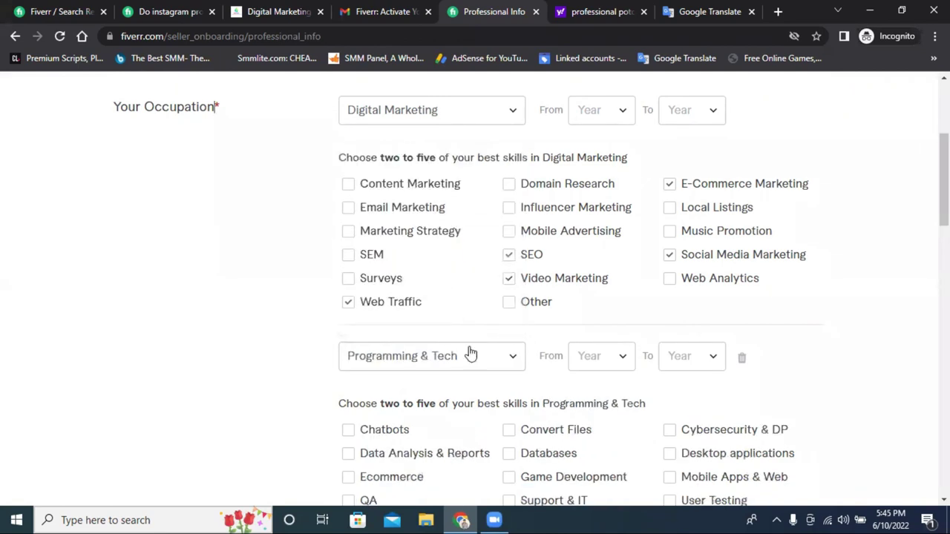
Give the Programming & Tech entry years 2021 to 2022, then delete it with the trash icon
{"action": "left_click", "coordinate": [587, 359]}
{"action": "left_click", "coordinate": [611, 228]}
{"action": "left_click", "coordinate": [689, 365]}
{"action": "left_click", "coordinate": [701, 401]}
{"action": "scroll", "coordinate": [619, 346], "scroll_direction": "down", "scroll_amount": 2}
{"action": "scroll", "coordinate": [619, 346], "scroll_direction": "up", "scroll_amount": 3}
{"action": "scroll", "coordinate": [620, 346], "scroll_direction": "down", "scroll_amount": 1}
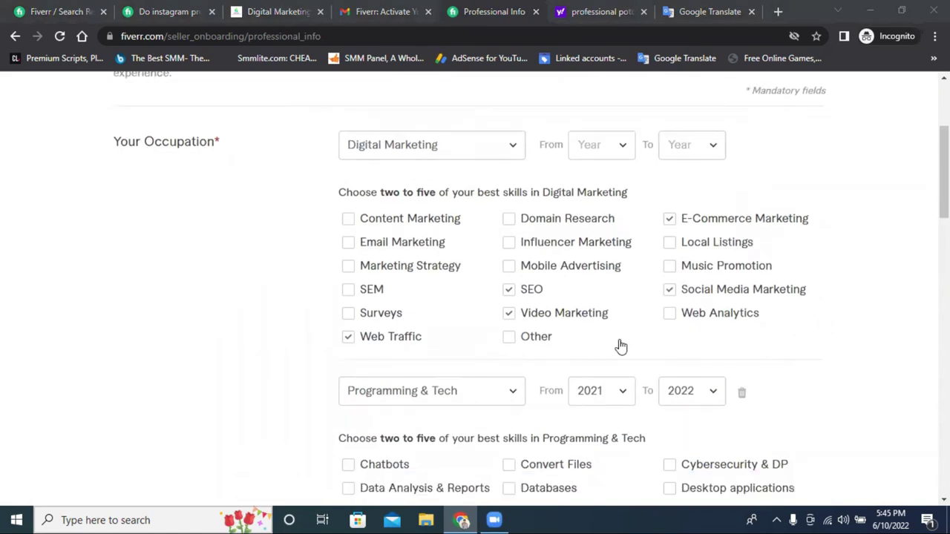
{"action": "left_click", "coordinate": [741, 358]}
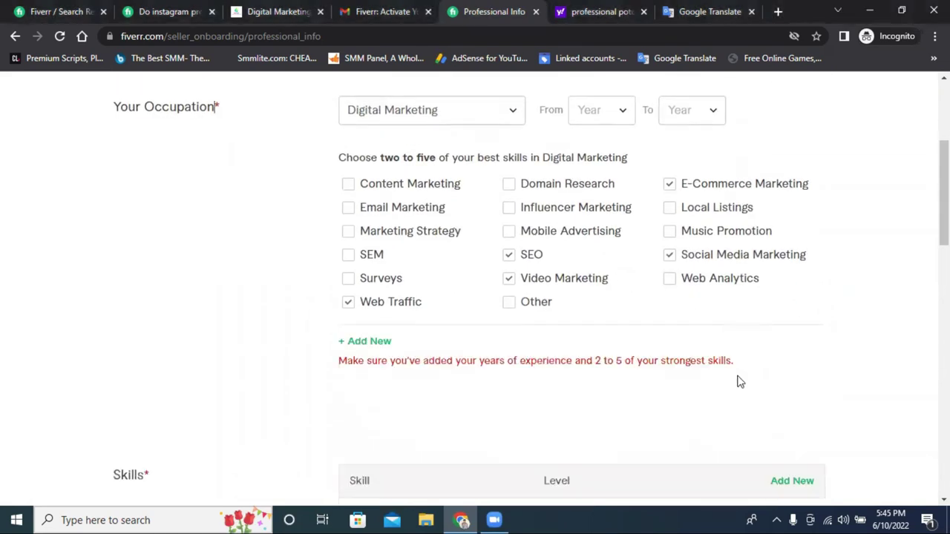
Set Digital Marketing's From year to 2021 and To year to 2022
{"action": "scroll", "coordinate": [647, 324], "scroll_direction": "up", "scroll_amount": 3}
{"action": "left_click", "coordinate": [601, 346]}
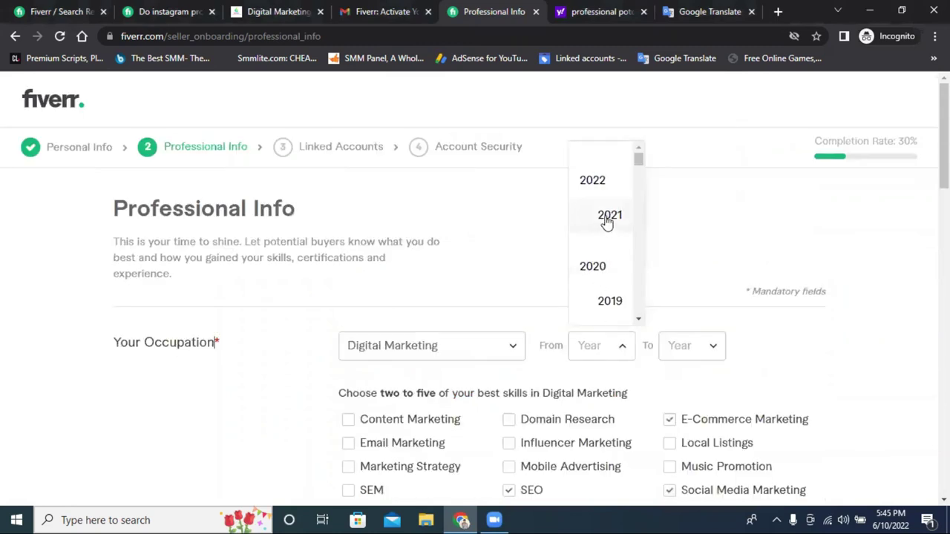
{"action": "left_click", "coordinate": [607, 219]}
{"action": "left_click", "coordinate": [688, 347]}
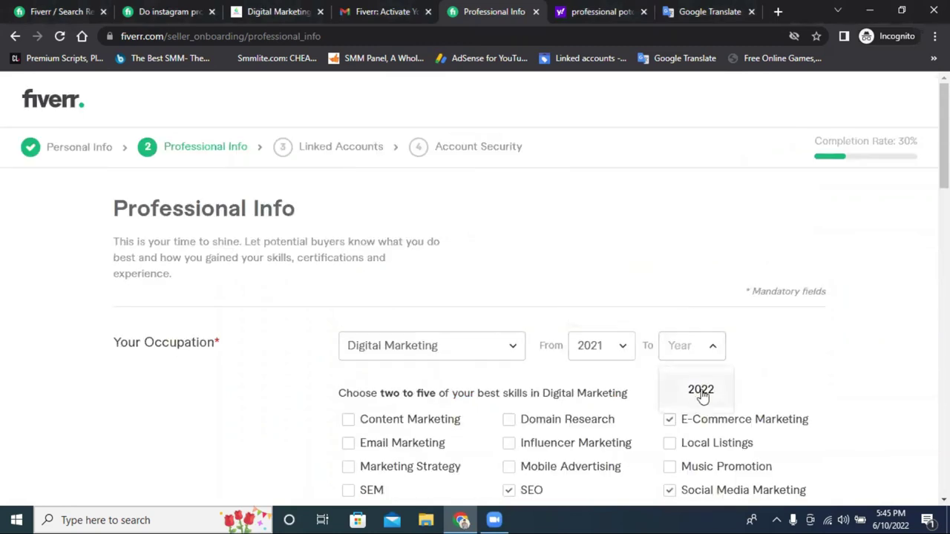
{"action": "left_click", "coordinate": [700, 394]}
{"action": "scroll", "coordinate": [749, 393], "scroll_direction": "down", "scroll_amount": 10}
{"action": "scroll", "coordinate": [746, 399], "scroll_direction": "down", "scroll_amount": 6}
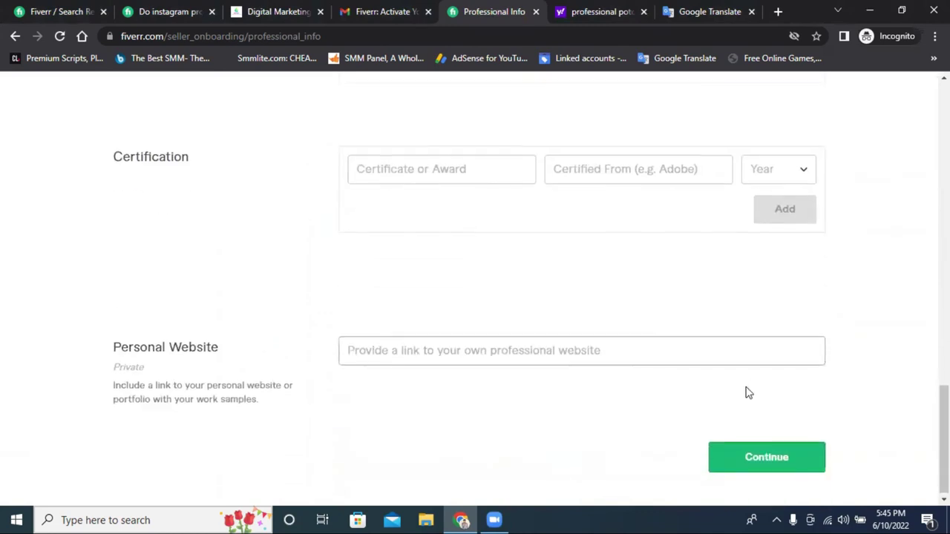
Advance past Linked Accounts to the Account Security step
{"action": "left_click", "coordinate": [740, 451]}
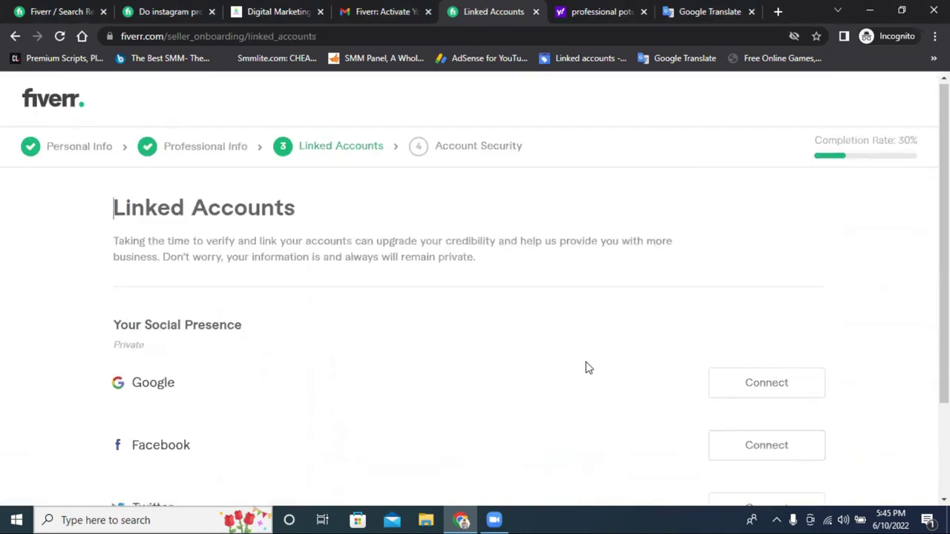
{"action": "scroll", "coordinate": [594, 349], "scroll_direction": "down", "scroll_amount": 2}
{"action": "left_click", "coordinate": [757, 447]}
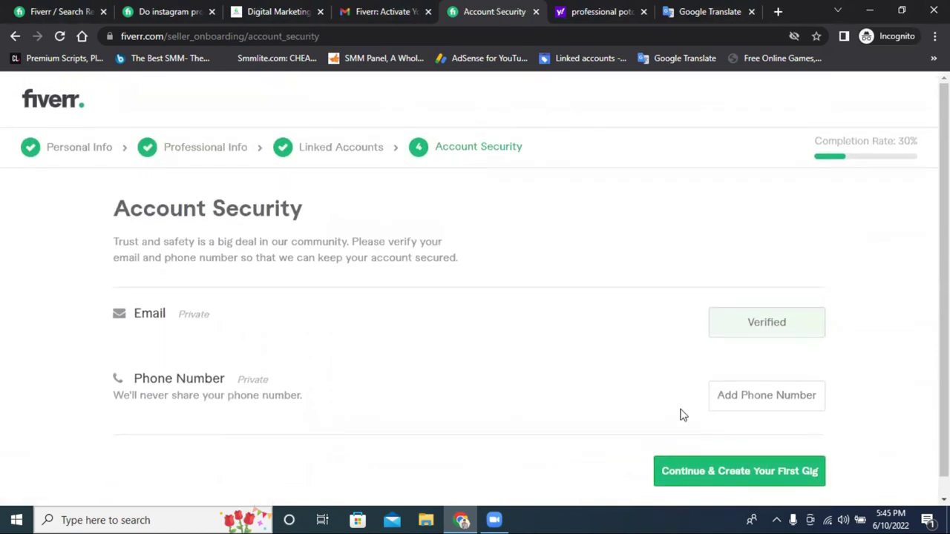
Add a Bangladesh phone number and request the verification code by SMS
{"action": "left_click", "coordinate": [759, 409]}
{"action": "left_click", "coordinate": [403, 219]}
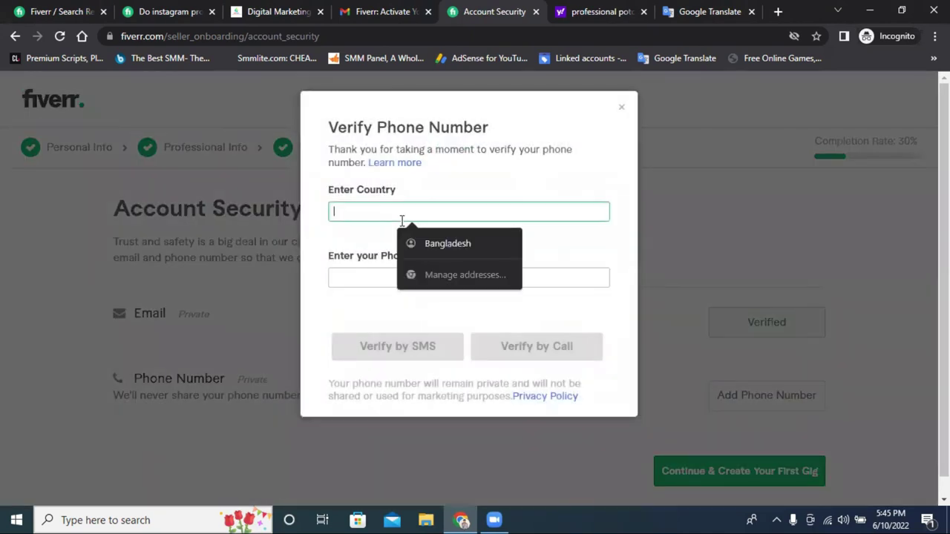
{"action": "left_click", "coordinate": [357, 274]}
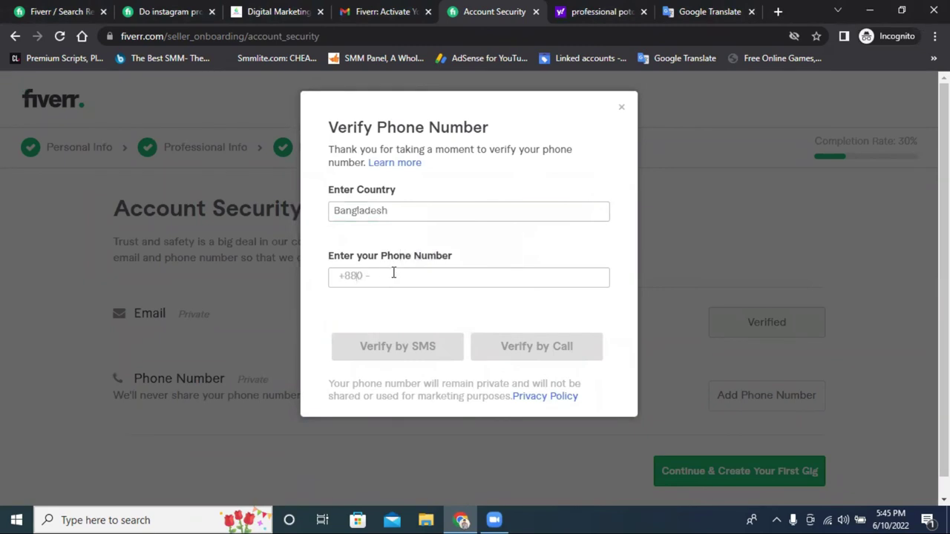
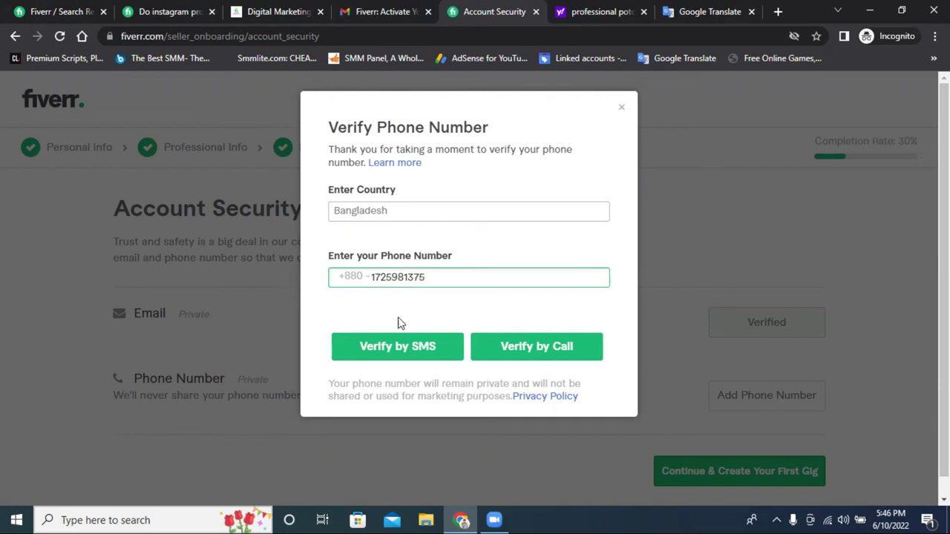
{"action": "left_click", "coordinate": [412, 355]}
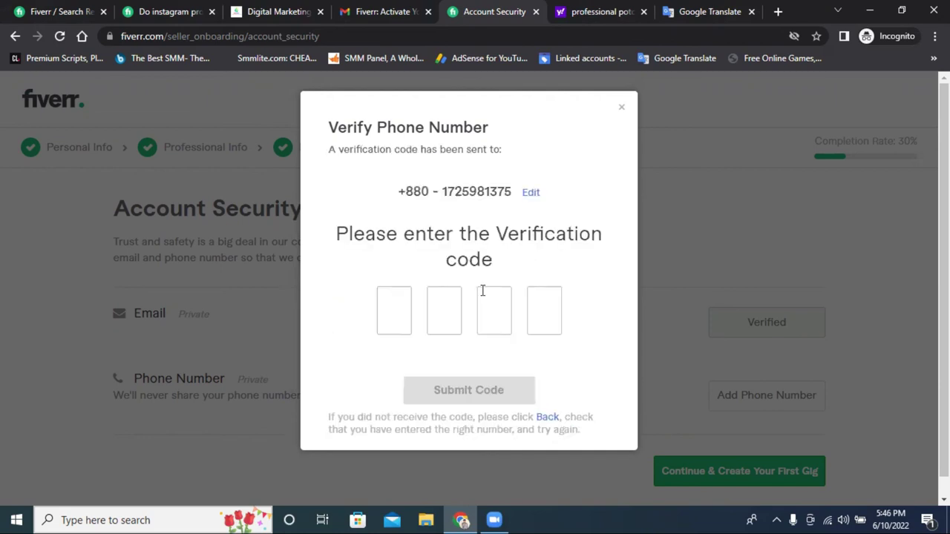
Enter the four-digit SMS verification code and submit it
{"action": "left_click", "coordinate": [401, 317]}
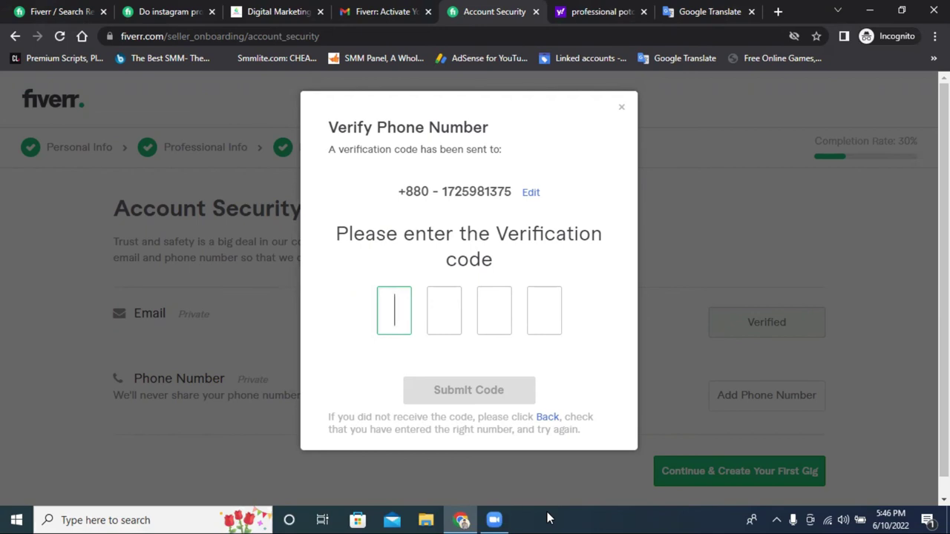
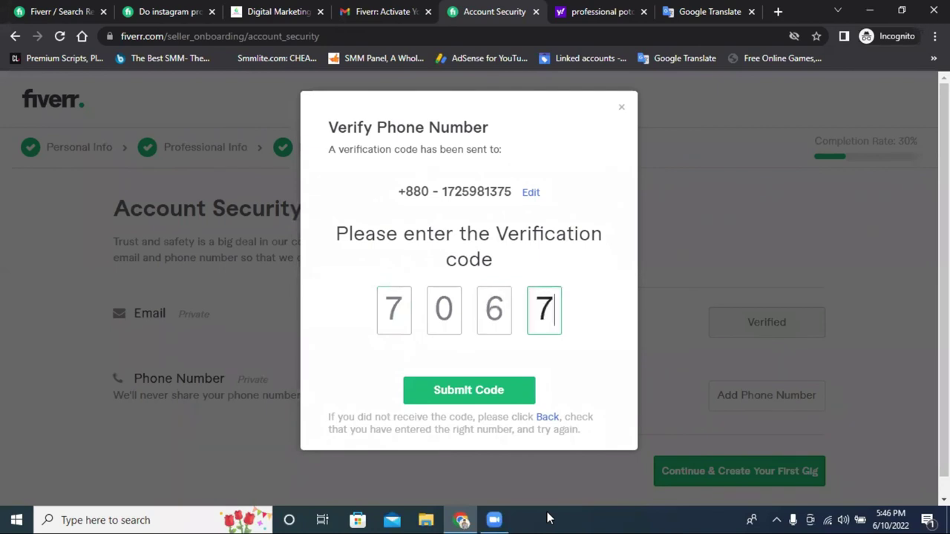
{"action": "left_click", "coordinate": [479, 401]}
Answer the 'What was your childhood nickname?' security question and submit it
{"action": "left_click", "coordinate": [465, 216]}
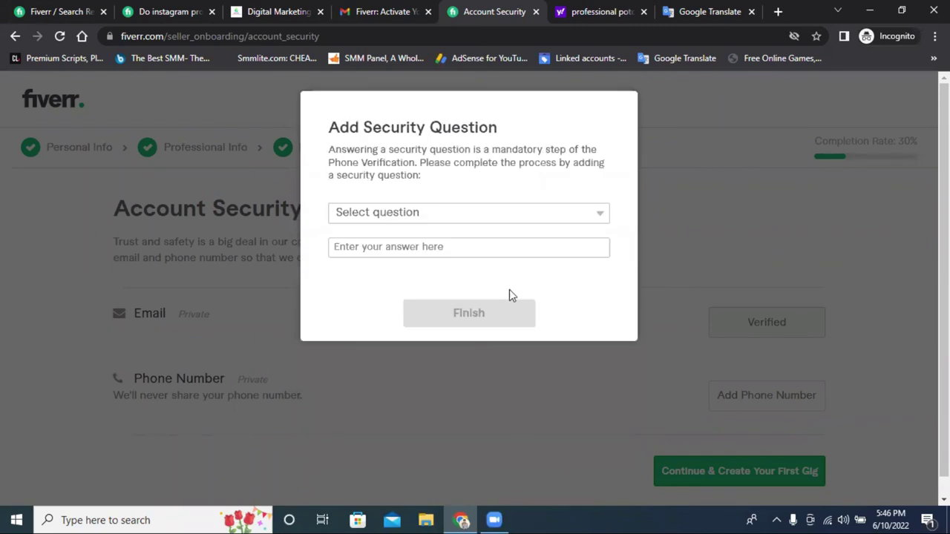
{"action": "left_click", "coordinate": [439, 217]}
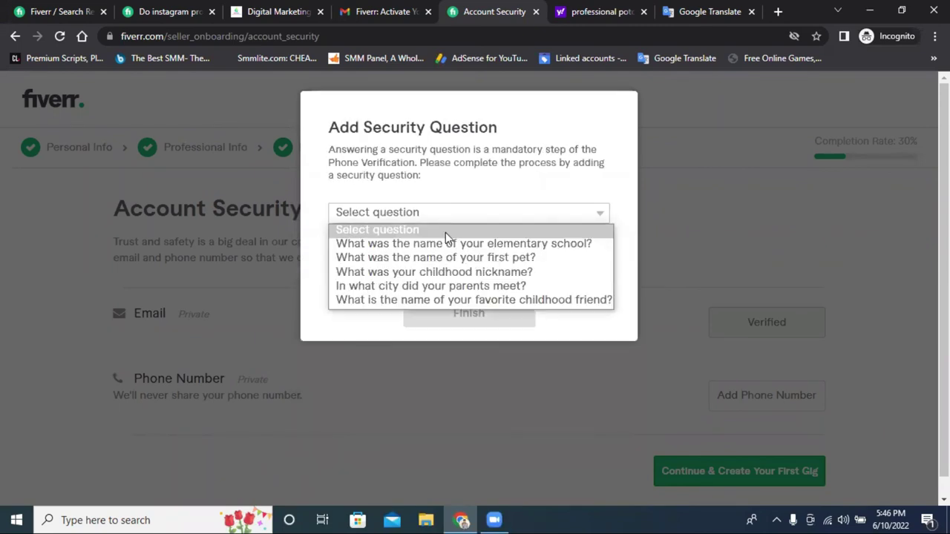
{"action": "left_click", "coordinate": [479, 276]}
{"action": "left_click", "coordinate": [415, 246]}
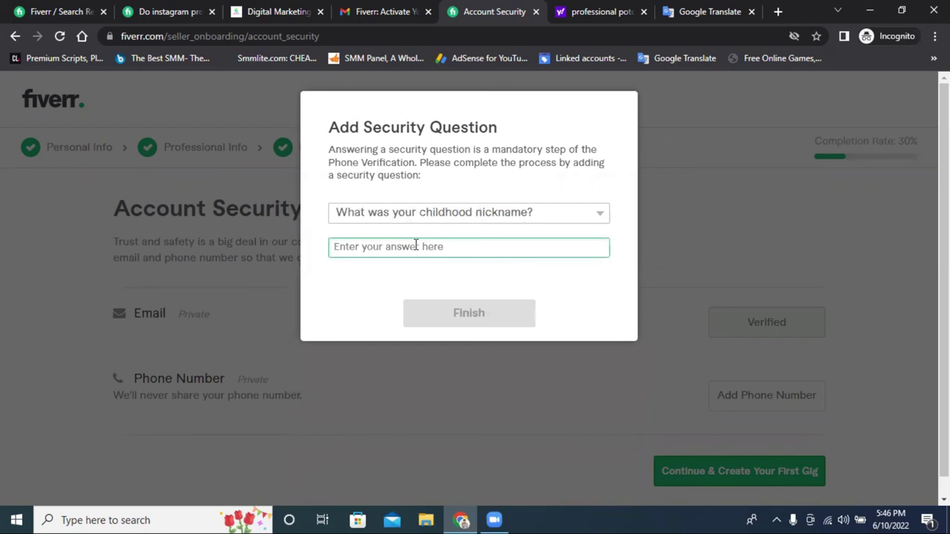
{"action": "type", "text": "T"}
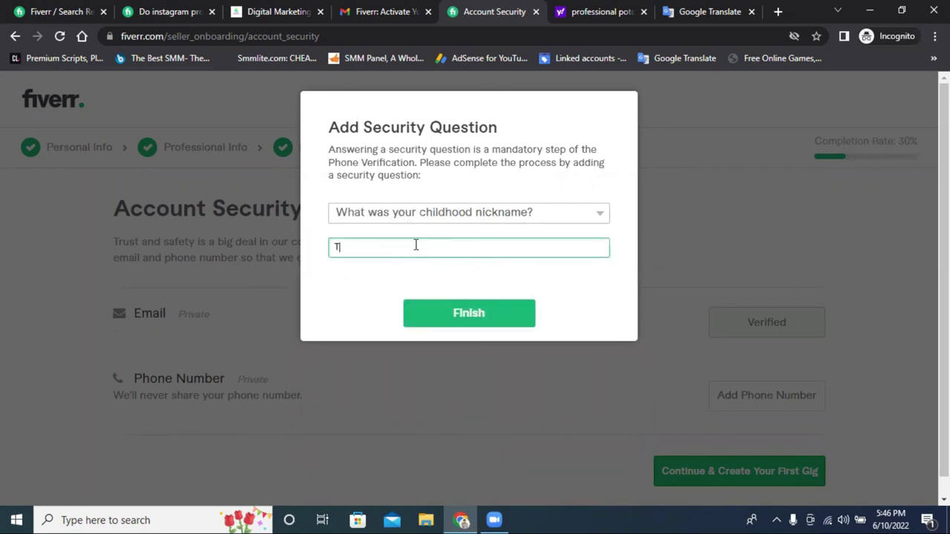
{"action": "key", "text": "BackSpace"}
{"action": "type", "text": "t"}
{"action": "key", "text": "BackSpace"}
{"action": "left_click", "coordinate": [486, 313]}
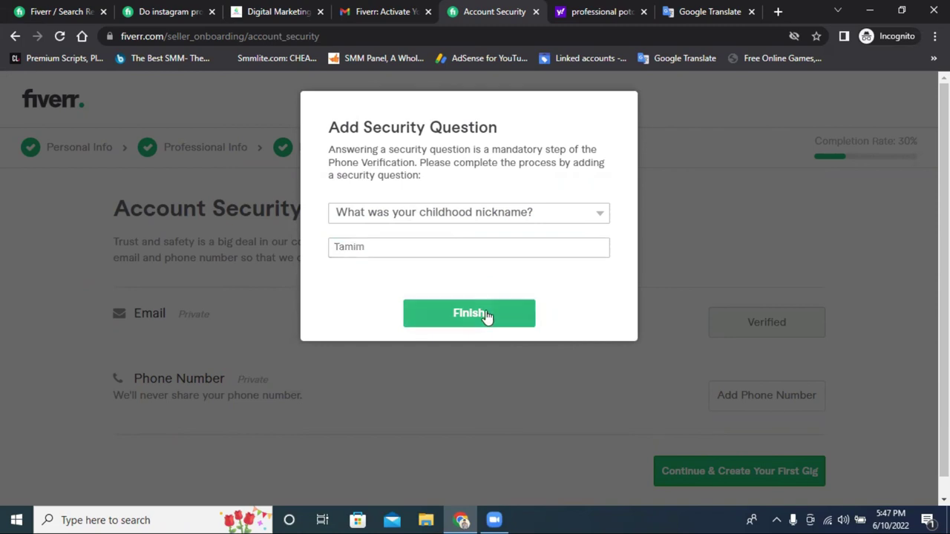
Confirm verification, then step back through Linked Accounts and finish onboarding
{"action": "left_click", "coordinate": [426, 223]}
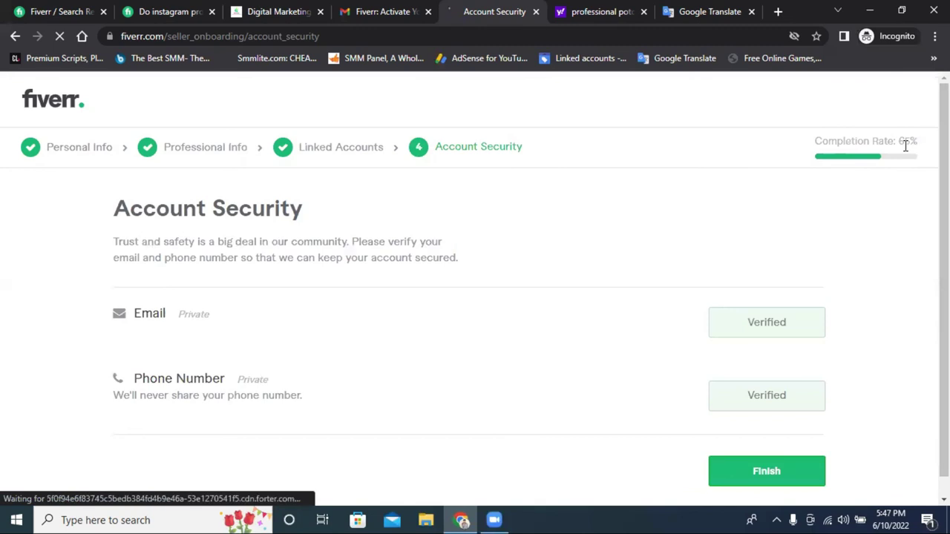
{"action": "scroll", "coordinate": [548, 318], "scroll_direction": "down", "scroll_amount": 1}
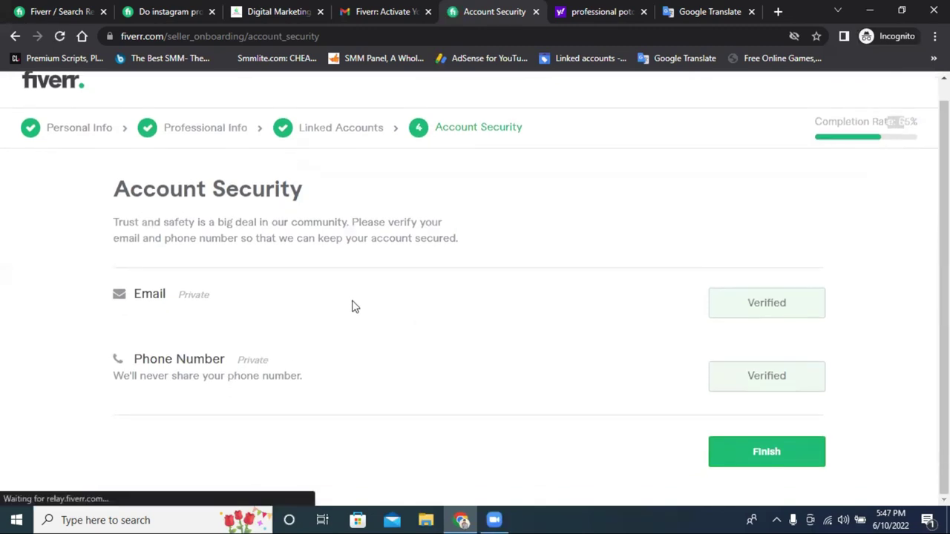
{"action": "left_click", "coordinate": [308, 131]}
{"action": "scroll", "coordinate": [742, 184], "scroll_direction": "down", "scroll_amount": 2}
{"action": "scroll", "coordinate": [829, 200], "scroll_direction": "up", "scroll_amount": 2}
{"action": "scroll", "coordinate": [613, 276], "scroll_direction": "down", "scroll_amount": 2}
{"action": "scroll", "coordinate": [747, 292], "scroll_direction": "up", "scroll_amount": 2}
{"action": "scroll", "coordinate": [785, 377], "scroll_direction": "down", "scroll_amount": 2}
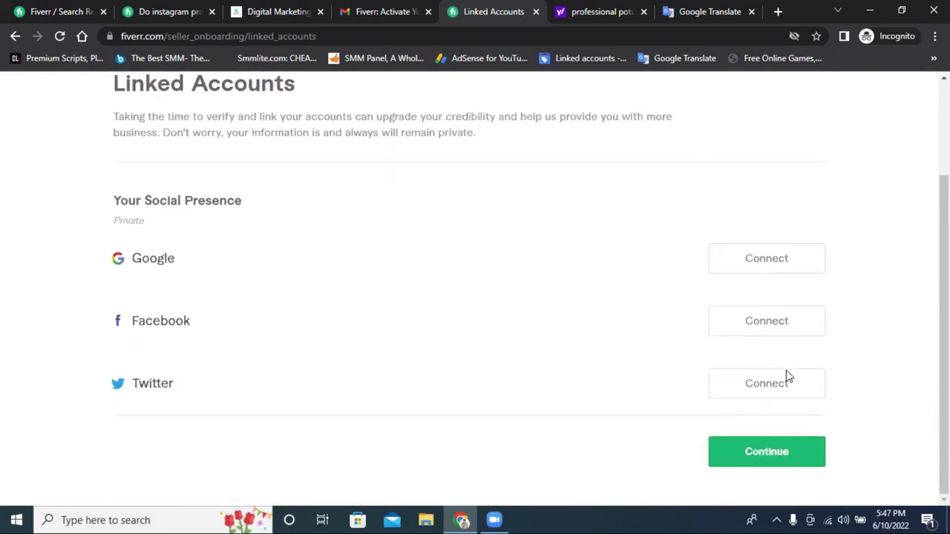
{"action": "left_click", "coordinate": [775, 465]}
{"action": "left_click", "coordinate": [777, 462]}
Close the completion message, return to Linked Accounts, and finish again to redisplay it
{"action": "scroll", "coordinate": [507, 244], "scroll_direction": "down", "scroll_amount": 4}
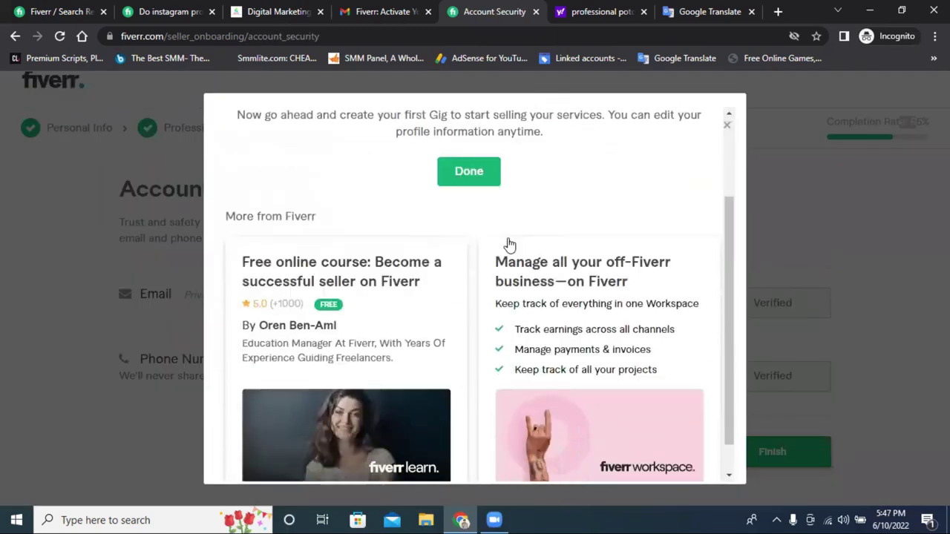
{"action": "left_click", "coordinate": [727, 127]}
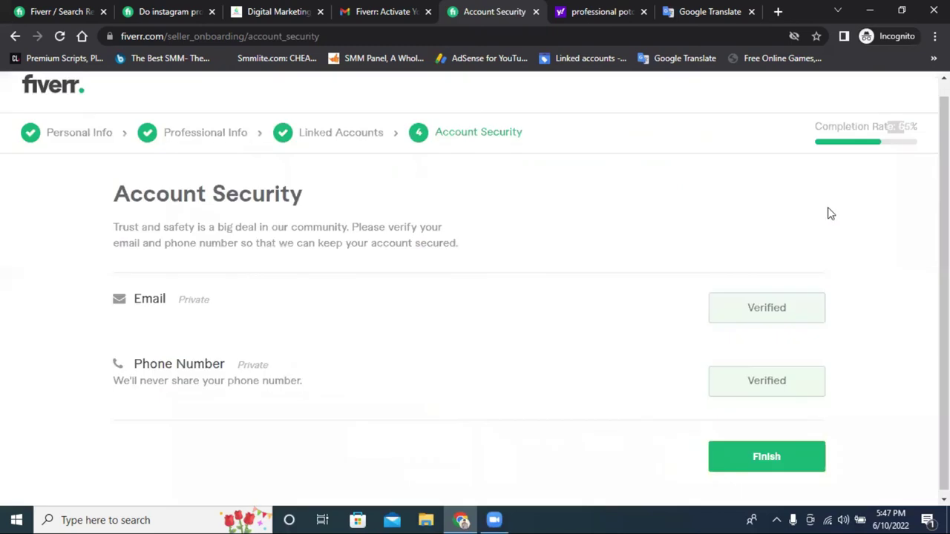
{"action": "scroll", "coordinate": [772, 163], "scroll_direction": "up", "scroll_amount": 1}
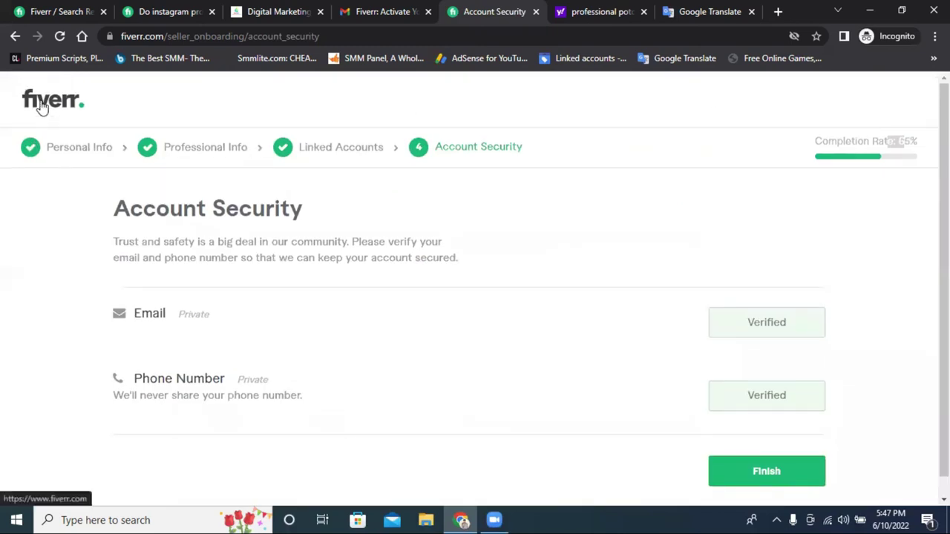
{"action": "key", "text": "alt+Left"}
{"action": "scroll", "coordinate": [741, 185], "scroll_direction": "down", "scroll_amount": 2}
{"action": "scroll", "coordinate": [825, 198], "scroll_direction": "up", "scroll_amount": 2}
{"action": "scroll", "coordinate": [615, 276], "scroll_direction": "down", "scroll_amount": 2}
{"action": "scroll", "coordinate": [749, 293], "scroll_direction": "up", "scroll_amount": 2}
{"action": "scroll", "coordinate": [750, 294], "scroll_direction": "down", "scroll_amount": 3}
{"action": "left_click", "coordinate": [774, 459]}
{"action": "left_click", "coordinate": [775, 459]}
{"action": "scroll", "coordinate": [507, 246], "scroll_direction": "down", "scroll_amount": 3}
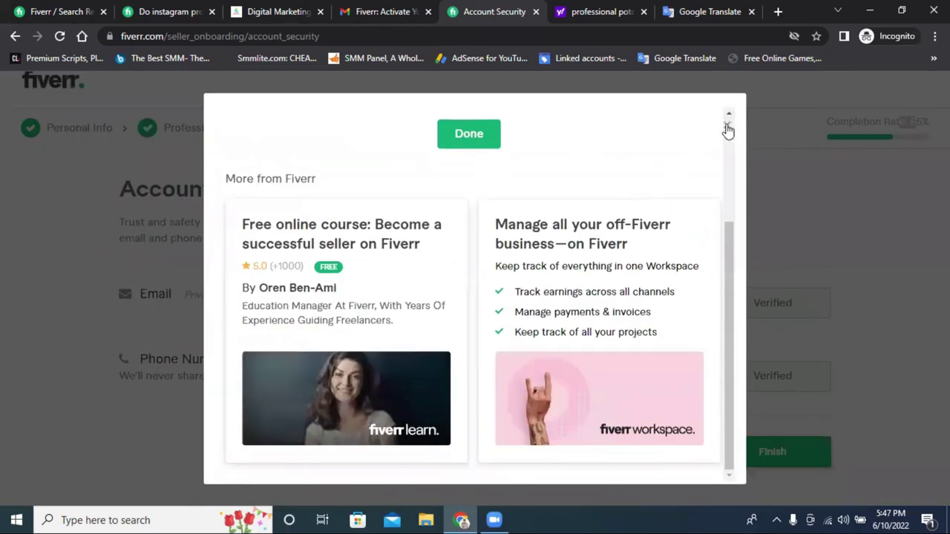